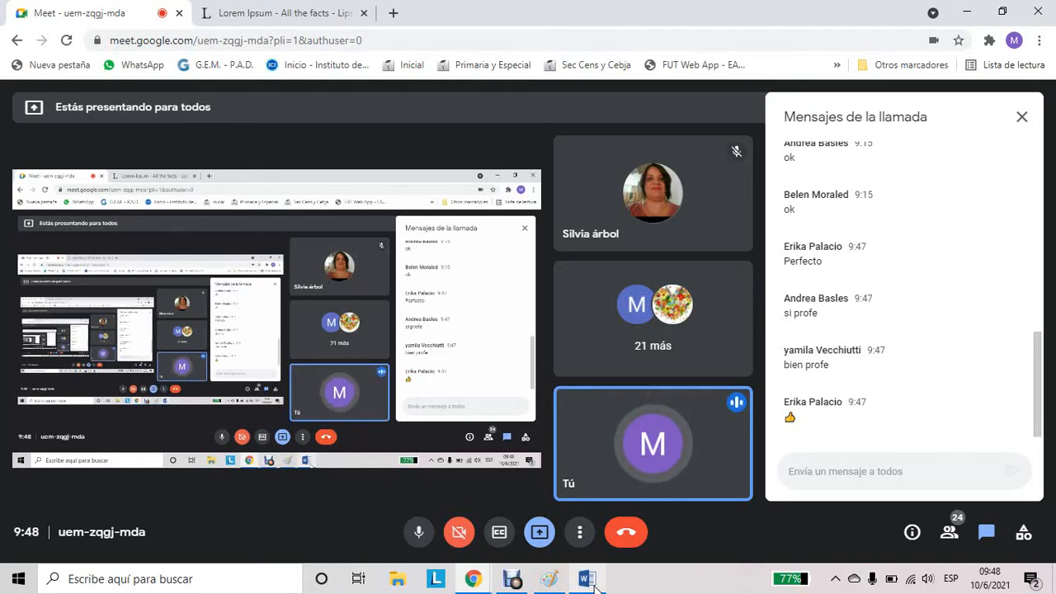
Switch to the Word document "documento 1" and highlight the whole first paragraph to inspect its left indent
{"action": "left_click", "coordinate": [596, 587]}
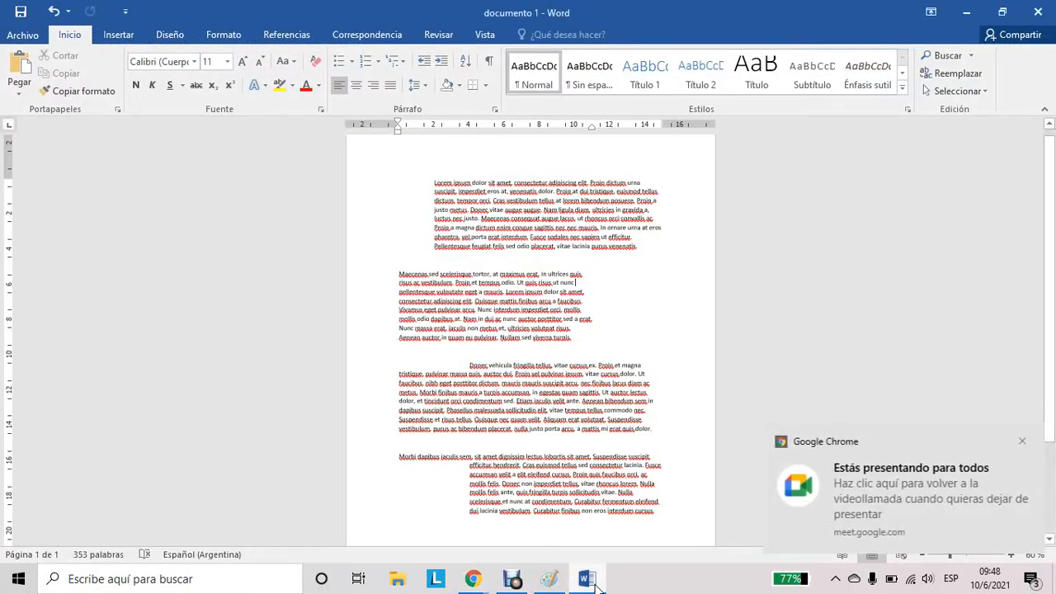
{"action": "left_click", "coordinate": [520, 258]}
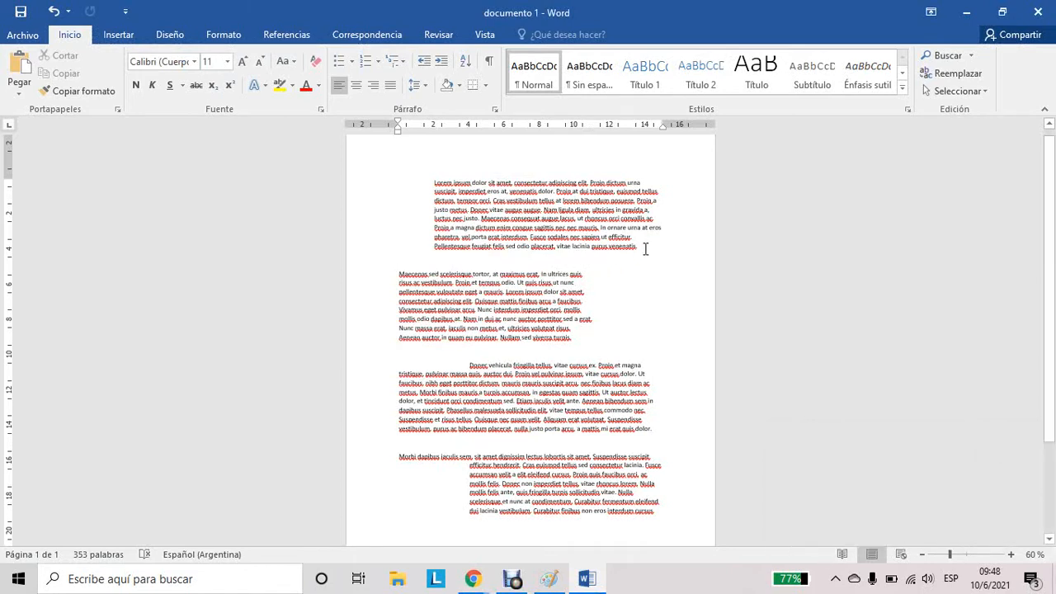
{"action": "left_click_drag", "start_coordinate": [639, 246], "coordinate": [434, 185]}
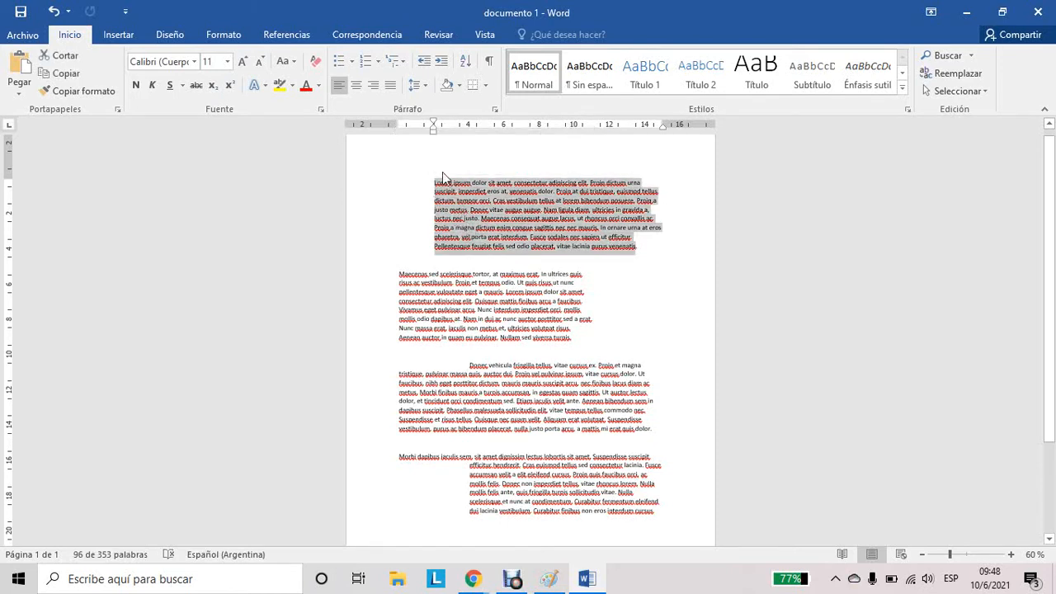
{"action": "left_click", "coordinate": [450, 274]}
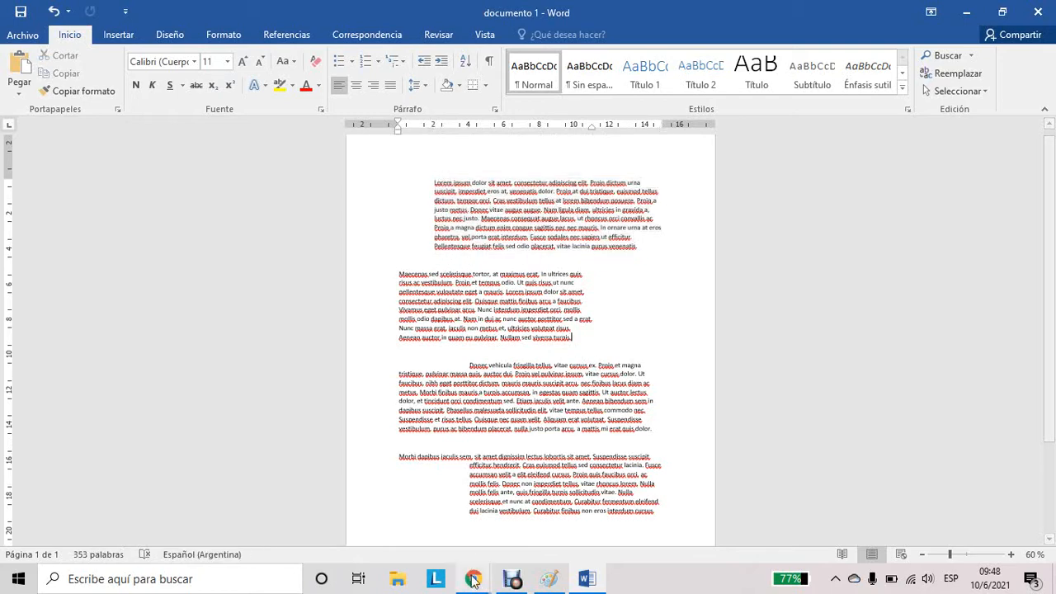
Switch to the Google Meet call, admit the waiting participant, and return to the Word document
{"action": "mouse_move", "coordinate": [473, 578]}
{"action": "left_click", "coordinate": [439, 521]}
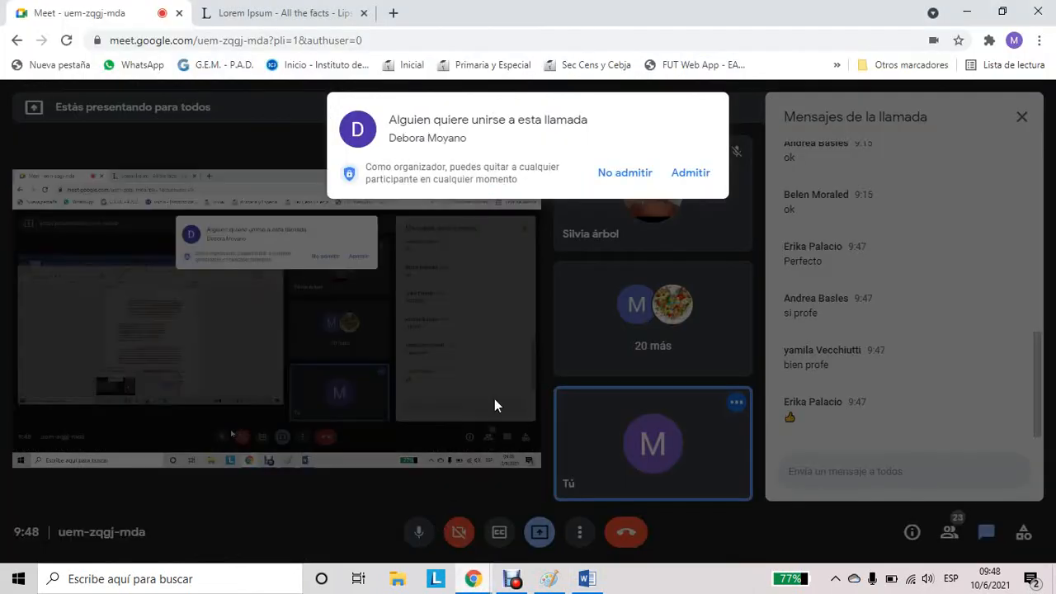
{"action": "left_click", "coordinate": [696, 183]}
{"action": "left_click", "coordinate": [582, 581]}
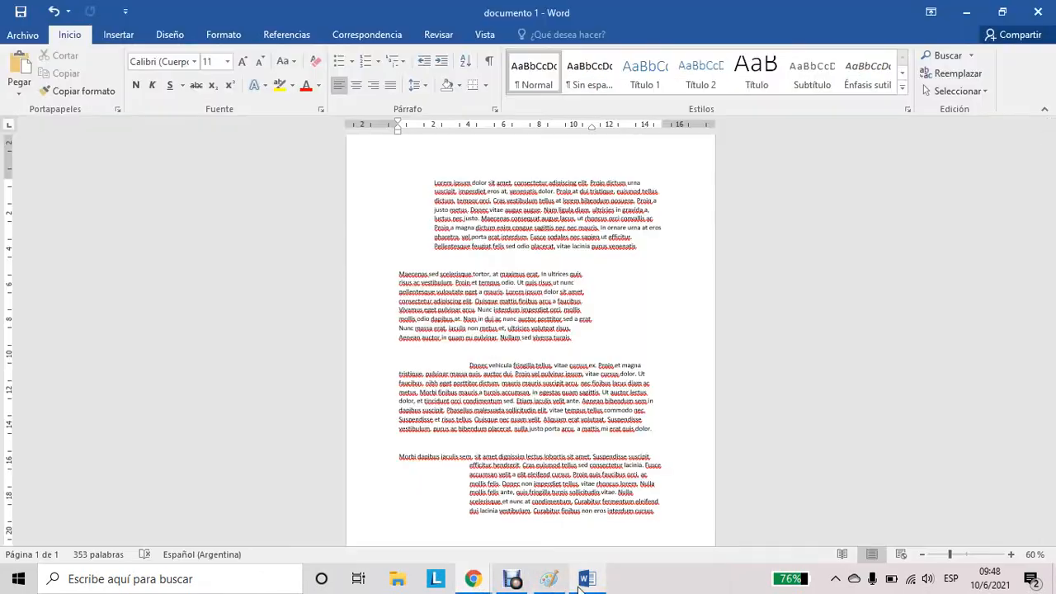
Select the second paragraph and view its indentation settings in the Paragraph dialog without changing anything
{"action": "left_click_drag", "start_coordinate": [576, 339], "coordinate": [395, 275]}
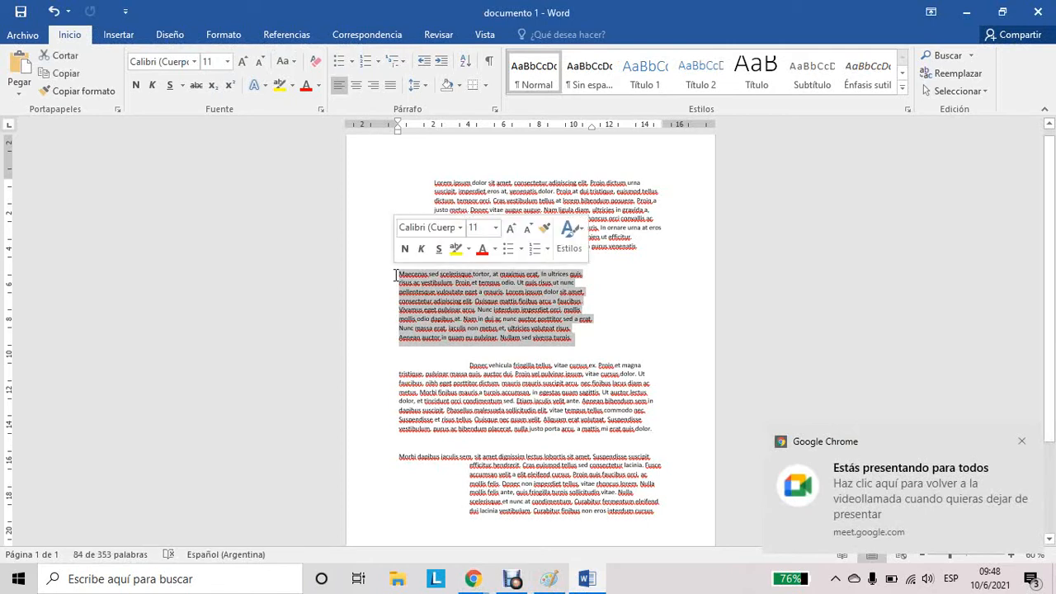
{"action": "left_click", "coordinate": [559, 364]}
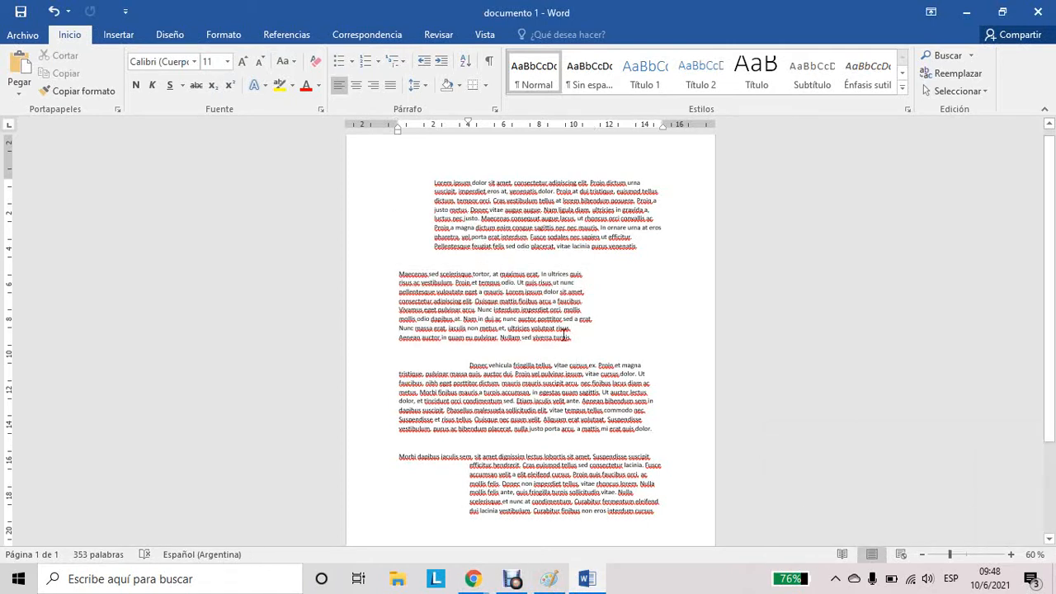
{"action": "left_click_drag", "start_coordinate": [580, 338], "coordinate": [394, 274]}
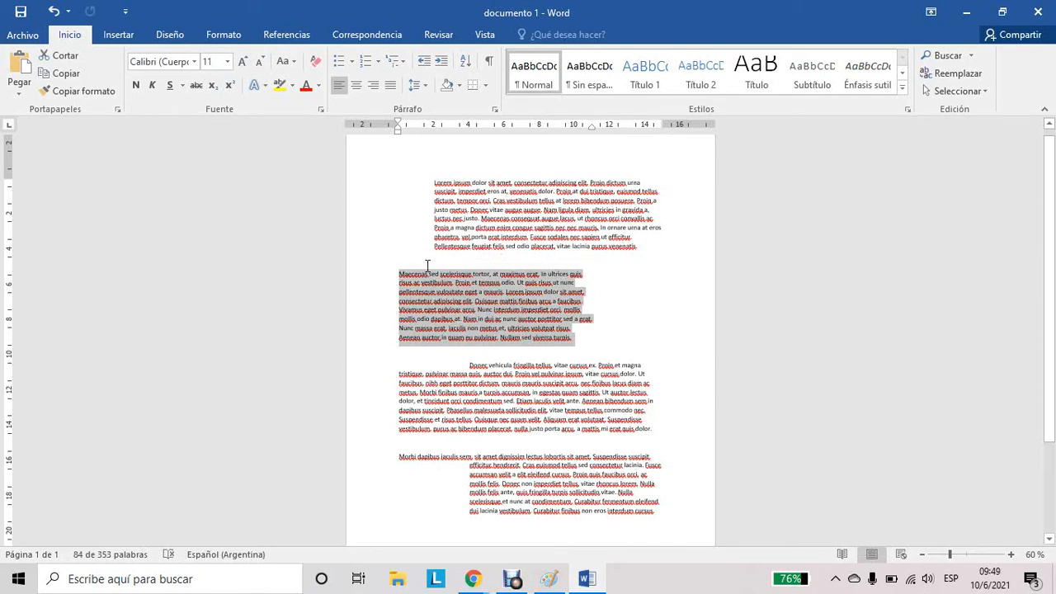
{"action": "left_click", "coordinate": [495, 110]}
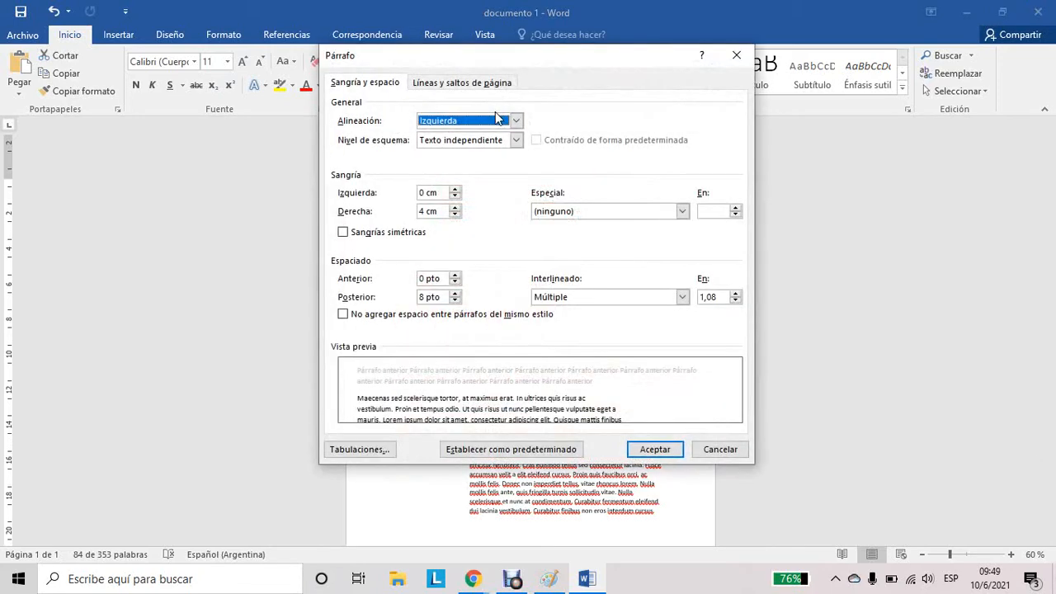
{"action": "left_click", "coordinate": [736, 55]}
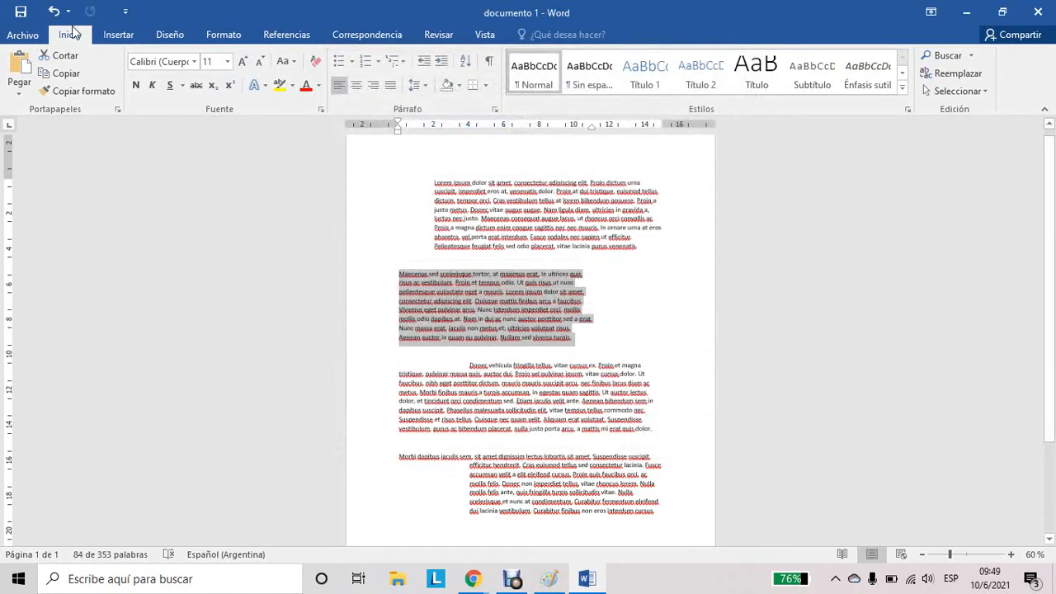
{"action": "left_click", "coordinate": [495, 111]}
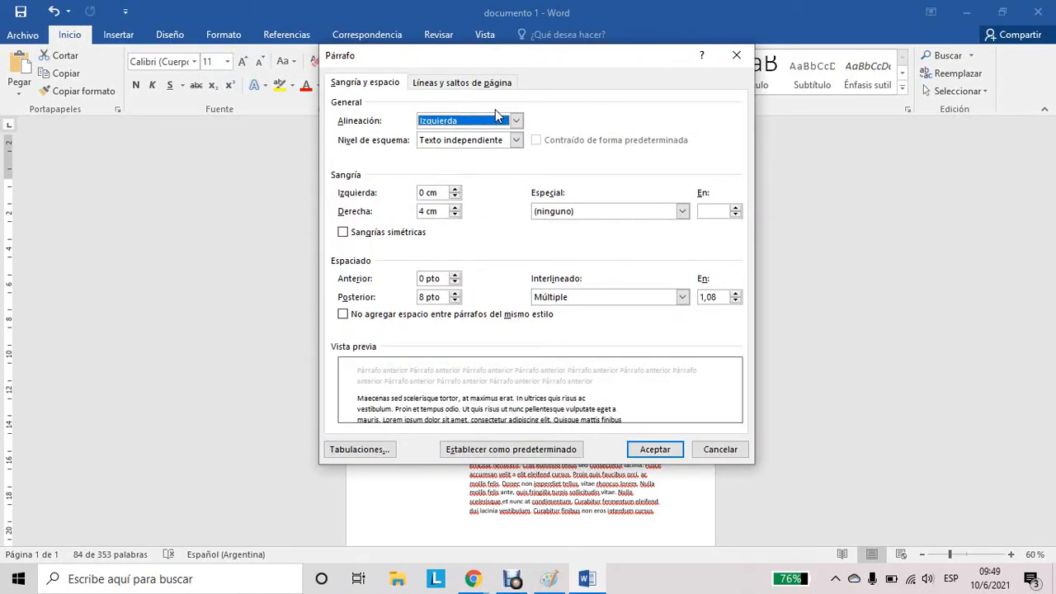
{"action": "left_click", "coordinate": [719, 450]}
Reopen the Paragraph dialog for the second paragraph and examine its indent and spacing options, leaving without changes
{"action": "right_click", "coordinate": [527, 288]}
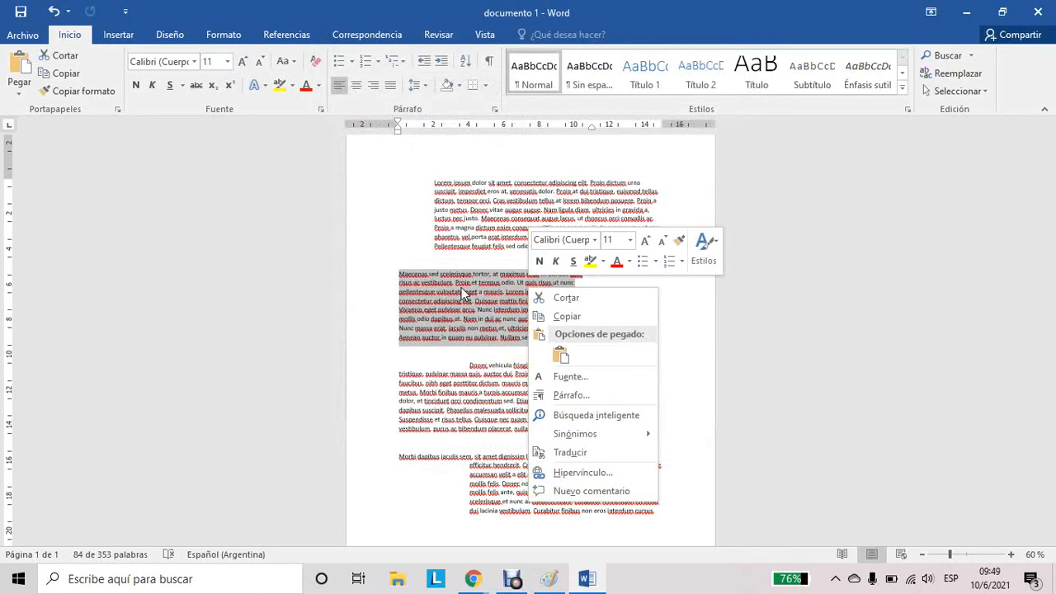
{"action": "left_click", "coordinate": [575, 396]}
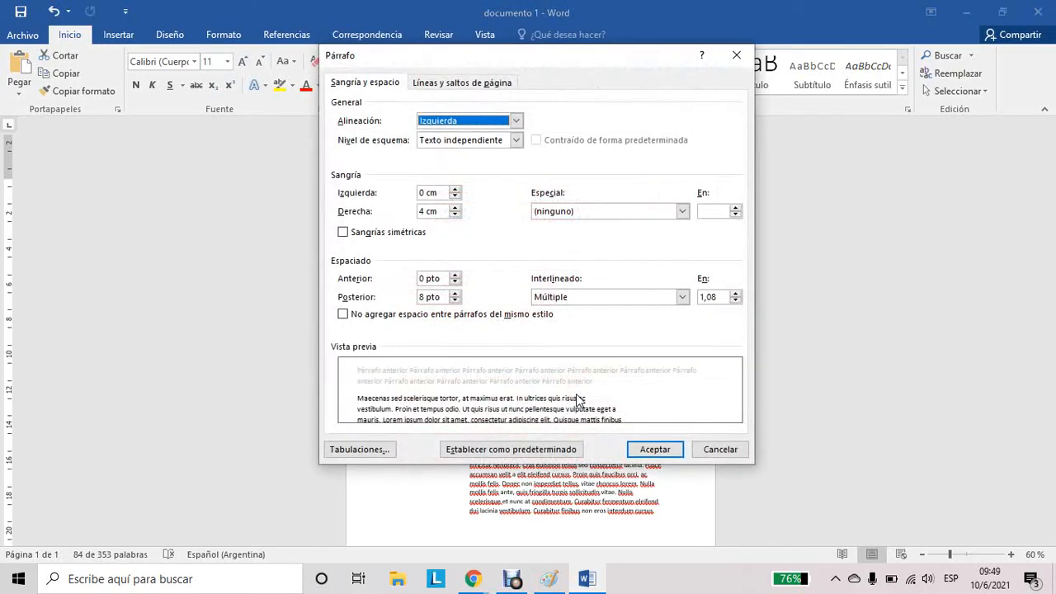
{"action": "left_click", "coordinate": [717, 452]}
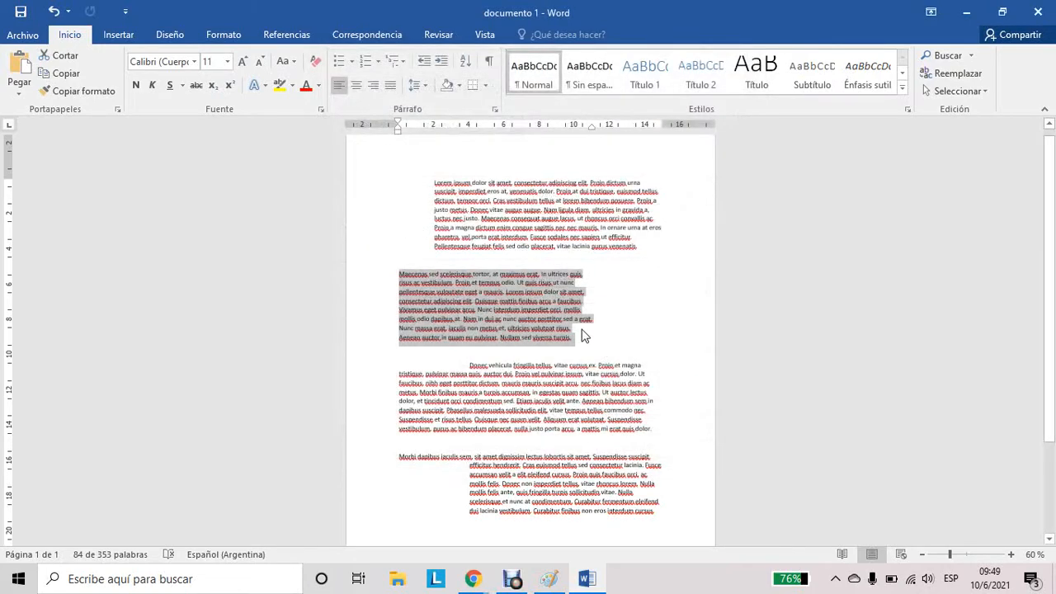
{"action": "right_click", "coordinate": [499, 306]}
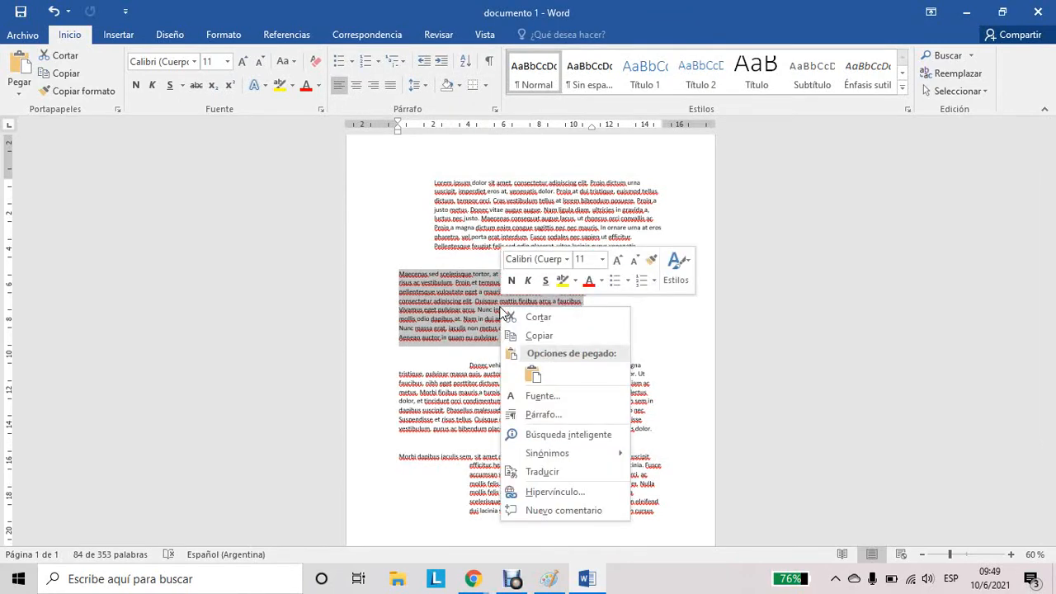
{"action": "left_click", "coordinate": [542, 414]}
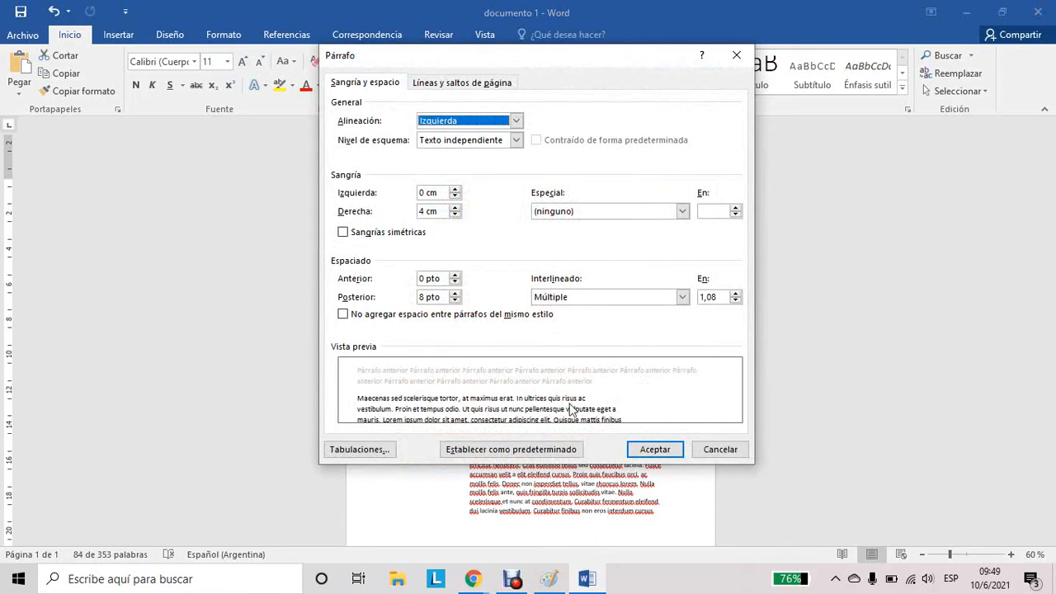
{"action": "left_click_drag", "start_coordinate": [589, 59], "coordinate": [588, 46]}
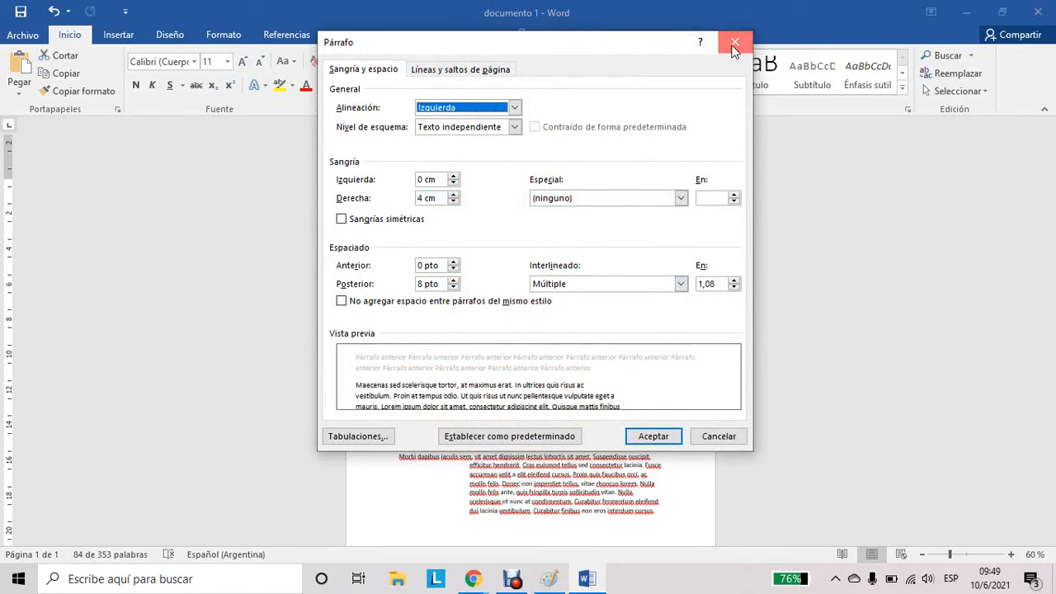
{"action": "left_click", "coordinate": [735, 42]}
{"action": "left_click", "coordinate": [586, 339]}
Remove the right indent of the second paragraph by setting it to 0 cm
{"action": "left_click_drag", "start_coordinate": [530, 334], "coordinate": [391, 276]}
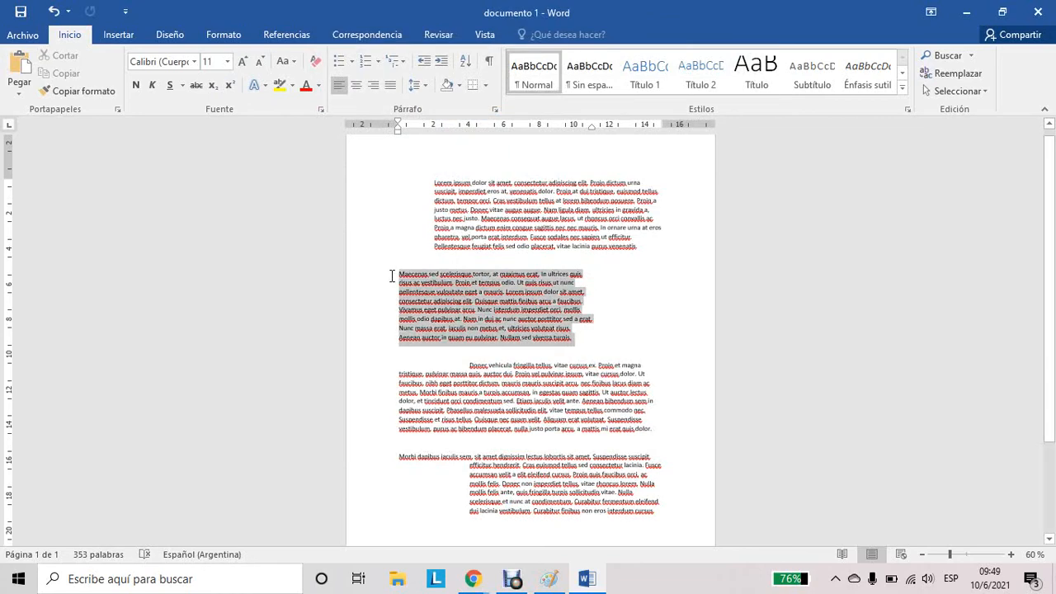
{"action": "left_click", "coordinate": [495, 109]}
{"action": "left_click_drag", "start_coordinate": [443, 194], "coordinate": [417, 198]}
{"action": "type", "text": "0"}
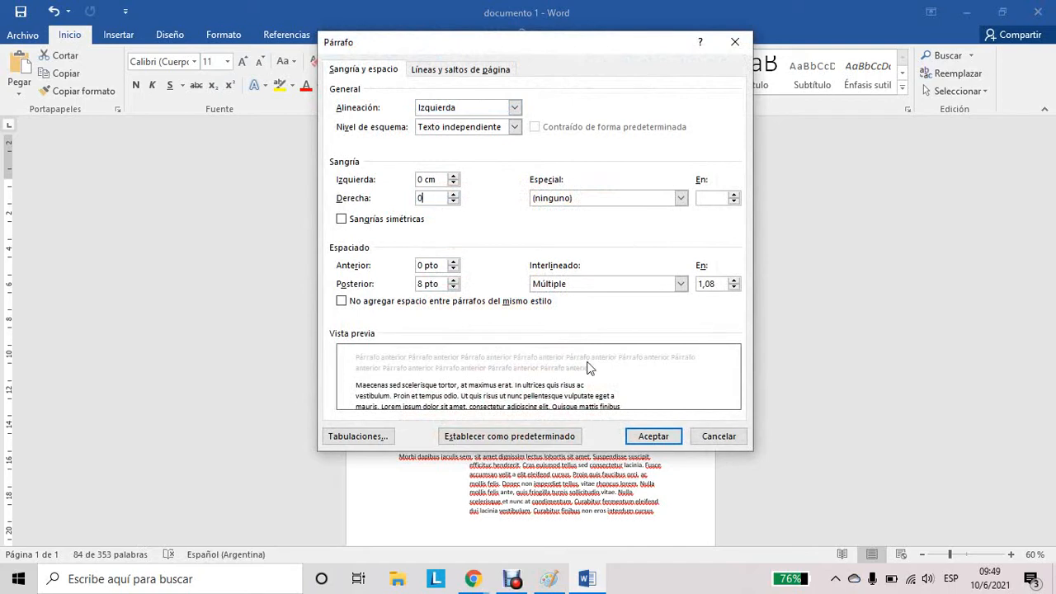
{"action": "left_click", "coordinate": [654, 435]}
Set the second paragraph's spacing before (Anterior) to 30 pt in the Paragraph dialog
{"action": "left_click_drag", "start_coordinate": [593, 320], "coordinate": [397, 275]}
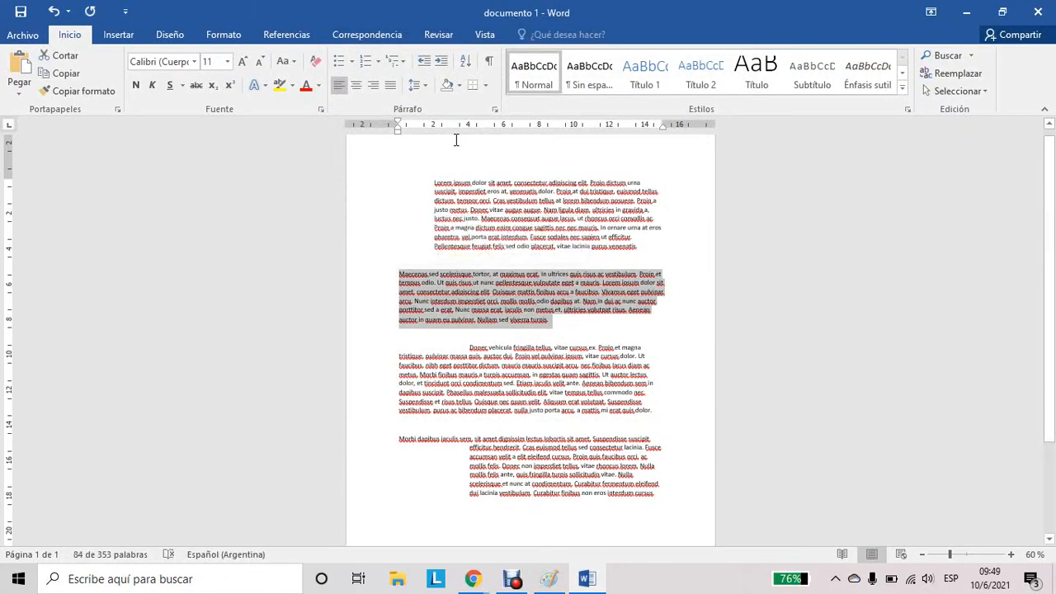
{"action": "left_click", "coordinate": [495, 110]}
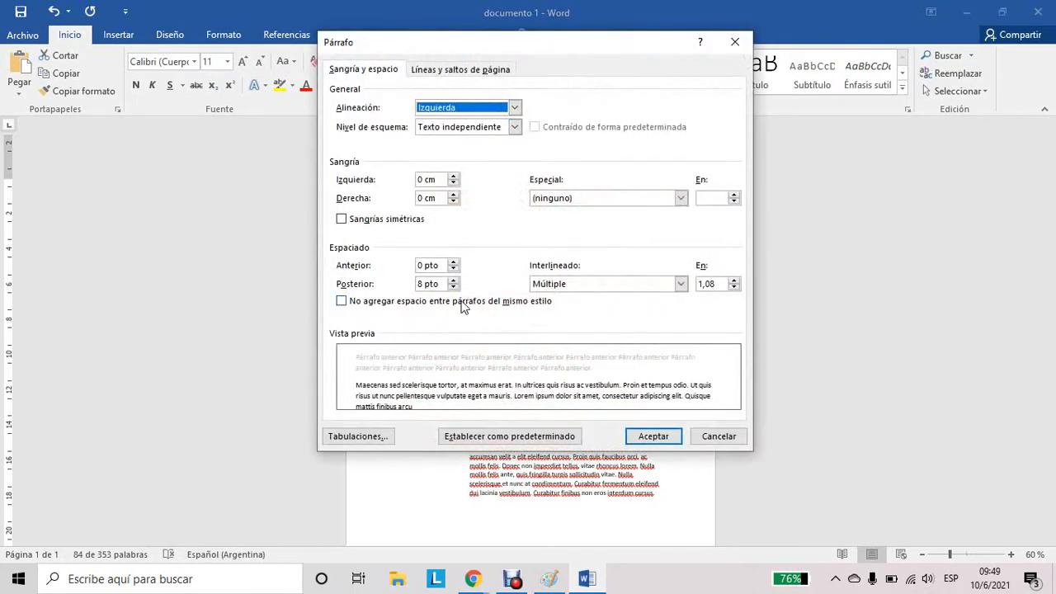
{"action": "double_click", "coordinate": [429, 266]}
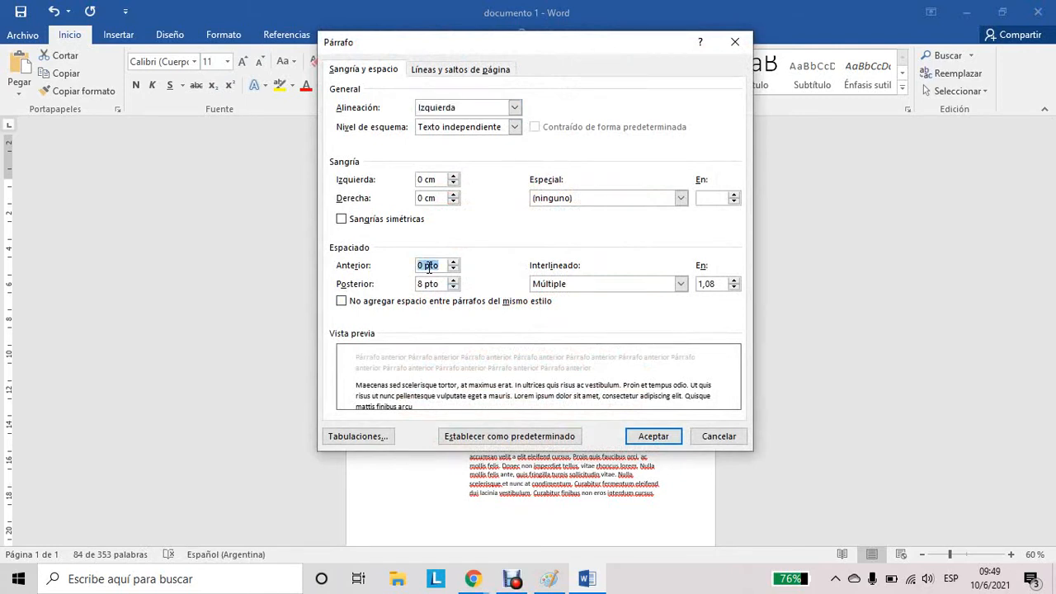
{"action": "left_click", "coordinate": [438, 265]}
{"action": "triple_click", "coordinate": [438, 266]}
{"action": "type", "text": "20"}
{"action": "left_click", "coordinate": [452, 262]}
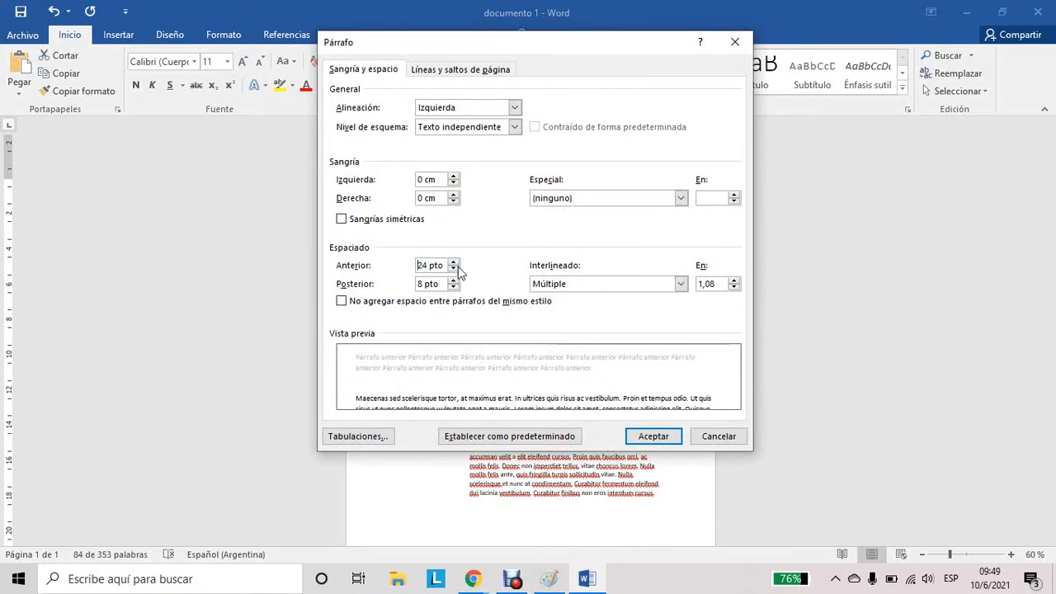
{"action": "left_click", "coordinate": [453, 263]}
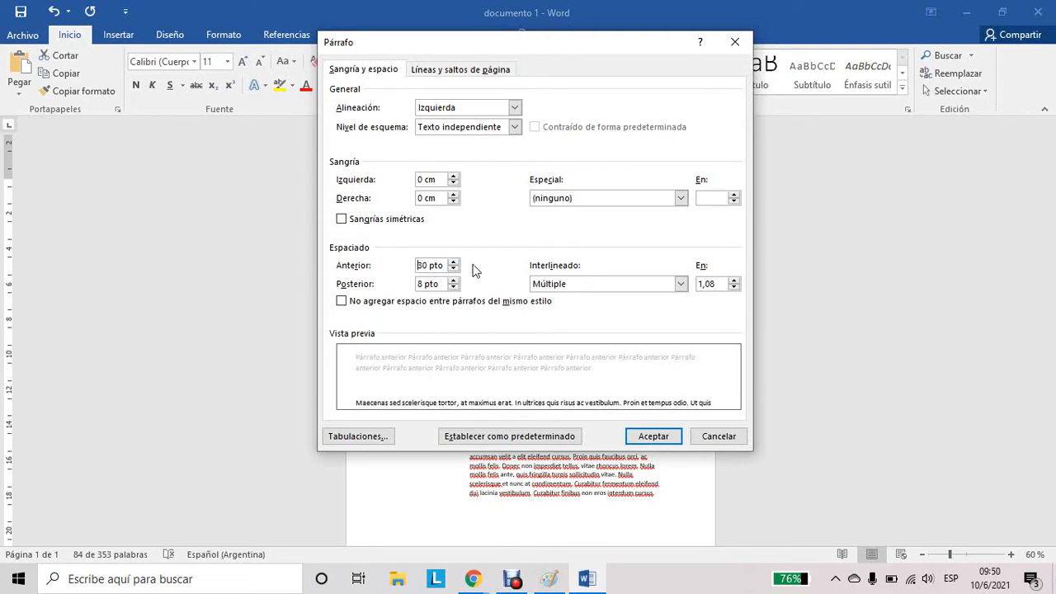
Set the second paragraph's spacing after (Posterior) to 30 pt and apply the paragraph settings
{"action": "triple_click", "coordinate": [429, 281]}
{"action": "type", "text": "0"}
{"action": "type", "text": "30"}
{"action": "left_click", "coordinate": [653, 437]}
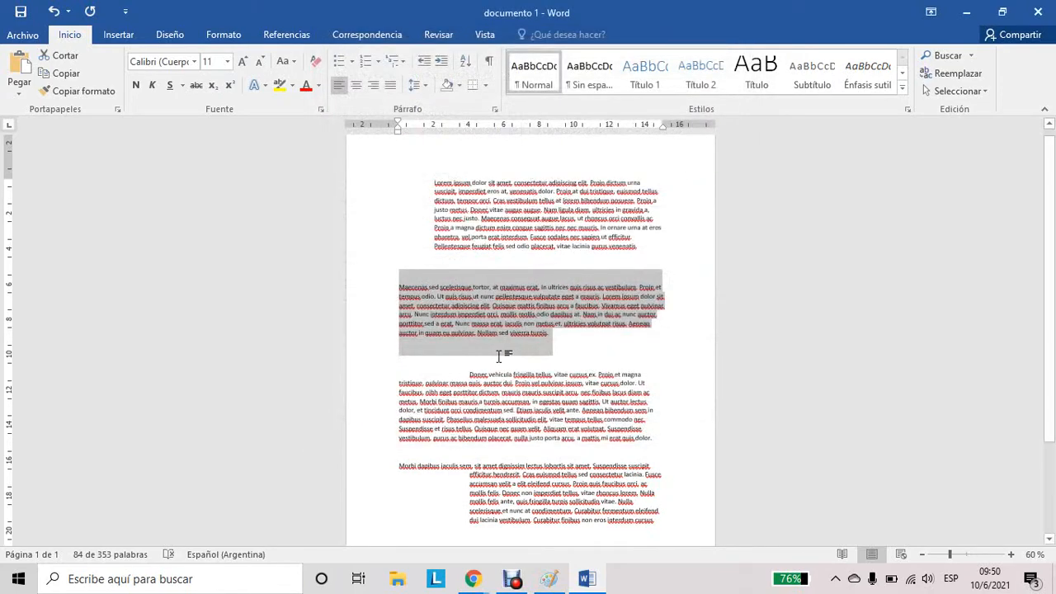
Examine the blank space above and below the second paragraph
{"action": "left_click", "coordinate": [452, 267]}
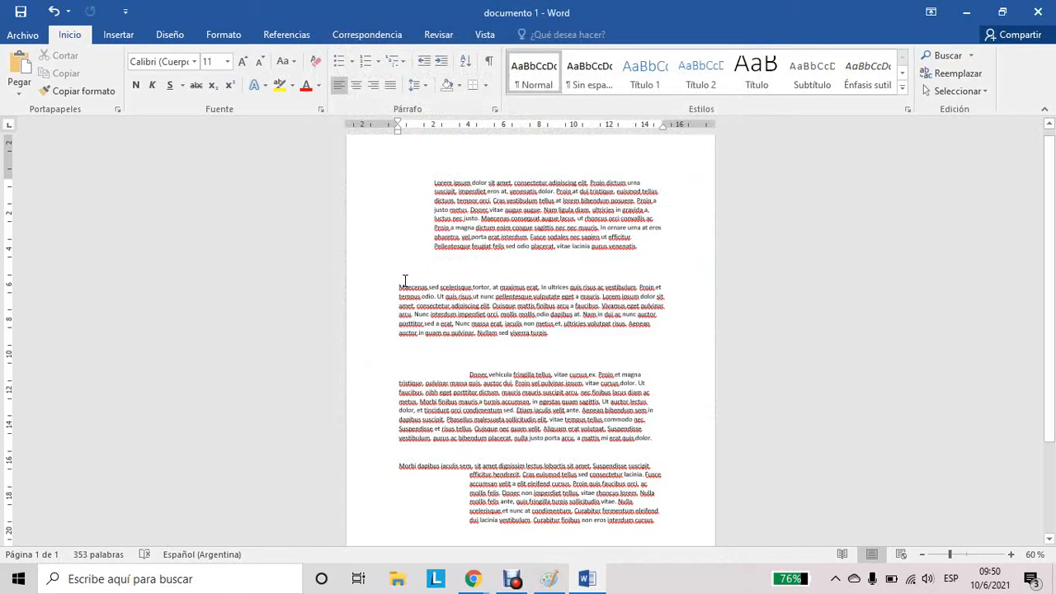
{"action": "double_click", "coordinate": [401, 268]}
{"action": "left_click", "coordinate": [443, 273]}
{"action": "left_click_drag", "start_coordinate": [437, 252], "coordinate": [446, 275]}
{"action": "left_click", "coordinate": [446, 286]}
{"action": "left_click_drag", "start_coordinate": [408, 332], "coordinate": [489, 357]}
{"action": "left_click", "coordinate": [446, 361]}
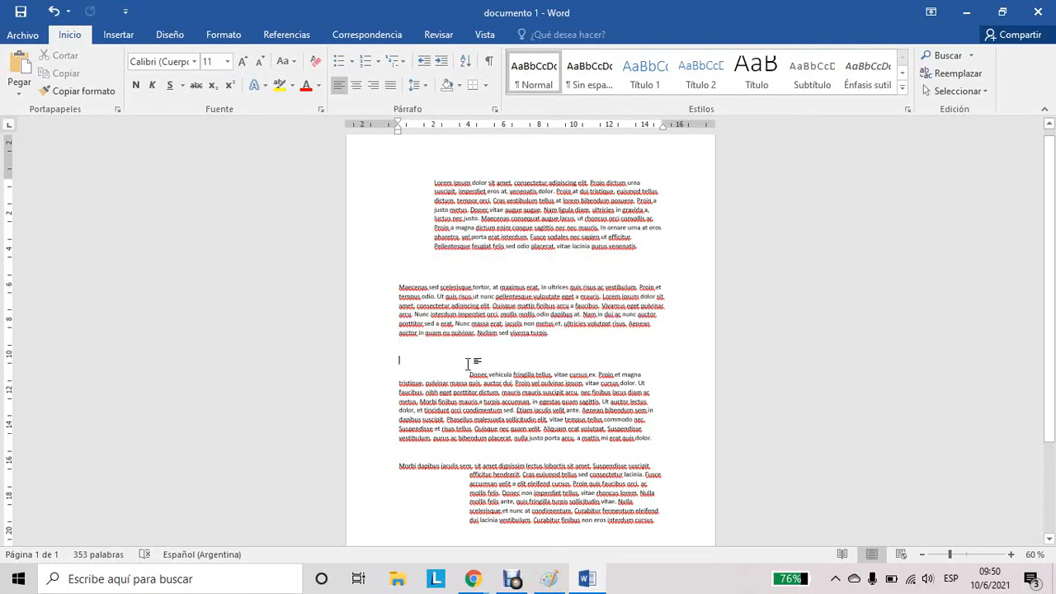
Select the second paragraph again, increase its spacing before and after beyond 30 pt, and apply the settings
{"action": "left_click", "coordinate": [547, 334]}
{"action": "left_click", "coordinate": [371, 298], "text": "shift"}
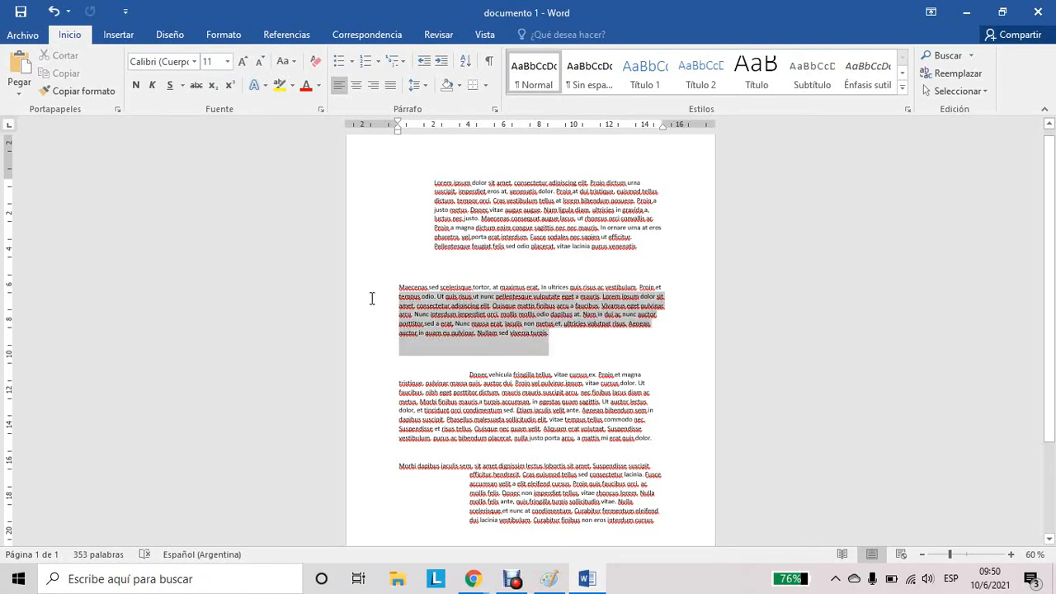
{"action": "left_click", "coordinate": [379, 288], "text": "shift"}
{"action": "left_click", "coordinate": [494, 109]}
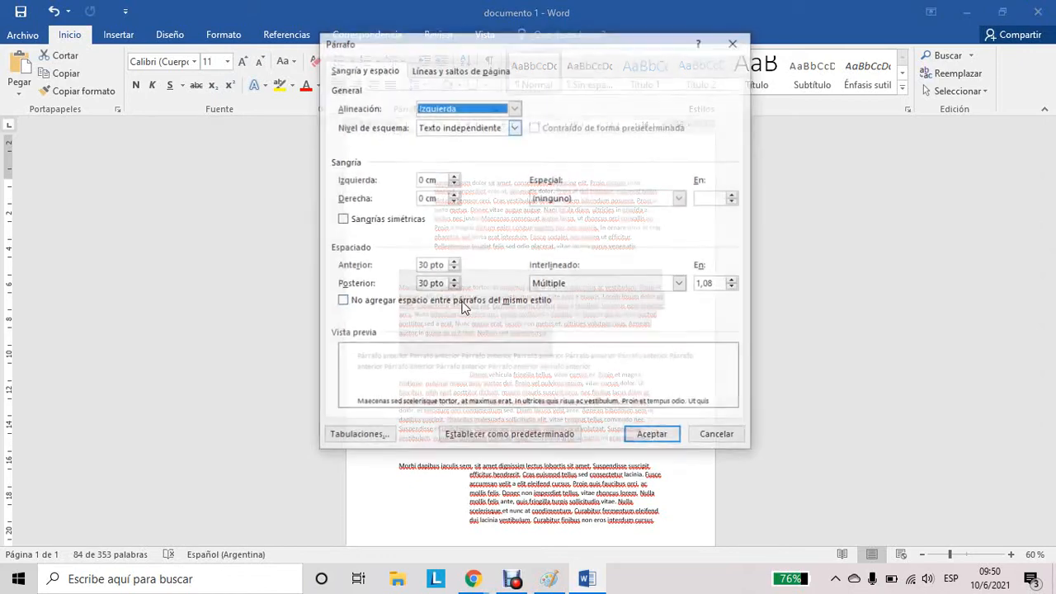
{"action": "left_click", "coordinate": [444, 265]}
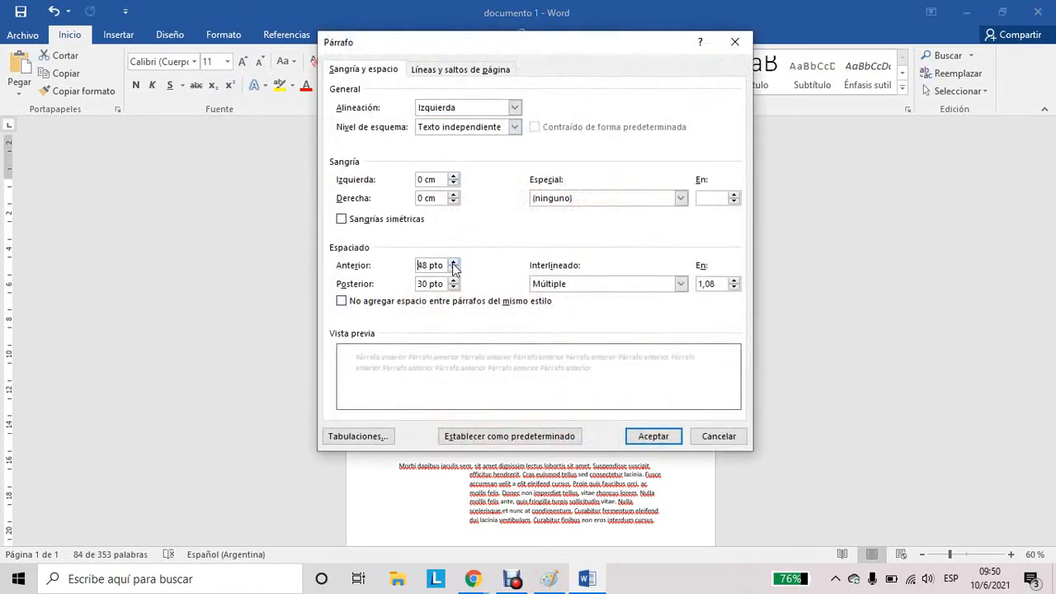
{"action": "left_click", "coordinate": [457, 280]}
{"action": "left_click", "coordinate": [457, 279]}
{"action": "left_click", "coordinate": [457, 280]}
{"action": "left_click", "coordinate": [457, 280]}
{"action": "left_click", "coordinate": [653, 436]}
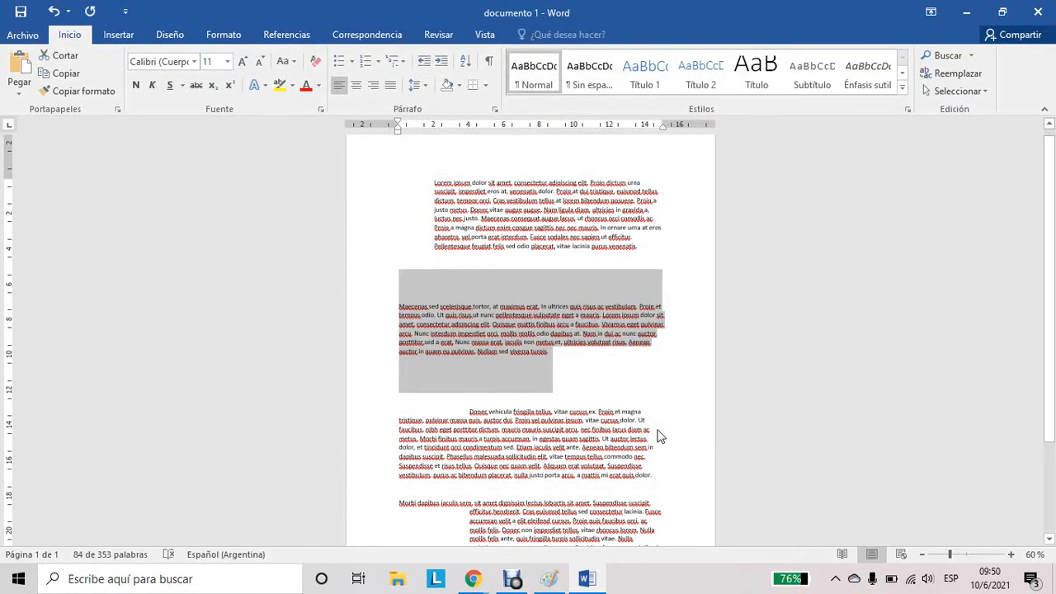
Deselect the paragraph and enlarge the document view to 100% to examine the gaps around the second paragraph
{"action": "left_click", "coordinate": [590, 359]}
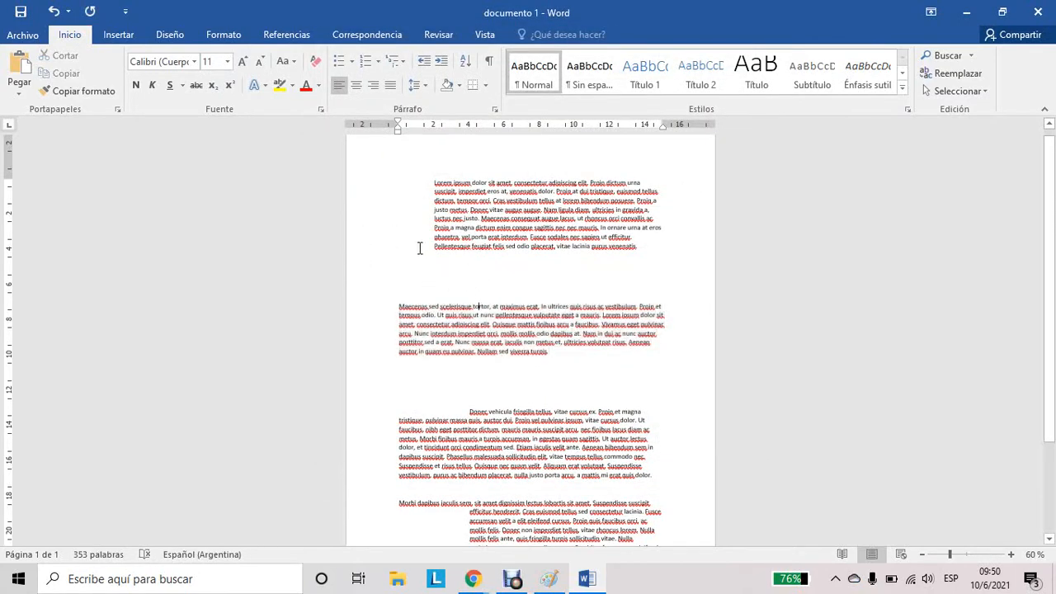
{"action": "left_click", "coordinate": [462, 285]}
{"action": "left_click", "coordinate": [1012, 555]}
{"action": "left_click", "coordinate": [1011, 556]}
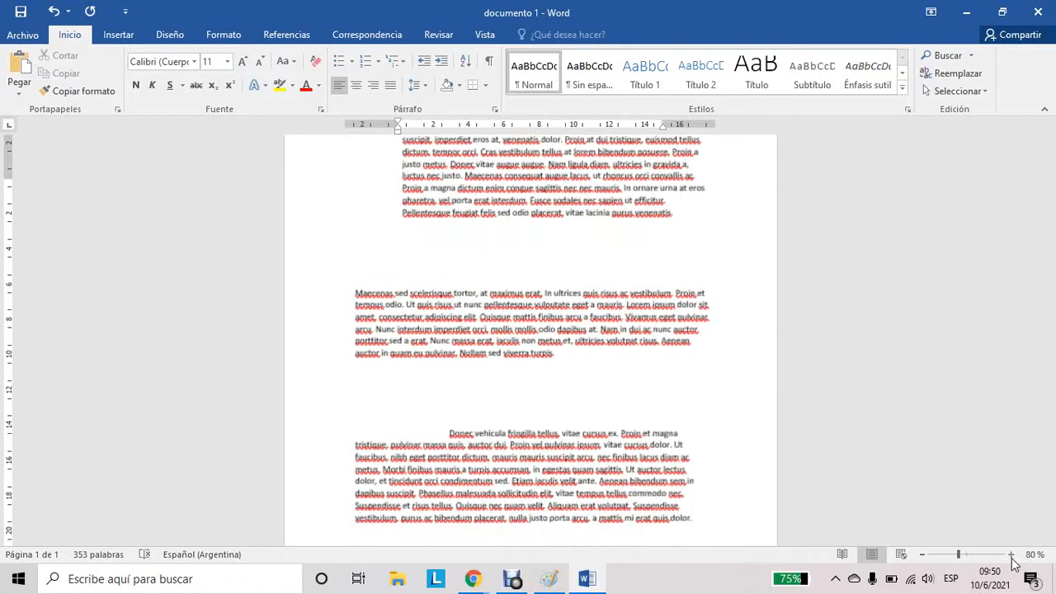
{"action": "left_click", "coordinate": [1011, 555]}
{"action": "left_click", "coordinate": [1011, 555]}
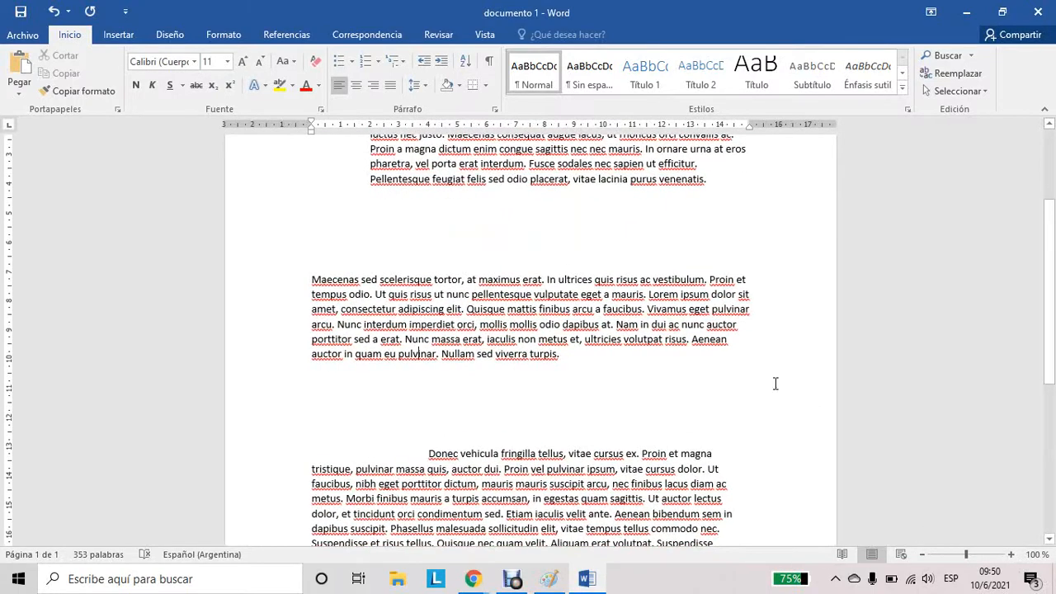
{"action": "left_click", "coordinate": [477, 211]}
{"action": "left_click", "coordinate": [476, 246]}
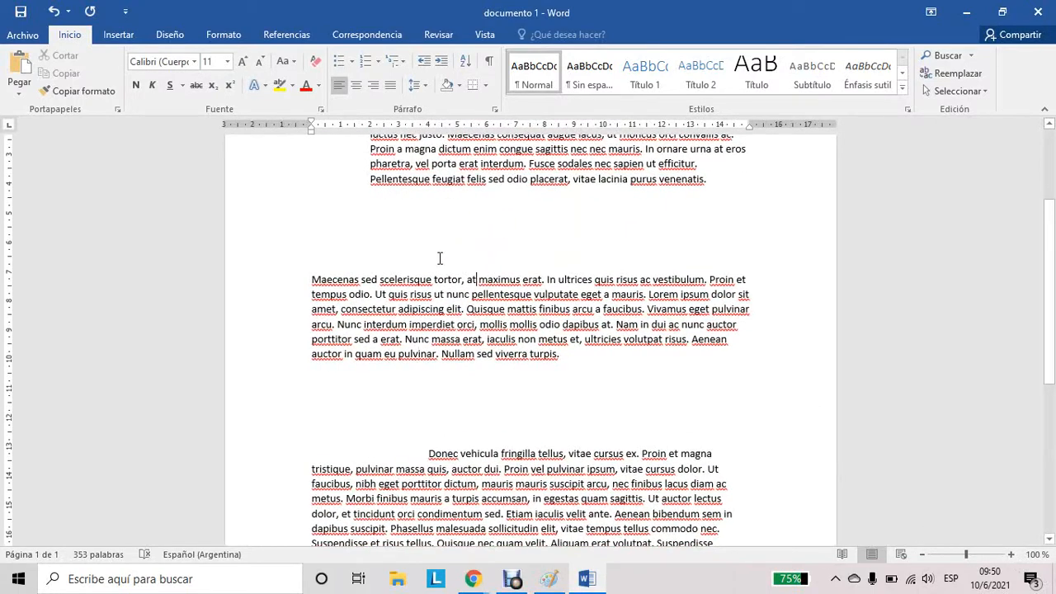
{"action": "left_click", "coordinate": [426, 393]}
Select the second paragraph and choose Sencillo line spacing in its paragraph settings
{"action": "left_click_drag", "start_coordinate": [559, 357], "coordinate": [298, 284]}
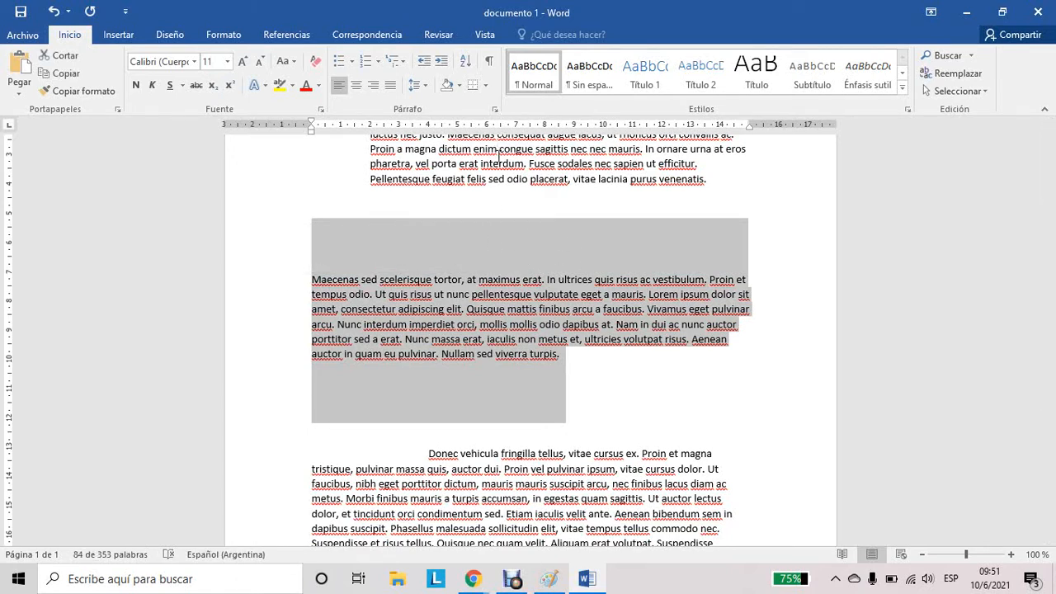
{"action": "left_click", "coordinate": [494, 109]}
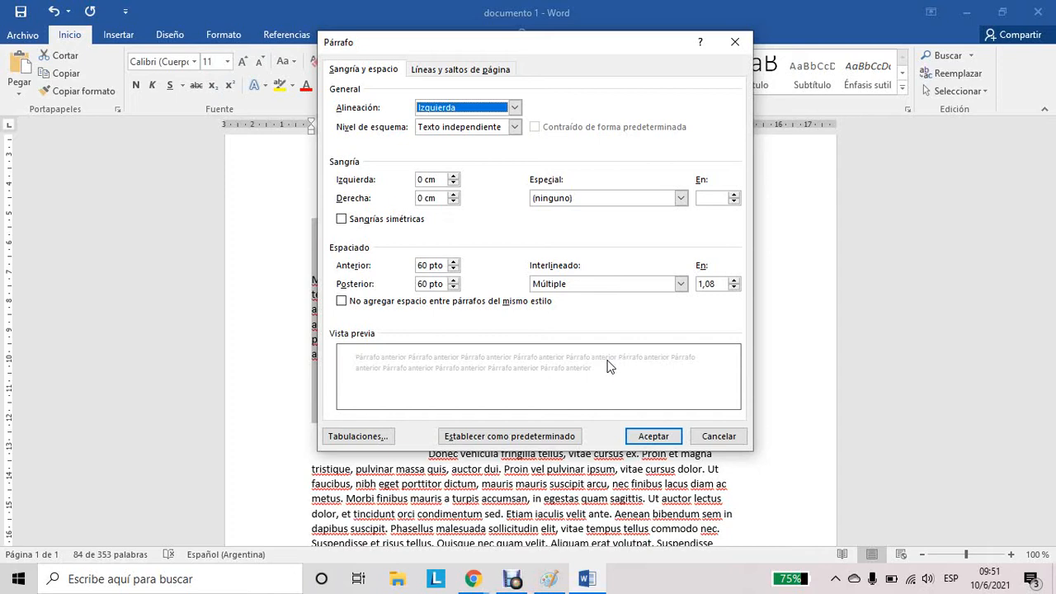
{"action": "left_click", "coordinate": [598, 284]}
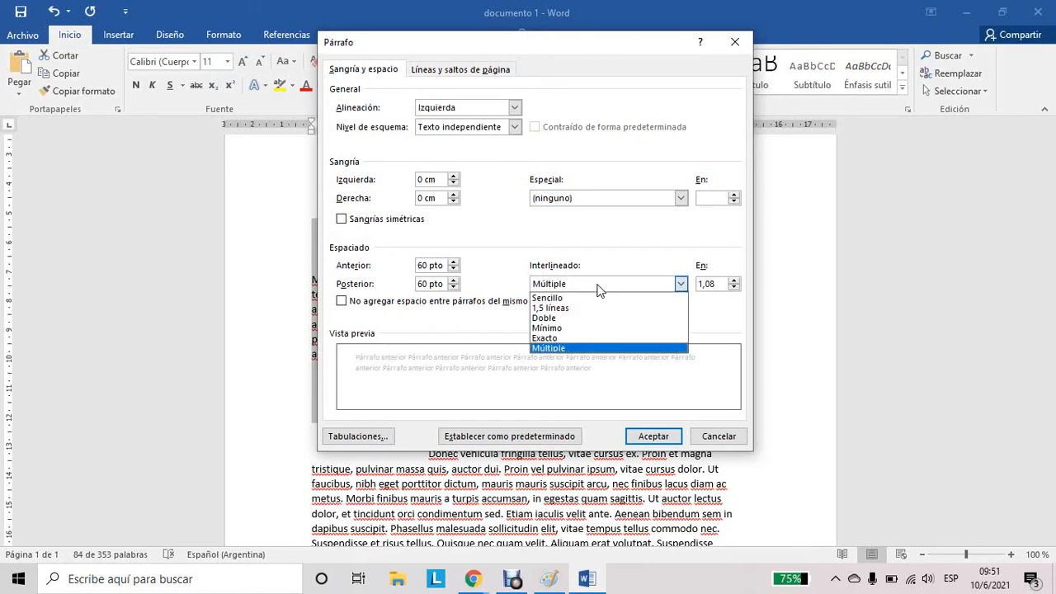
{"action": "left_click", "coordinate": [598, 299]}
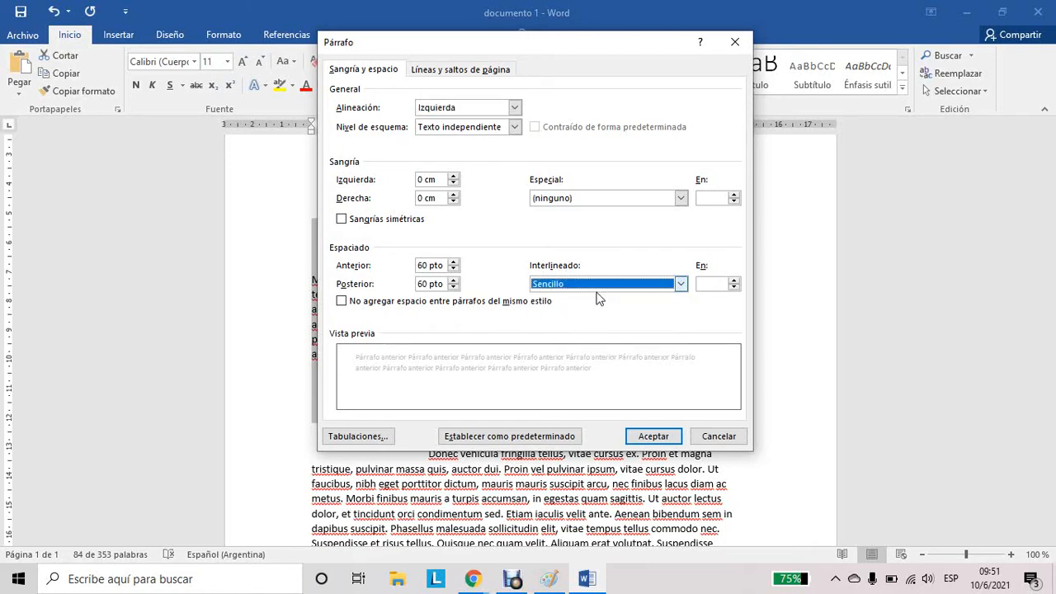
Try the 1,5 líneas, Doble and Mínimo line spacing options for the second paragraph without applying them
{"action": "left_click", "coordinate": [607, 287]}
{"action": "left_click", "coordinate": [588, 309]}
{"action": "left_click", "coordinate": [630, 286]}
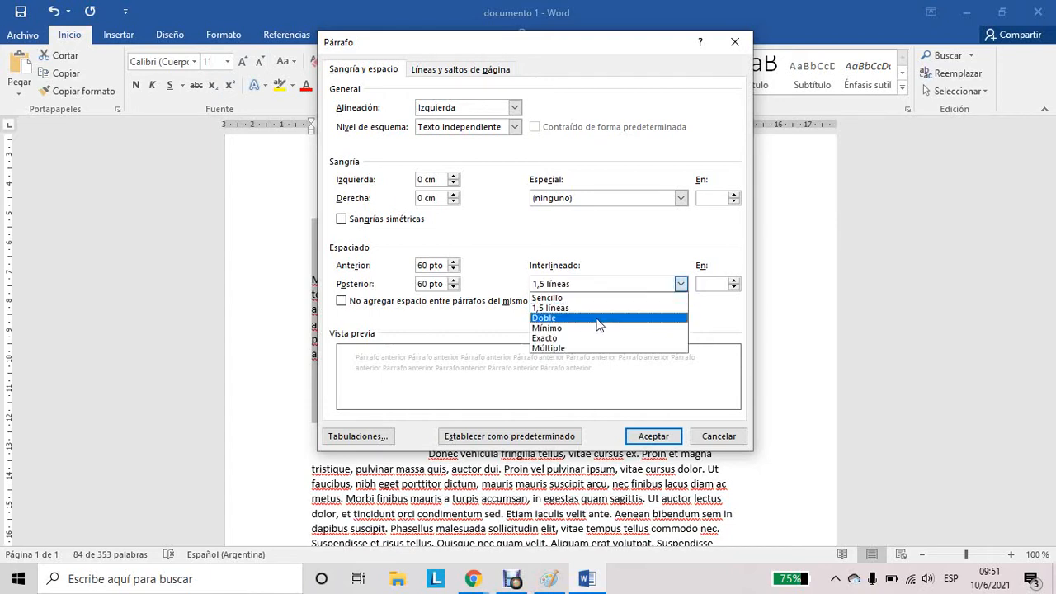
{"action": "left_click", "coordinate": [606, 317]}
{"action": "left_click", "coordinate": [624, 288]}
{"action": "left_click", "coordinate": [589, 333]}
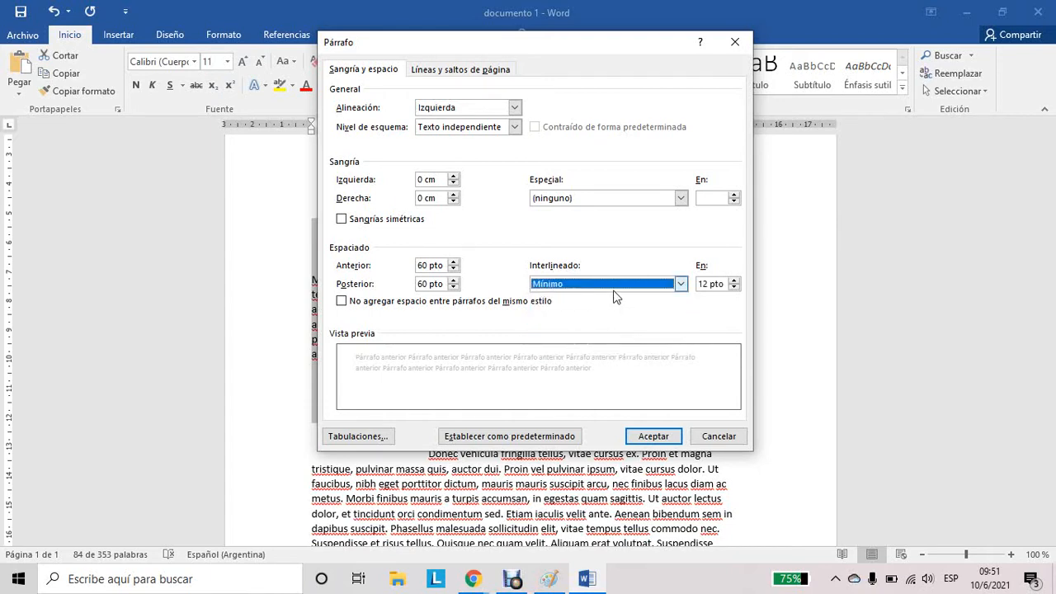
Set the second paragraph's line spacing back to Sencillo and apply the settings
{"action": "left_click", "coordinate": [619, 291]}
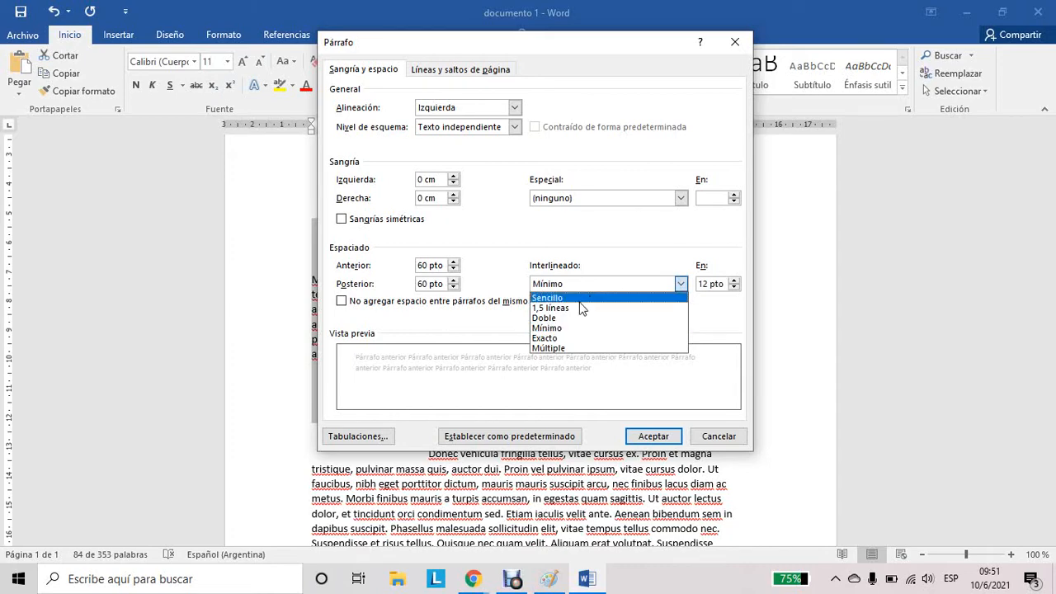
{"action": "left_click", "coordinate": [581, 298]}
{"action": "left_click", "coordinate": [652, 435]}
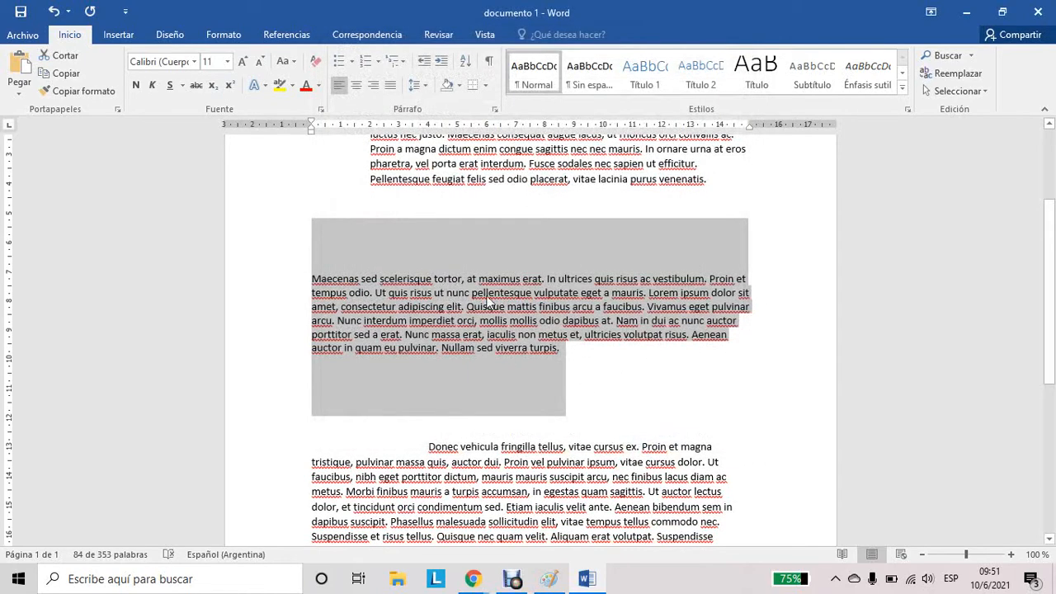
Set the second paragraph's line spacing to 1,5 líneas and apply the paragraph settings
{"action": "left_click", "coordinate": [496, 112]}
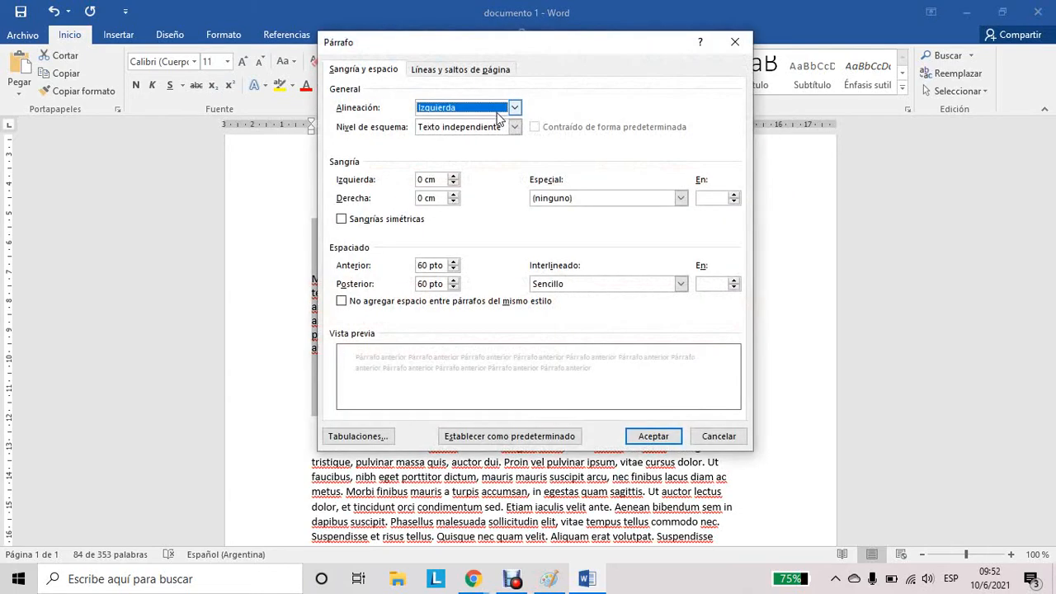
{"action": "left_click", "coordinate": [564, 284]}
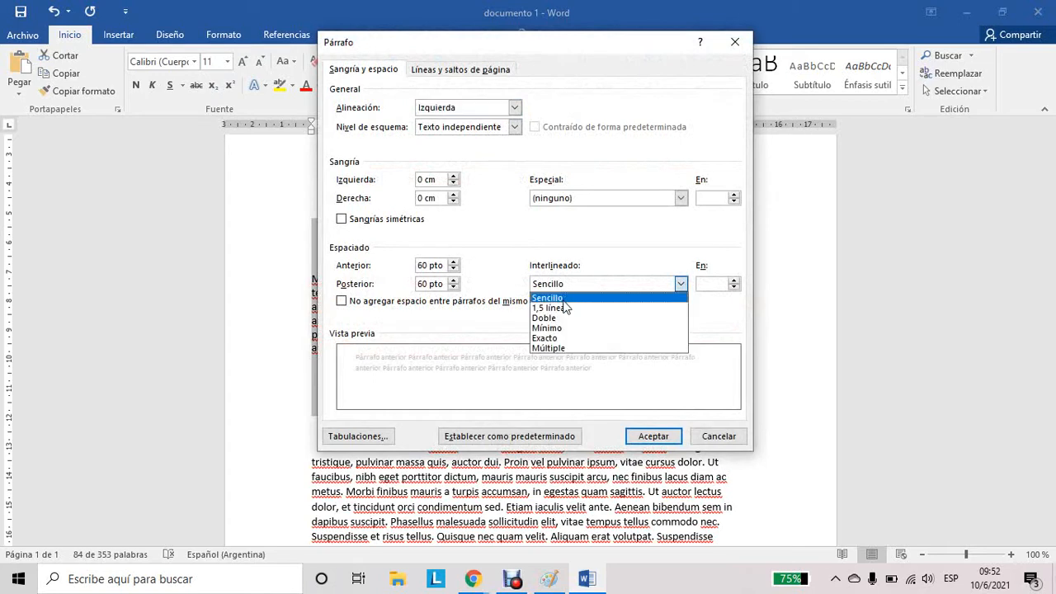
{"action": "left_click", "coordinate": [566, 306]}
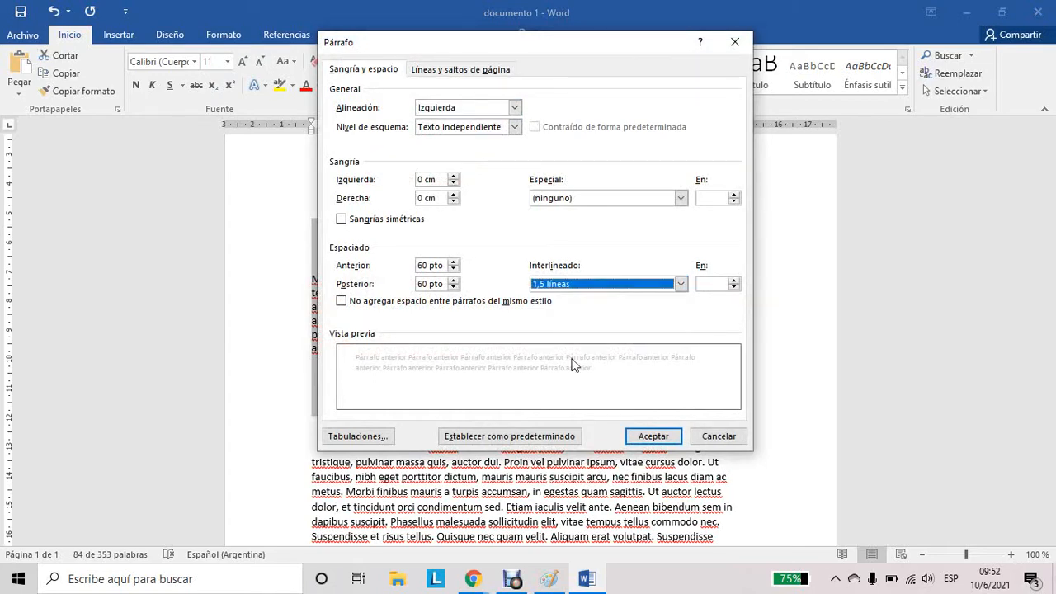
{"action": "left_click", "coordinate": [660, 444]}
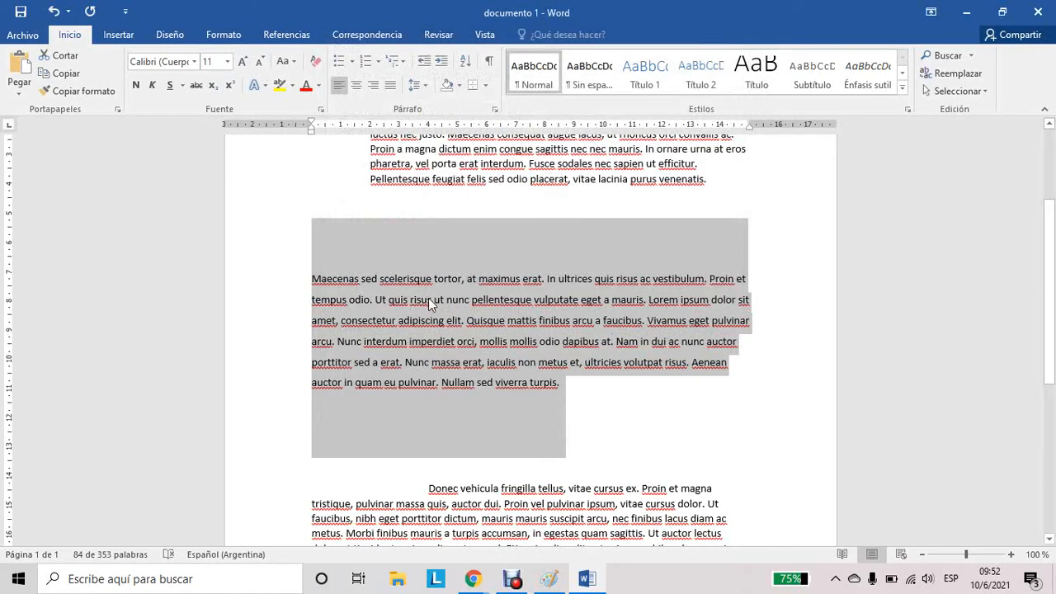
Select the third paragraph, starting "Donec vehicula", and apply Doble line spacing
{"action": "scroll", "coordinate": [649, 396], "scroll_direction": "down", "scroll_amount": 4}
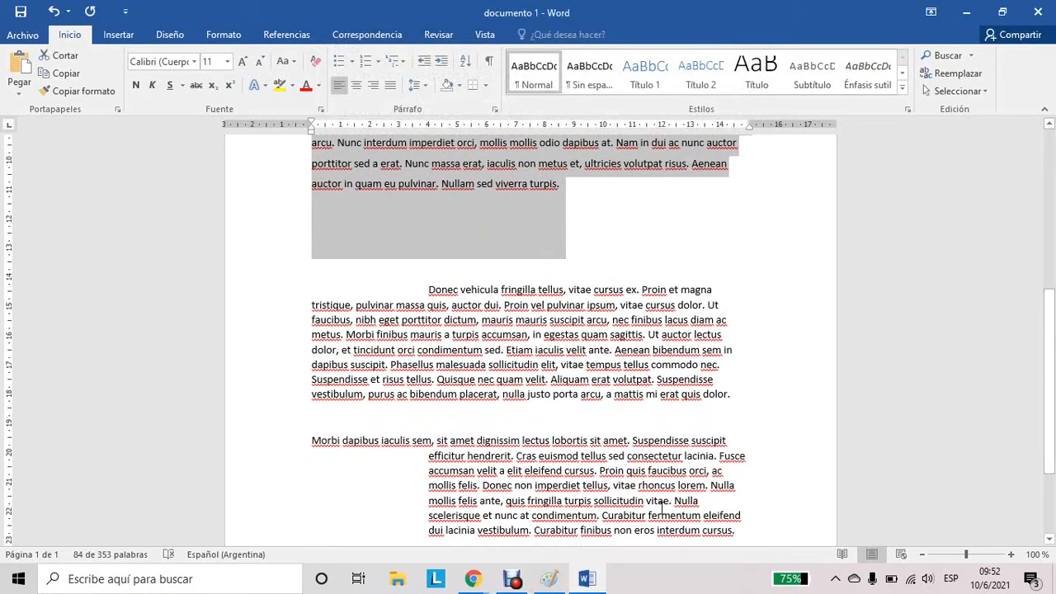
{"action": "mouse_move", "coordinate": [734, 395]}
{"action": "left_mouse_down"}
{"action": "mouse_move", "coordinate": [711, 397]}
{"action": "mouse_move", "coordinate": [432, 295]}
{"action": "left_mouse_up"}
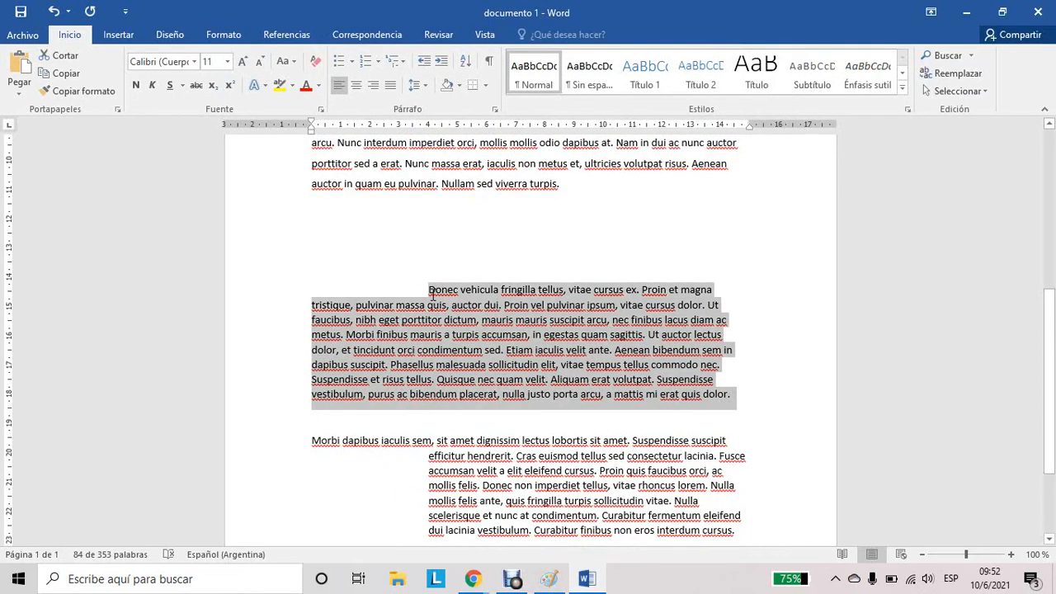
{"action": "left_click", "coordinate": [496, 114]}
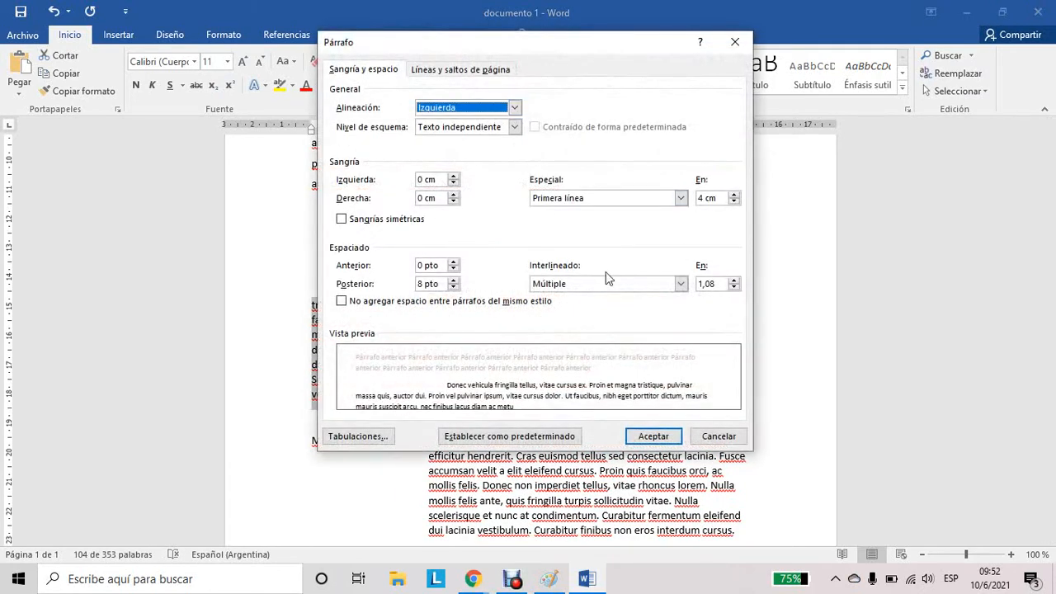
{"action": "left_click", "coordinate": [575, 284]}
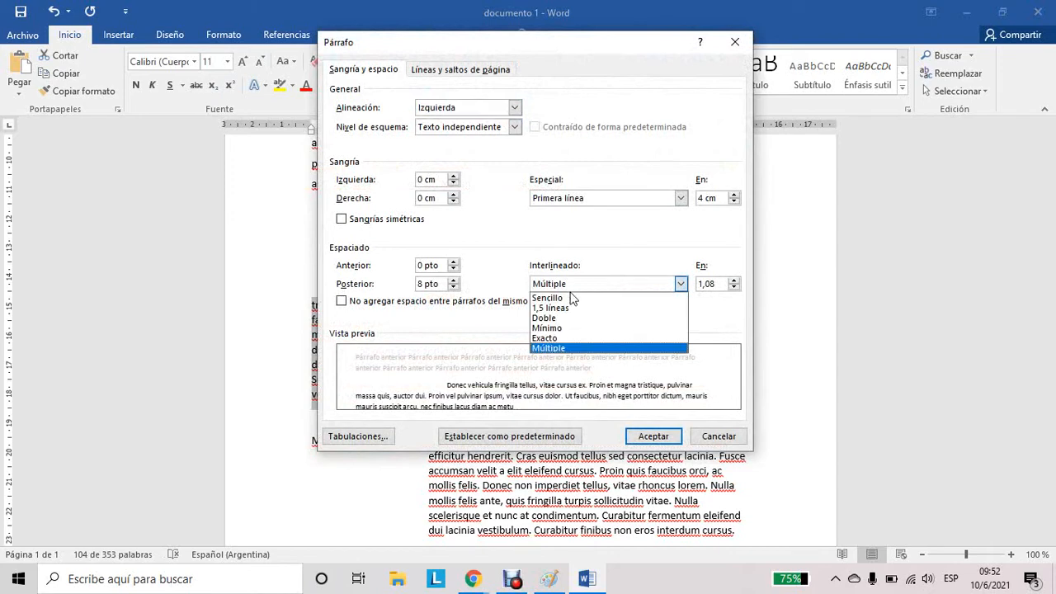
{"action": "left_click", "coordinate": [568, 318]}
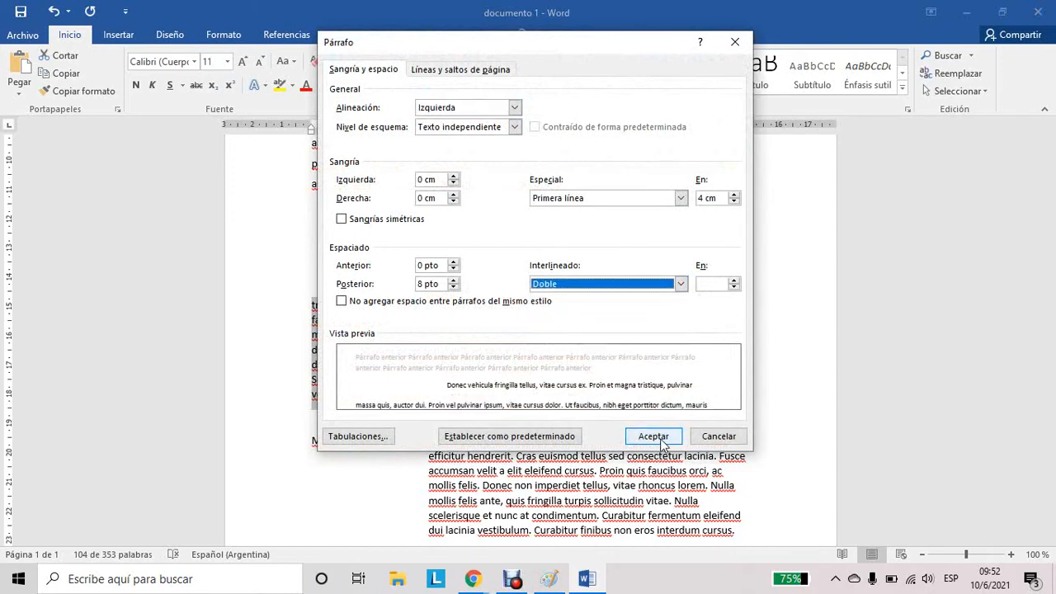
{"action": "left_click", "coordinate": [660, 444]}
Select the first paragraph, starting "Lorem ipsum", and apply Múltiple line spacing with a value of 5
{"action": "left_click_drag", "start_coordinate": [1050, 280], "coordinate": [1053, 176]}
{"action": "left_click", "coordinate": [729, 338]}
{"action": "scroll", "coordinate": [734, 304], "scroll_direction": "down", "scroll_amount": 1}
{"action": "scroll", "coordinate": [734, 303], "scroll_direction": "up", "scroll_amount": 1}
{"action": "left_click_drag", "start_coordinate": [372, 228], "coordinate": [708, 337]}
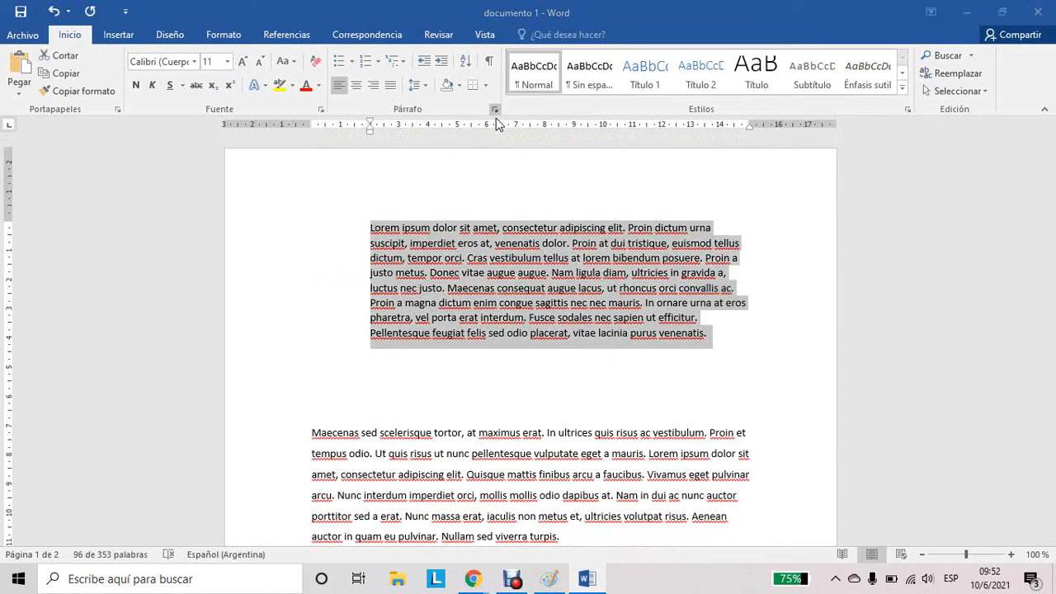
{"action": "left_click", "coordinate": [495, 110]}
{"action": "left_click", "coordinate": [624, 284]}
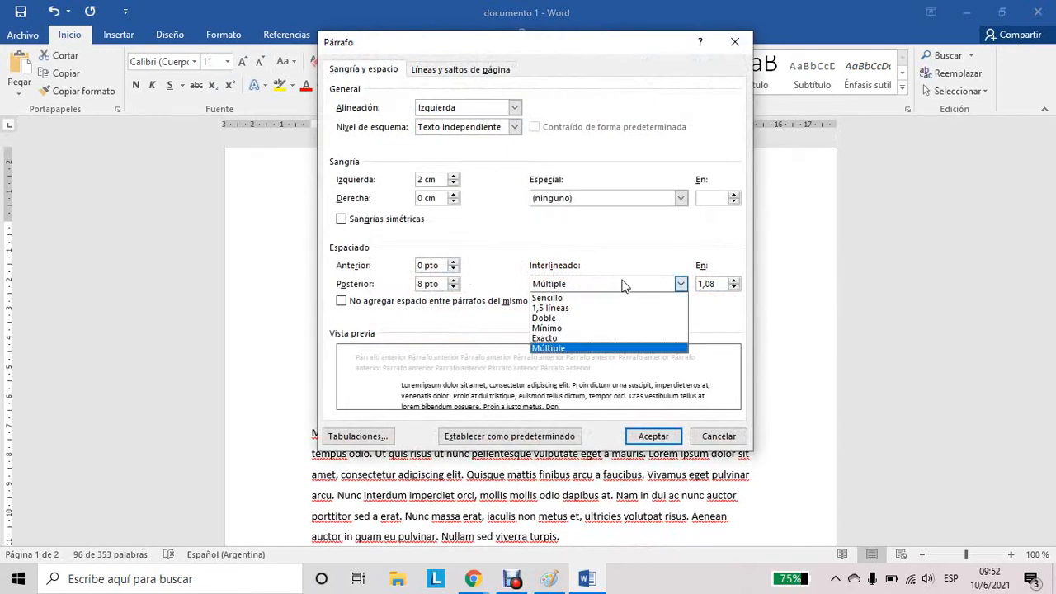
{"action": "left_click", "coordinate": [624, 347]}
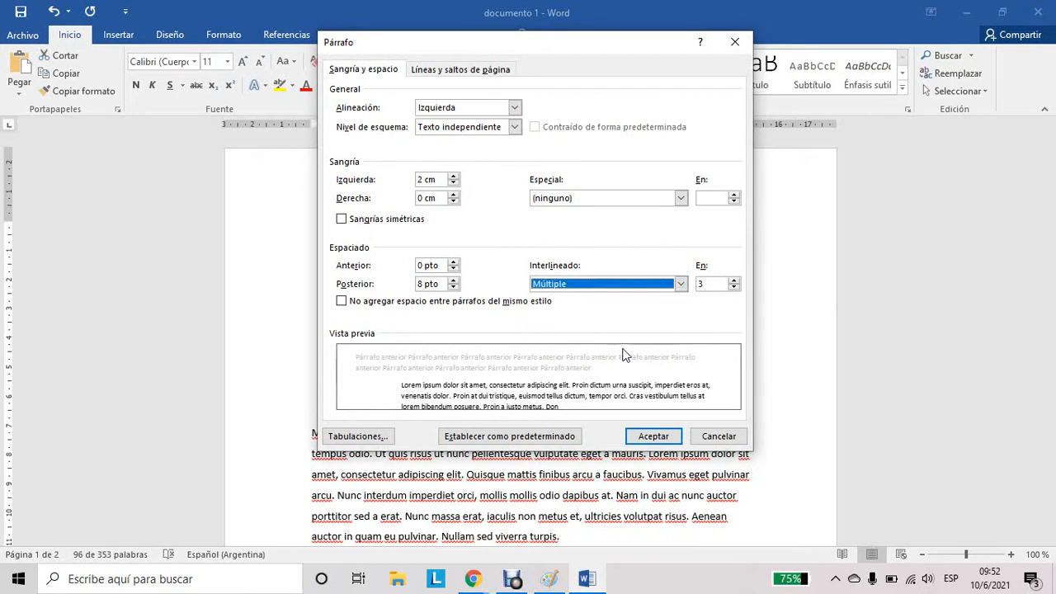
{"action": "left_click", "coordinate": [707, 284]}
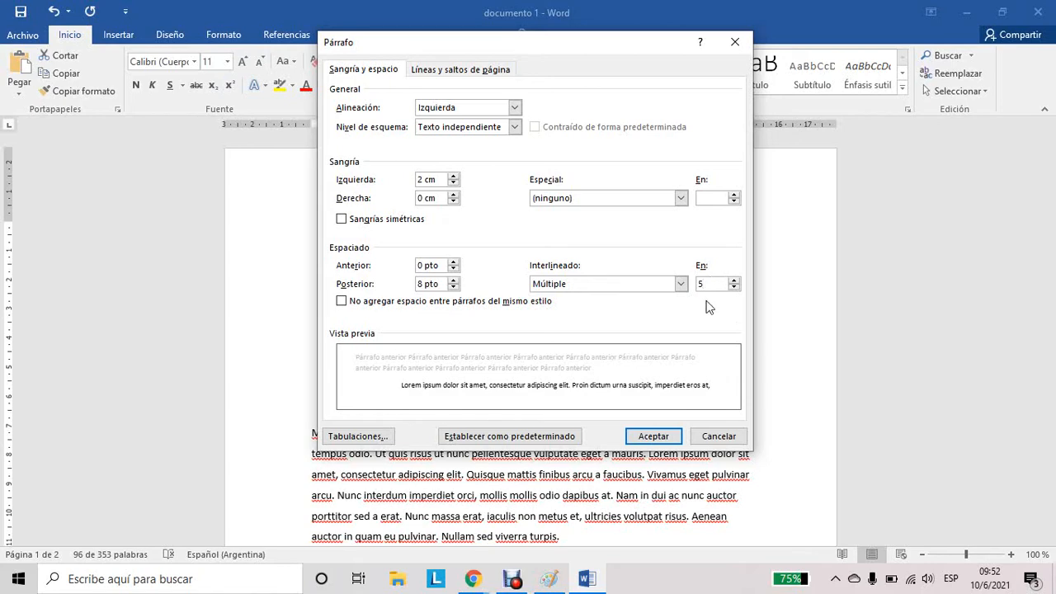
{"action": "left_click", "coordinate": [673, 435]}
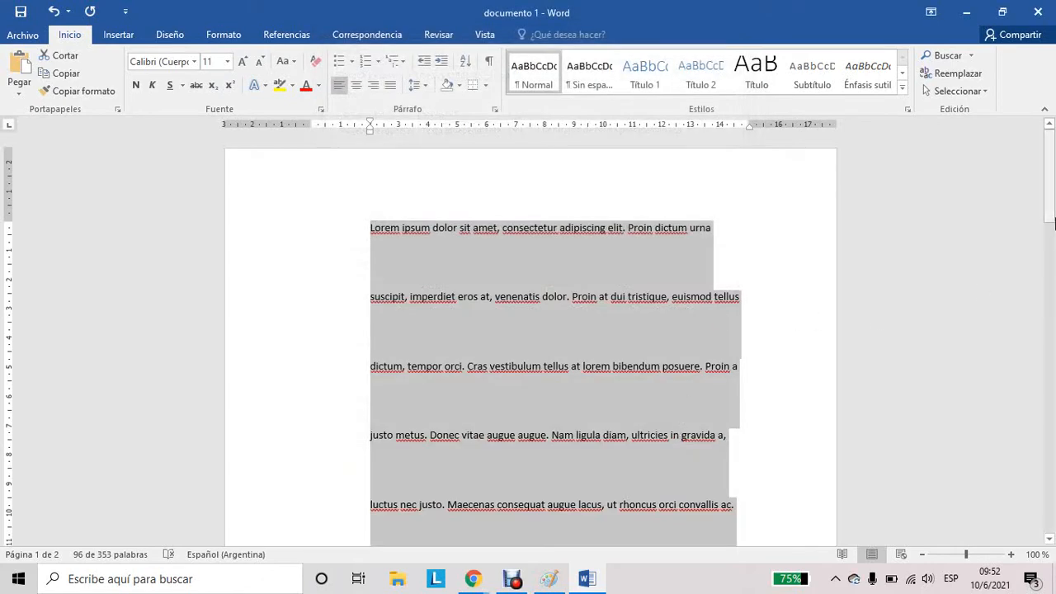
Review the first paragraph's line spacing options in the paragraph settings and close them without changes
{"action": "left_click_drag", "start_coordinate": [1047, 196], "coordinate": [1046, 318]}
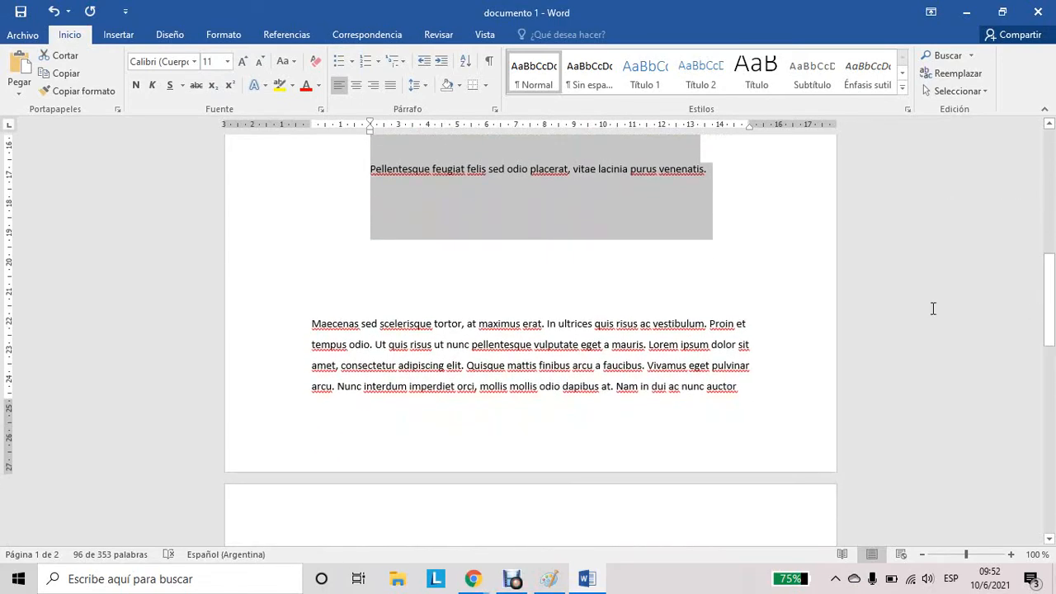
{"action": "left_click", "coordinate": [496, 108]}
{"action": "left_click", "coordinate": [607, 286]}
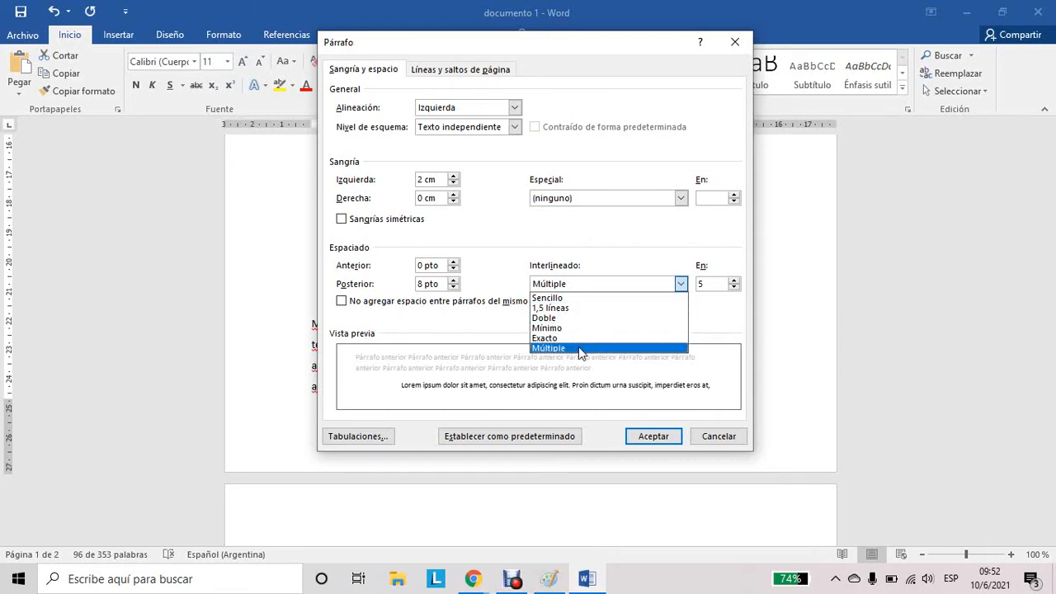
{"action": "left_click", "coordinate": [714, 323]}
{"action": "left_click", "coordinate": [730, 436]}
Select the last paragraph, starting "Morbi dapibus", and apply Mínimo line spacing at 12 pto
{"action": "left_click_drag", "start_coordinate": [1051, 330], "coordinate": [1051, 489]}
{"action": "left_click_drag", "start_coordinate": [741, 344], "coordinate": [299, 244]}
{"action": "left_click", "coordinate": [495, 109]}
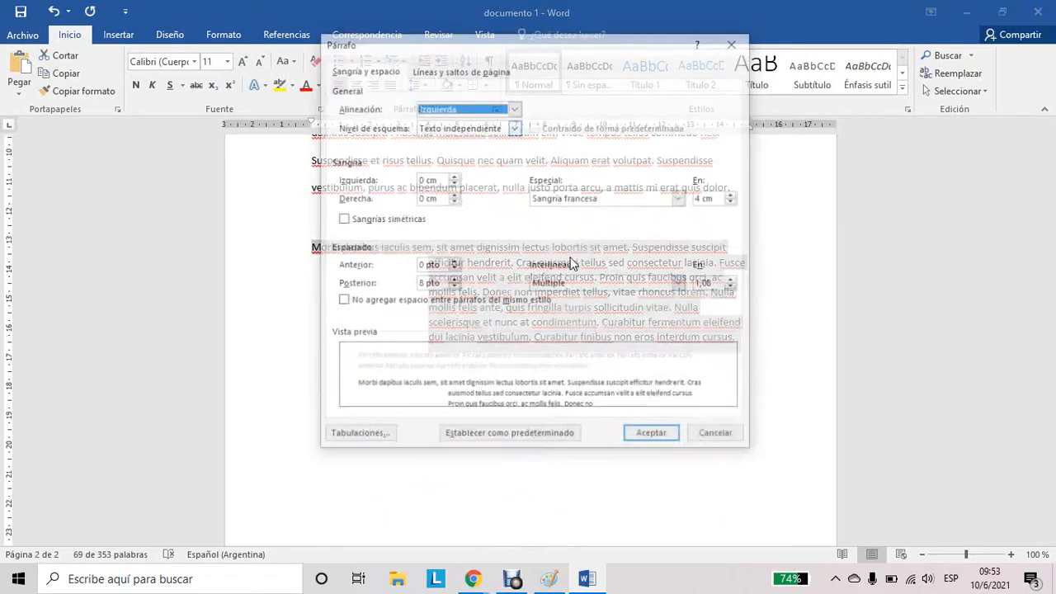
{"action": "left_click", "coordinate": [593, 285]}
{"action": "left_click", "coordinate": [586, 329]}
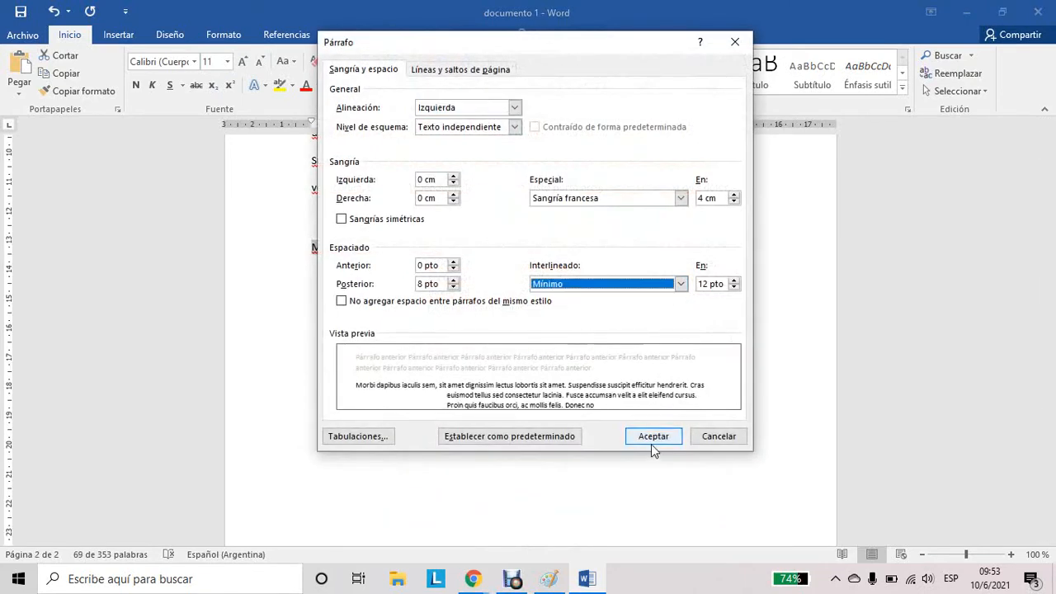
{"action": "left_click", "coordinate": [656, 437]}
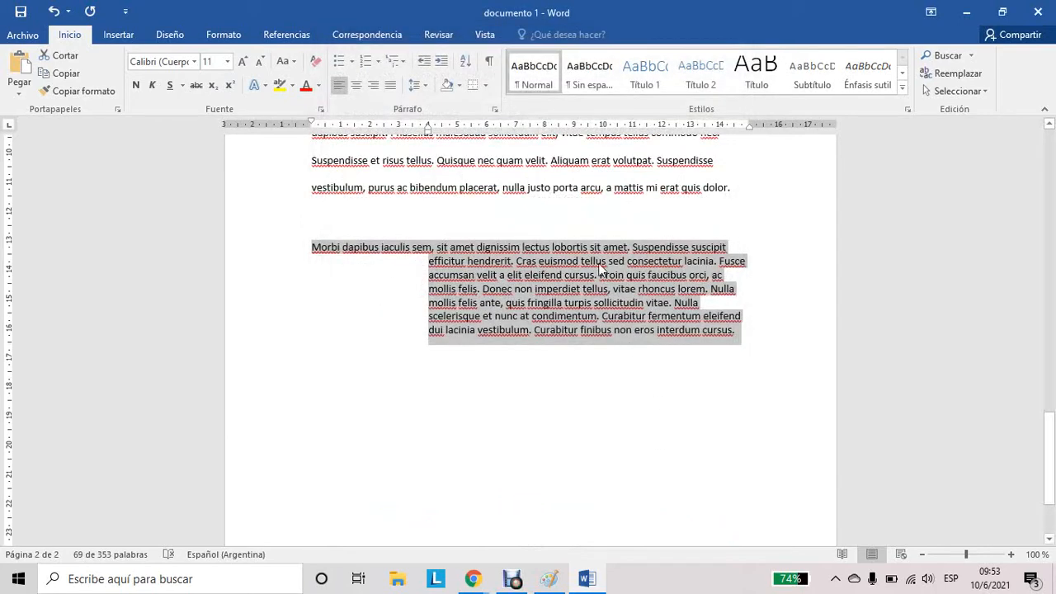
Reduce the last paragraph's Mínimo line spacing value to 9 pto, apply the settings and deselect the text
{"action": "left_click", "coordinate": [495, 108]}
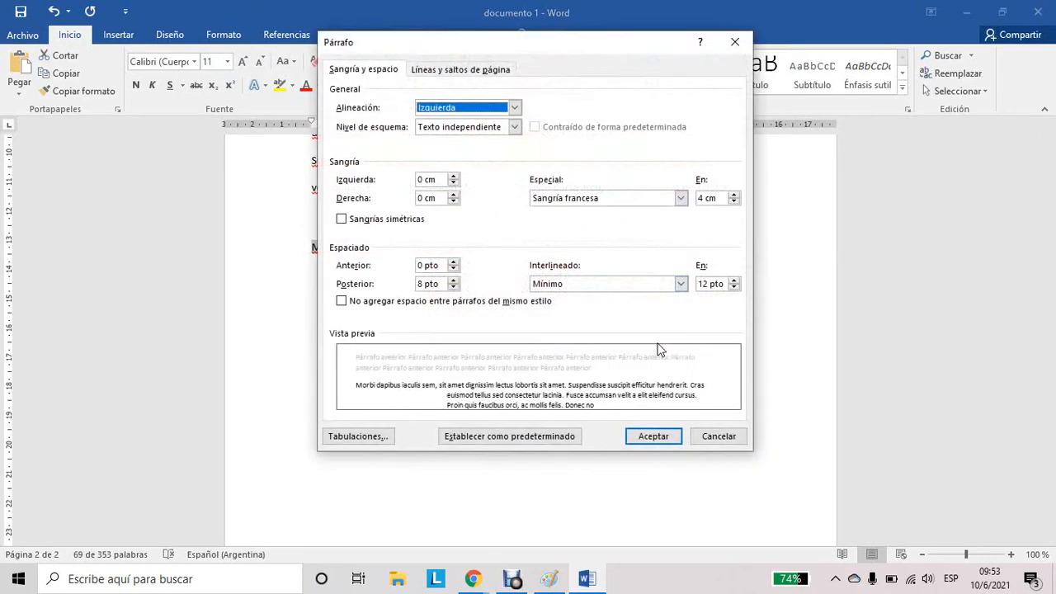
{"action": "left_click", "coordinate": [709, 284]}
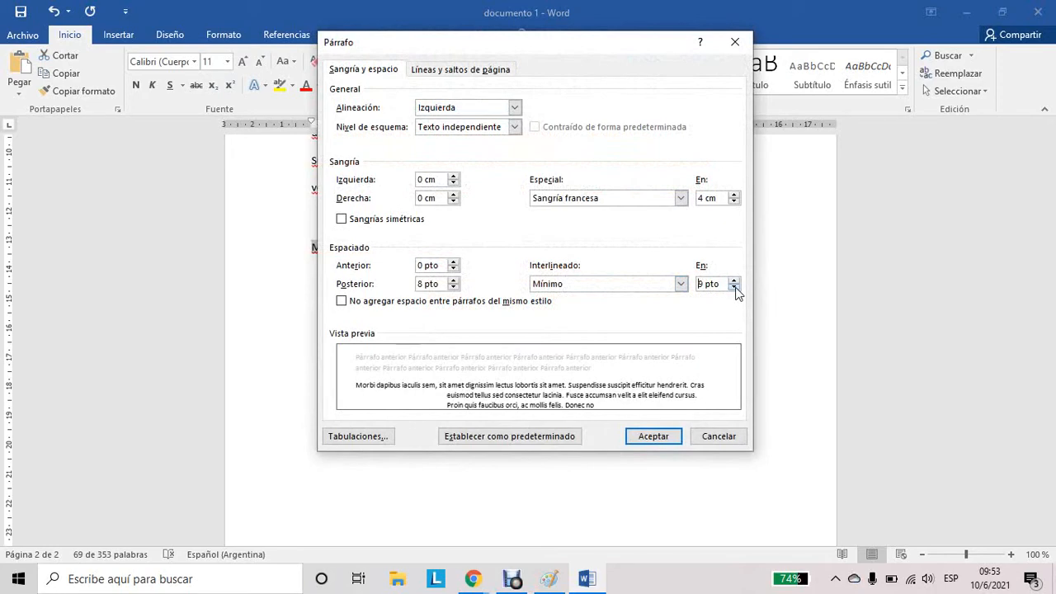
{"action": "left_click", "coordinate": [674, 435]}
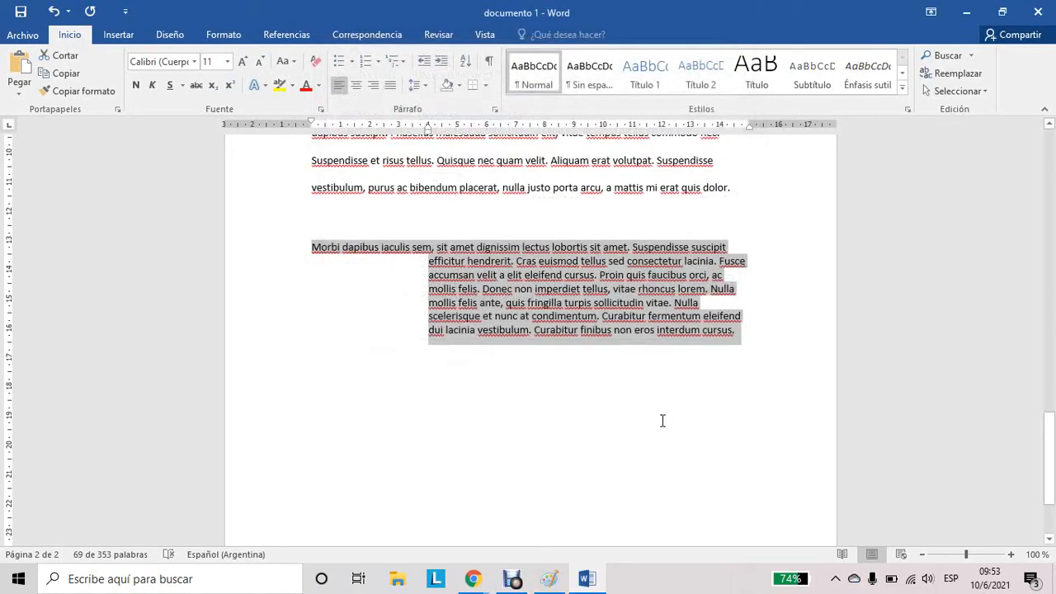
{"action": "left_click", "coordinate": [669, 330]}
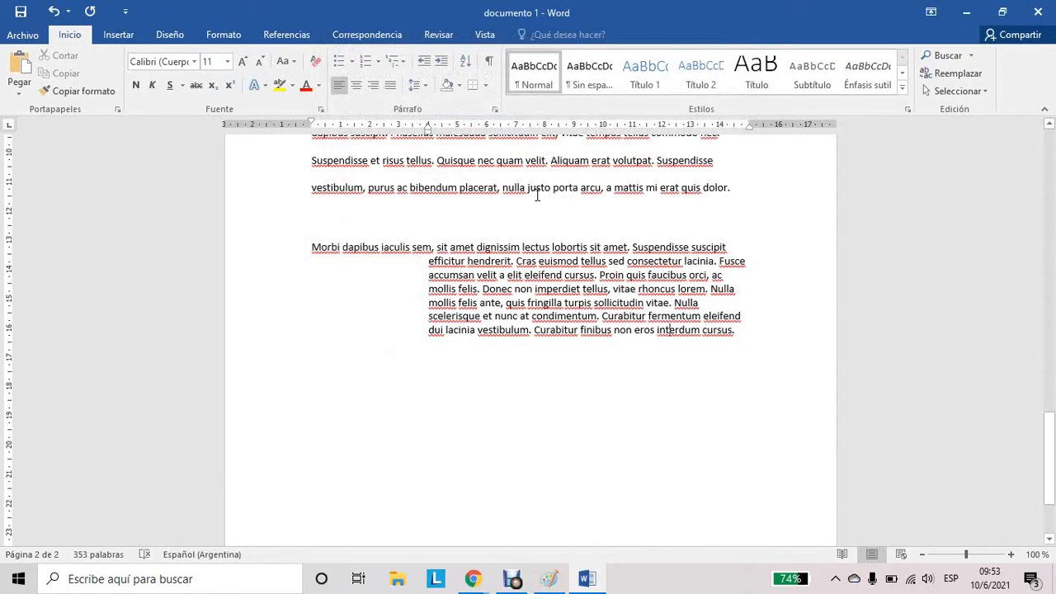
{"action": "scroll", "coordinate": [823, 198], "scroll_direction": "up", "scroll_amount": 1}
{"action": "left_click_drag", "start_coordinate": [1046, 445], "coordinate": [1015, 102]}
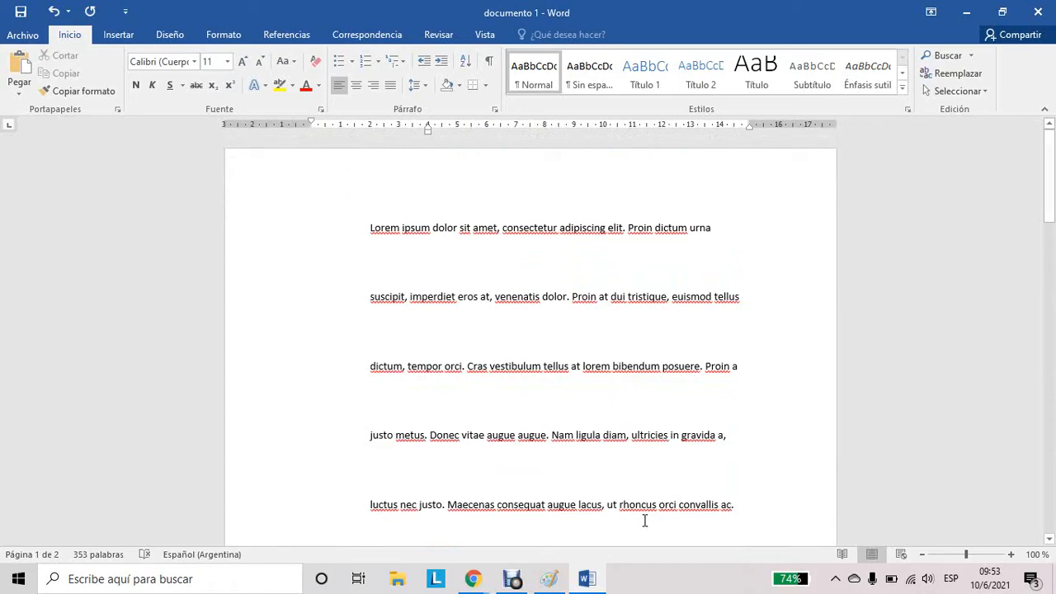
{"action": "left_click_drag", "start_coordinate": [1048, 219], "coordinate": [1048, 273]}
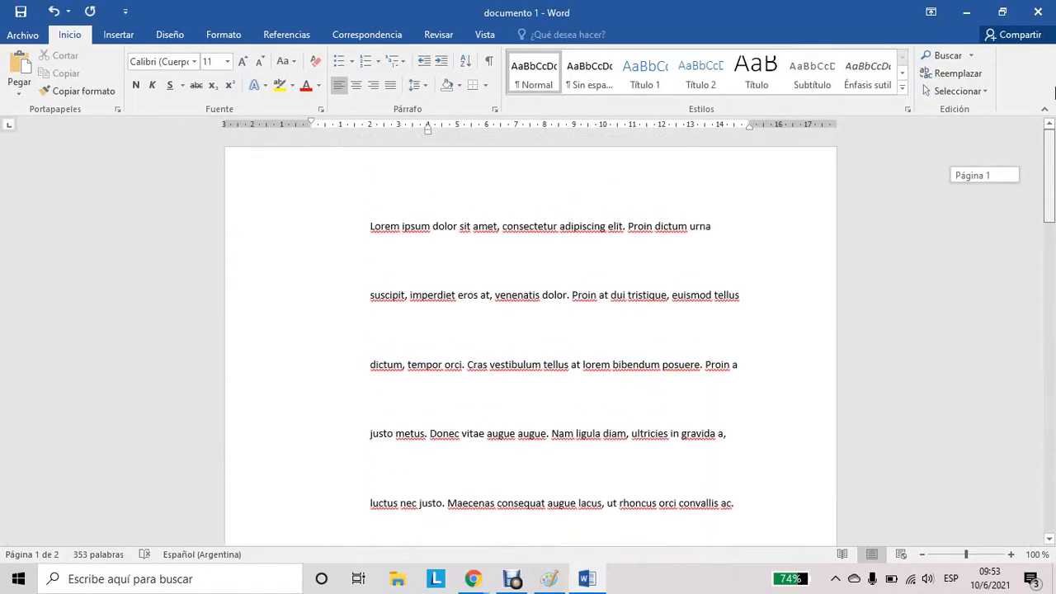
{"action": "left_click_drag", "start_coordinate": [1055, 94], "coordinate": [1055, 88]}
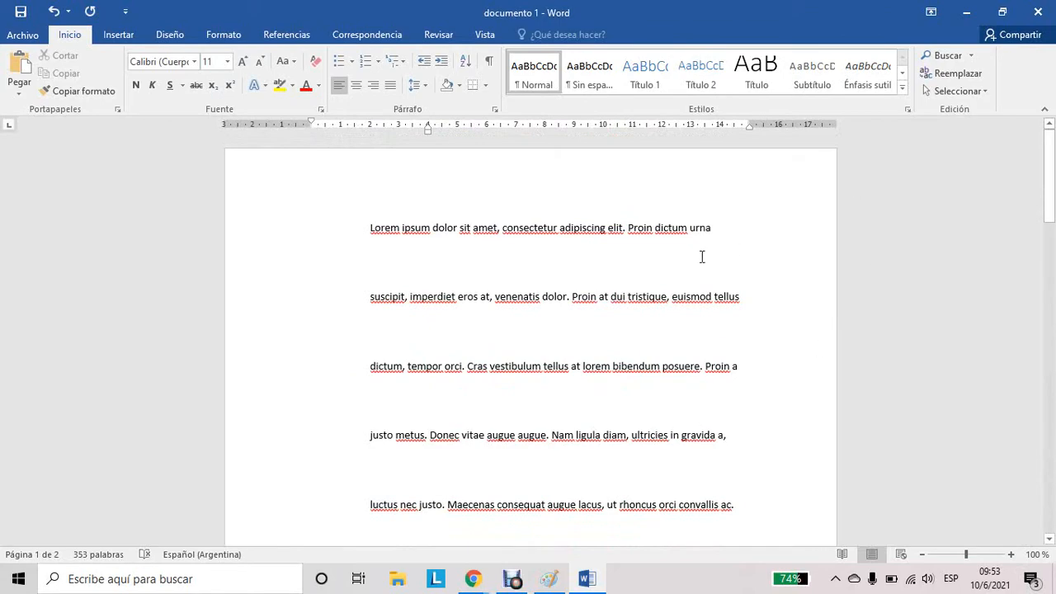
Undo the line spacing changes made to the paragraphs, deselect the text and check the restored document
{"action": "left_click", "coordinate": [52, 11]}
{"action": "left_click", "coordinate": [52, 12]}
{"action": "left_click", "coordinate": [52, 11]}
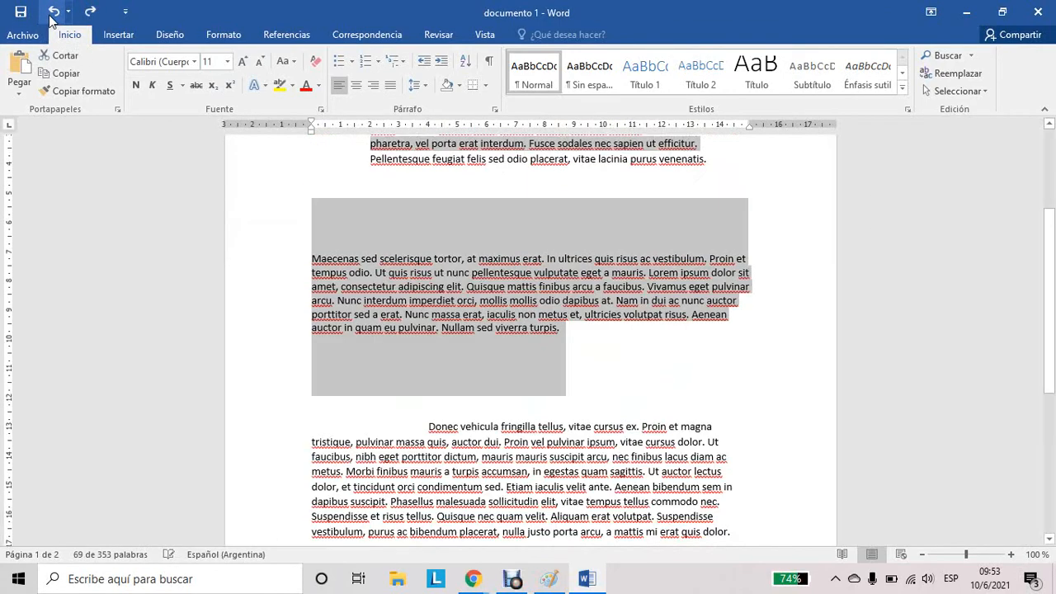
{"action": "left_click", "coordinate": [52, 12]}
{"action": "left_click", "coordinate": [52, 11]}
{"action": "left_click", "coordinate": [52, 19]}
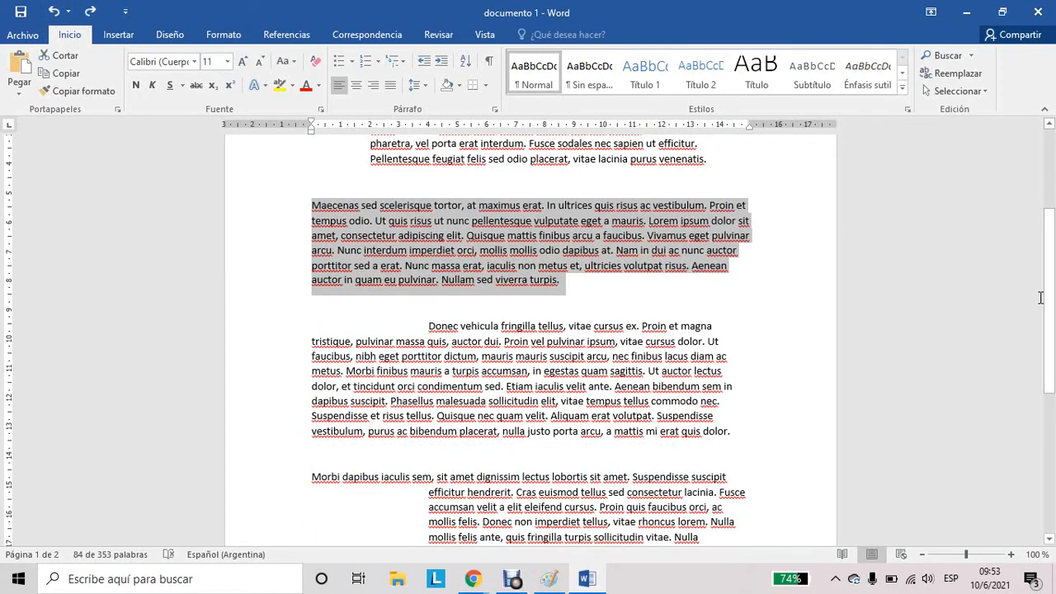
{"action": "left_click_drag", "start_coordinate": [1049, 295], "coordinate": [1041, 148]}
{"action": "left_click", "coordinate": [745, 358]}
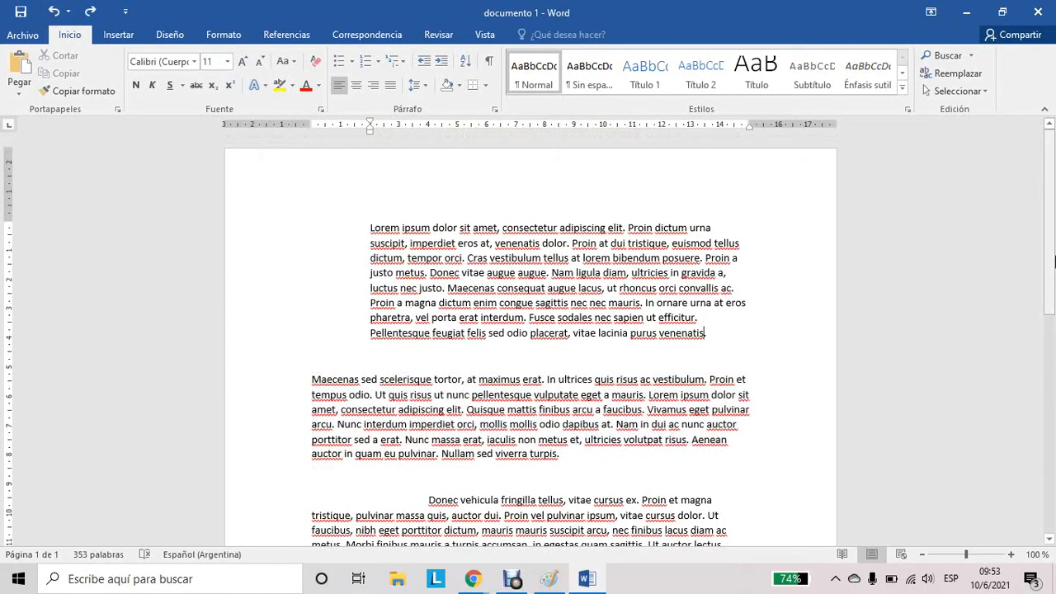
{"action": "scroll", "coordinate": [1029, 514], "scroll_direction": "down", "scroll_amount": 10}
{"action": "scroll", "coordinate": [1037, 342], "scroll_direction": "up", "scroll_amount": 6}
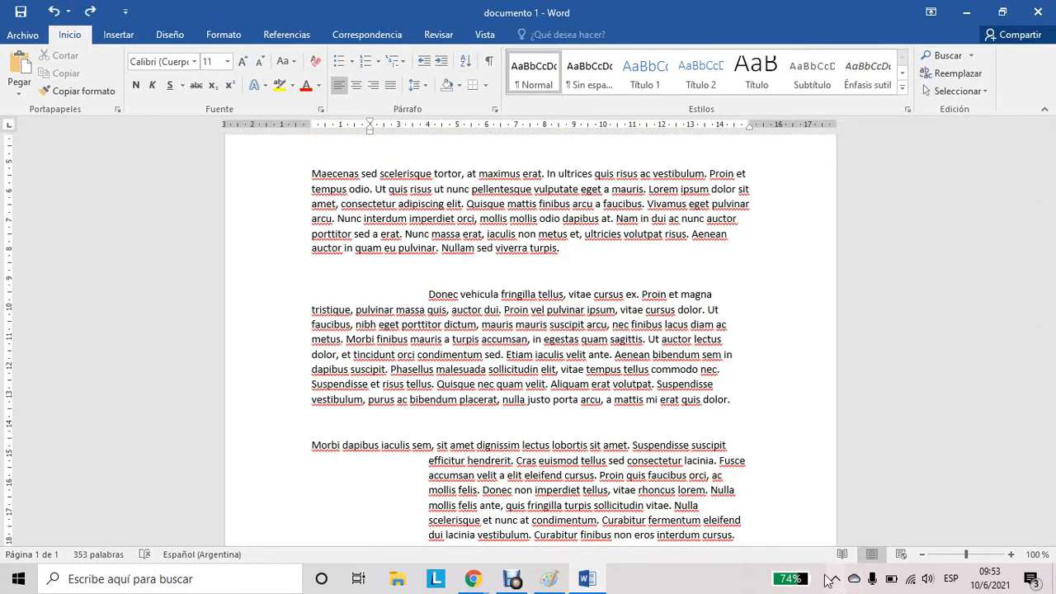
{"action": "left_click", "coordinate": [522, 584]}
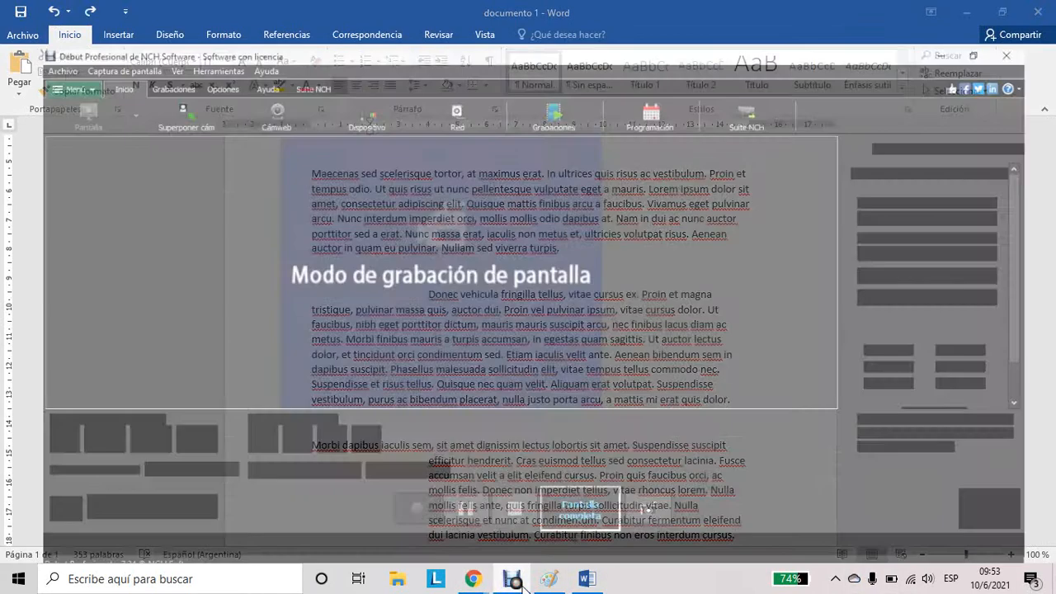
{"action": "left_click", "coordinate": [503, 587]}
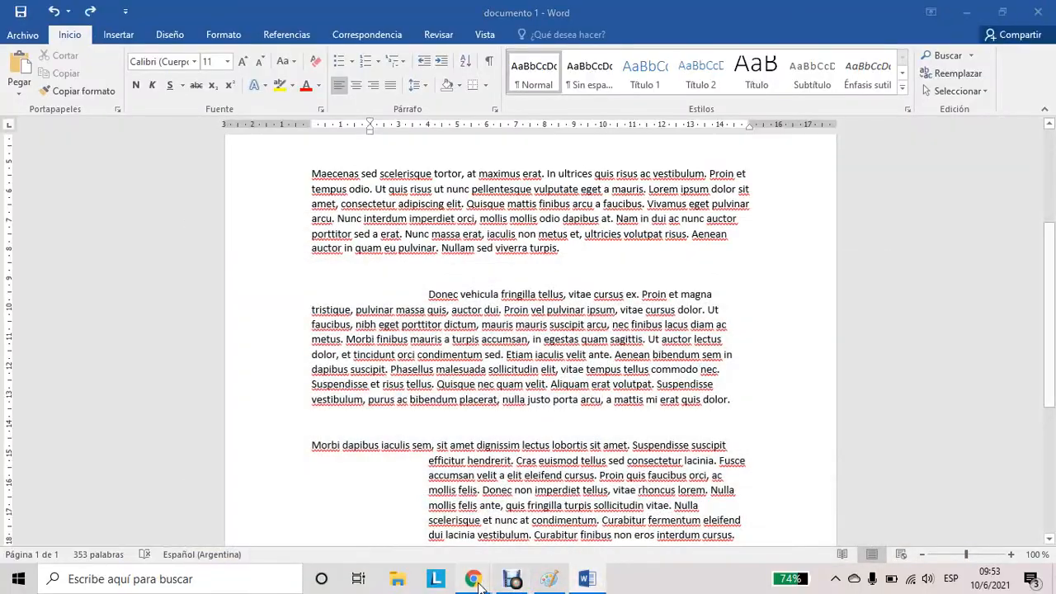
{"action": "mouse_move", "coordinate": [473, 578]}
{"action": "left_click", "coordinate": [415, 518]}
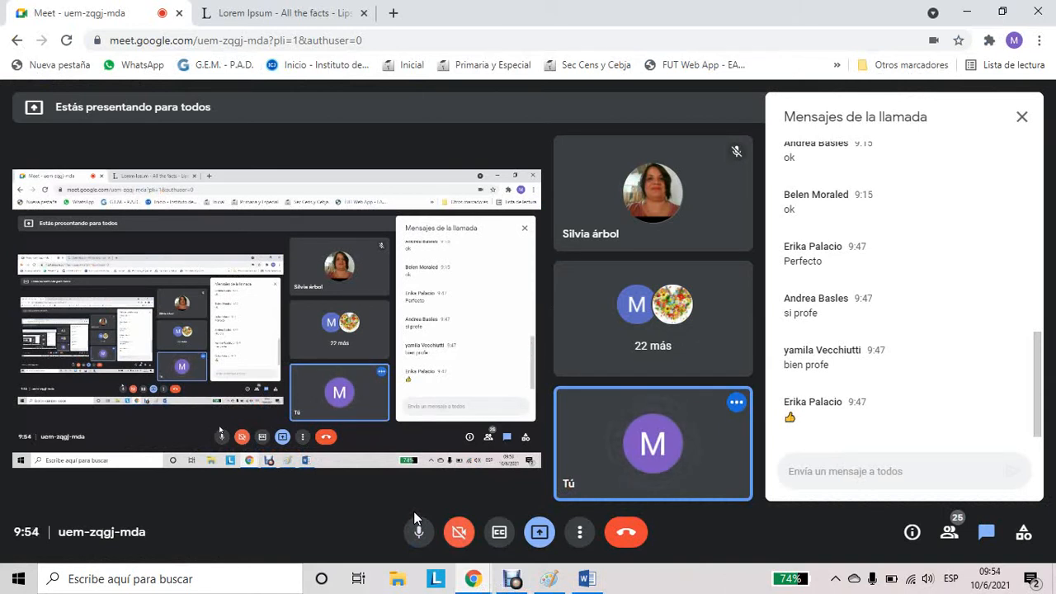
{"action": "left_click", "coordinate": [587, 578]}
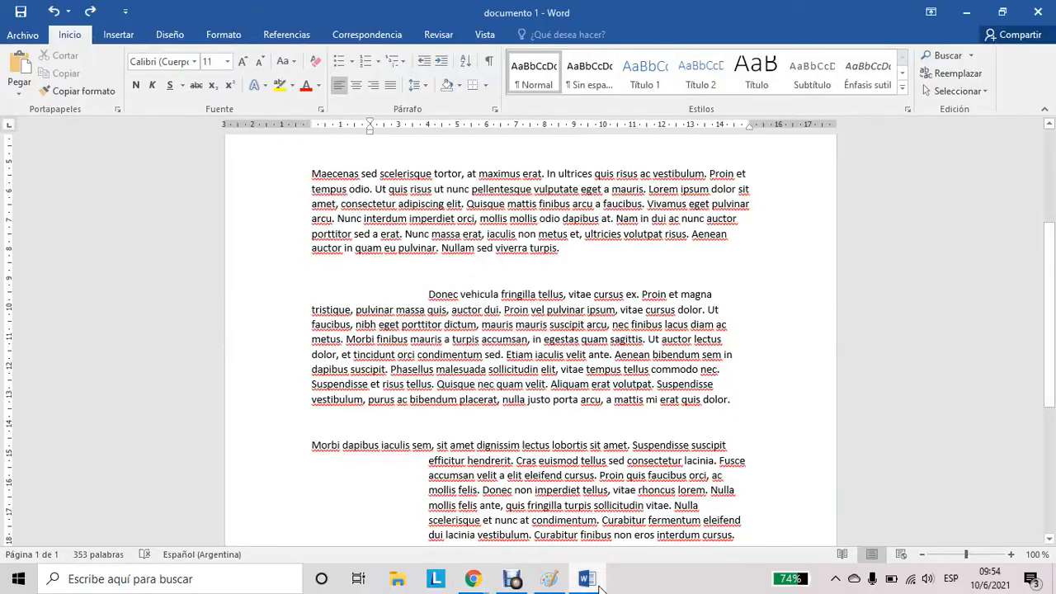
{"action": "left_click", "coordinate": [1027, 441]}
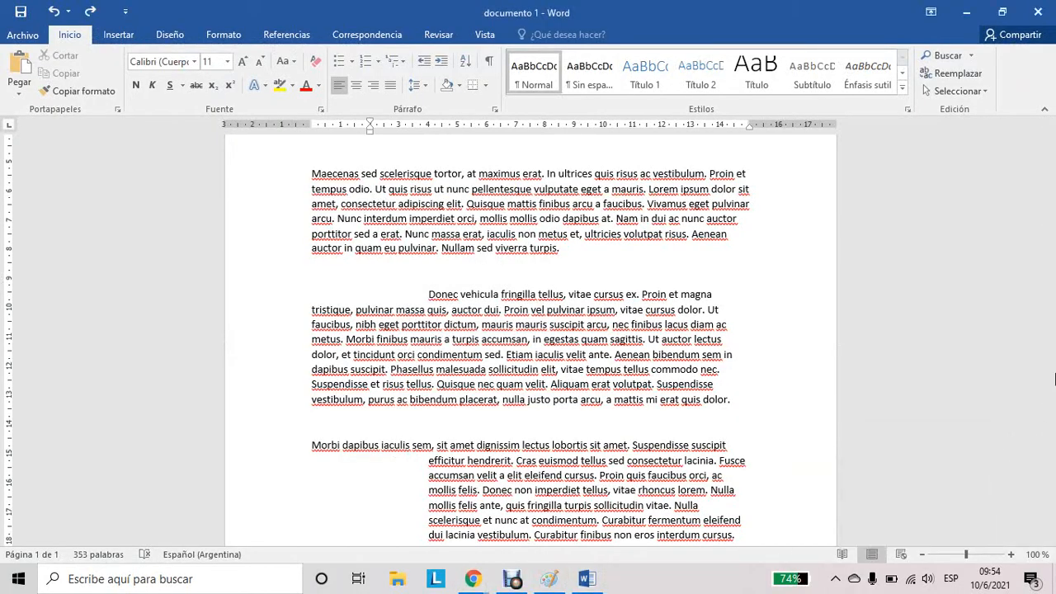
Select the first paragraph, starting "Lorem ipsum", and change its font to Adobe Garamond Pro Bold
{"action": "left_click_drag", "start_coordinate": [1055, 264], "coordinate": [1054, 210]}
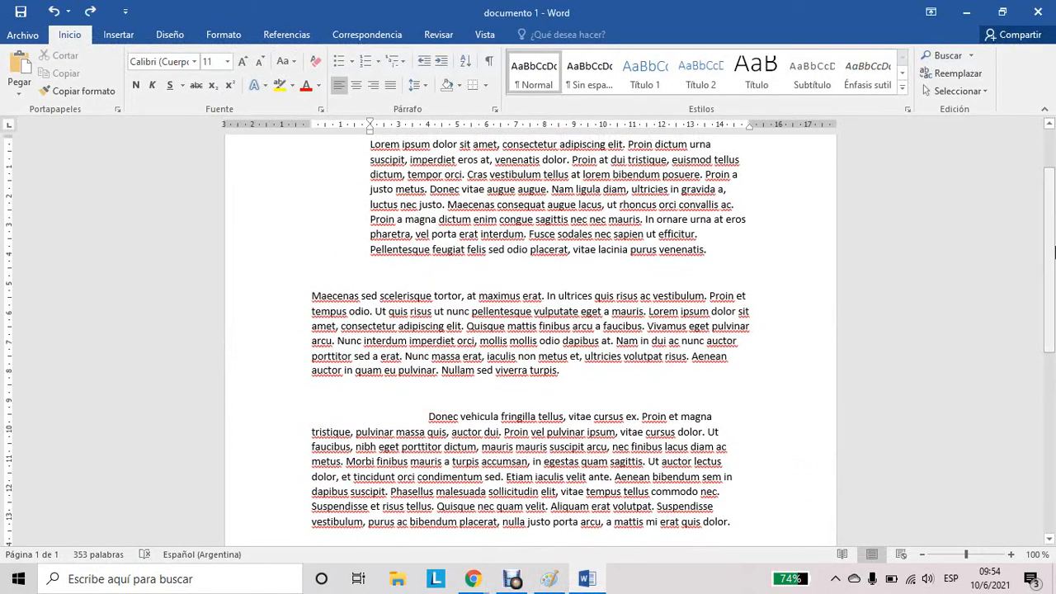
{"action": "left_click_drag", "start_coordinate": [1055, 252], "coordinate": [1055, 185]}
{"action": "left_click_drag", "start_coordinate": [369, 225], "coordinate": [710, 336]}
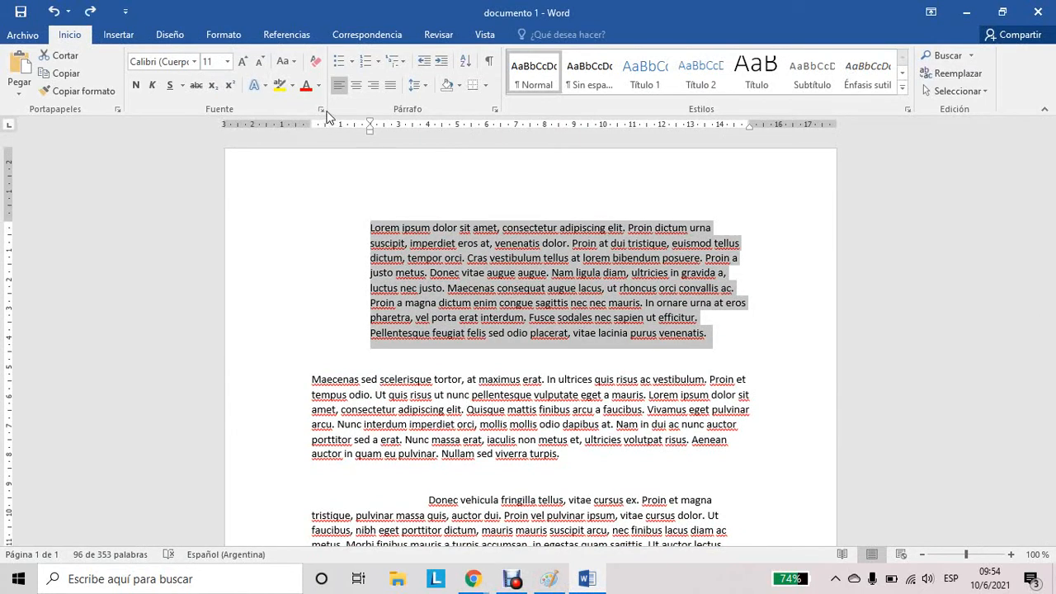
{"action": "left_click", "coordinate": [193, 61]}
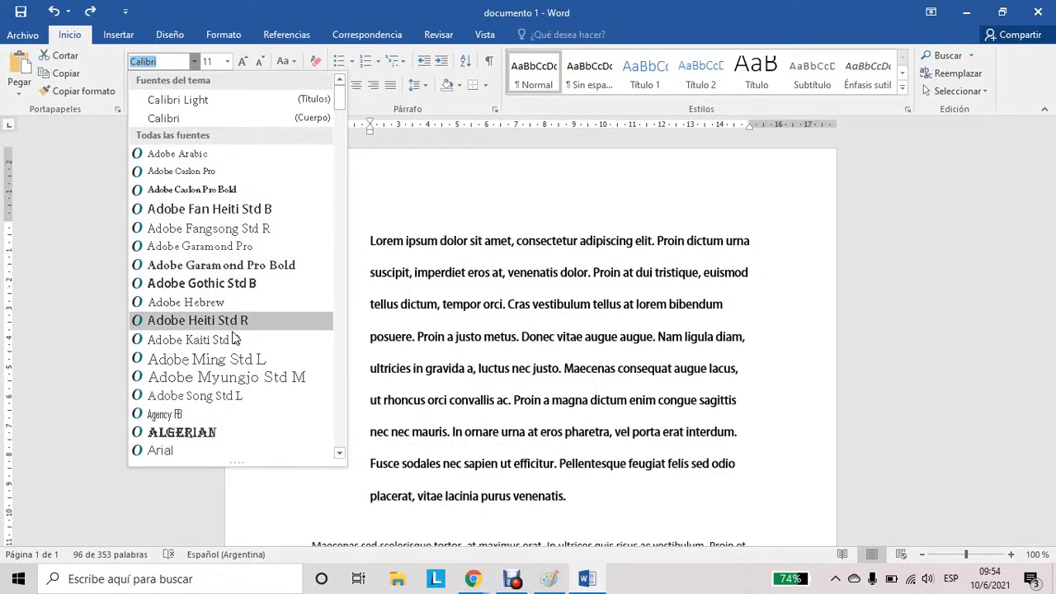
{"action": "left_click", "coordinate": [240, 264]}
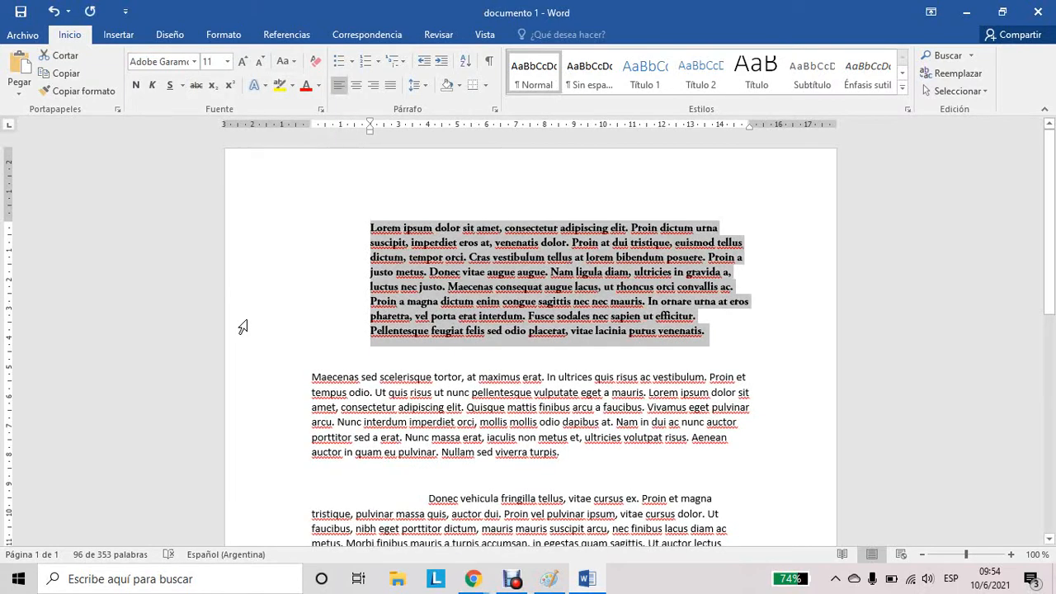
Enlarge the first paragraph's font size stepwise from 11 to 14, and reduce it stepwise to 10
{"action": "left_click", "coordinate": [227, 62]}
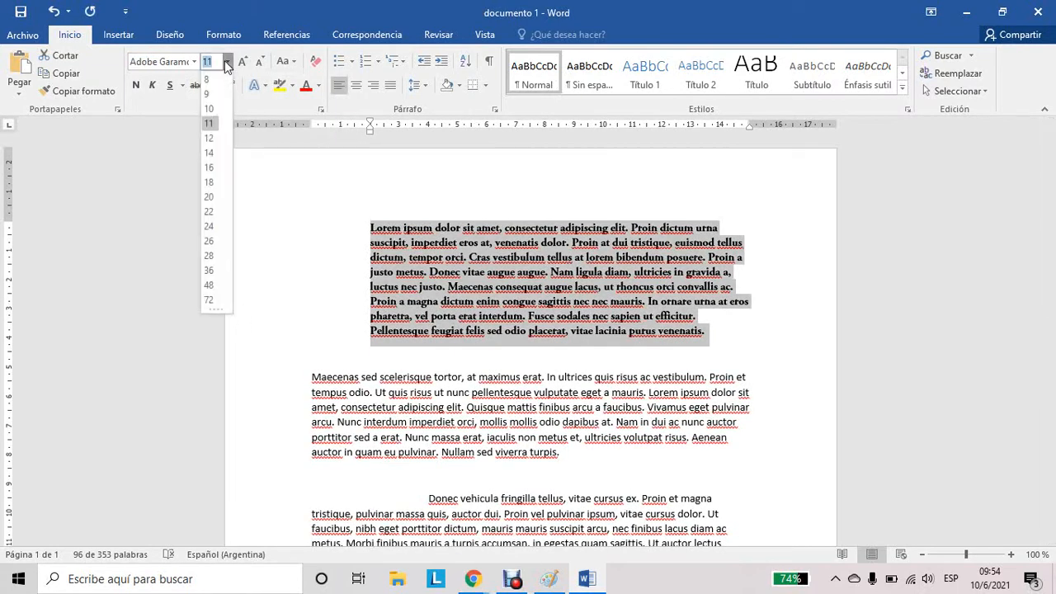
{"action": "left_click", "coordinate": [212, 125]}
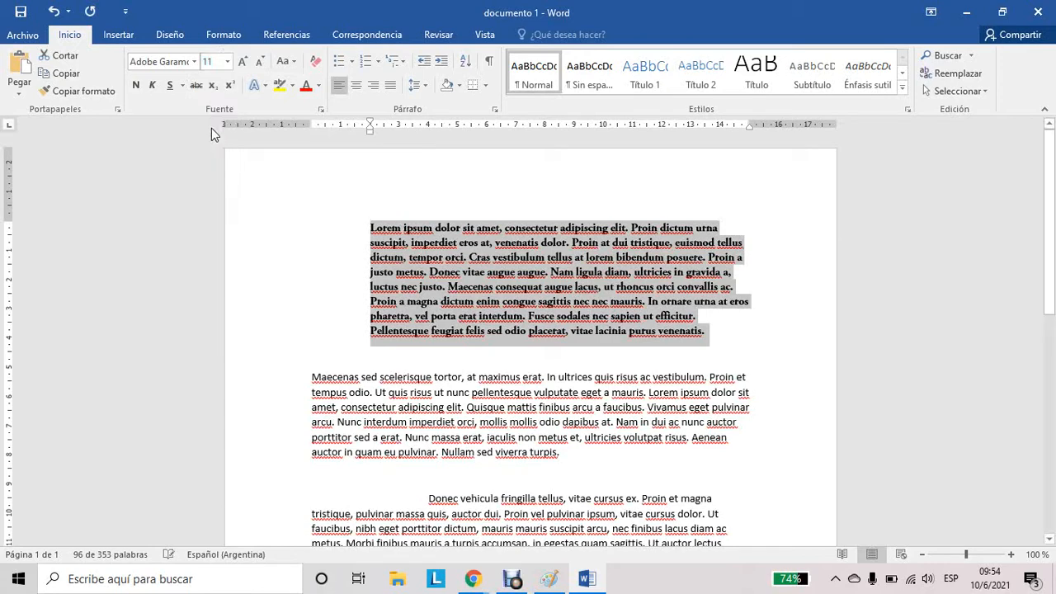
{"action": "left_click", "coordinate": [248, 66]}
{"action": "left_click", "coordinate": [248, 66]}
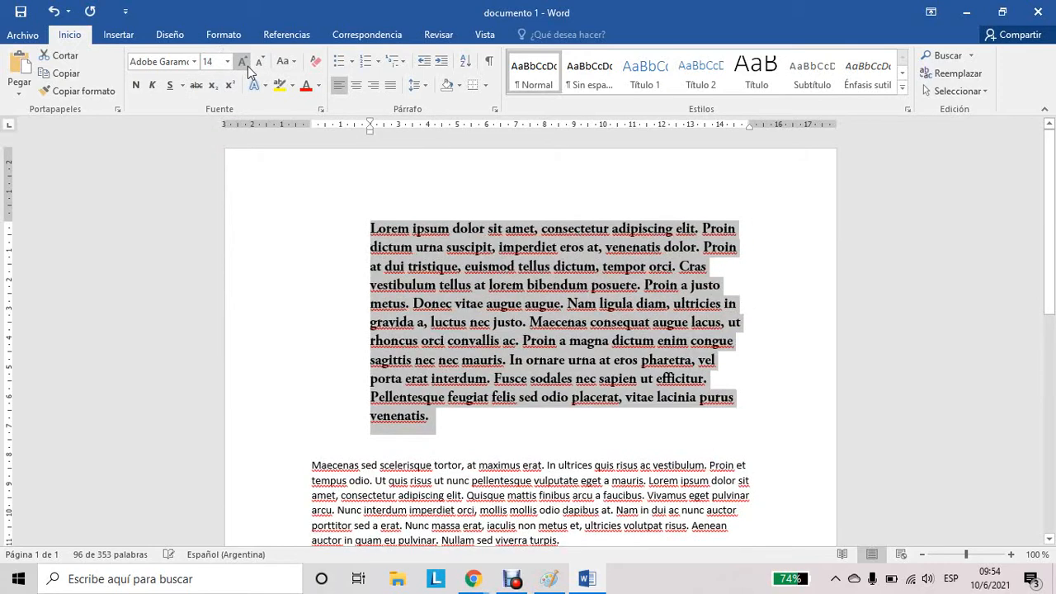
{"action": "left_click", "coordinate": [259, 68]}
{"action": "left_click", "coordinate": [260, 69]}
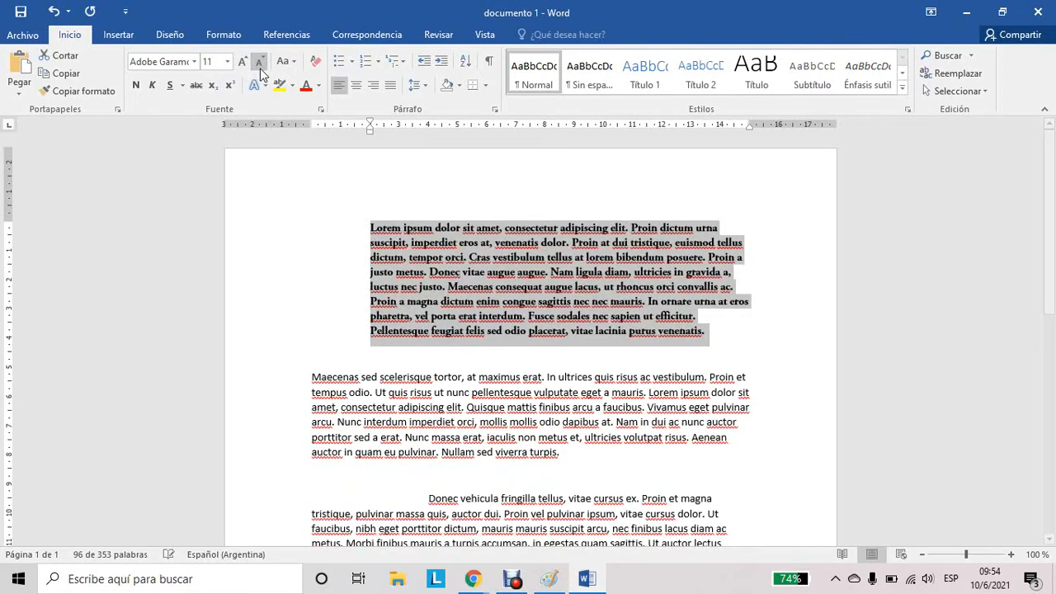
{"action": "left_click", "coordinate": [260, 69]}
Change the first paragraph's case to MAYÚSCULAS, switch it to lowercase, and return it to Tipo oración
{"action": "left_click", "coordinate": [293, 63]}
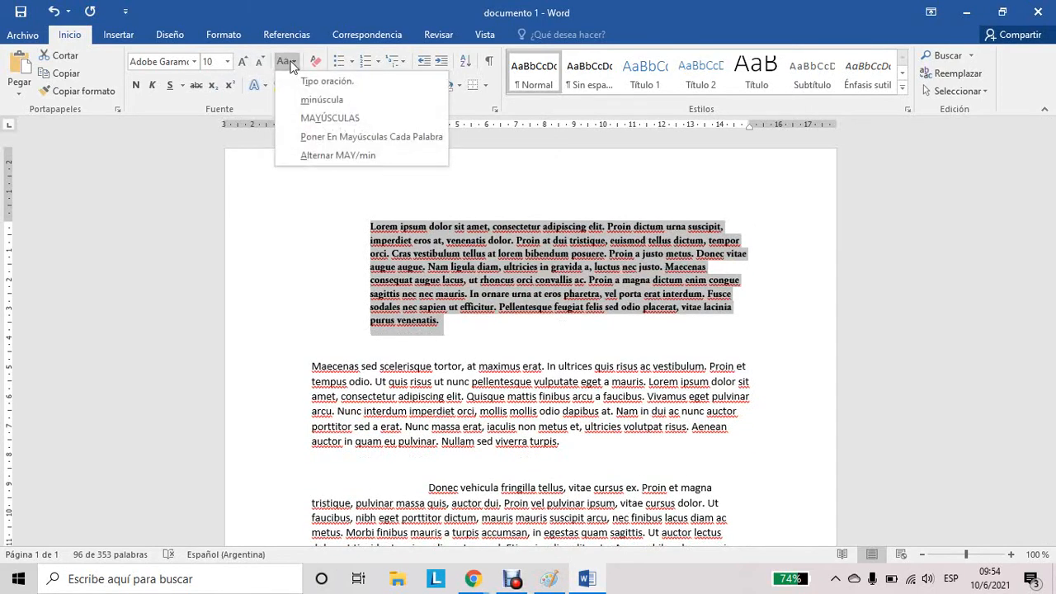
{"action": "left_click", "coordinate": [328, 118]}
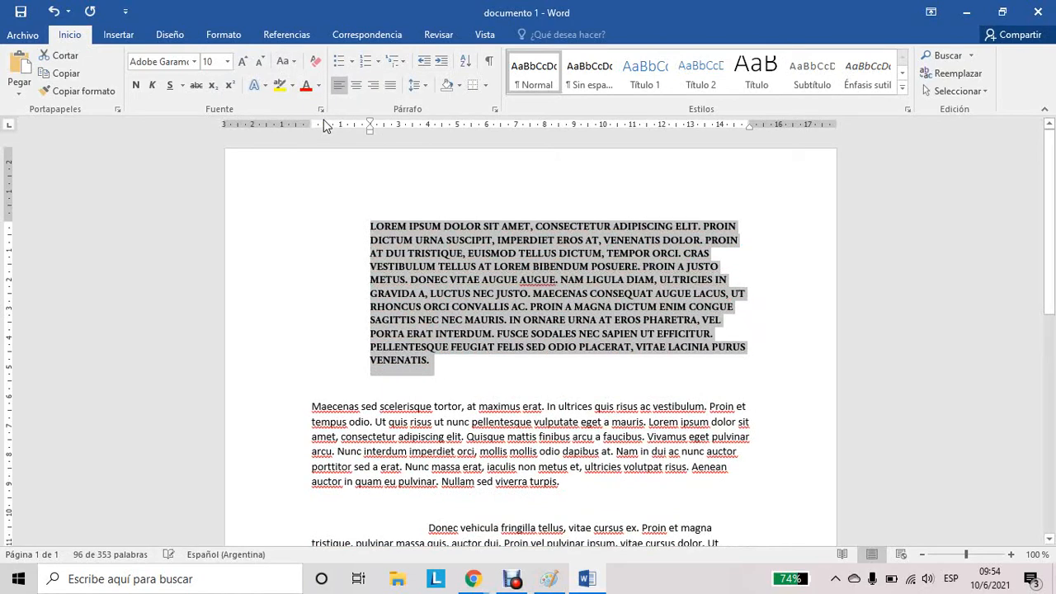
{"action": "left_click", "coordinate": [299, 66]}
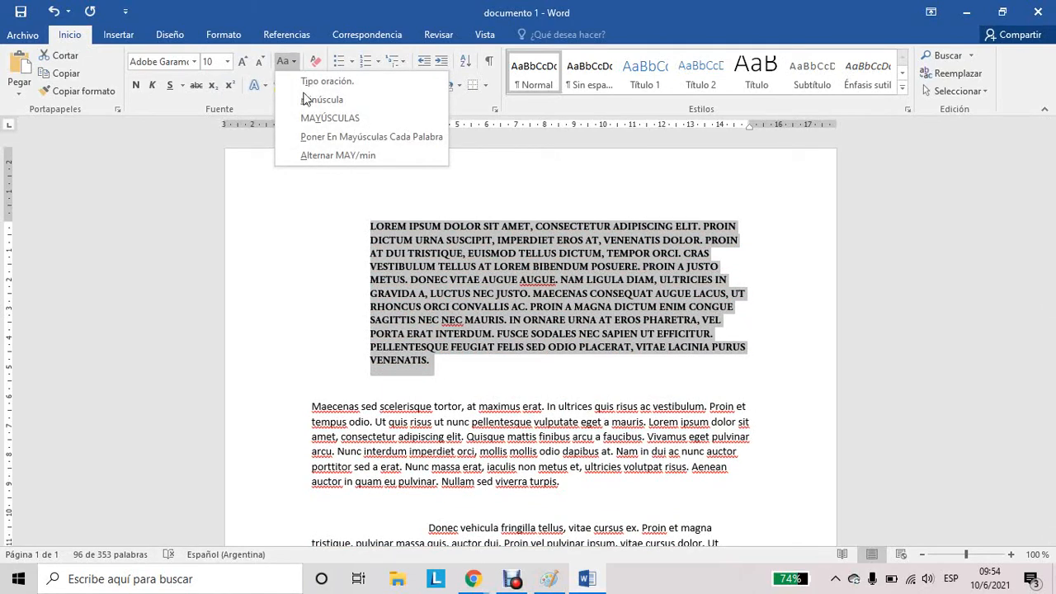
{"action": "left_click", "coordinate": [321, 154]}
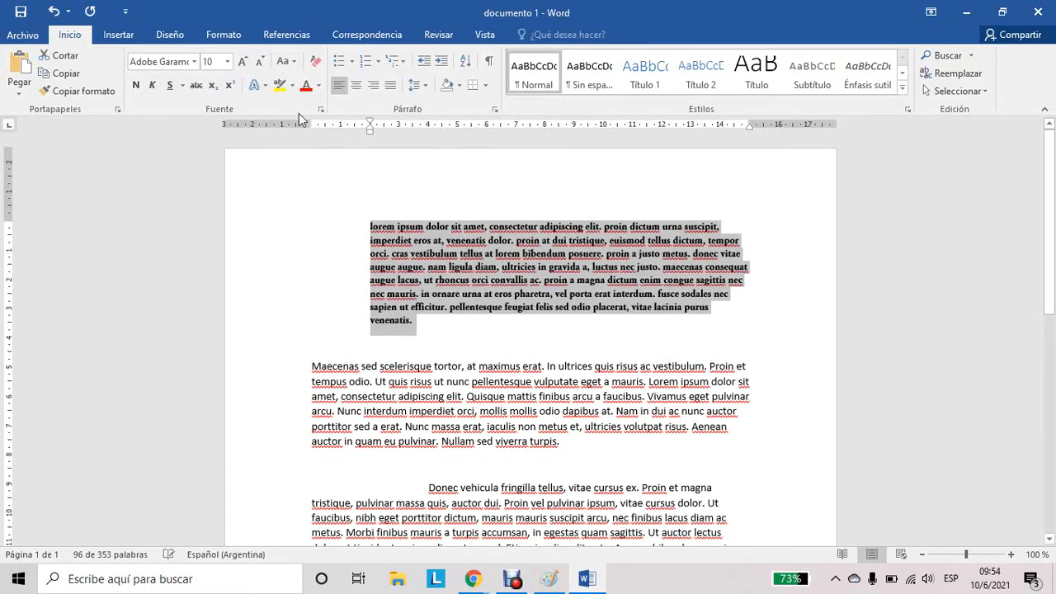
{"action": "left_click", "coordinate": [299, 63]}
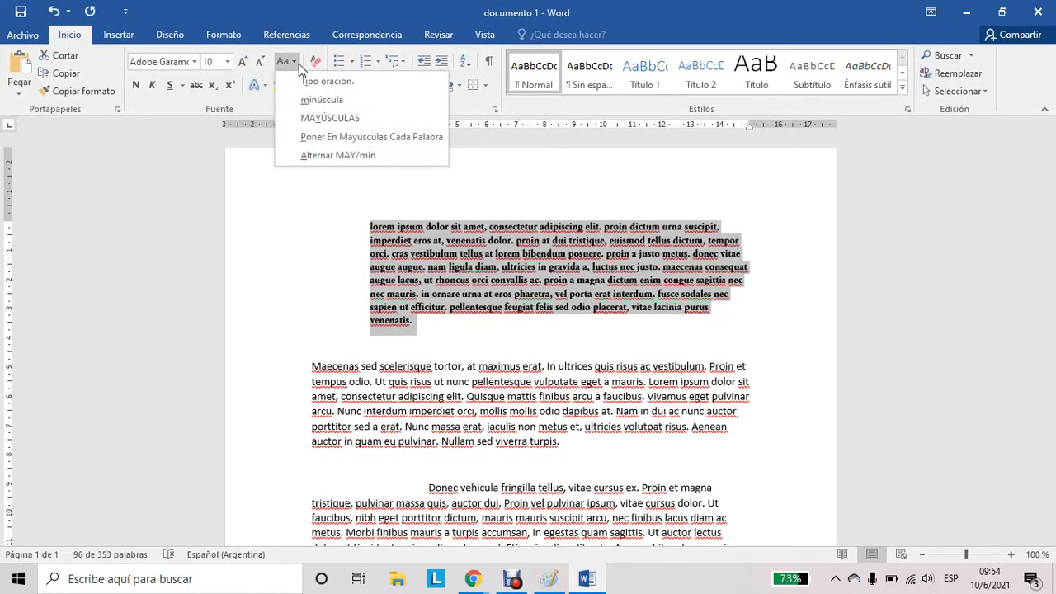
{"action": "left_click", "coordinate": [300, 84]}
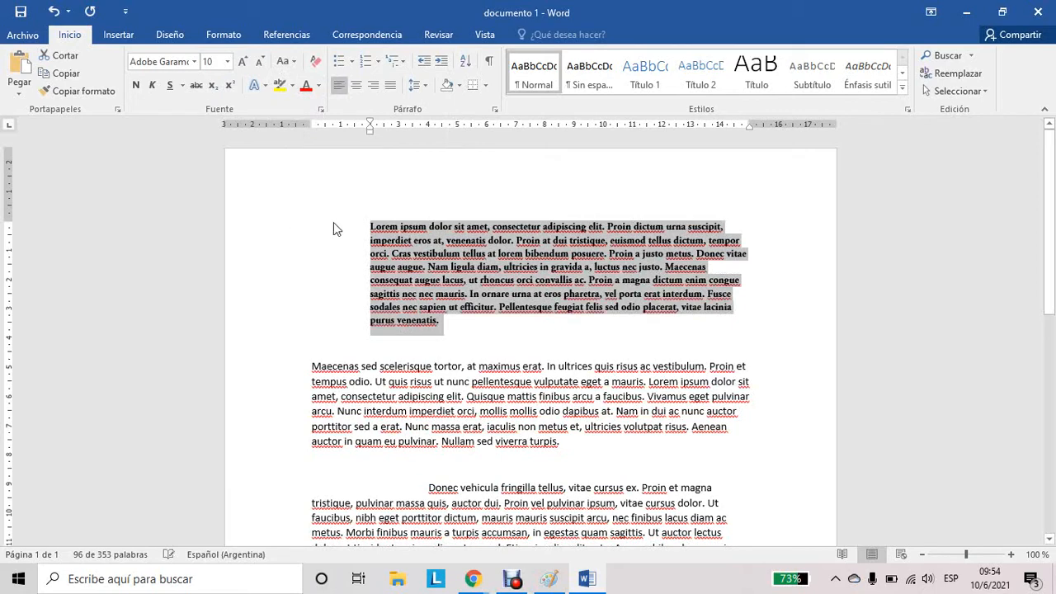
Reselect the whole first paragraph and toggle italic, underline and strikethrough on and off one after another
{"action": "left_click", "coordinate": [374, 228]}
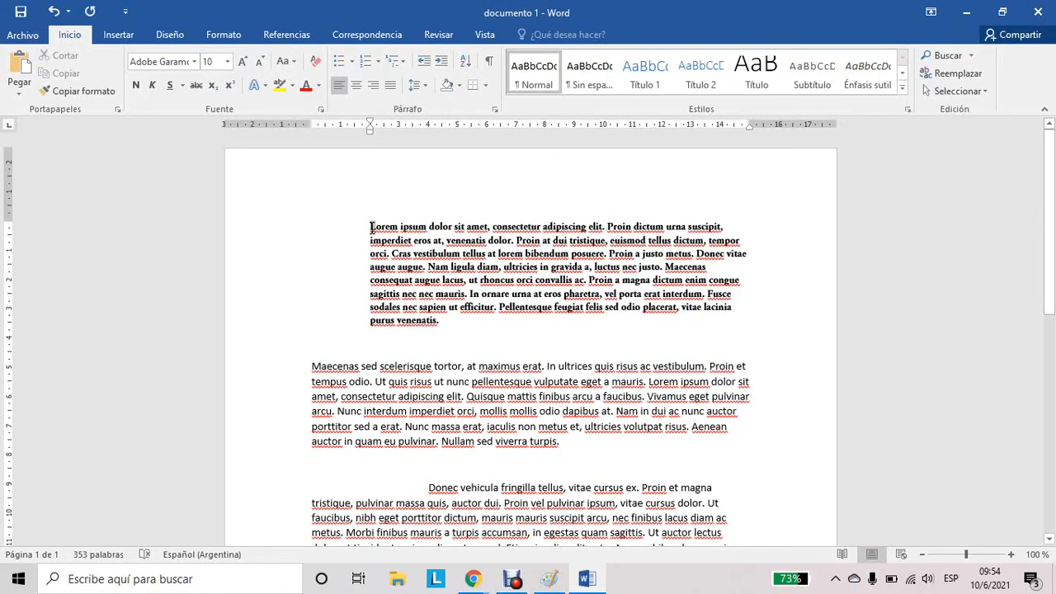
{"action": "double_click", "coordinate": [371, 228]}
{"action": "left_click", "coordinate": [499, 321]}
{"action": "left_click_drag", "start_coordinate": [454, 322], "coordinate": [368, 224]}
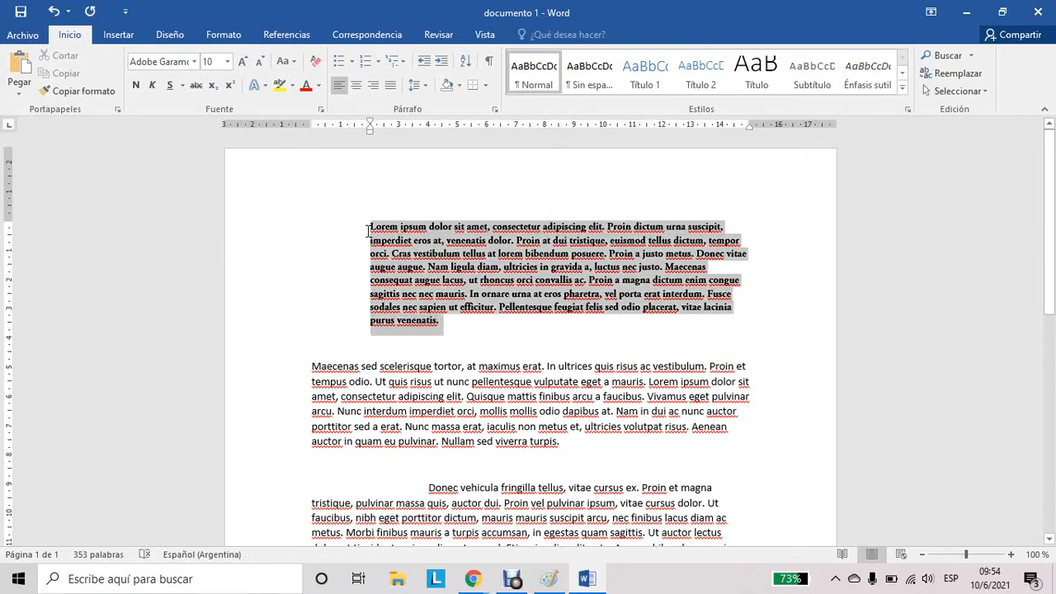
{"action": "left_click", "coordinate": [154, 87]}
{"action": "left_click", "coordinate": [153, 87]}
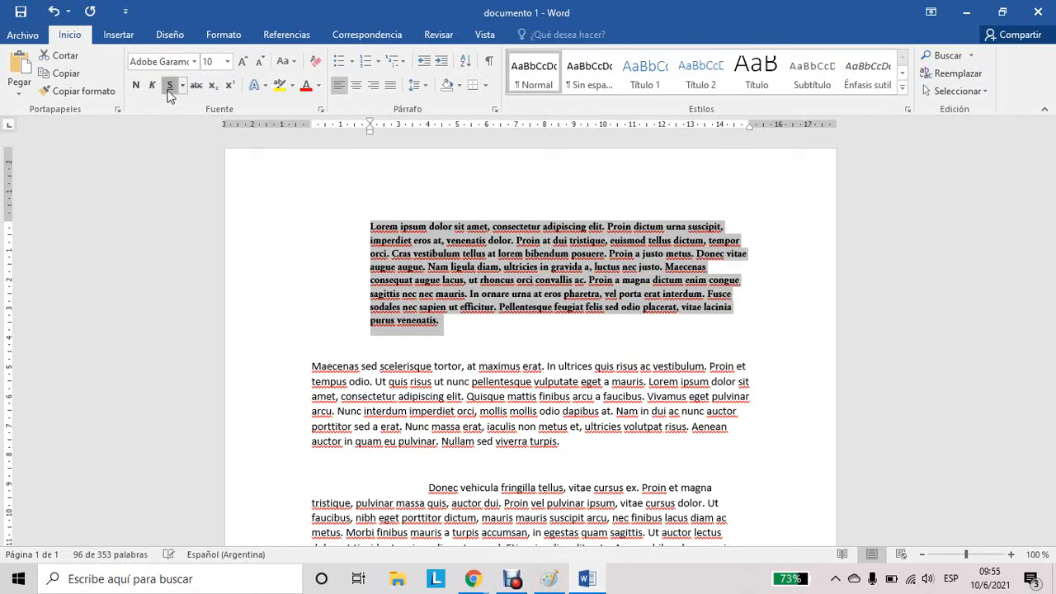
{"action": "left_click", "coordinate": [169, 86]}
{"action": "left_click", "coordinate": [169, 88]}
{"action": "left_click", "coordinate": [196, 85]}
{"action": "left_click", "coordinate": [196, 86]}
Preview the text effects, highlight colours and font colours on the first paragraph without applying any of them
{"action": "left_click", "coordinate": [265, 86]}
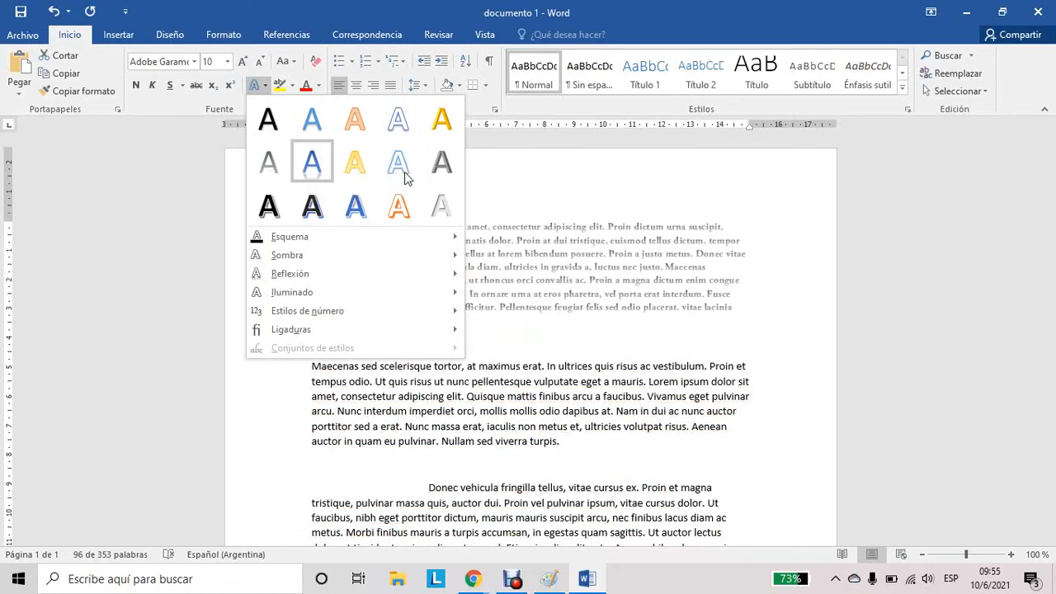
{"action": "left_click", "coordinate": [517, 175]}
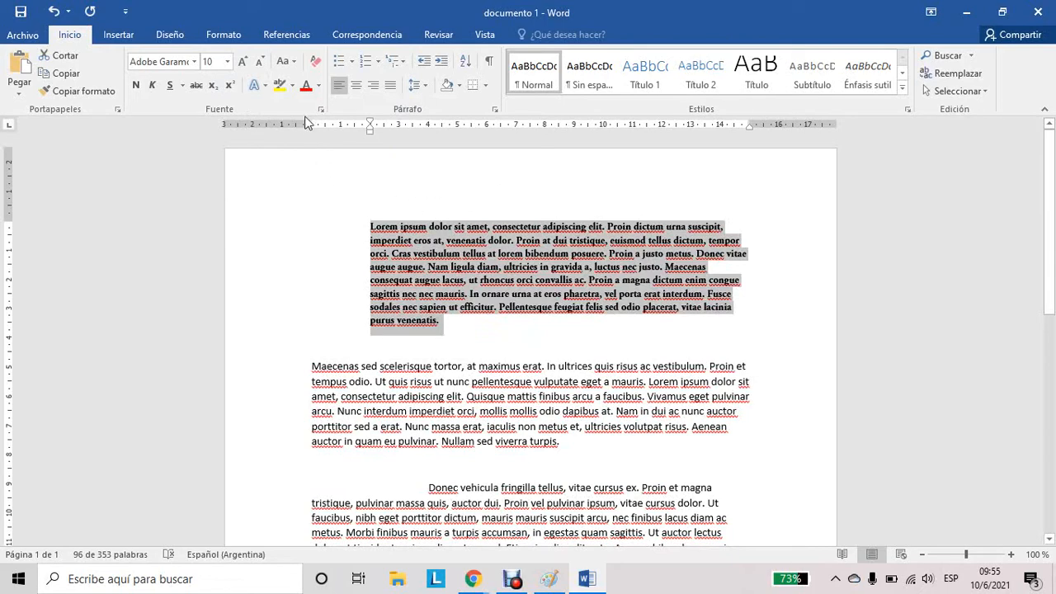
{"action": "left_click", "coordinate": [292, 86]}
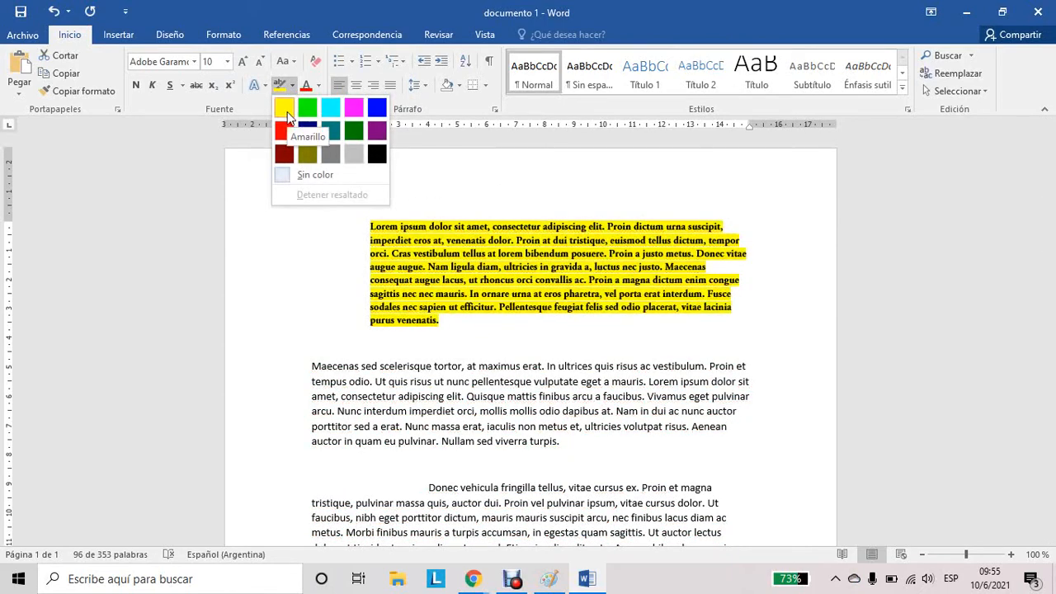
{"action": "left_click", "coordinate": [319, 85]}
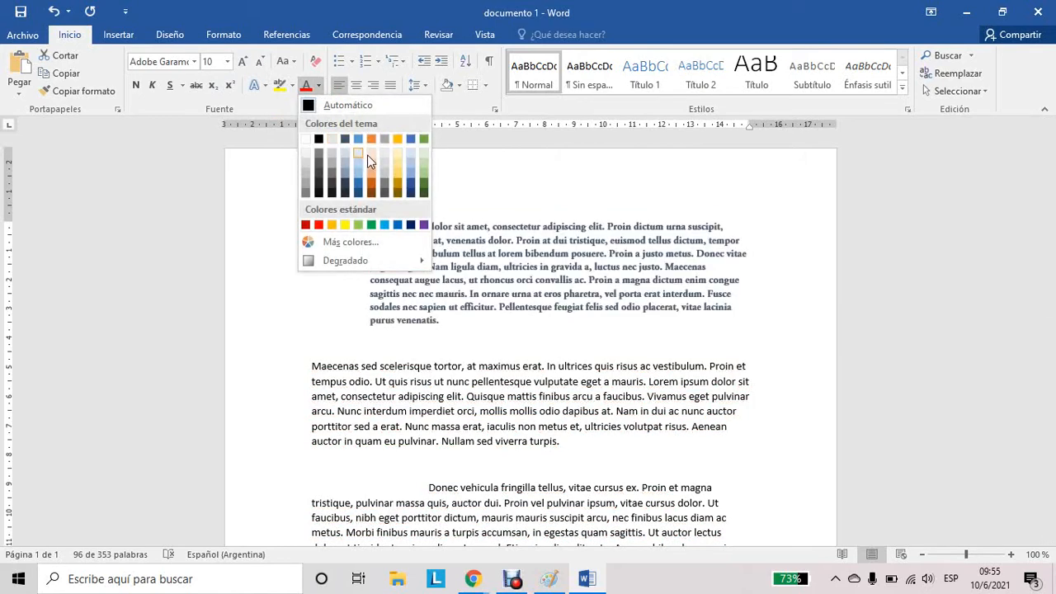
{"action": "left_click", "coordinate": [478, 189]}
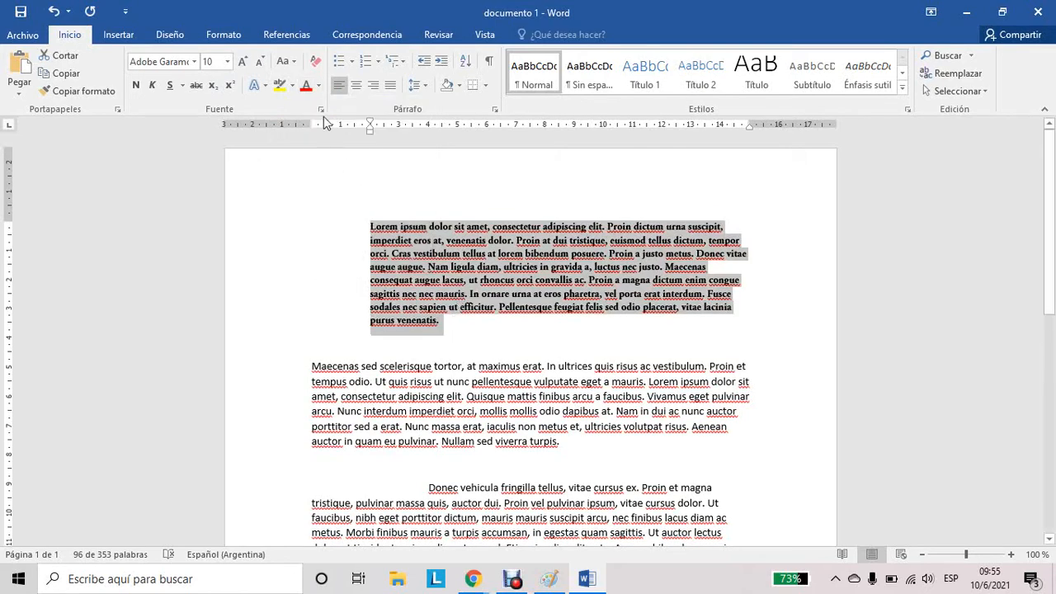
Reselect the first paragraph, view its detailed Fuente settings and close them without changes
{"action": "left_click", "coordinate": [446, 307]}
{"action": "left_click_drag", "start_coordinate": [437, 326], "coordinate": [372, 228]}
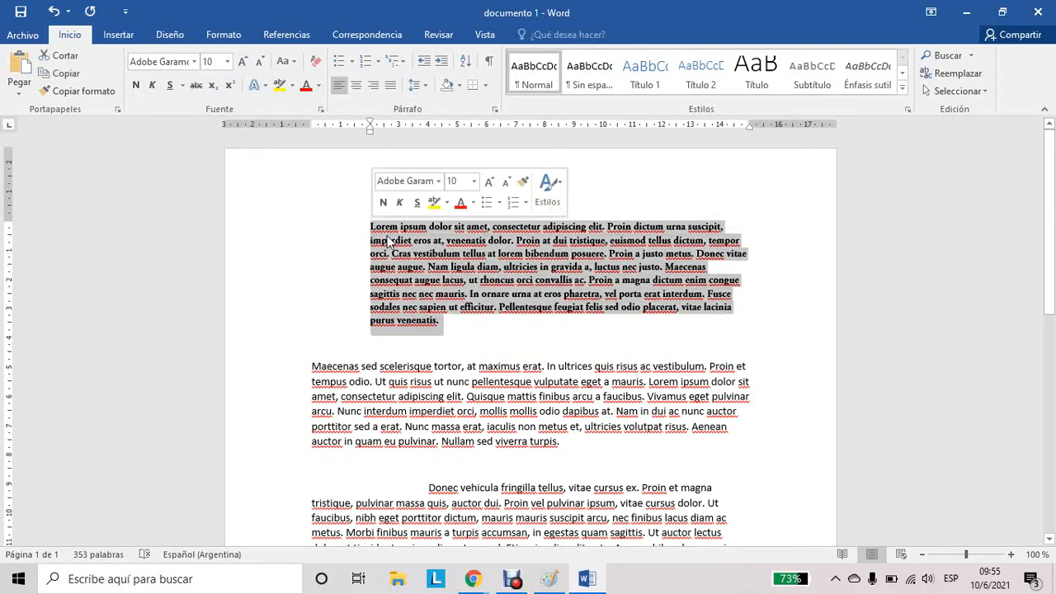
{"action": "left_click", "coordinate": [323, 112]}
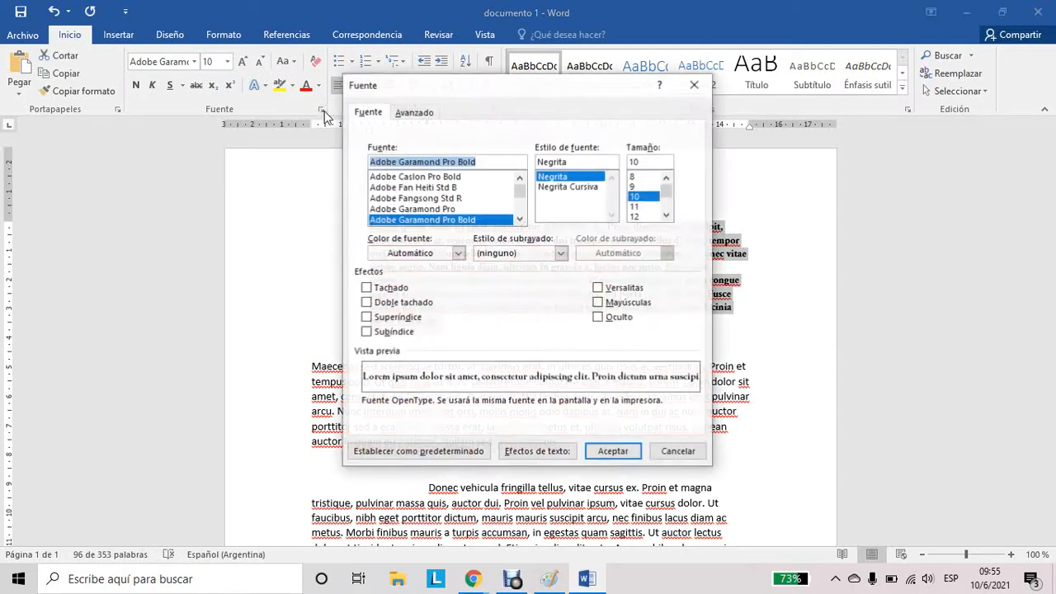
{"action": "left_click", "coordinate": [694, 84]}
Open the first paragraph's Fuente settings, glance at the advanced options, and choose the Adobe Gothic Std B font
{"action": "right_click", "coordinate": [494, 276]}
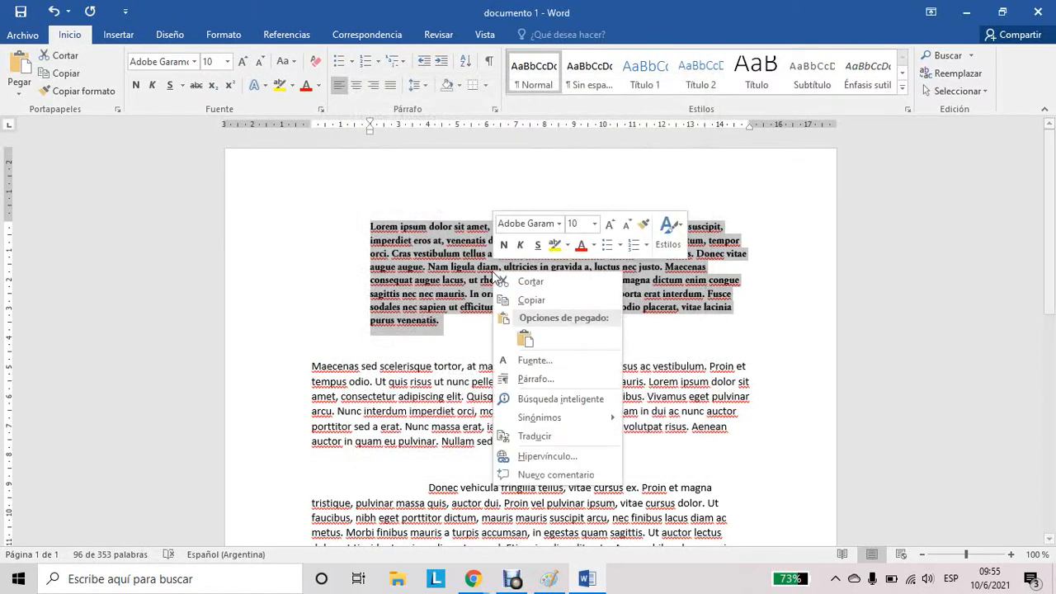
{"action": "left_click", "coordinate": [532, 361]}
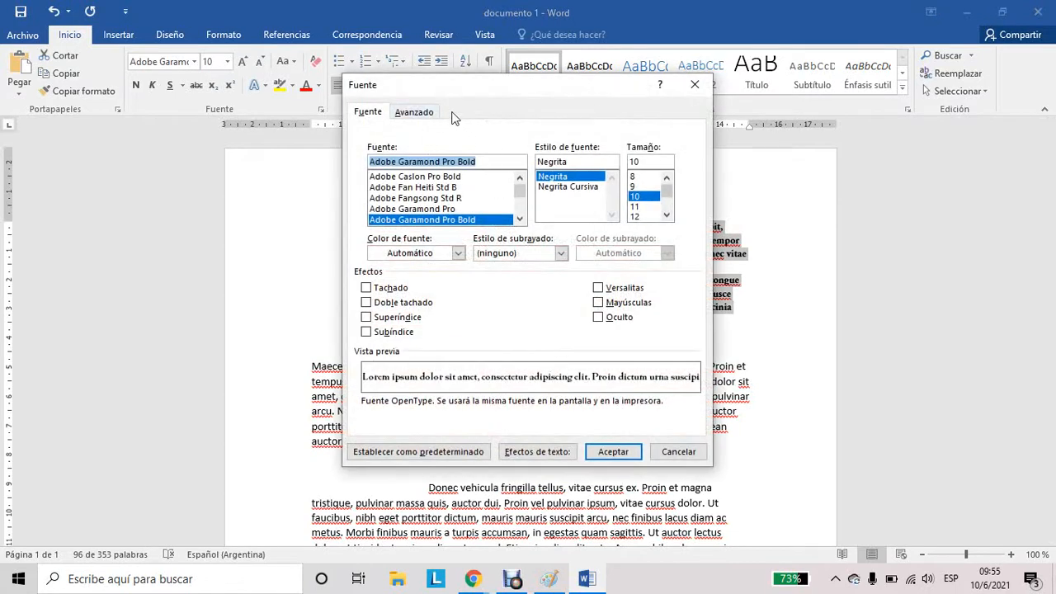
{"action": "left_click", "coordinate": [415, 112]}
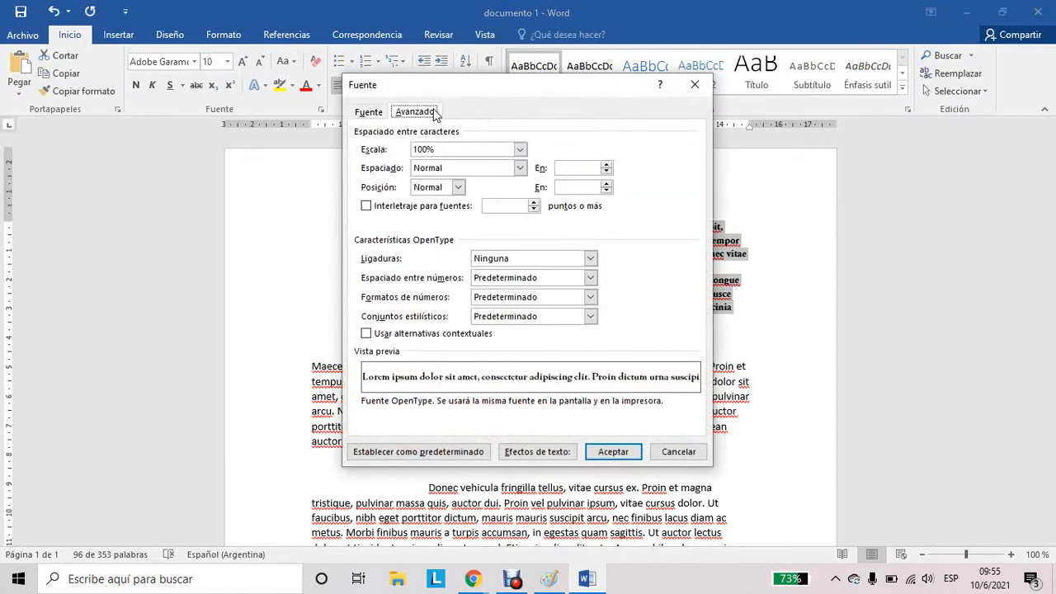
{"action": "left_click", "coordinate": [363, 113]}
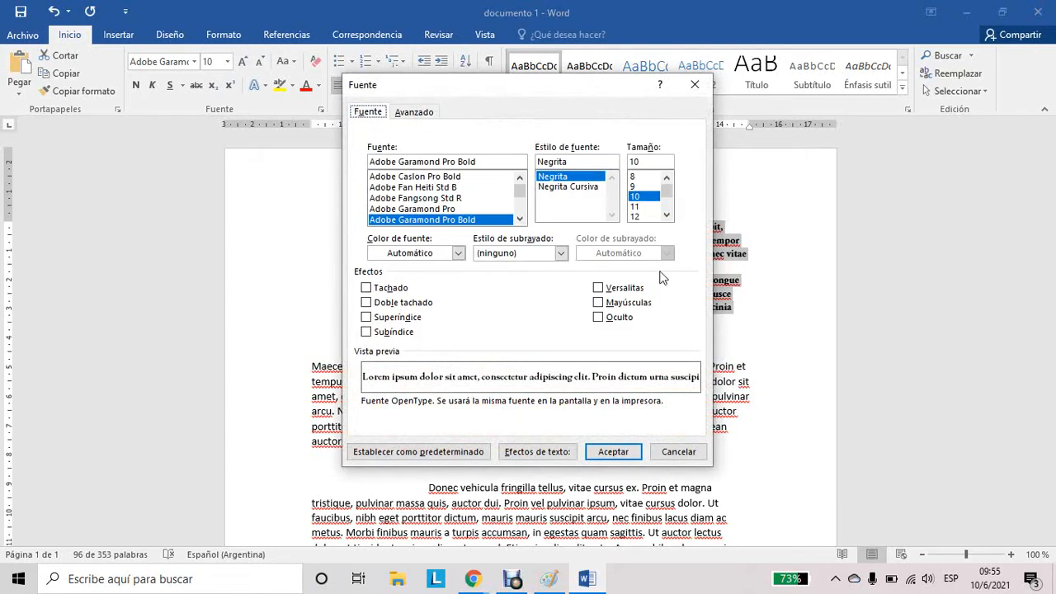
{"action": "left_click", "coordinate": [520, 218]}
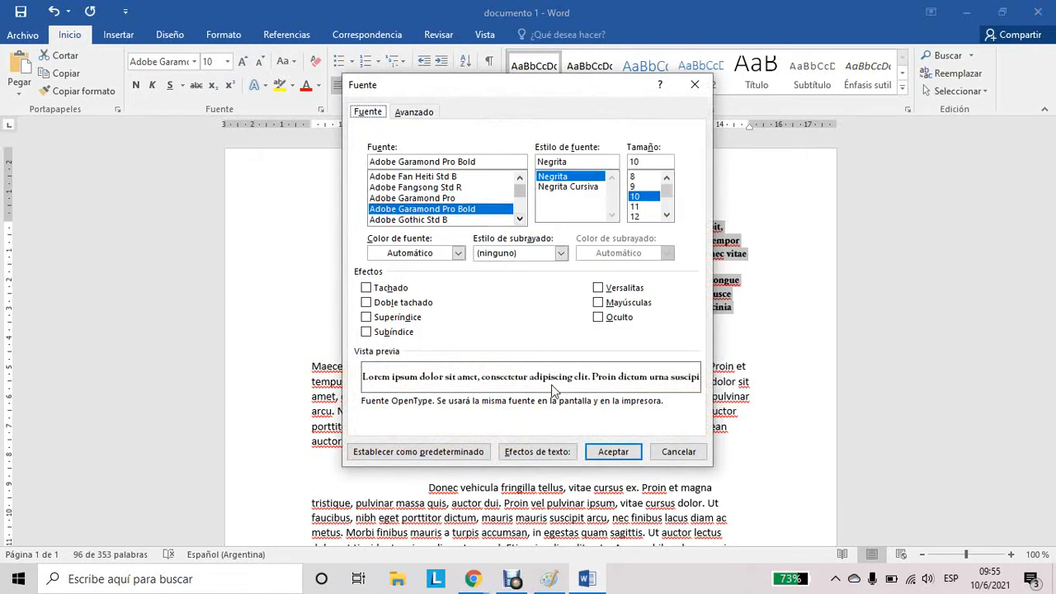
{"action": "left_click", "coordinate": [442, 219]}
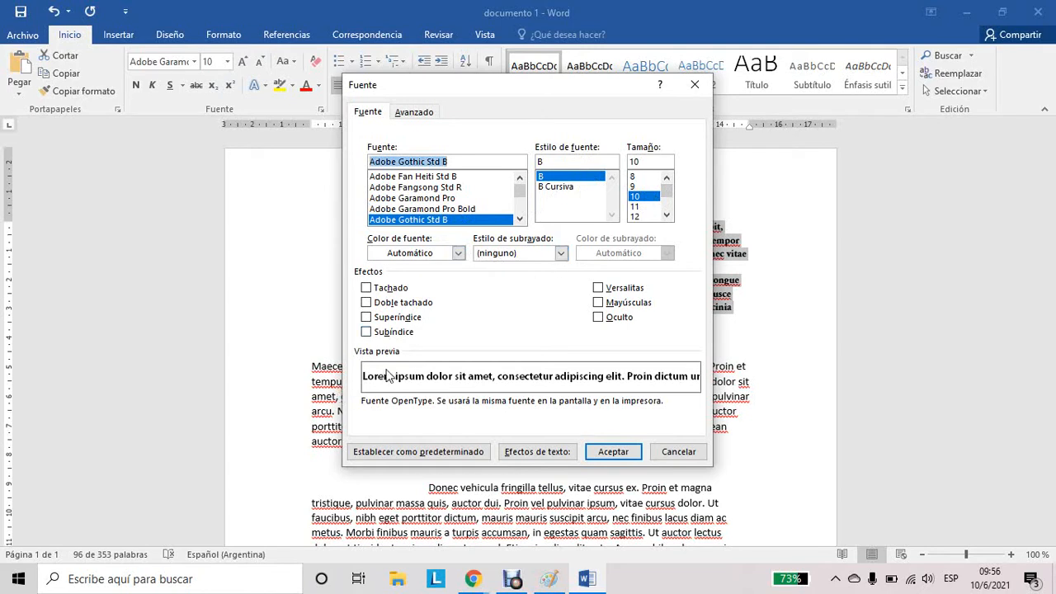
Set the first paragraph's character spacing to Expandido at 4 pto and apply the font settings
{"action": "left_click", "coordinate": [415, 112]}
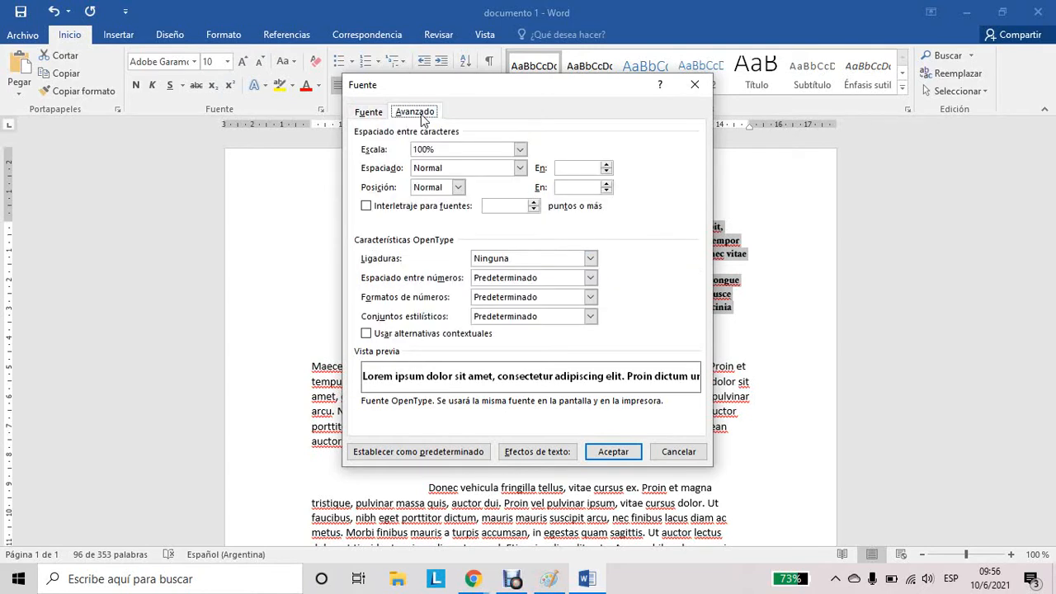
{"action": "left_click", "coordinate": [453, 169]}
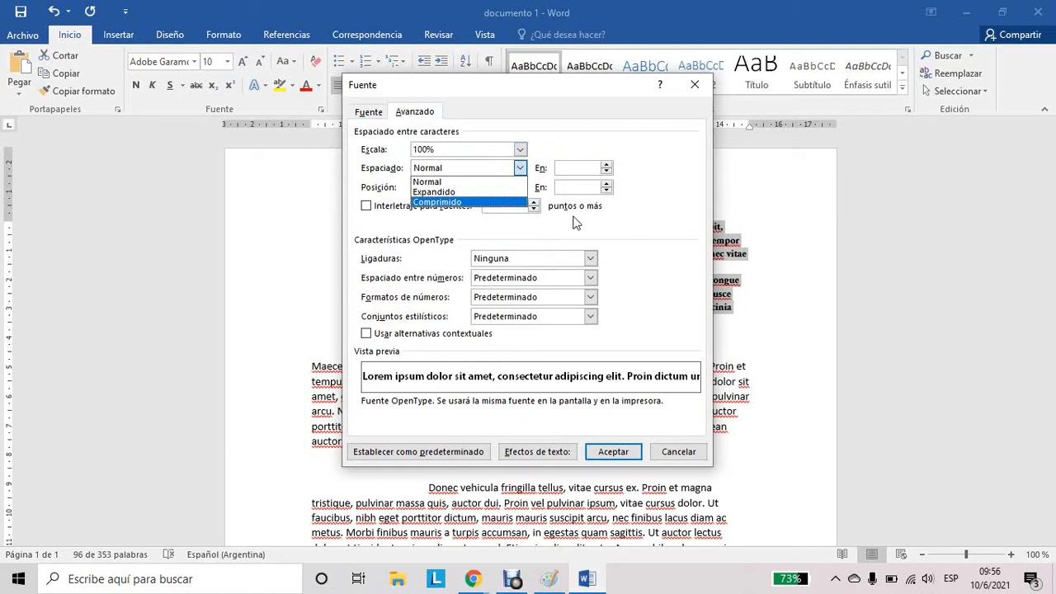
{"action": "left_click", "coordinate": [471, 195]}
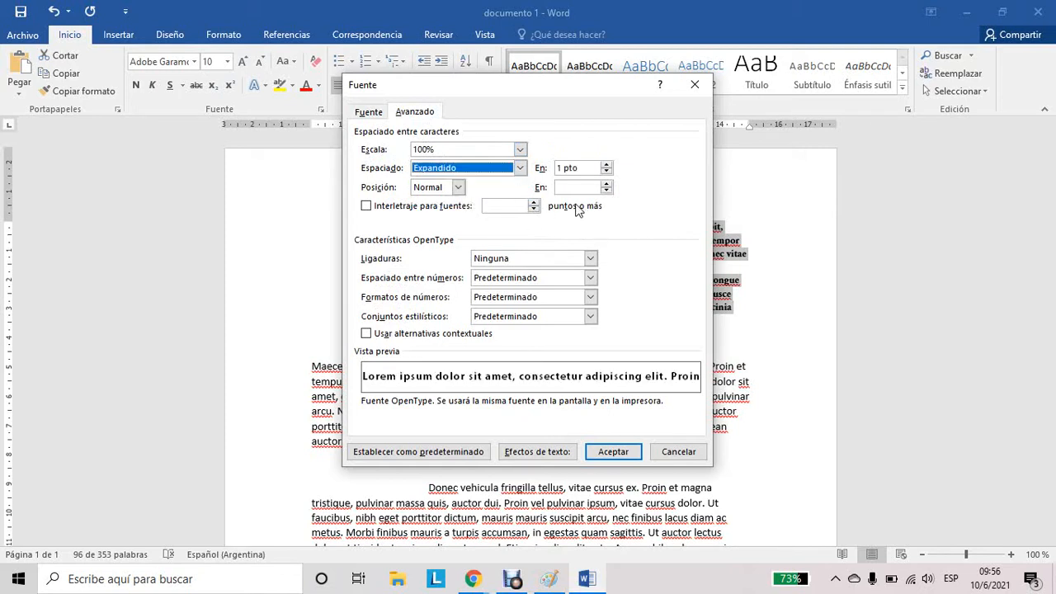
{"action": "left_click", "coordinate": [606, 164]}
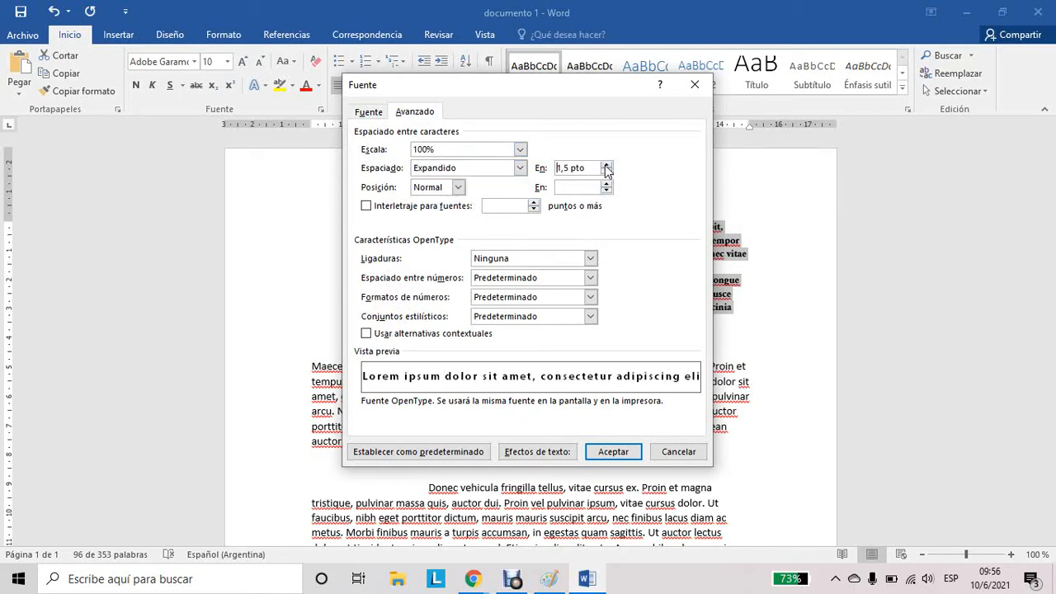
{"action": "double_click", "coordinate": [587, 167]}
{"action": "type", "text": "4"}
{"action": "left_click", "coordinate": [607, 164]}
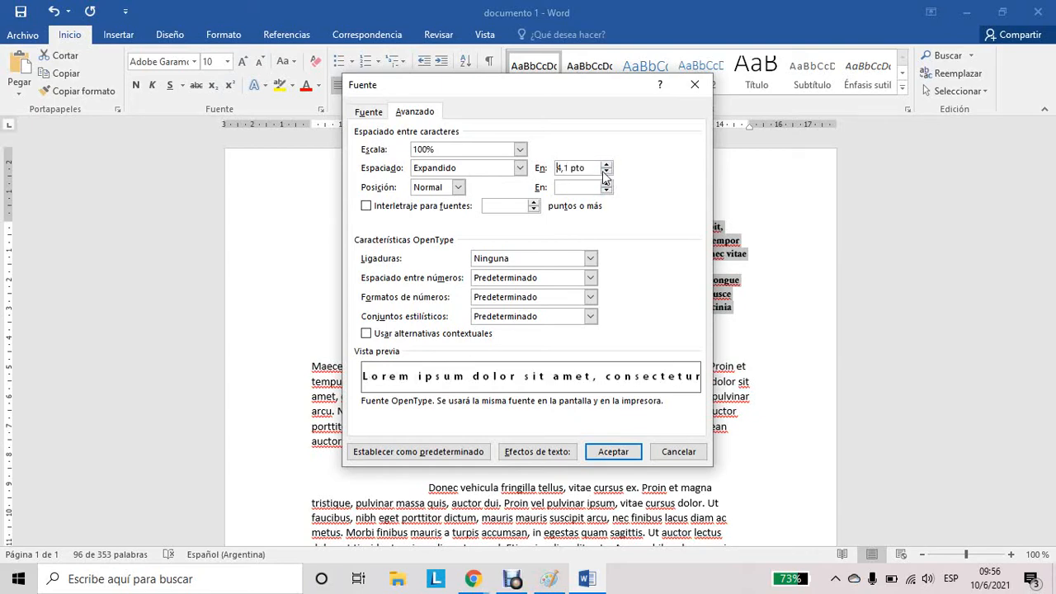
{"action": "left_click", "coordinate": [613, 452]}
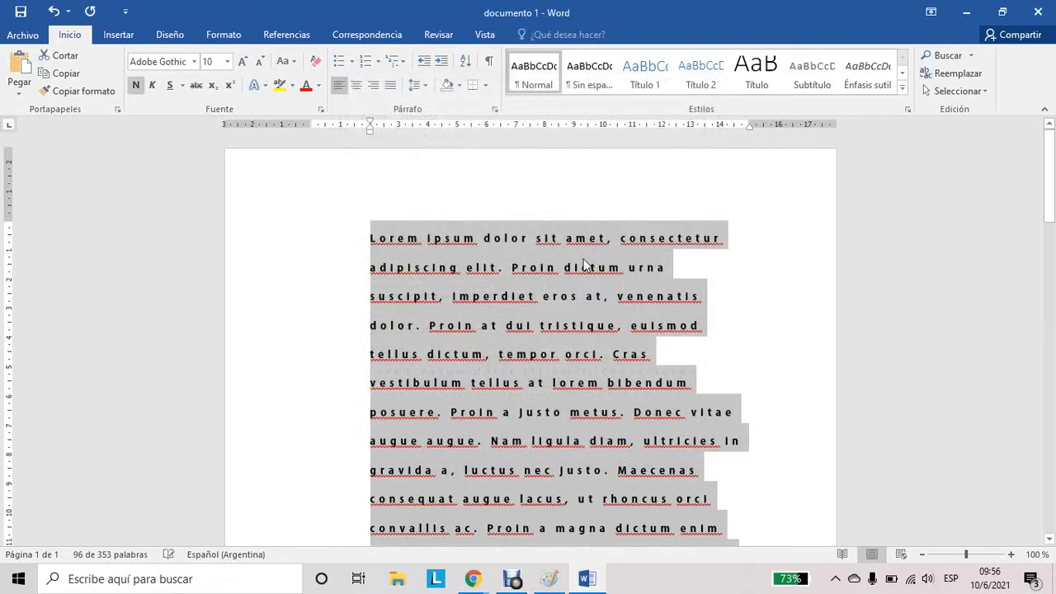
View the paragraph's line and page break settings and close them without changes
{"action": "left_click", "coordinate": [495, 109]}
{"action": "left_click", "coordinate": [461, 69]}
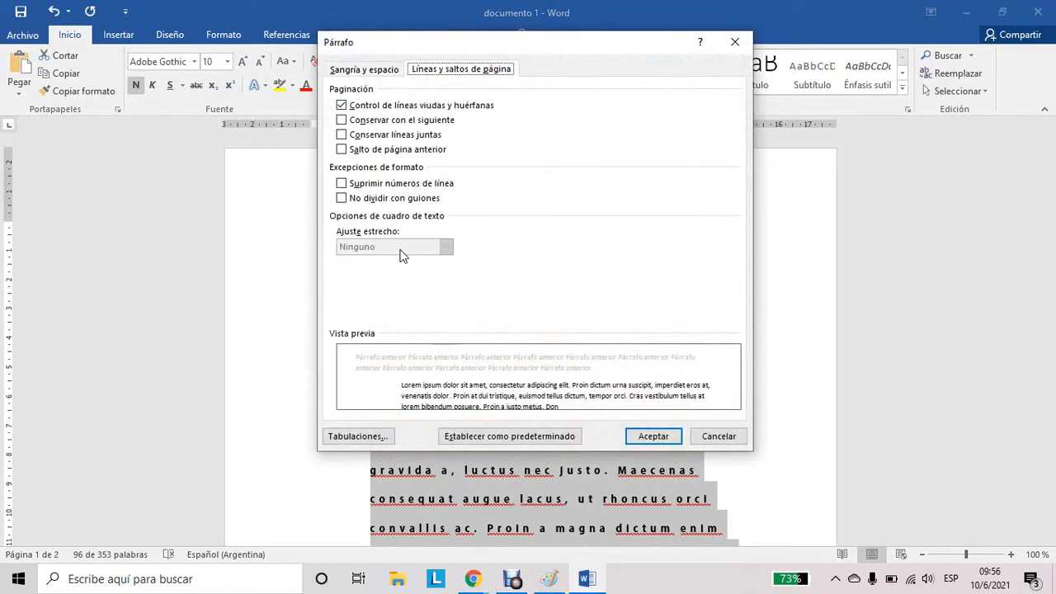
{"action": "left_click", "coordinate": [731, 440]}
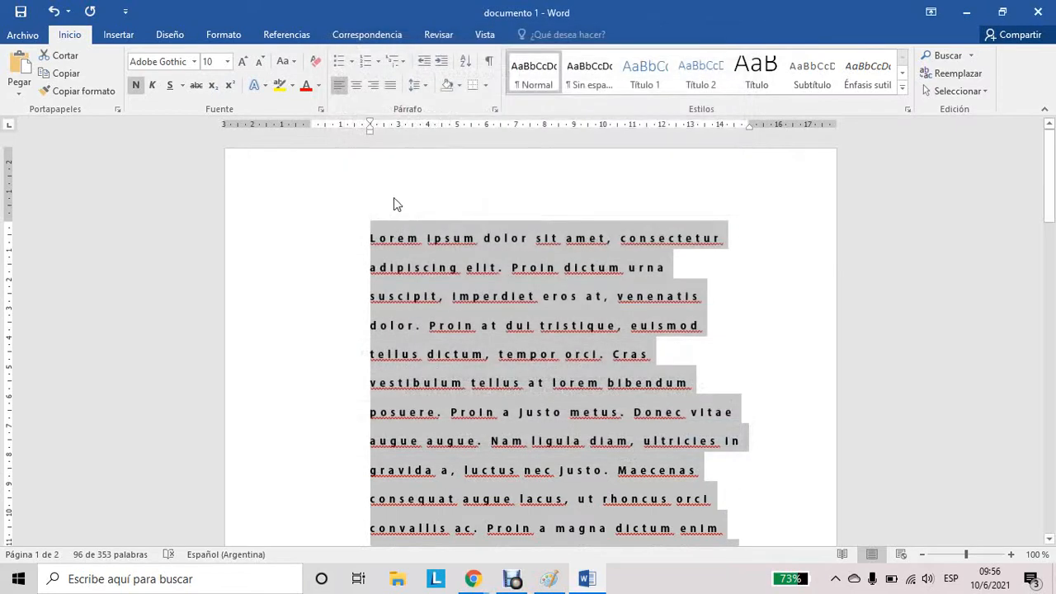
Set the first paragraph's character spacing back to Normal and deselect the text
{"action": "left_click", "coordinate": [321, 110]}
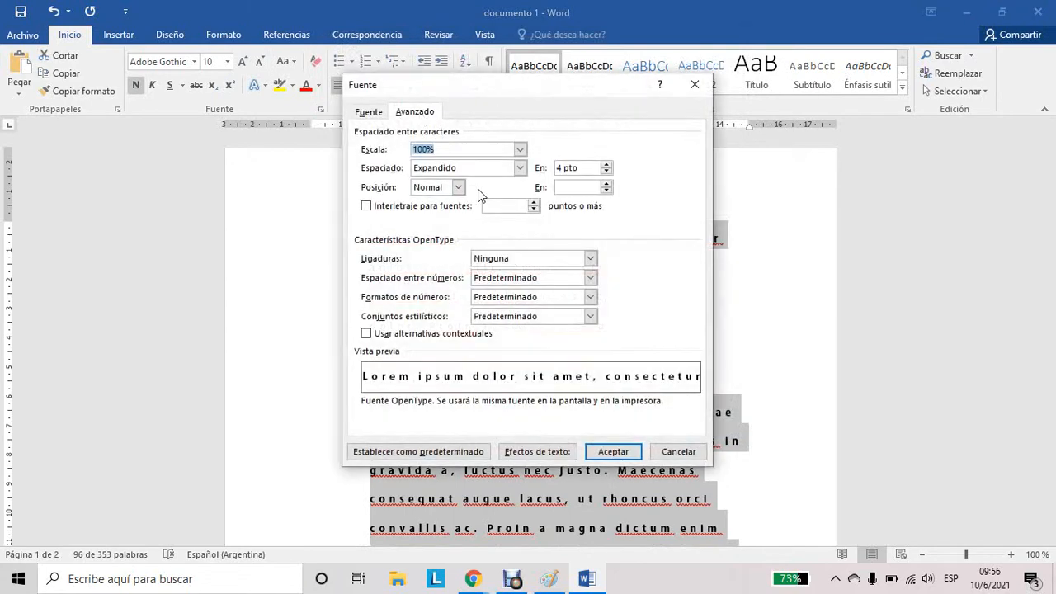
{"action": "left_click", "coordinate": [507, 165]}
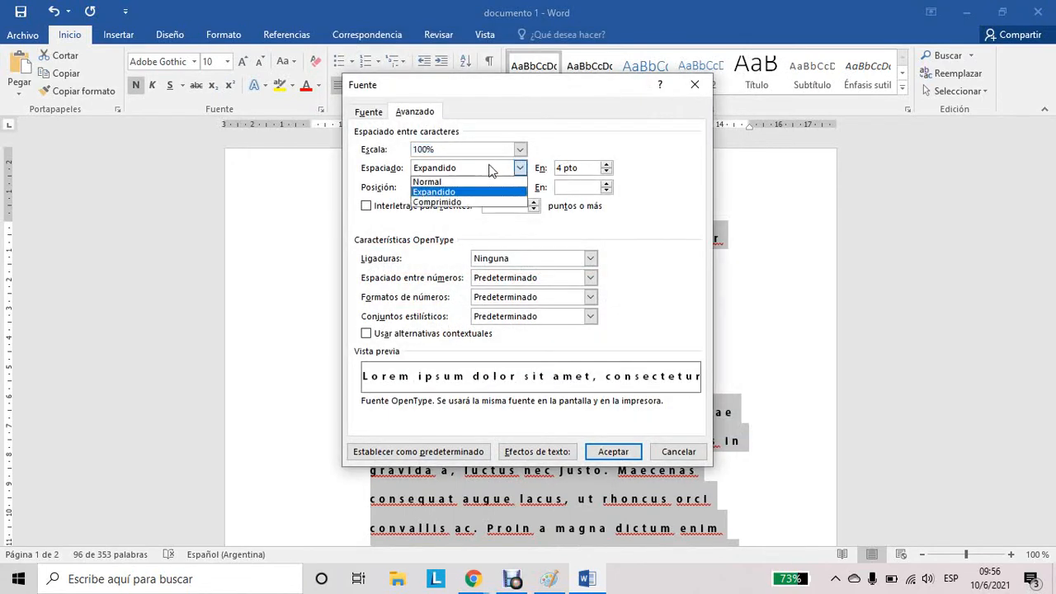
{"action": "left_click", "coordinate": [460, 179]}
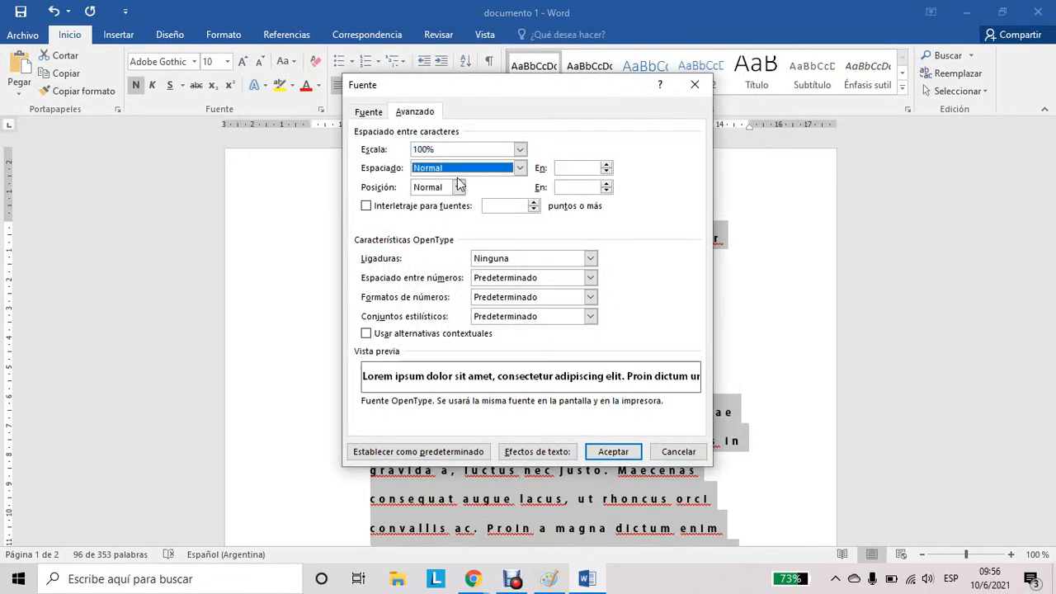
{"action": "left_click", "coordinate": [605, 455]}
{"action": "left_click", "coordinate": [782, 410]}
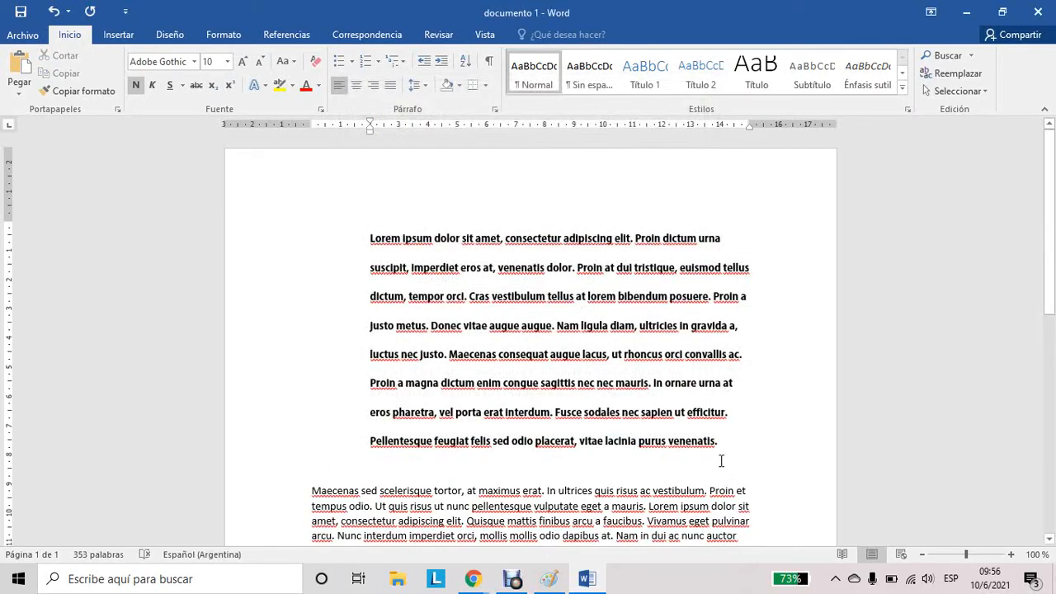
Look over the document, reselect the first paragraph, and review its advanced and basic Fuente settings without changing them
{"action": "scroll", "coordinate": [1051, 283], "scroll_direction": "down", "scroll_amount": 2}
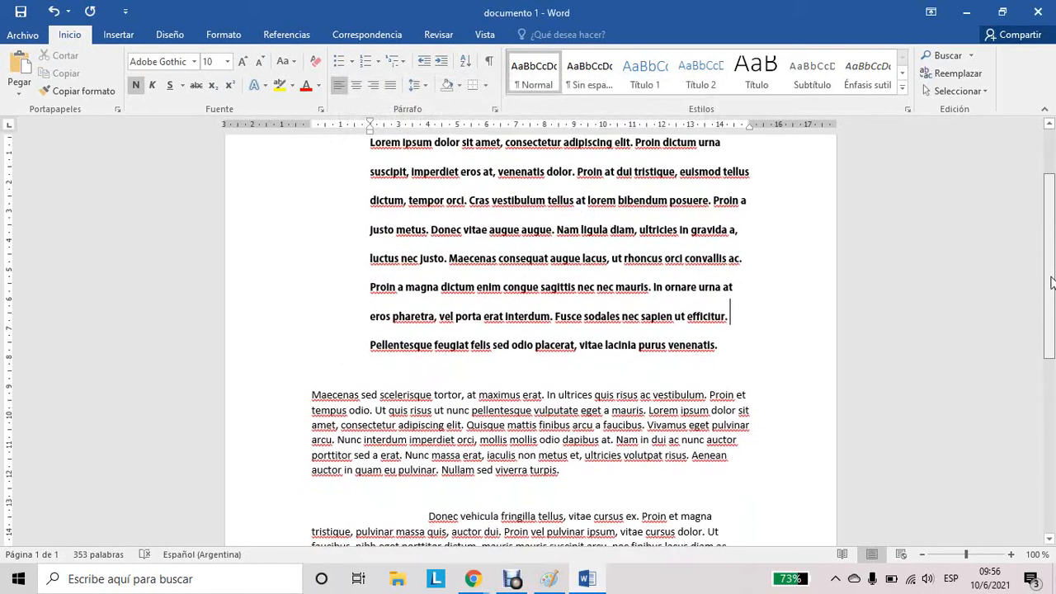
{"action": "scroll", "coordinate": [1051, 283], "scroll_direction": "down", "scroll_amount": 2}
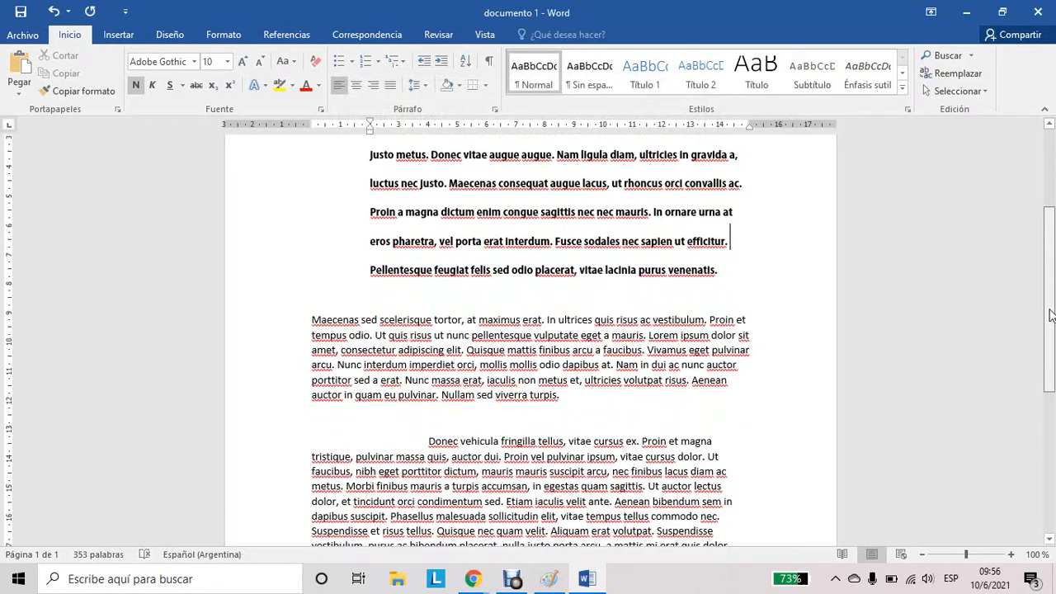
{"action": "scroll", "coordinate": [1053, 212], "scroll_direction": "up", "scroll_amount": 4}
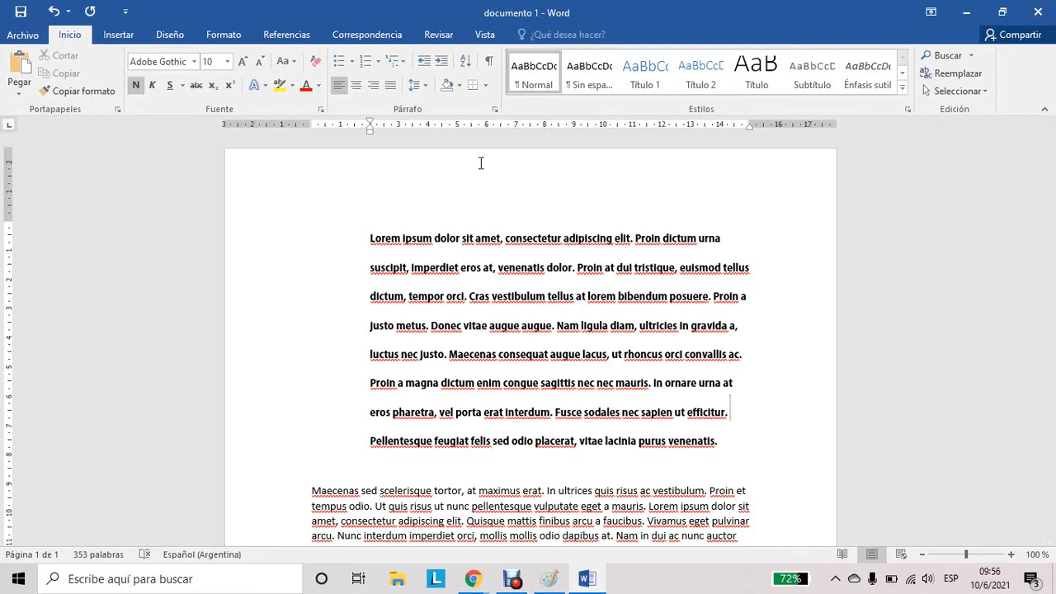
{"action": "left_click_drag", "start_coordinate": [728, 442], "coordinate": [355, 240]}
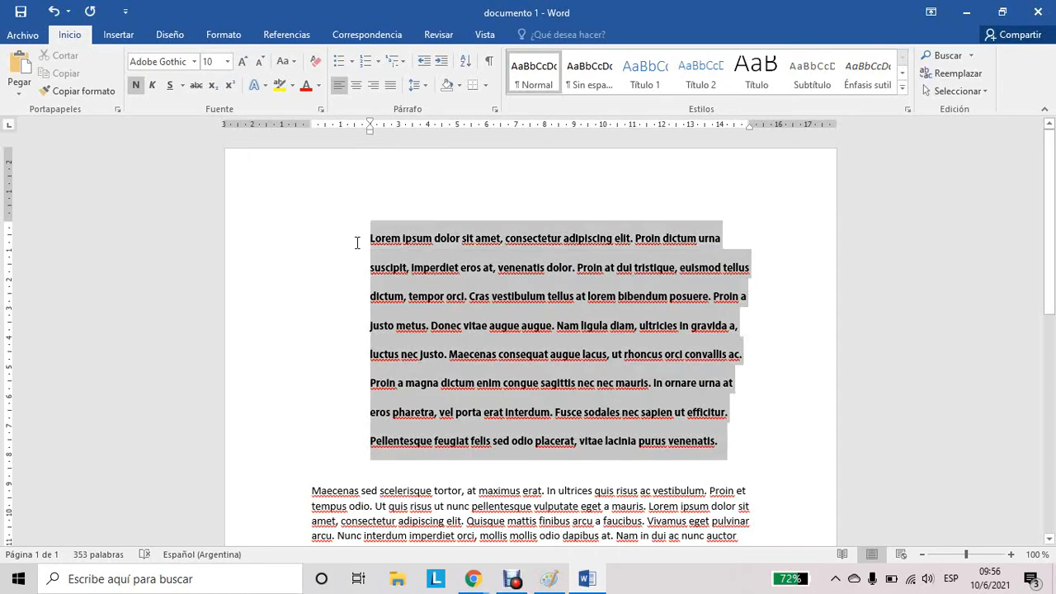
{"action": "left_click", "coordinate": [320, 109]}
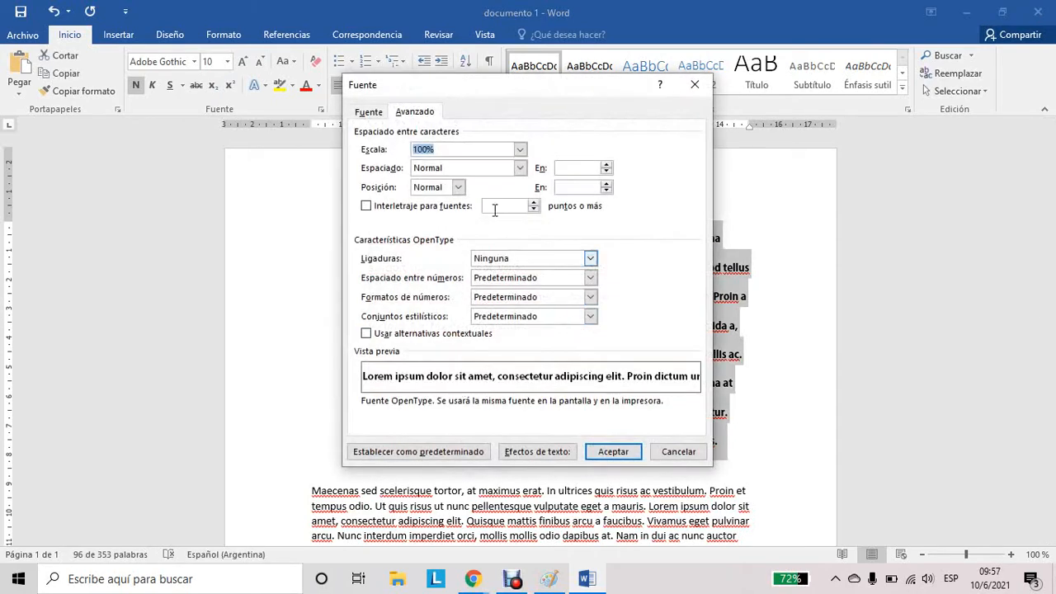
{"action": "left_click", "coordinate": [370, 113]}
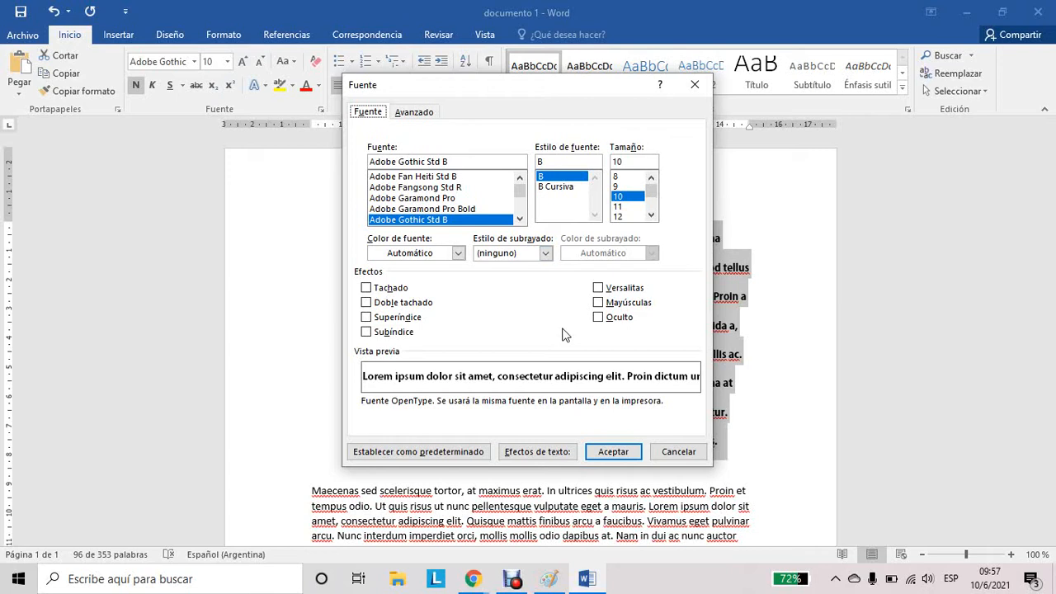
{"action": "left_click", "coordinate": [677, 453]}
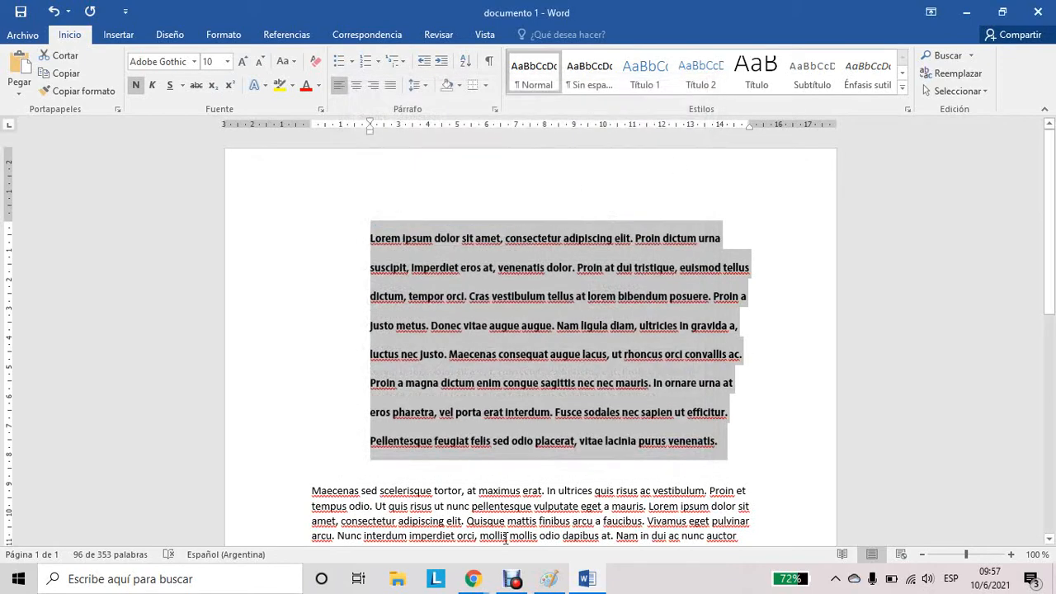
Switch to the Google Meet call in Chrome to check the chat messages, and return to the Word document
{"action": "left_click", "coordinate": [513, 580]}
{"action": "left_click", "coordinate": [513, 581]}
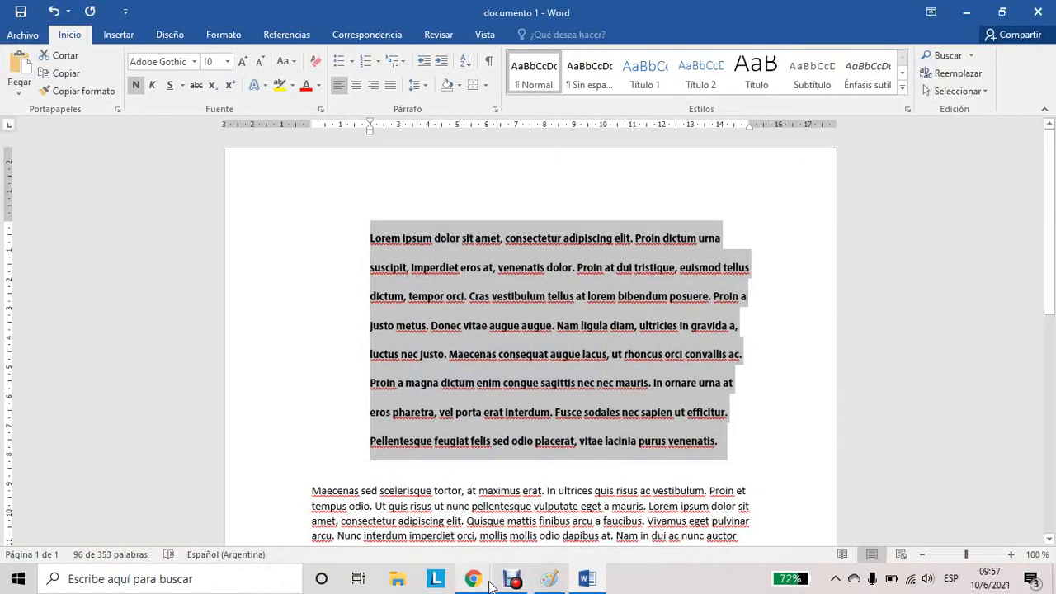
{"action": "left_click", "coordinate": [434, 514]}
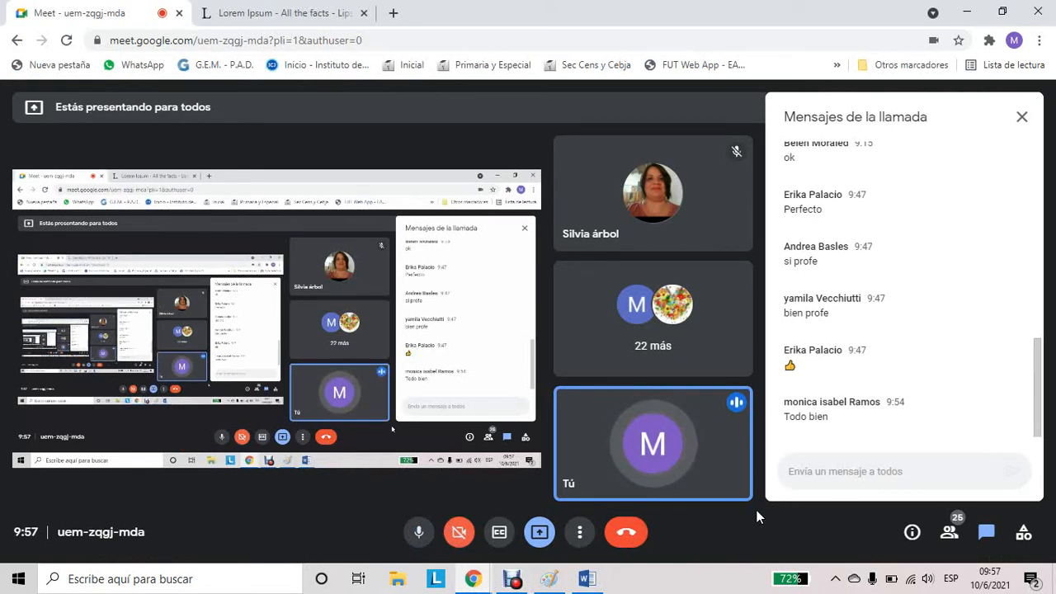
{"action": "left_click", "coordinate": [594, 583]}
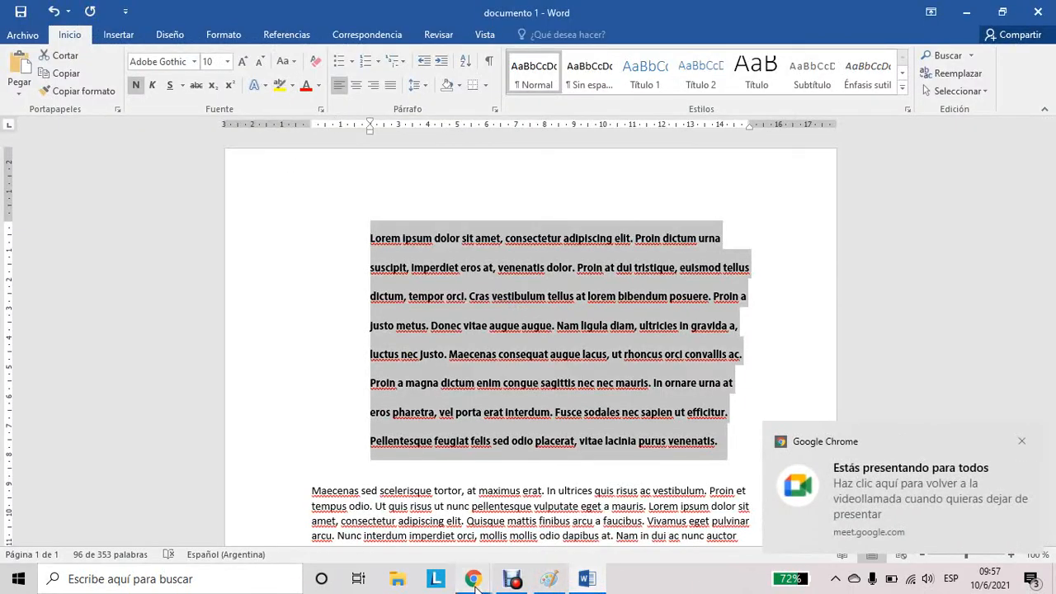
{"action": "mouse_move", "coordinate": [474, 582]}
{"action": "left_click", "coordinate": [448, 502]}
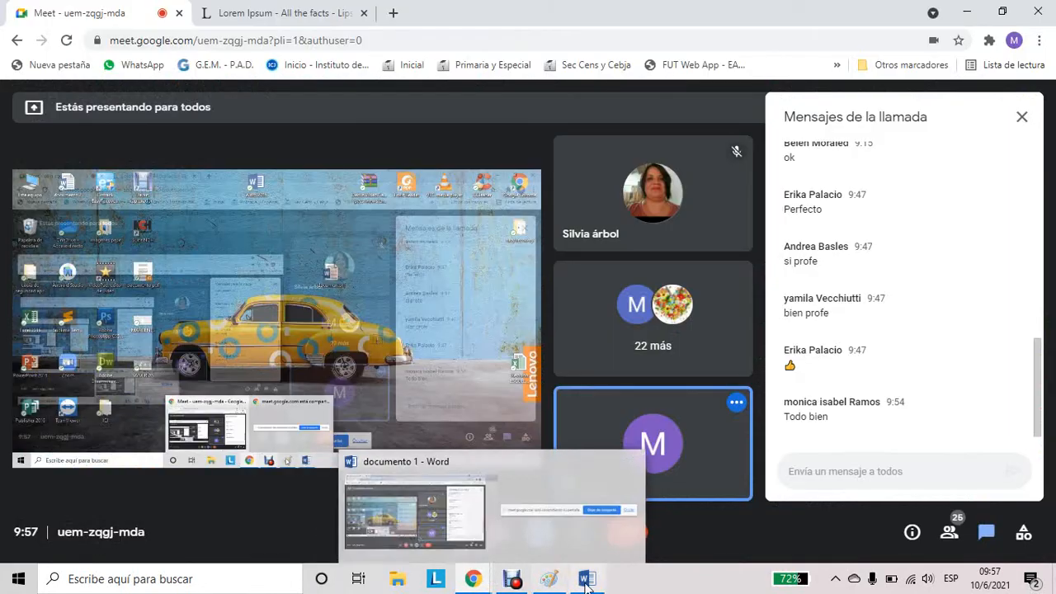
{"action": "left_click", "coordinate": [585, 580]}
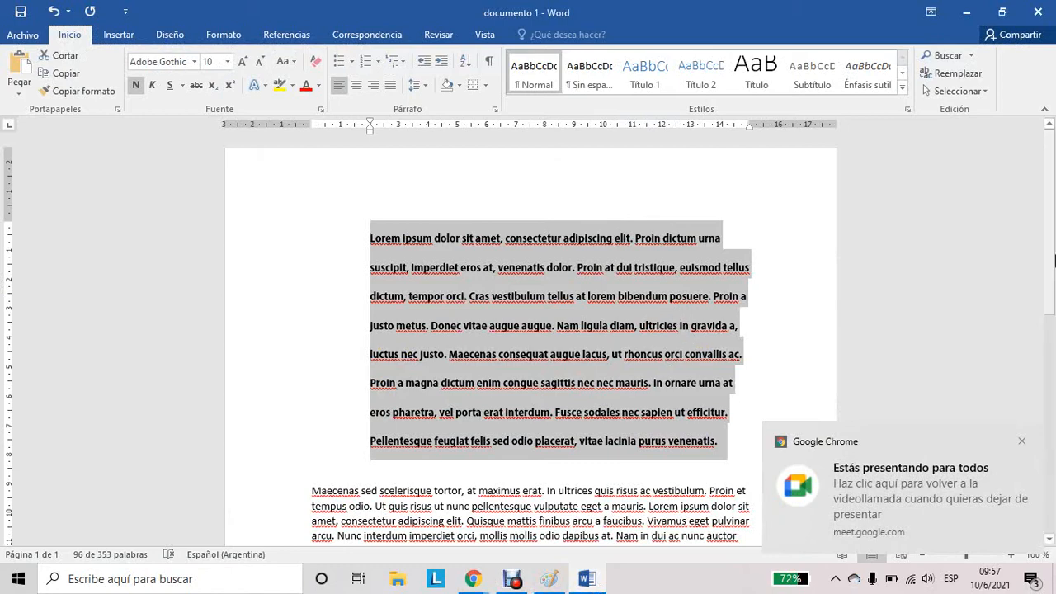
Delete the first paragraph and all the remaining text so that the document is empty
{"action": "scroll", "coordinate": [1054, 261], "scroll_direction": "down", "scroll_amount": 2}
{"action": "left_click_drag", "start_coordinate": [742, 377], "coordinate": [365, 169]}
{"action": "key", "text": "Delete"}
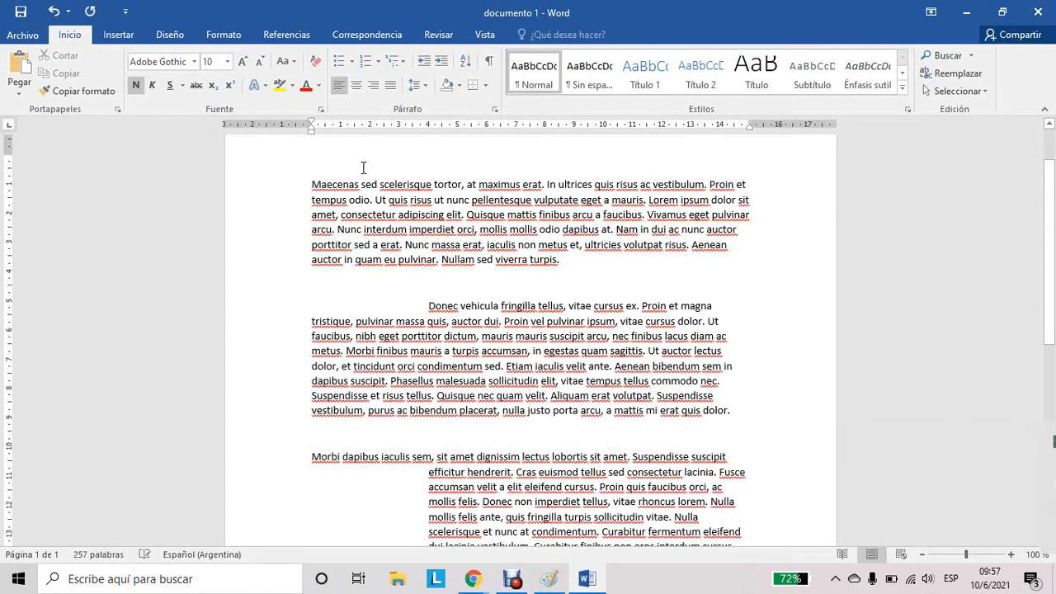
{"action": "left_click_drag", "start_coordinate": [307, 185], "coordinate": [706, 159]}
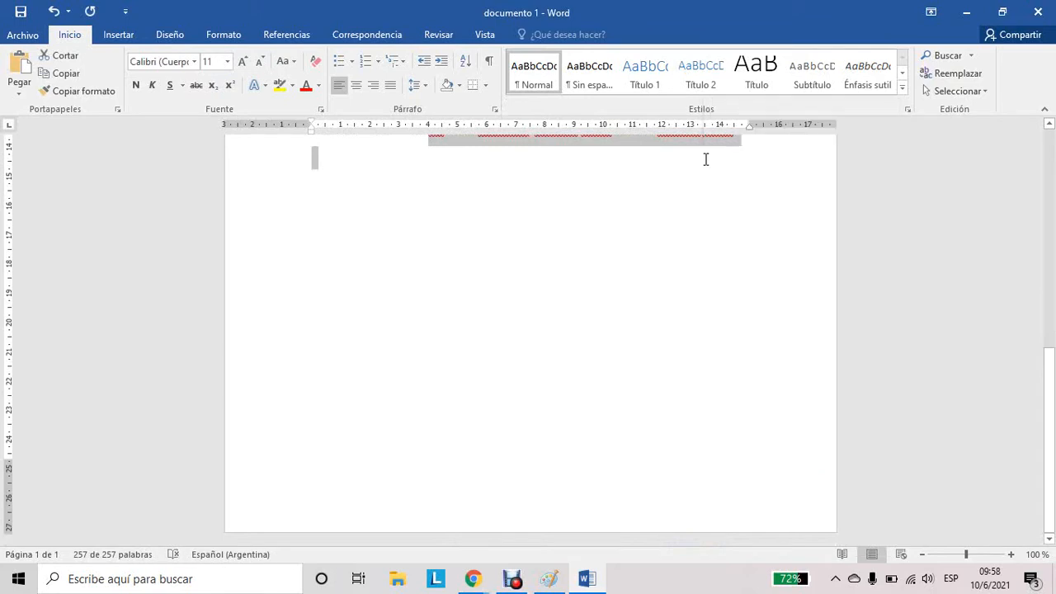
{"action": "key", "text": "Delete"}
{"action": "left_click_drag", "start_coordinate": [1055, 165], "coordinate": [1049, 132]}
{"action": "key", "text": "BackSpace"}
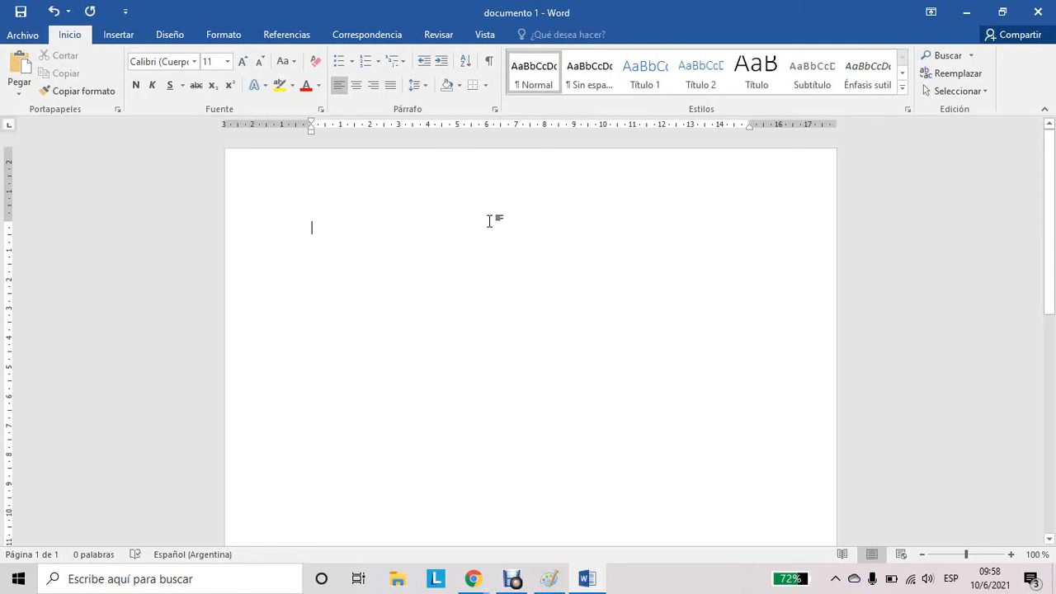
Enter a line of sample text with tabs between AHSDJAKSDHKAS, DJAKLSJDLASD ASLKJDLASJDLA and AHDSJKJASHD, and delete the whole line
{"action": "type", "text": "AHSDJAKSDHKAS"}
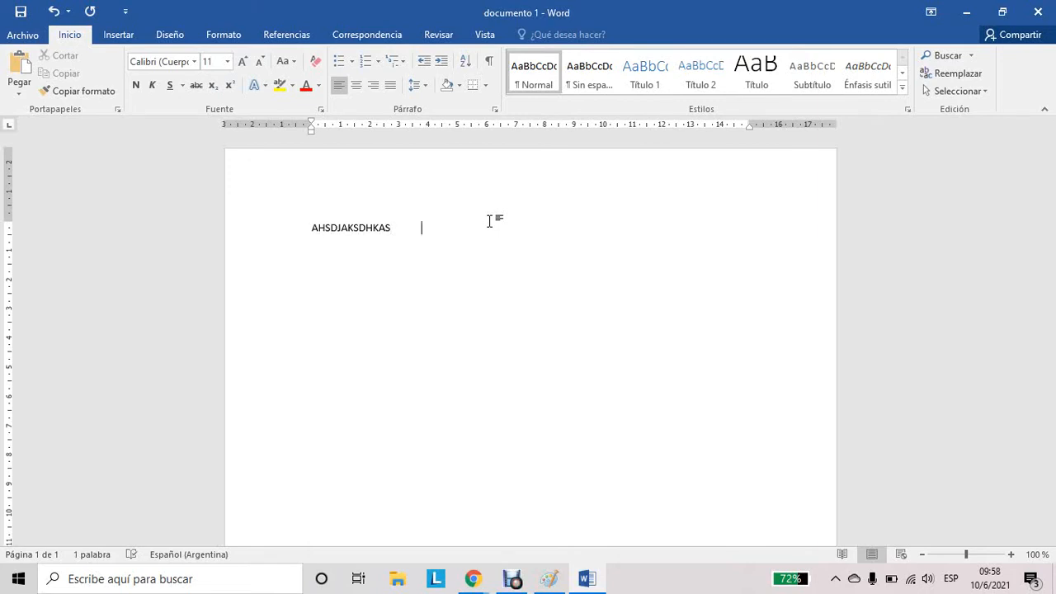
{"action": "type", "text": "DJAKLSJDLASD"}
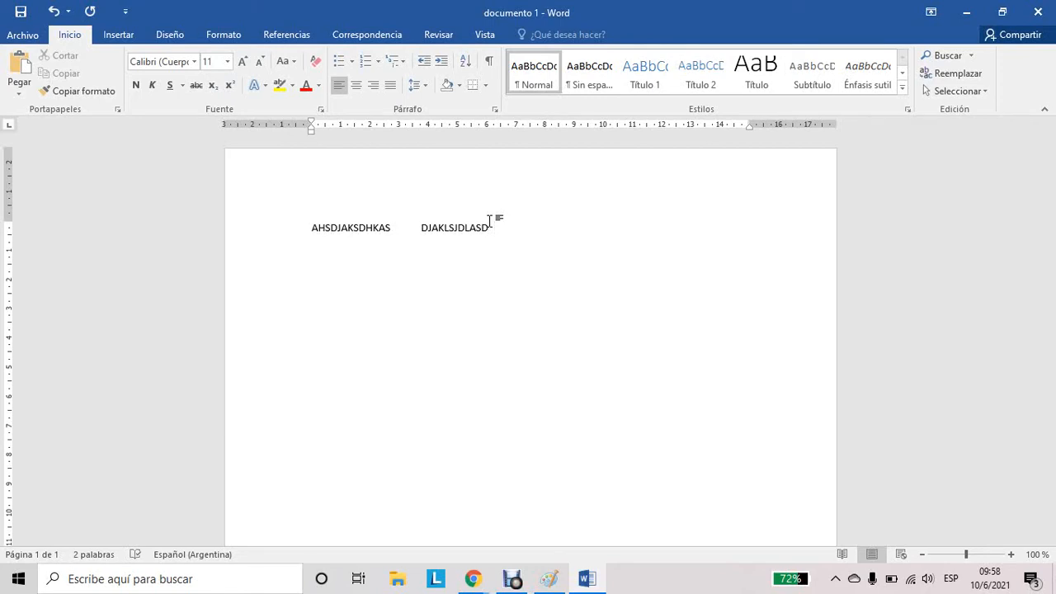
{"action": "type", "text": " ASLKJDLASJDLA\tAHDSJKJASHD"}
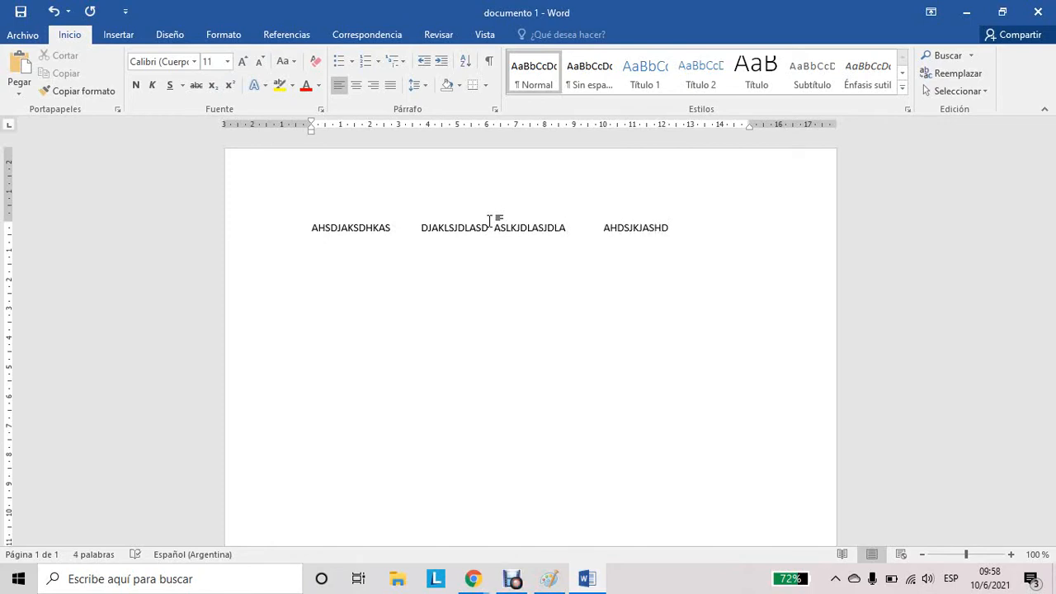
{"action": "left_click_drag", "start_coordinate": [681, 226], "coordinate": [289, 206]}
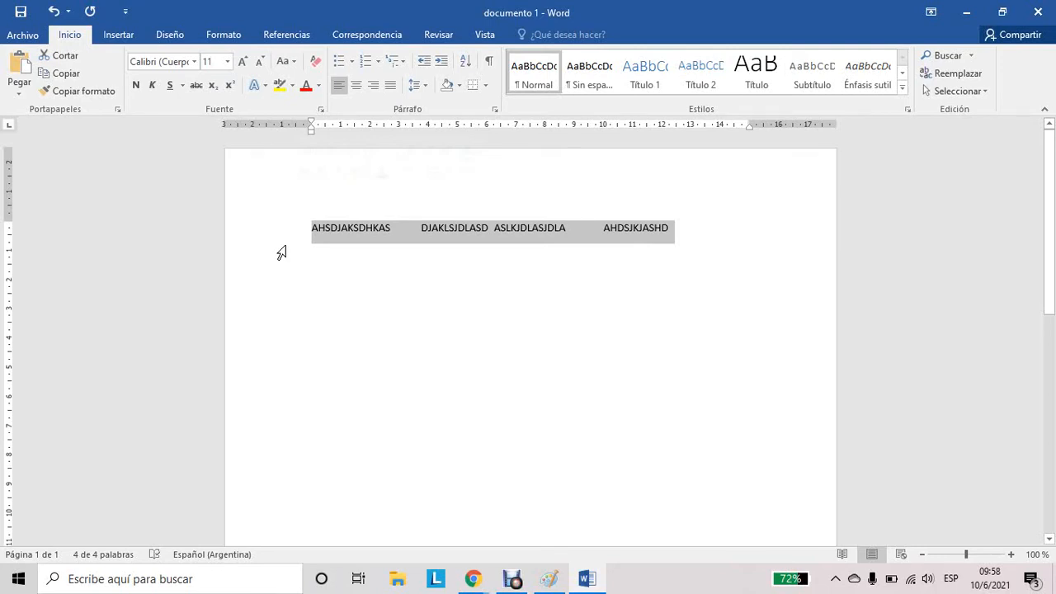
{"action": "key", "text": "Delete"}
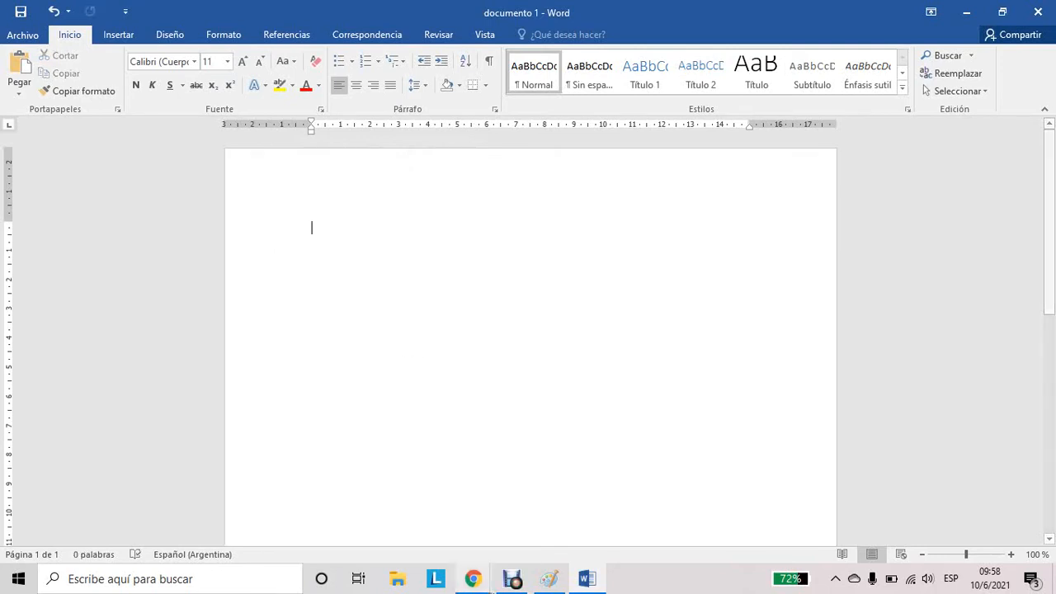
Switch to Chrome and search Google for TECLA TAB in a new browser tab
{"action": "mouse_move", "coordinate": [487, 587]}
{"action": "left_click", "coordinate": [434, 528]}
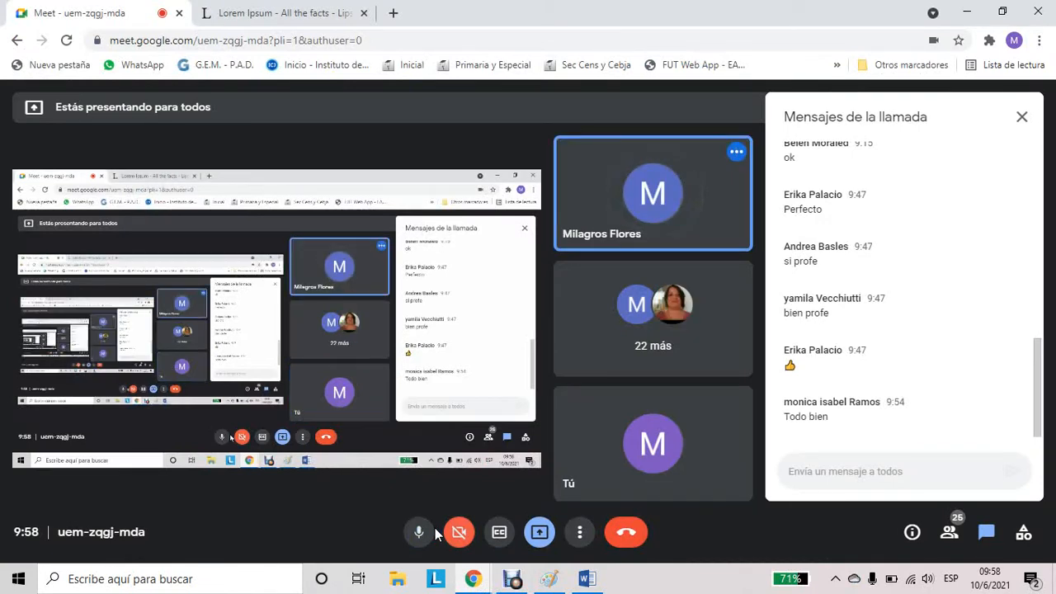
{"action": "left_click", "coordinate": [394, 13]}
{"action": "left_click", "coordinate": [396, 36]}
{"action": "type", "text": "TEC"}
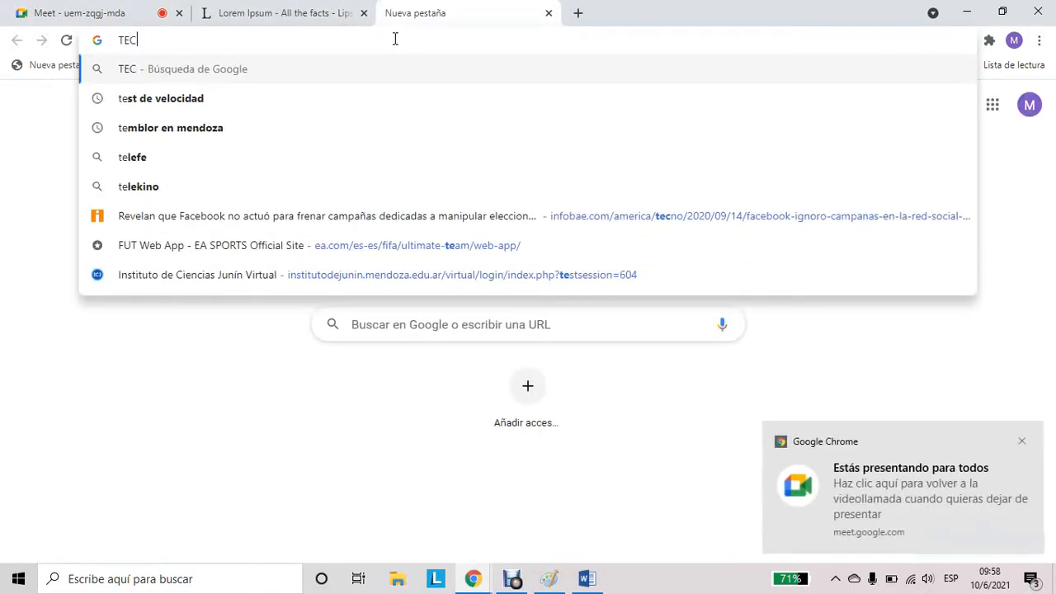
{"action": "type", "text": "LA TAB"}
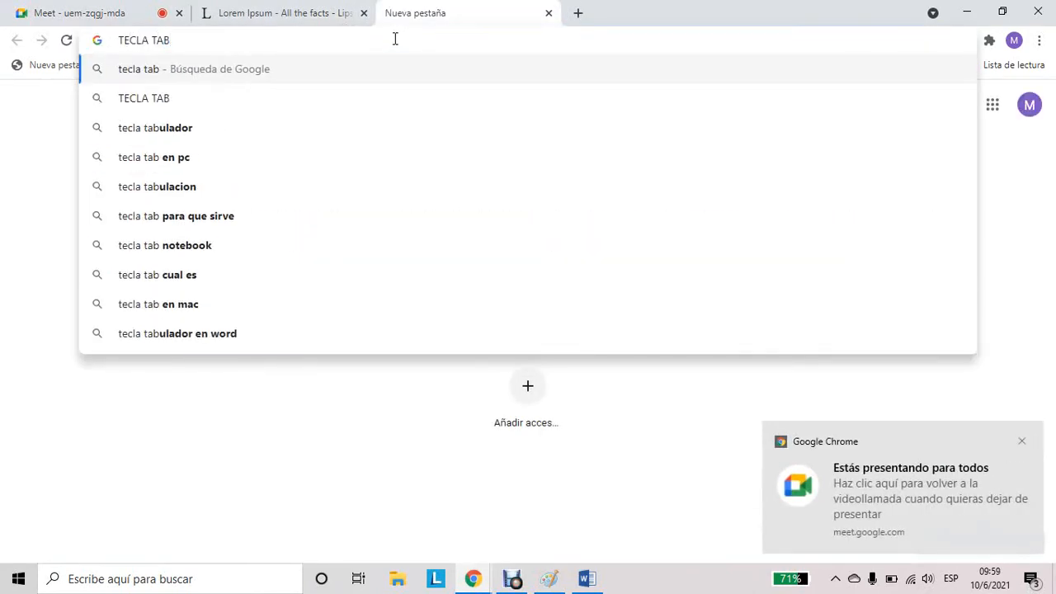
{"action": "key", "text": "Down"}
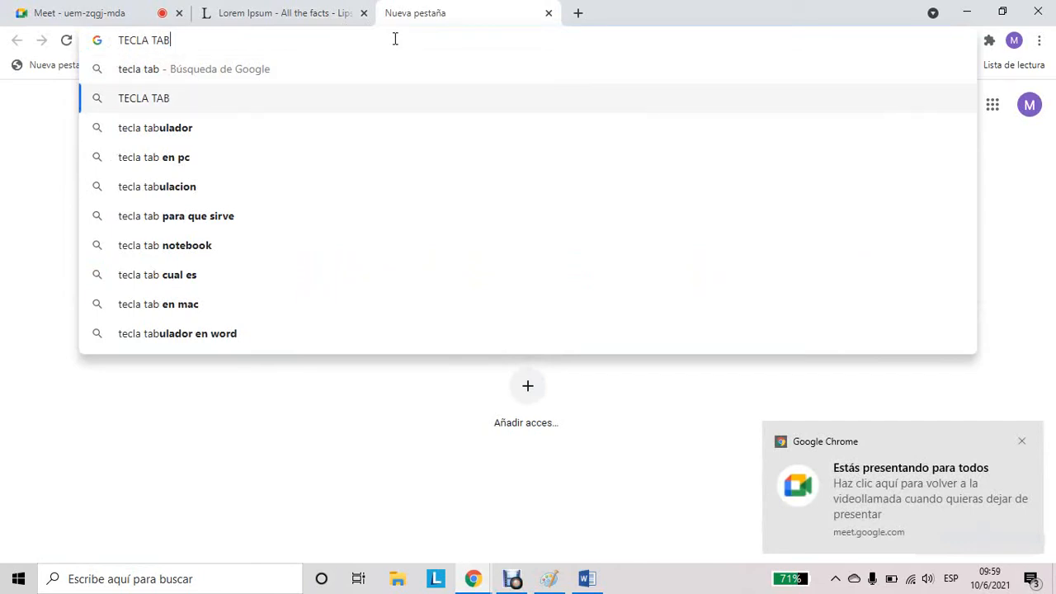
{"action": "key", "text": "Return"}
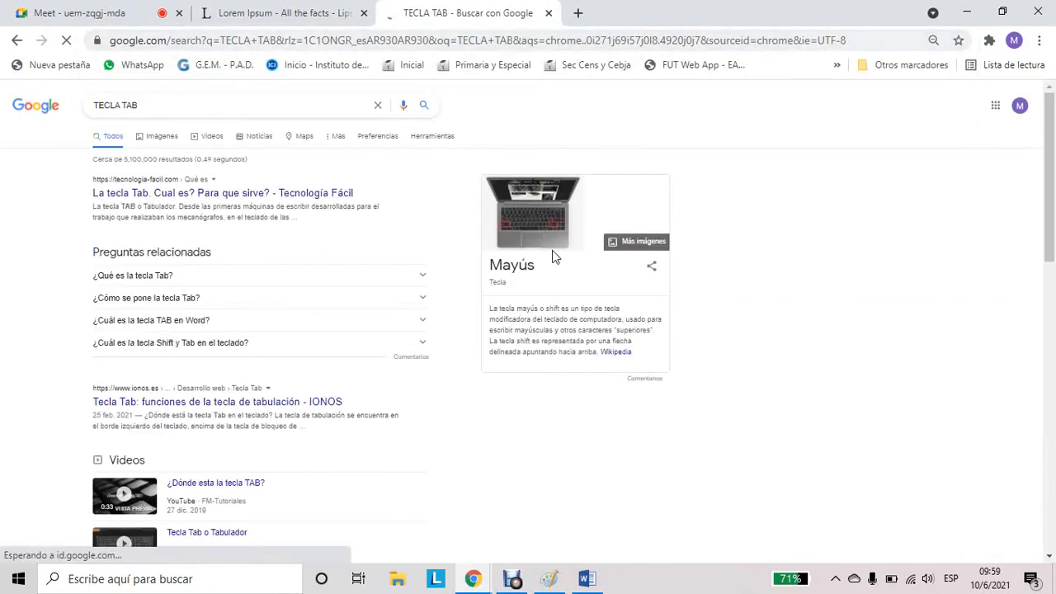
Show the image results, preview the white Tab key picture from Blogitecno, and return to the Word document
{"action": "left_click", "coordinate": [160, 136]}
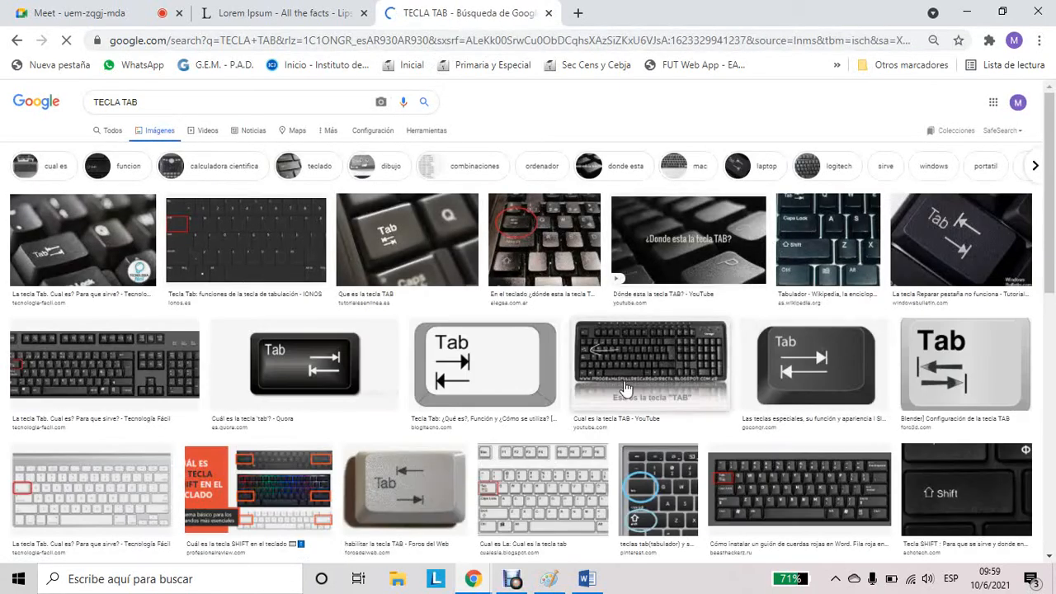
{"action": "left_click", "coordinate": [450, 369]}
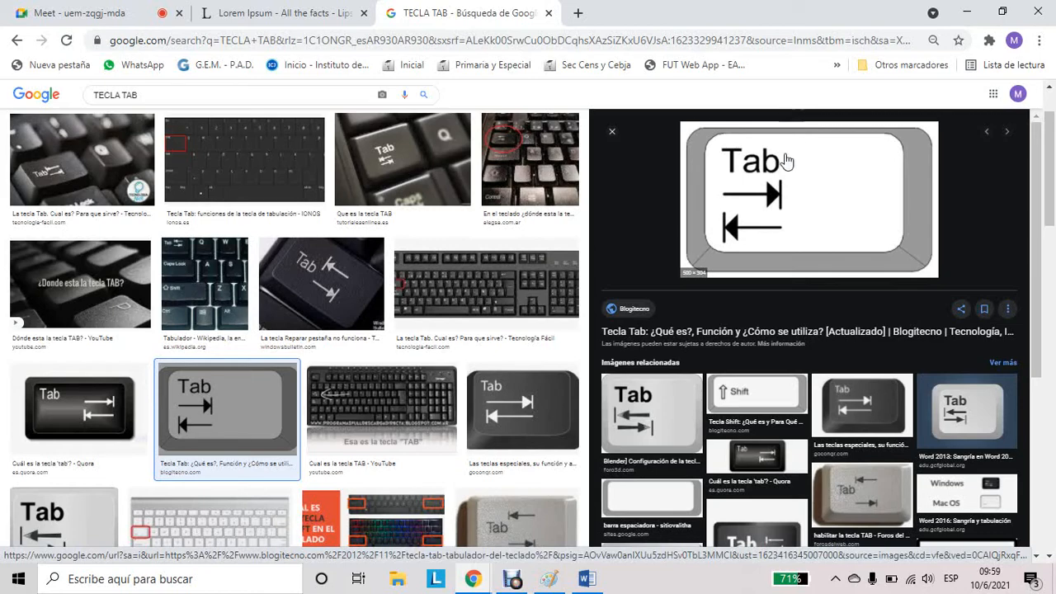
{"action": "left_click", "coordinate": [239, 13]}
{"action": "left_click", "coordinate": [586, 579]}
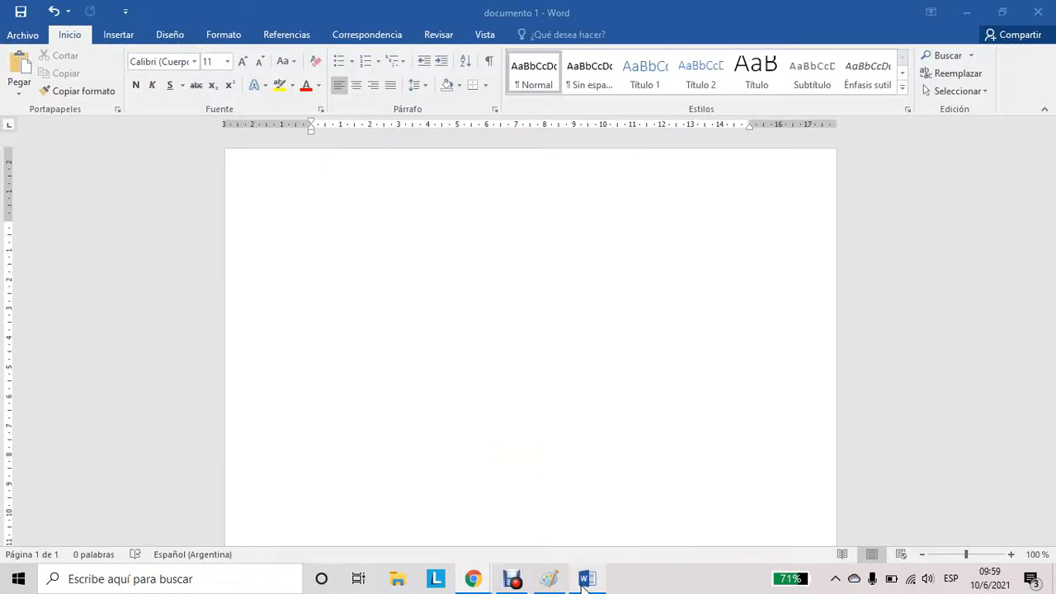
Set left-aligned tab stops without leaders at 4, 8 and 12 cm for the empty paragraph
{"action": "left_click", "coordinate": [494, 109]}
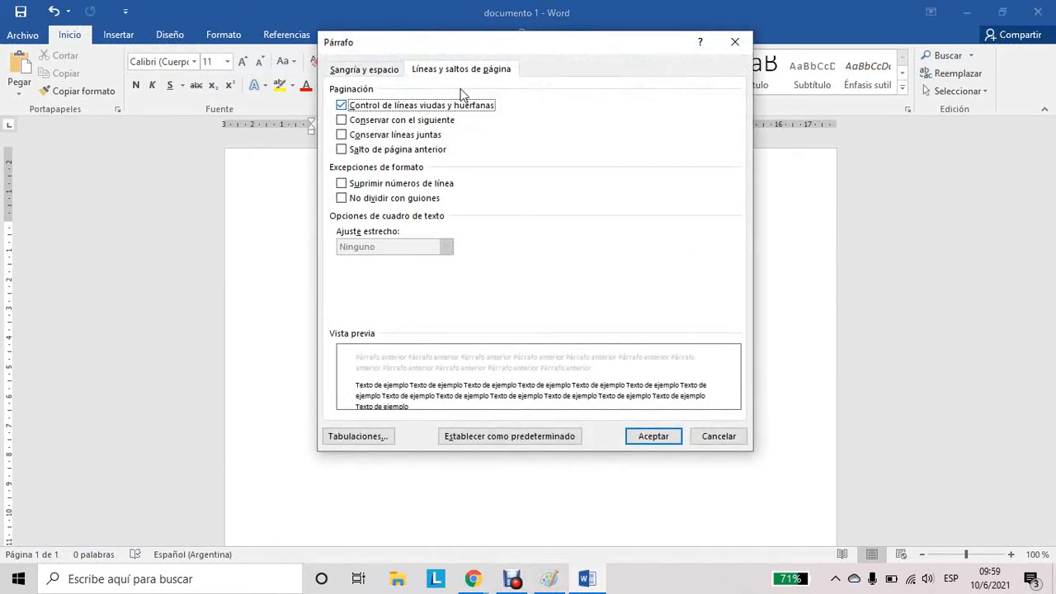
{"action": "left_click", "coordinate": [380, 75]}
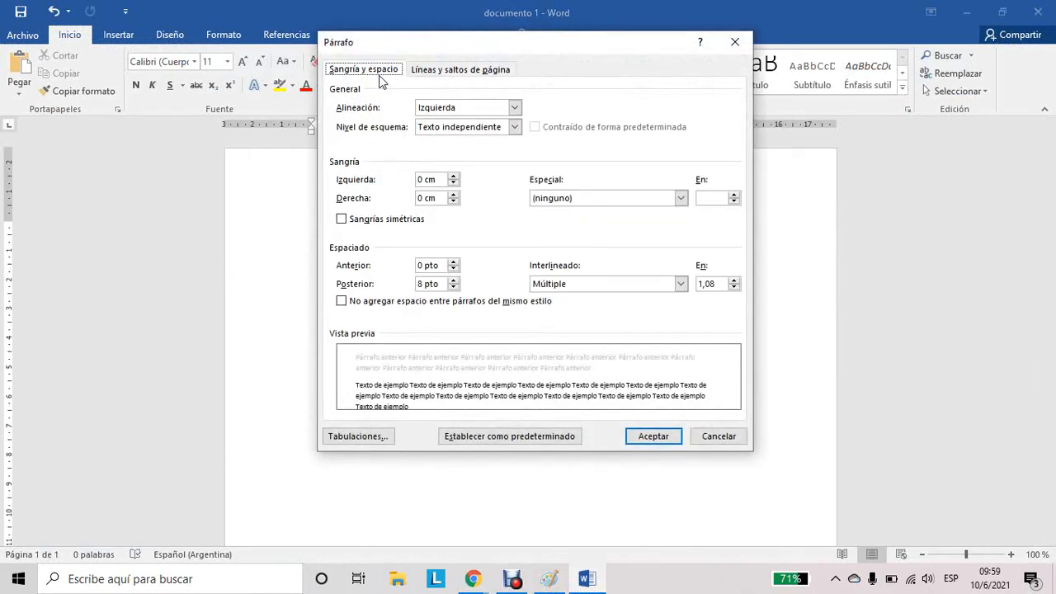
{"action": "left_click", "coordinate": [362, 437]}
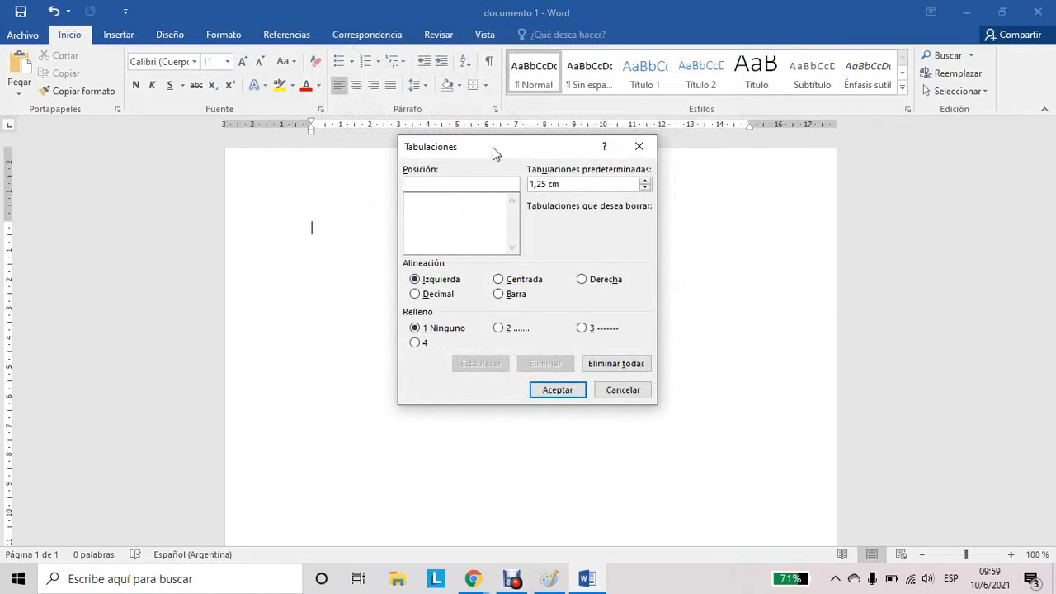
{"action": "left_click_drag", "start_coordinate": [492, 146], "coordinate": [550, 153]}
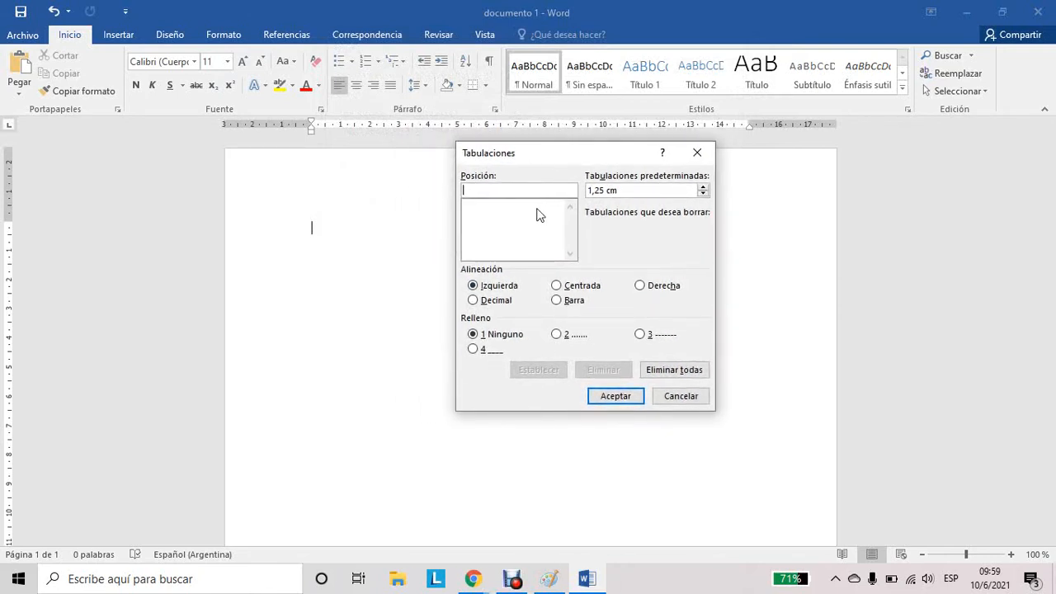
{"action": "type", "text": "4"}
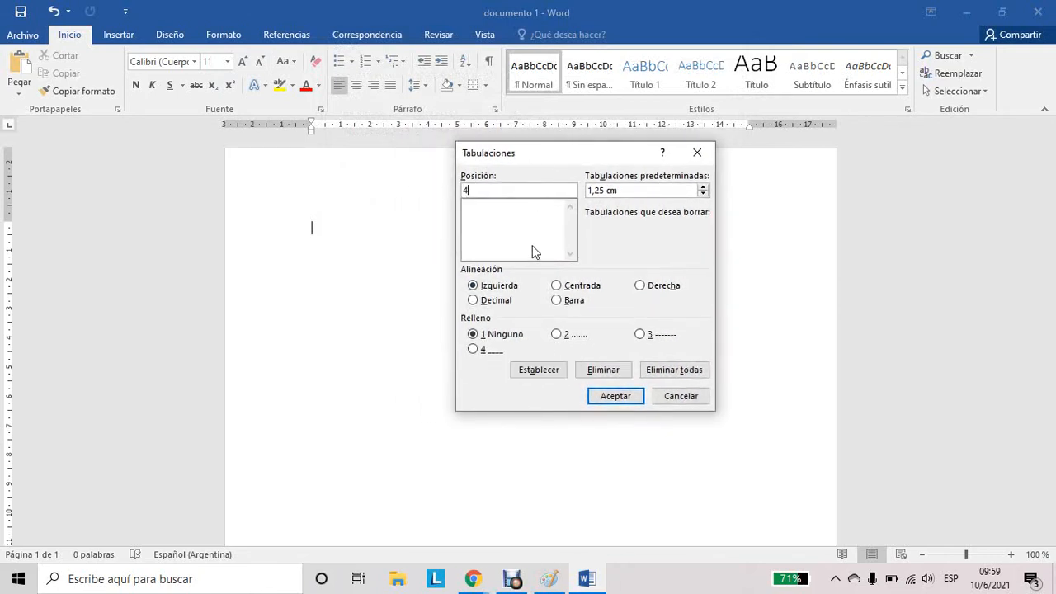
{"action": "left_click", "coordinate": [543, 368]}
{"action": "type", "text": "8"}
{"action": "left_click", "coordinate": [554, 370]}
{"action": "type", "text": "12"}
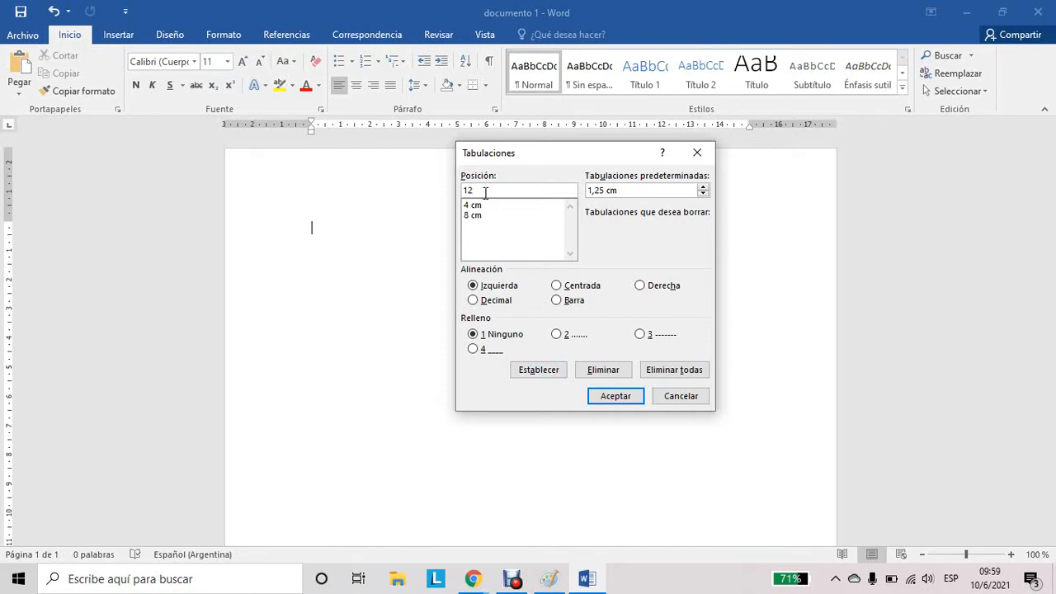
{"action": "left_click", "coordinate": [541, 372]}
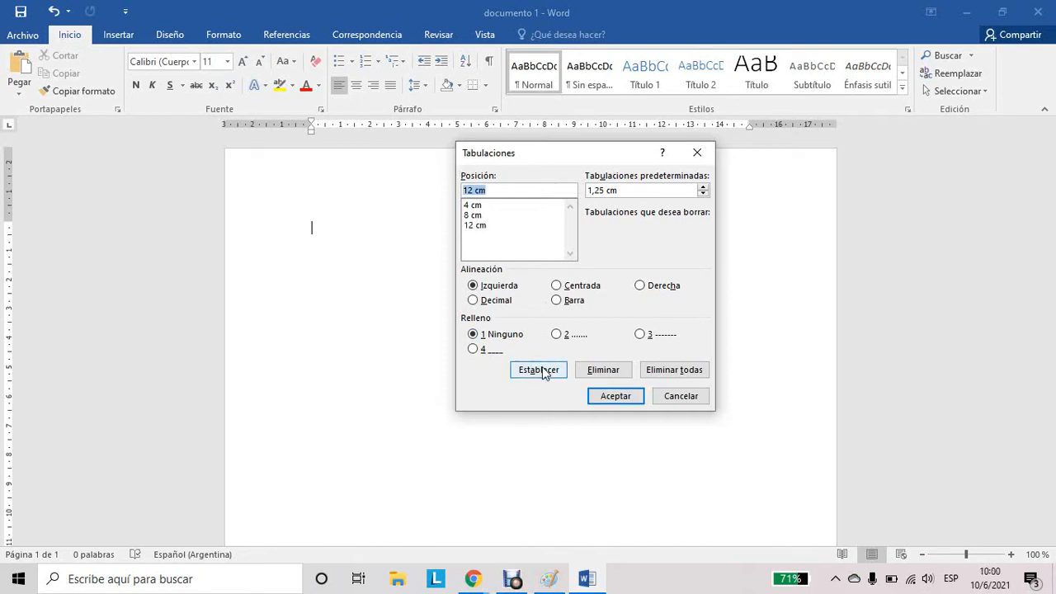
{"action": "left_click", "coordinate": [617, 397]}
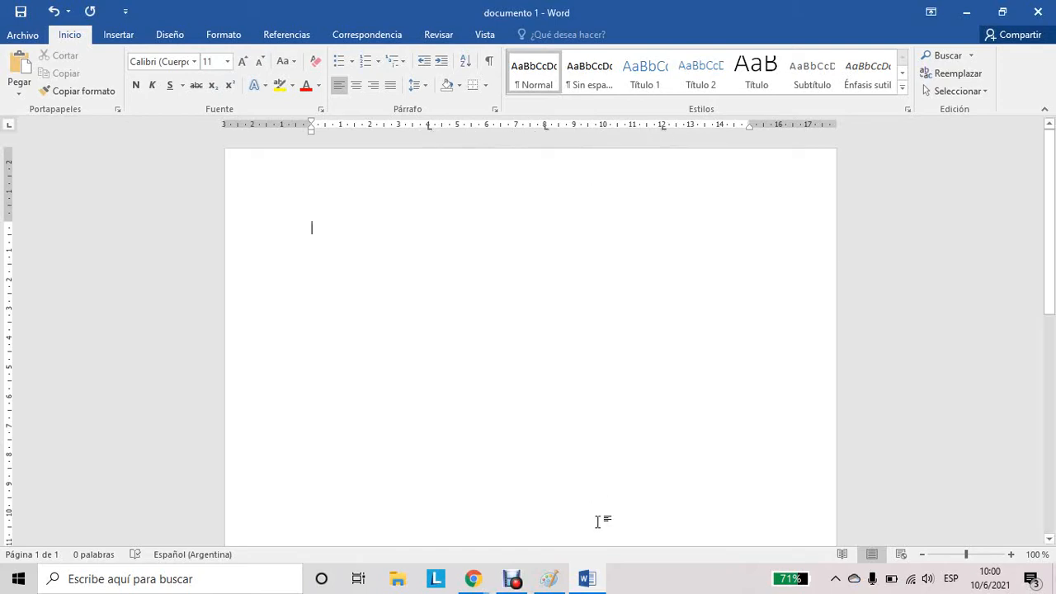
Enter AAA, AA, ASDAS and DASDAS on one line, placing each following entry at the next tab stop
{"action": "type", "text": "AH"}
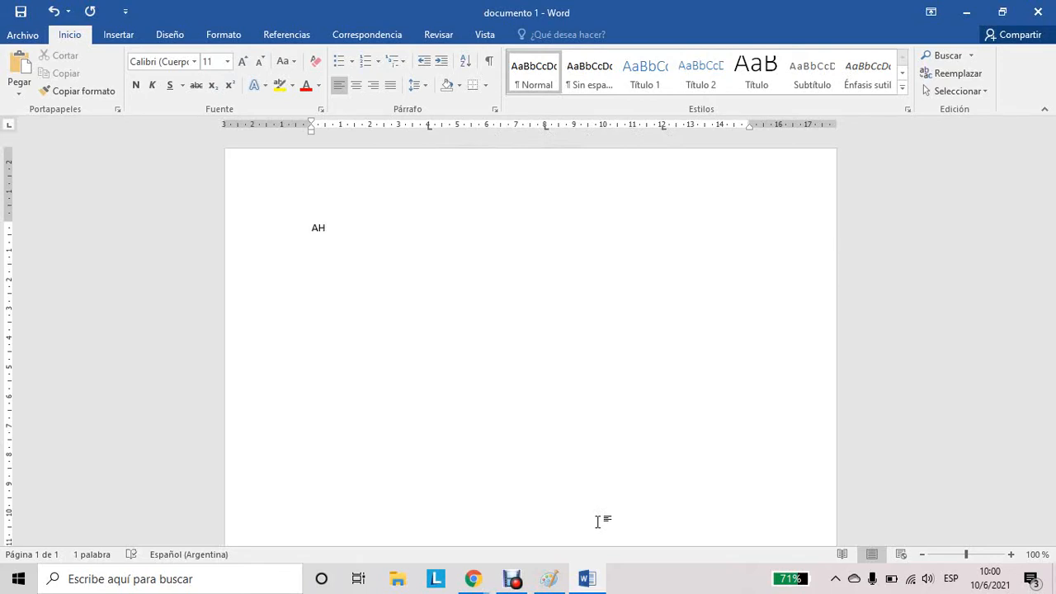
{"action": "key", "text": "BackSpace"}
{"action": "key", "text": "BackSpace"}
{"action": "type", "text": "AAA"}
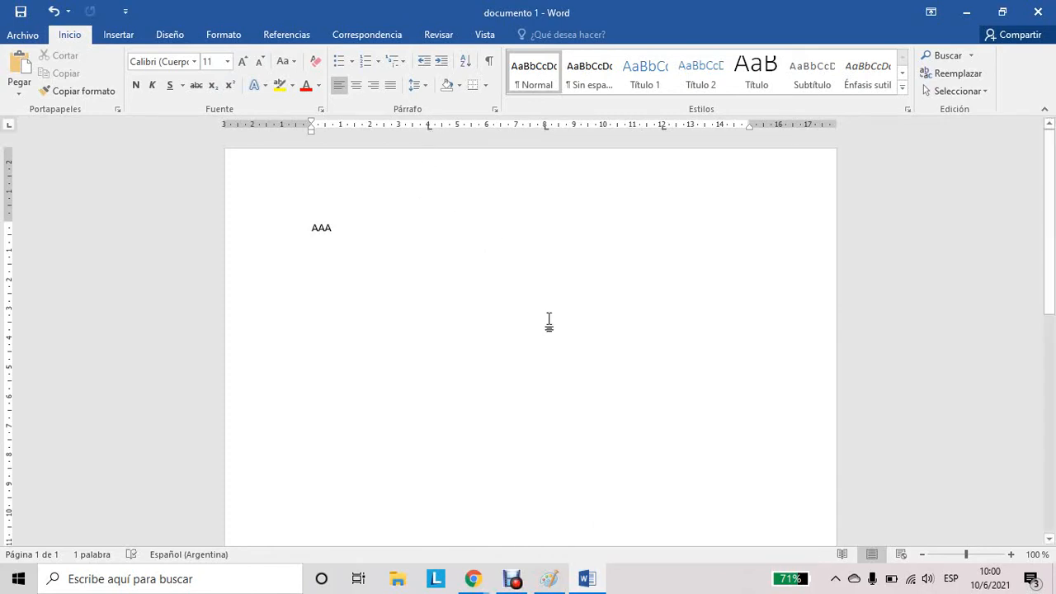
{"action": "type", "text": "AA"}
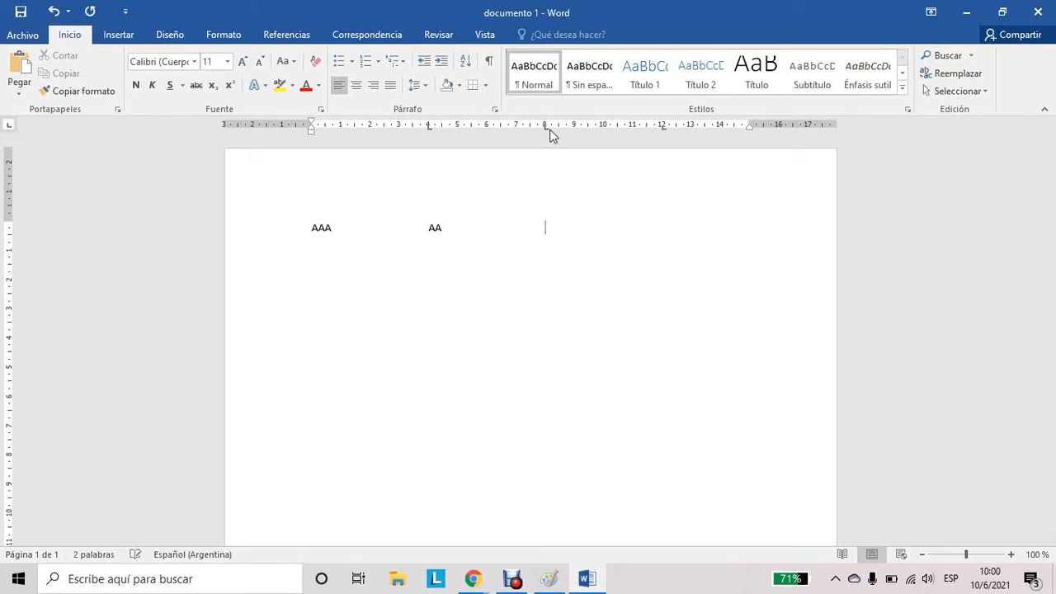
{"action": "type", "text": "ASDAS"}
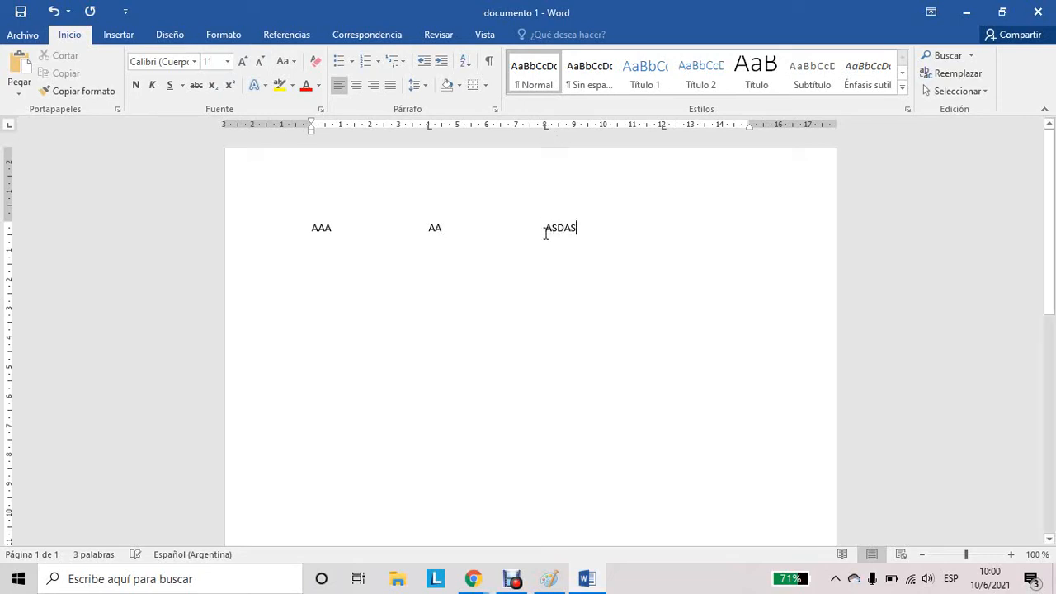
{"action": "key", "text": "Tab"}
{"action": "type", "text": "DASDAS"}
{"action": "left_click_drag", "start_coordinate": [700, 231], "coordinate": [318, 229]}
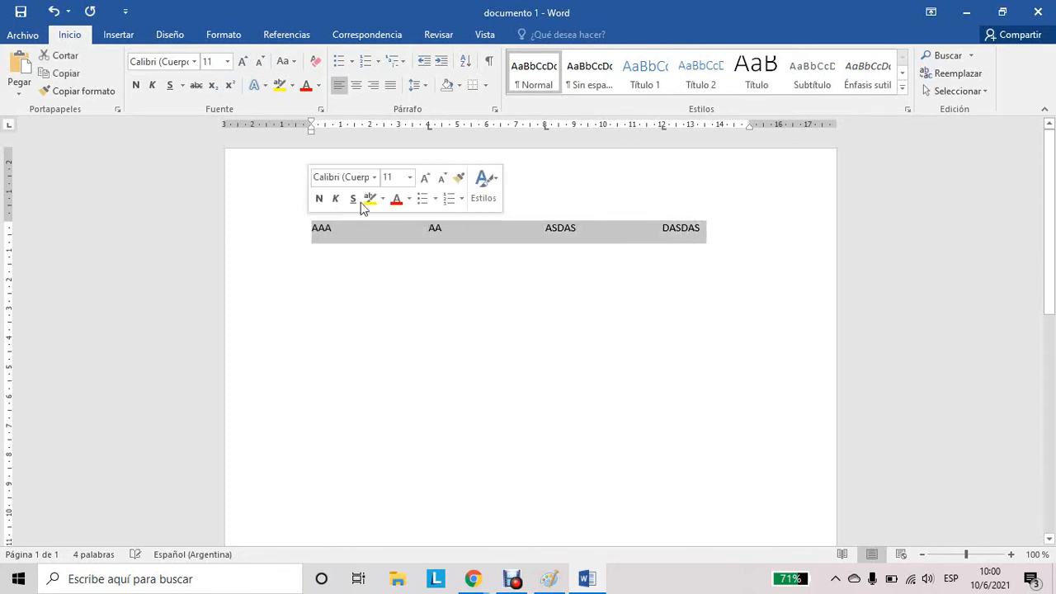
{"action": "left_click", "coordinate": [442, 258]}
{"action": "left_click", "coordinate": [702, 229]}
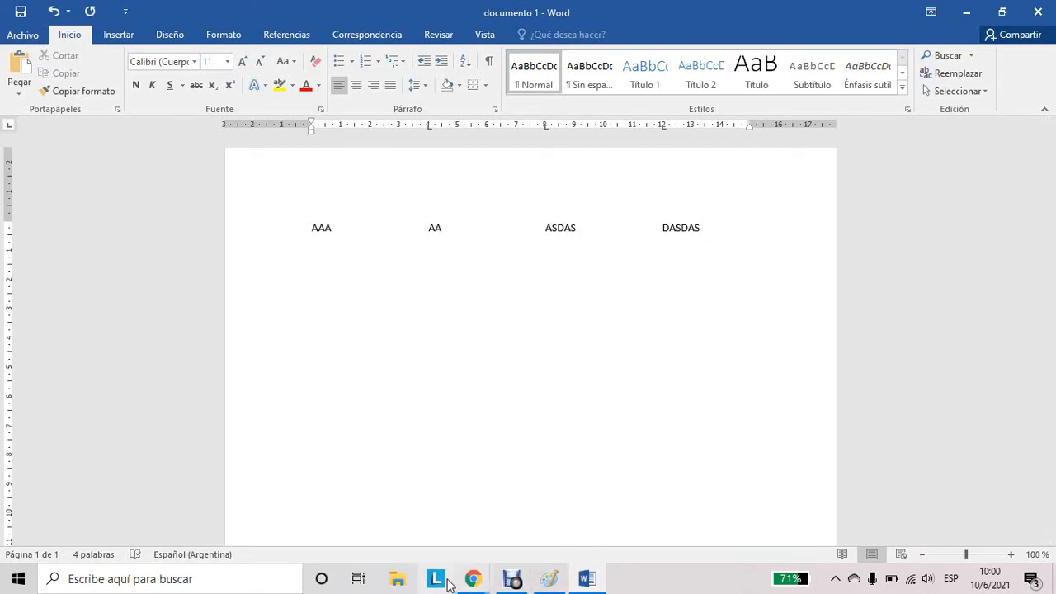
Switch to the Google Meet call in Chrome, admit the waiting participant, return to Word and dismiss the presentation notification
{"action": "mouse_move", "coordinate": [462, 583]}
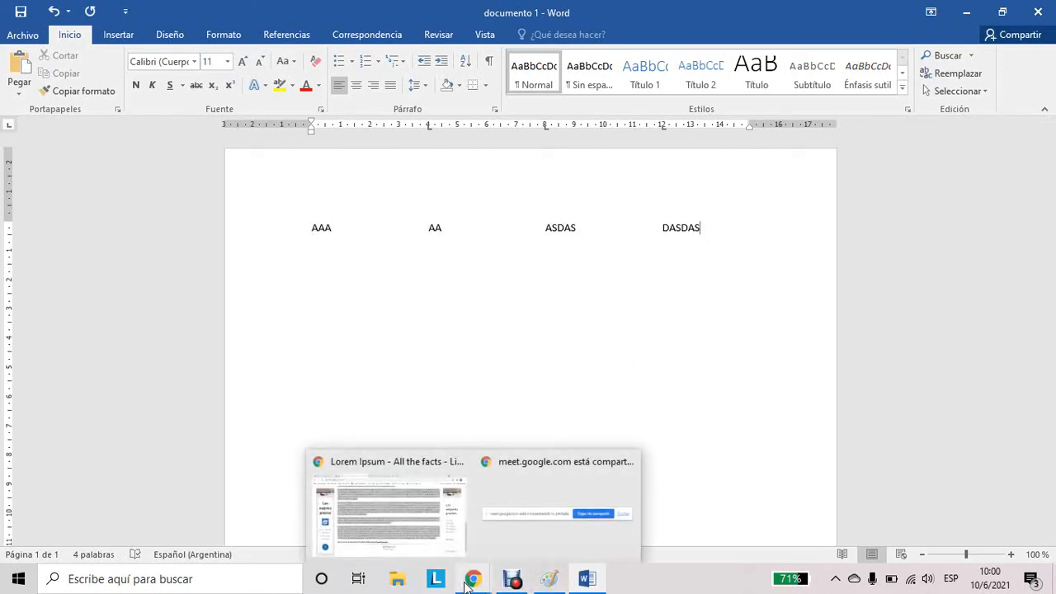
{"action": "left_click", "coordinate": [431, 508]}
{"action": "left_click", "coordinate": [119, 12]}
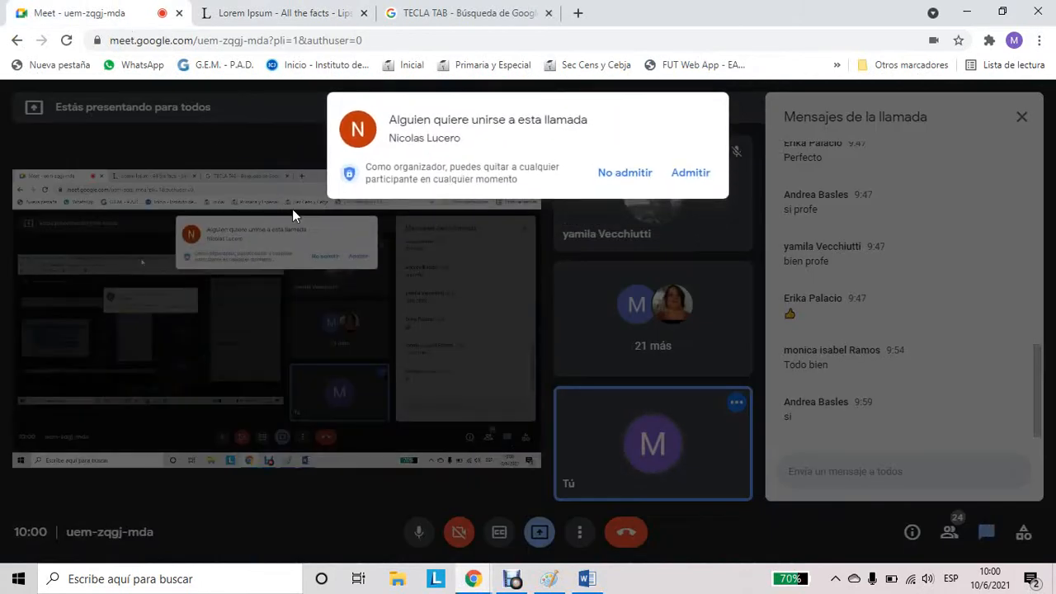
{"action": "left_click", "coordinate": [690, 175]}
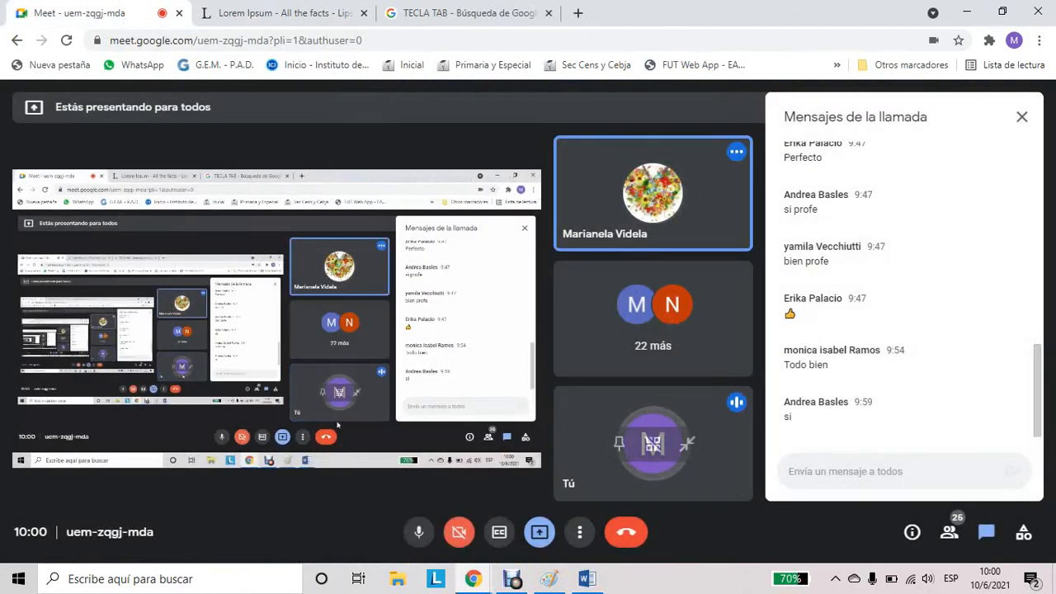
{"action": "left_click", "coordinate": [587, 579]}
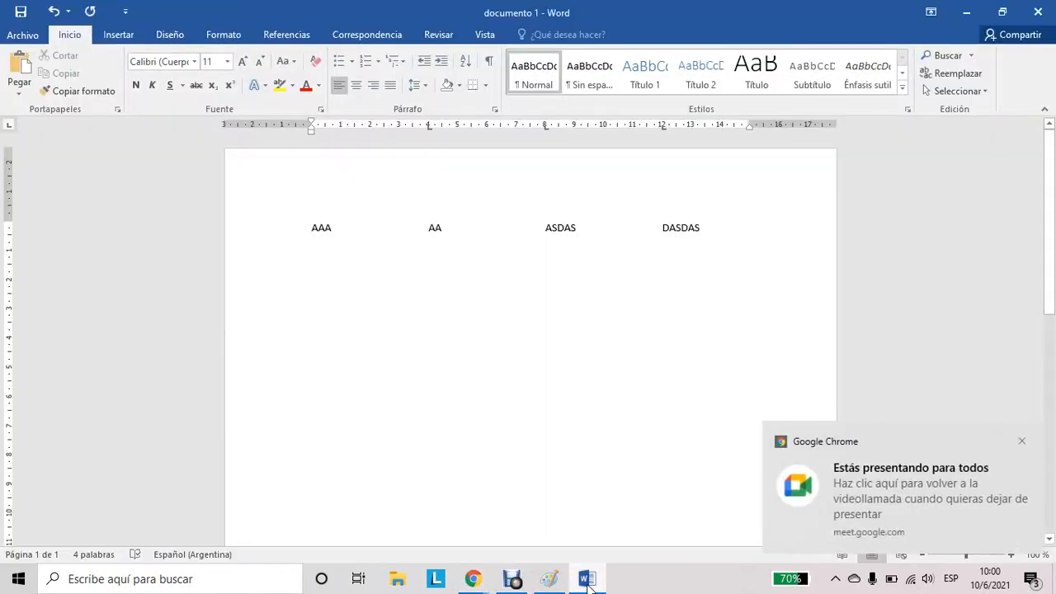
{"action": "left_click", "coordinate": [1025, 444]}
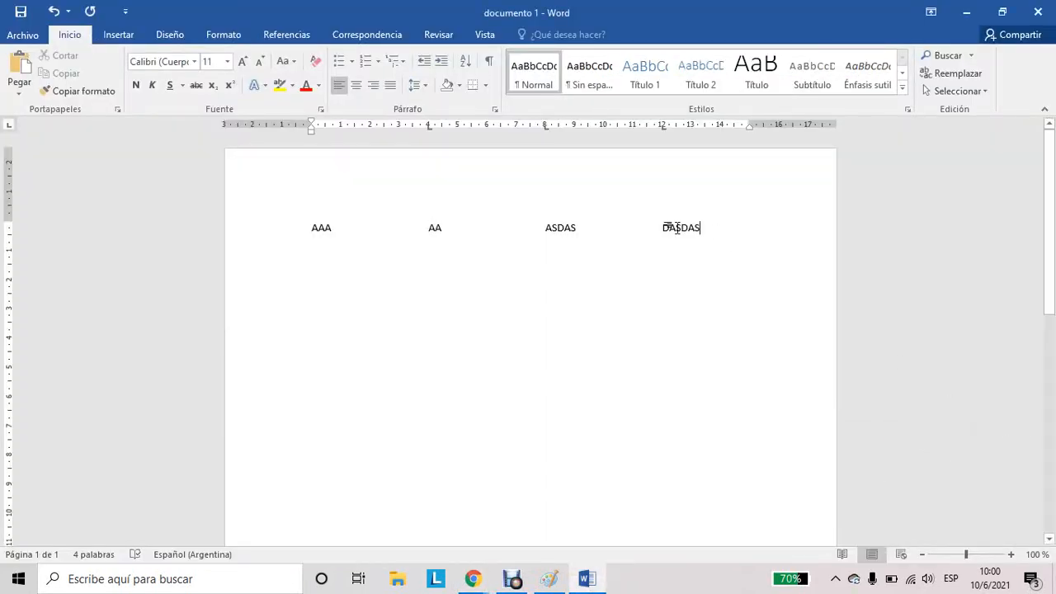
Delete the line of tabbed sample text and clear all custom tab stops from the empty paragraph
{"action": "left_click_drag", "start_coordinate": [674, 226], "coordinate": [299, 222]}
{"action": "key", "text": "Delete"}
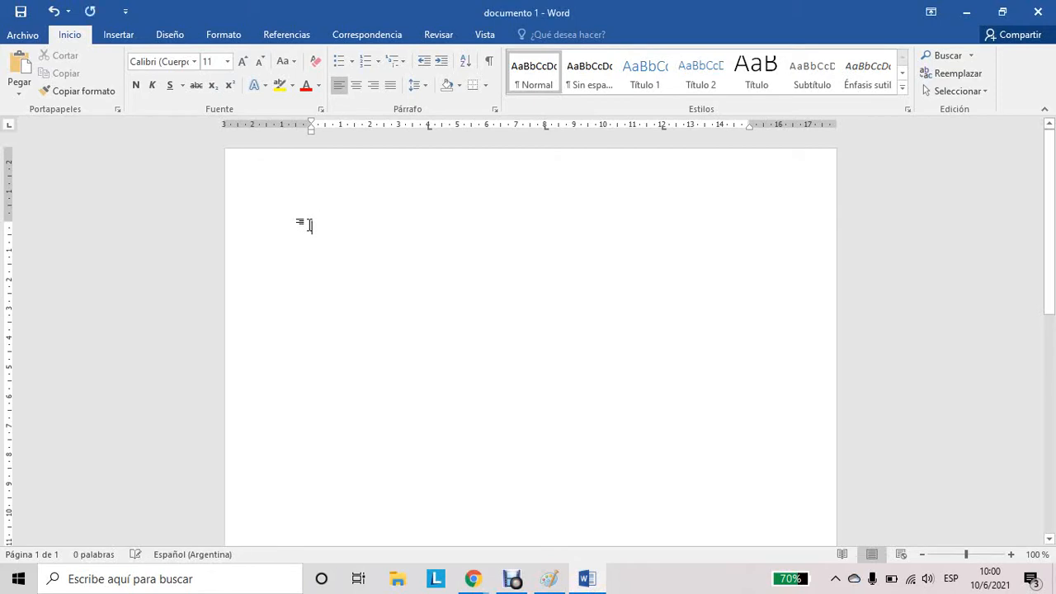
{"action": "left_click", "coordinate": [494, 109]}
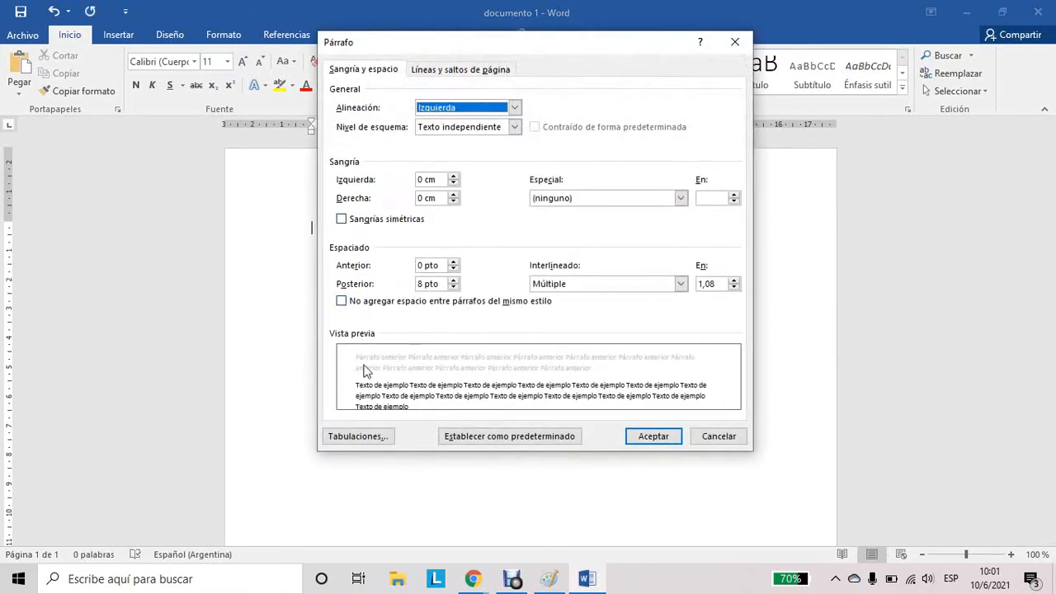
{"action": "left_click", "coordinate": [354, 434]}
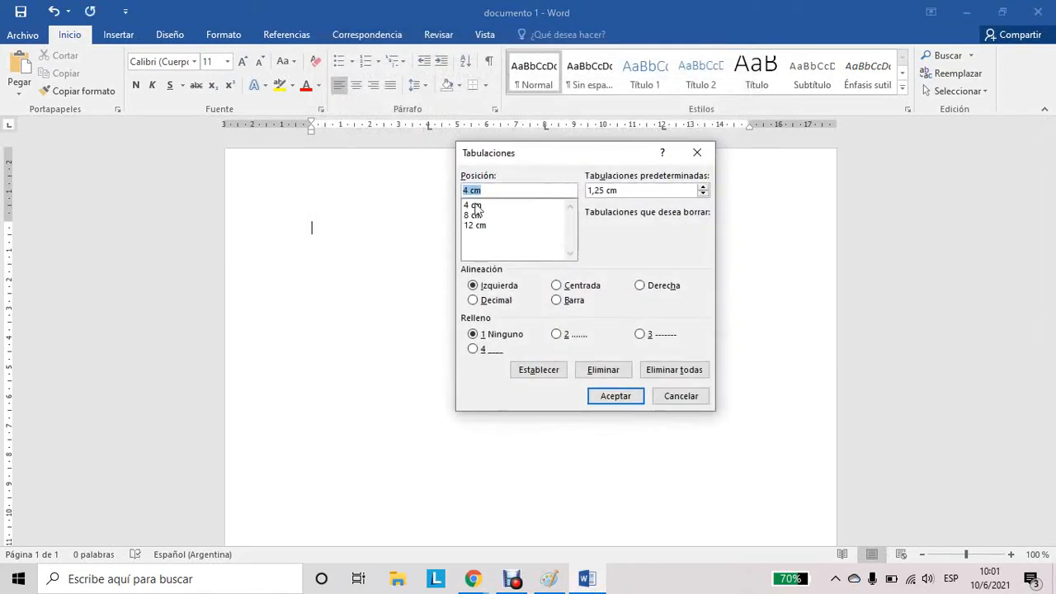
{"action": "left_click", "coordinate": [603, 369]}
{"action": "left_click", "coordinate": [674, 369]}
{"action": "left_click", "coordinate": [620, 395]}
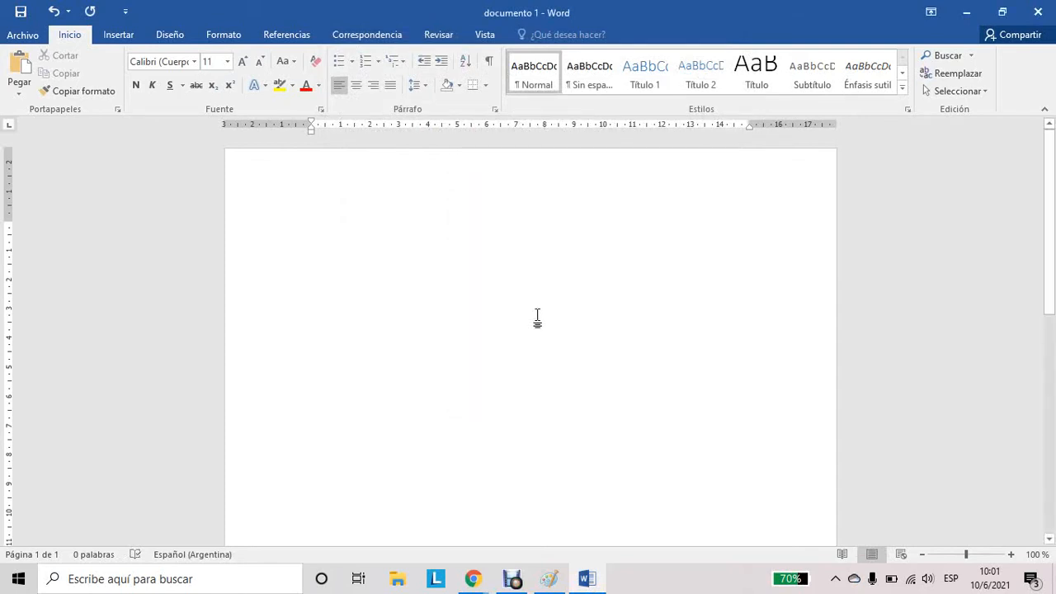
{"action": "key", "text": "Tab"}
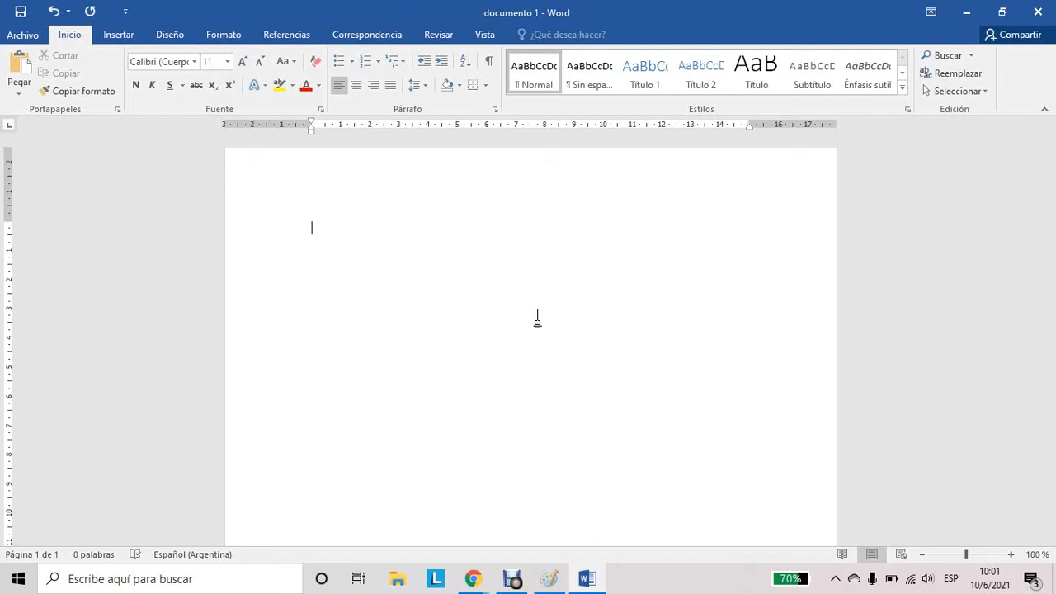
Set new left-aligned tab stops without leaders at 4, 8 and 12 cm for the empty paragraph
{"action": "left_click", "coordinate": [495, 110]}
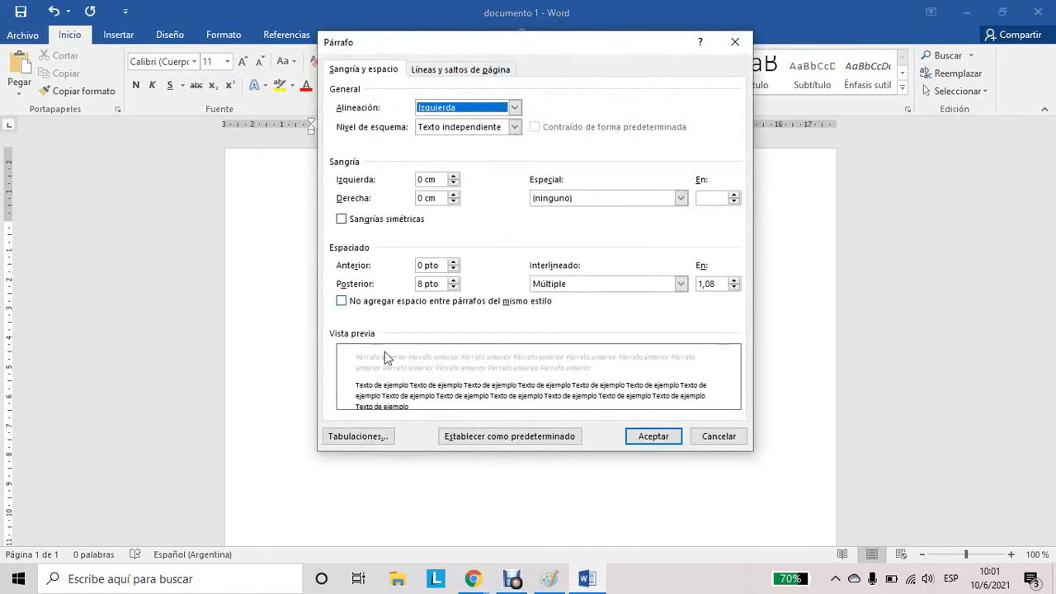
{"action": "left_click", "coordinate": [358, 436]}
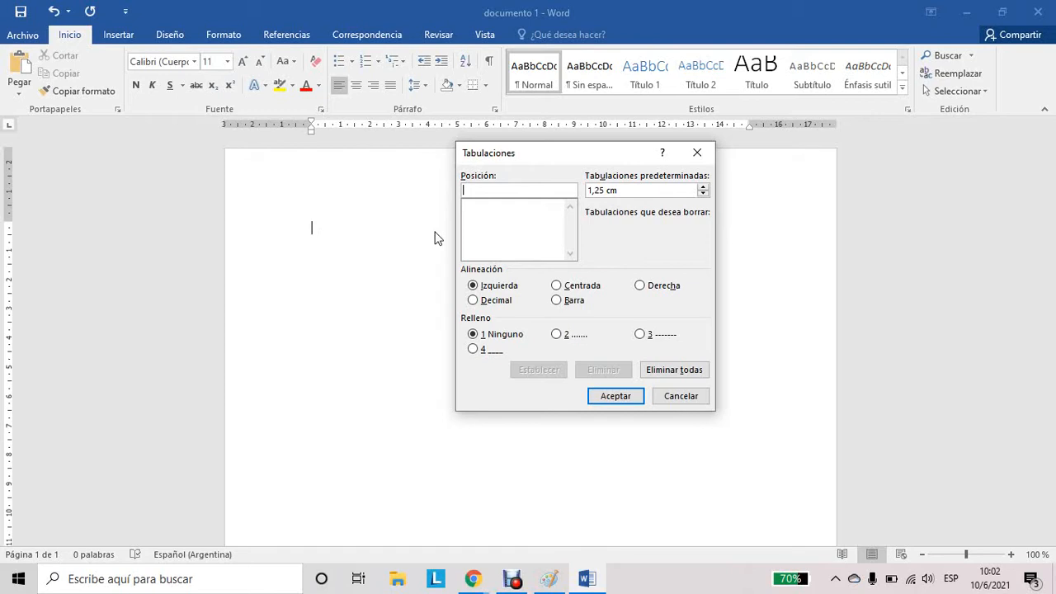
{"action": "type", "text": "4"}
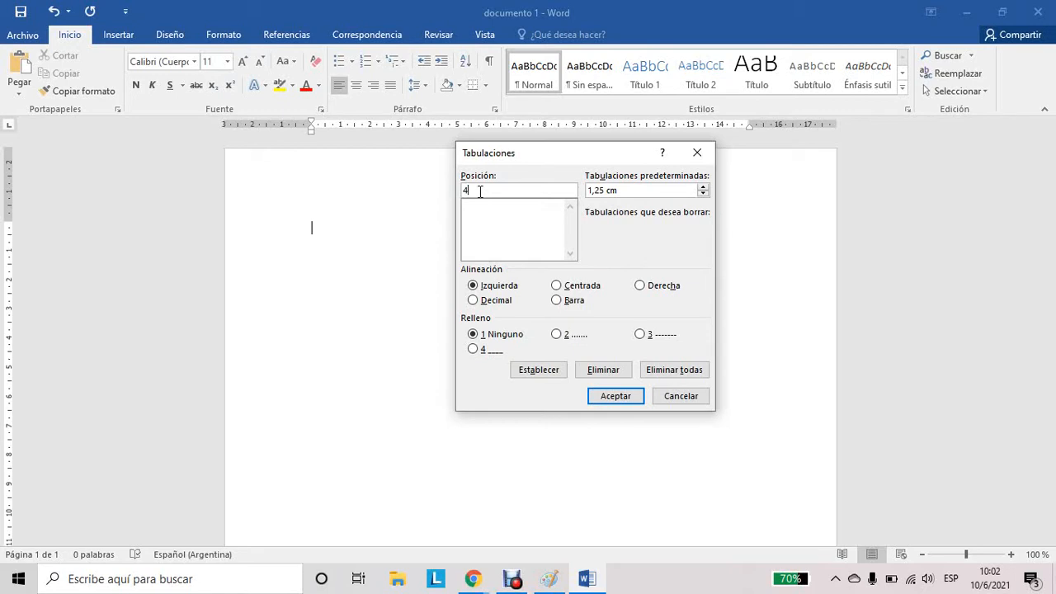
{"action": "left_click", "coordinate": [555, 373]}
{"action": "left_click", "coordinate": [477, 206]}
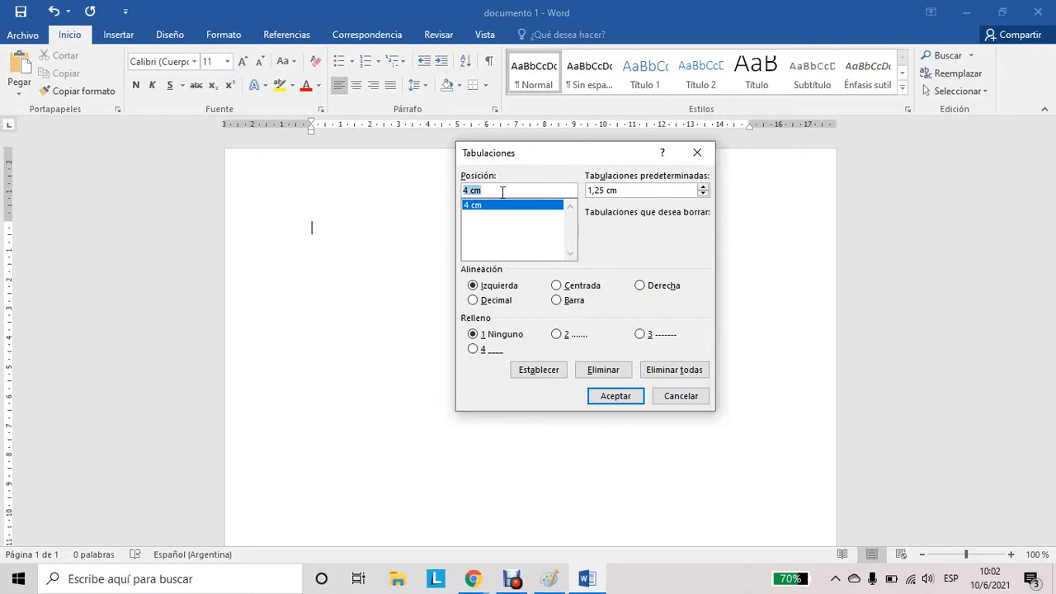
{"action": "type", "text": "8"}
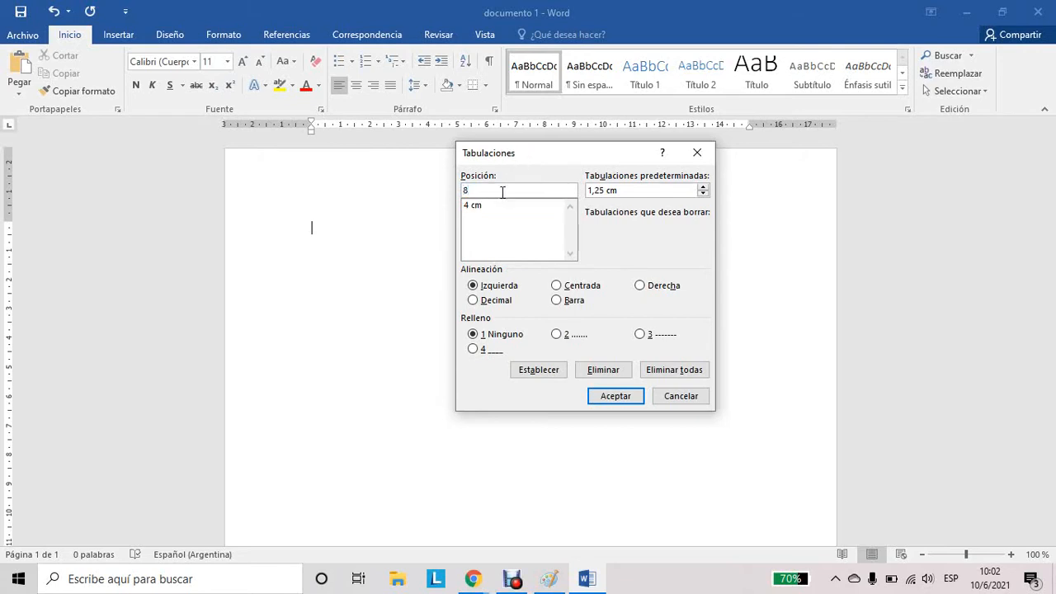
{"action": "left_click", "coordinate": [538, 372]}
{"action": "type", "text": "12"}
{"action": "left_click", "coordinate": [555, 373]}
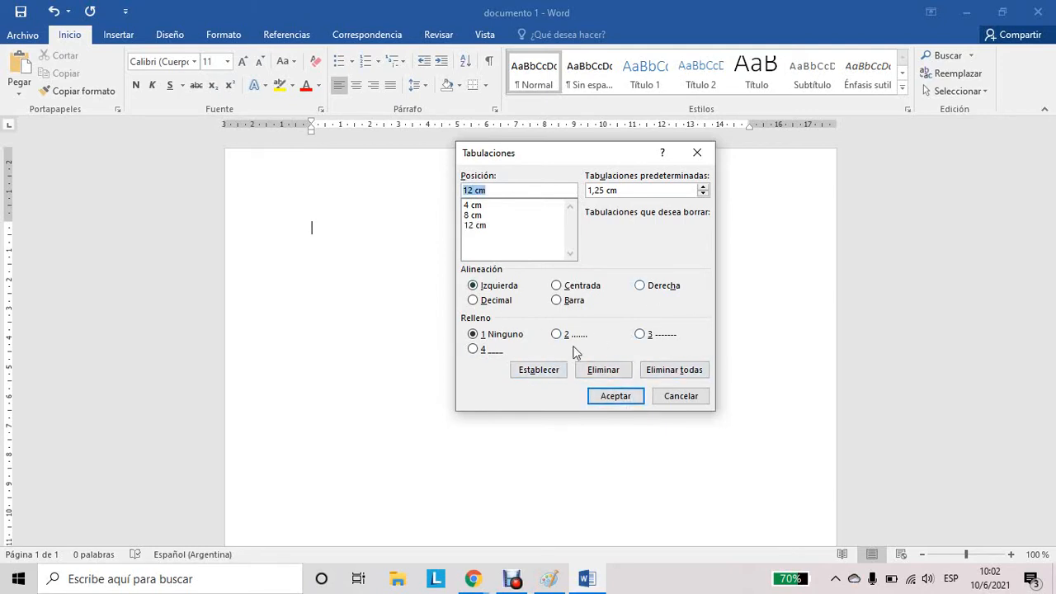
{"action": "left_click", "coordinate": [615, 396]}
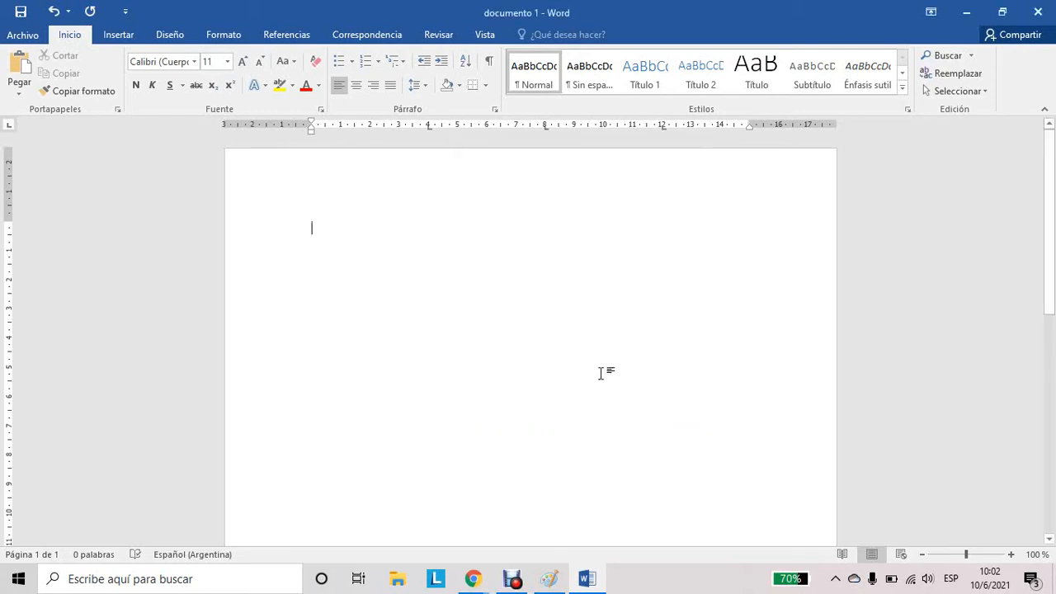
Zoom the document to 130% and examine the 4 cm and 12 cm tab stops on the horizontal ruler
{"action": "left_click", "coordinate": [1011, 556]}
{"action": "left_click", "coordinate": [1011, 556]}
{"action": "left_click", "coordinate": [1011, 555]}
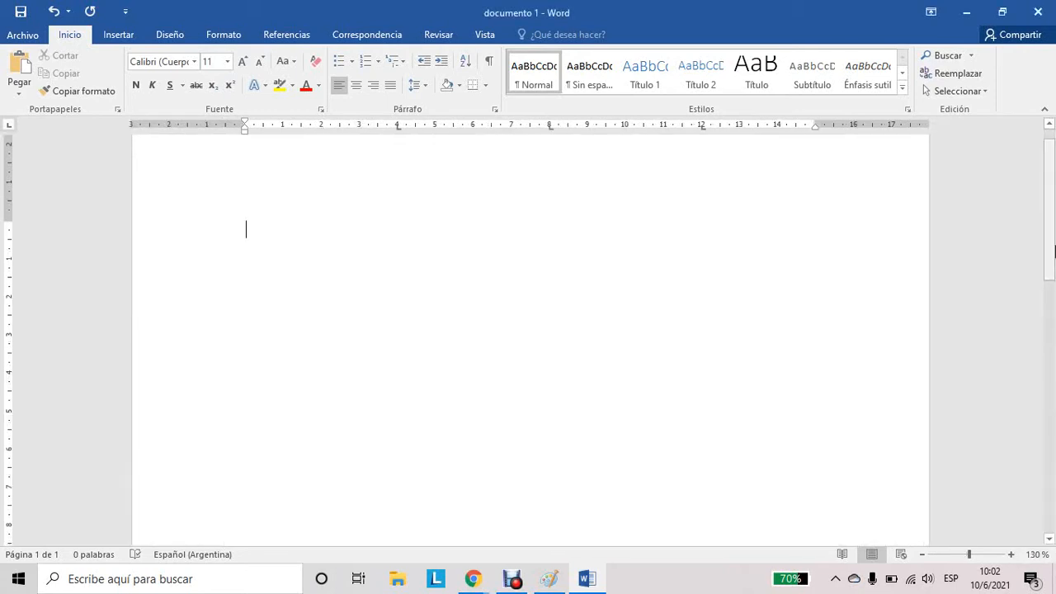
{"action": "left_click", "coordinate": [396, 125]}
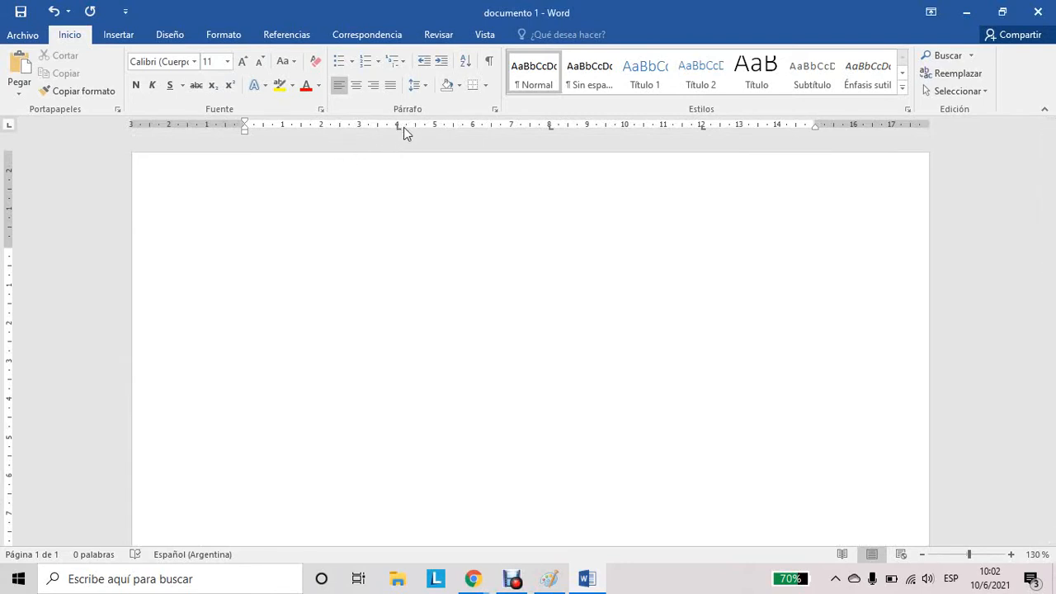
{"action": "left_click", "coordinate": [704, 129]}
{"action": "left_click", "coordinate": [701, 130]}
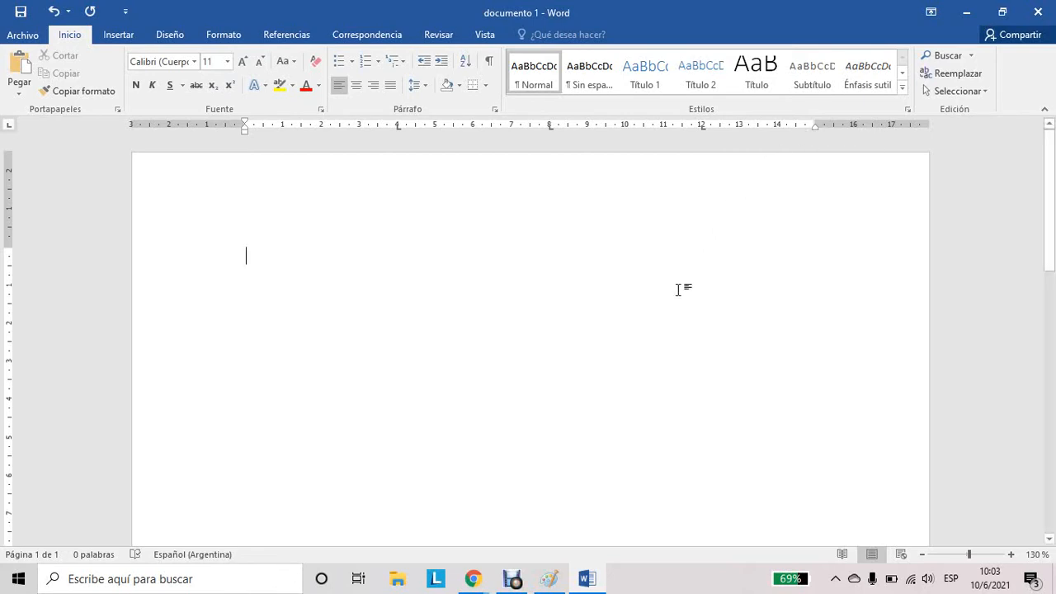
{"action": "type", "text": "AHSJDAHKJSDKJASDHAJSDAHSKDK"}
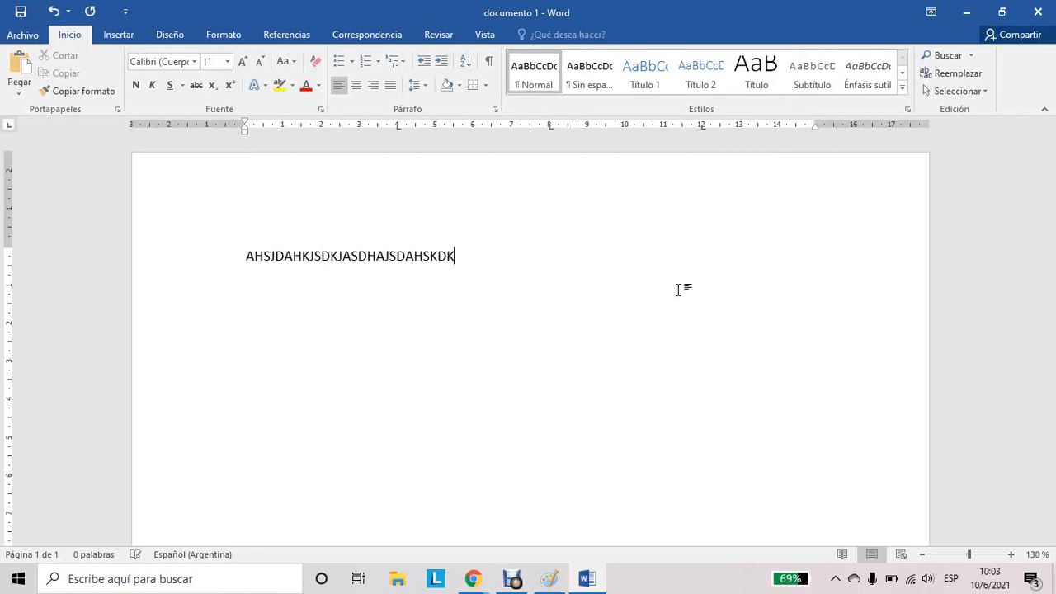
{"action": "key", "text": "BackSpace"}
{"action": "key", "text": "BackSpace"}
{"action": "key", "text": "BackSpace"}
{"action": "key", "text": "BackSpace"}
{"action": "key", "text": "BackSpace"}
{"action": "key", "text": "BackSpace"}
{"action": "key", "text": "BackSpace"}
{"action": "key", "text": "BackSpace"}
{"action": "key", "text": "BackSpace"}
{"action": "key", "text": "BackSpace"}
{"action": "key", "text": "BackSpace"}
{"action": "key", "text": "BackSpace"}
{"action": "key", "text": "BackSpace"}
{"action": "key", "text": "BackSpace"}
{"action": "key", "text": "BackSpace"}
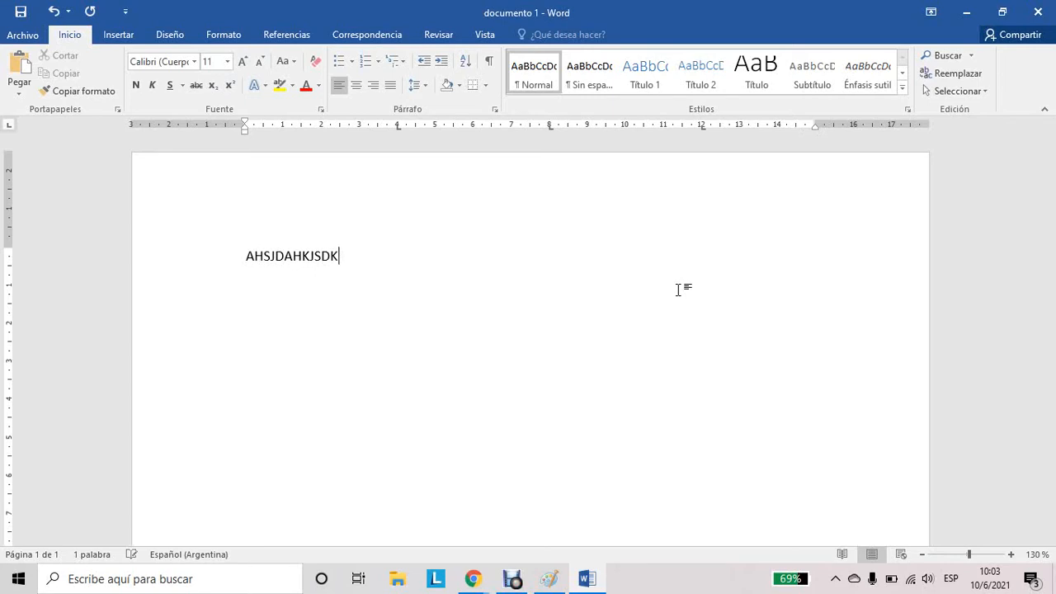
{"action": "key", "text": "BackSpace"}
{"action": "key", "text": "BackSpace"}
{"action": "key", "text": "BackSpace"}
{"action": "key", "text": "BackSpace"}
{"action": "key", "text": "BackSpace"}
{"action": "key", "text": "BackSpace"}
{"action": "key", "text": "BackSpace"}
{"action": "key", "text": "BackSpace"}
{"action": "key", "text": "BackSpace"}
{"action": "key", "text": "BackSpace"}
{"action": "key", "text": "BackSpace"}
{"action": "key", "text": "BackSpace"}
Enter ASHDASJDK, HAKJSHDKJAHS, HASKJDHAJKS and HASJKDHKJAS on one line, placing each following entry at the next tab stop
{"action": "type", "text": "ASHDASJDK"}
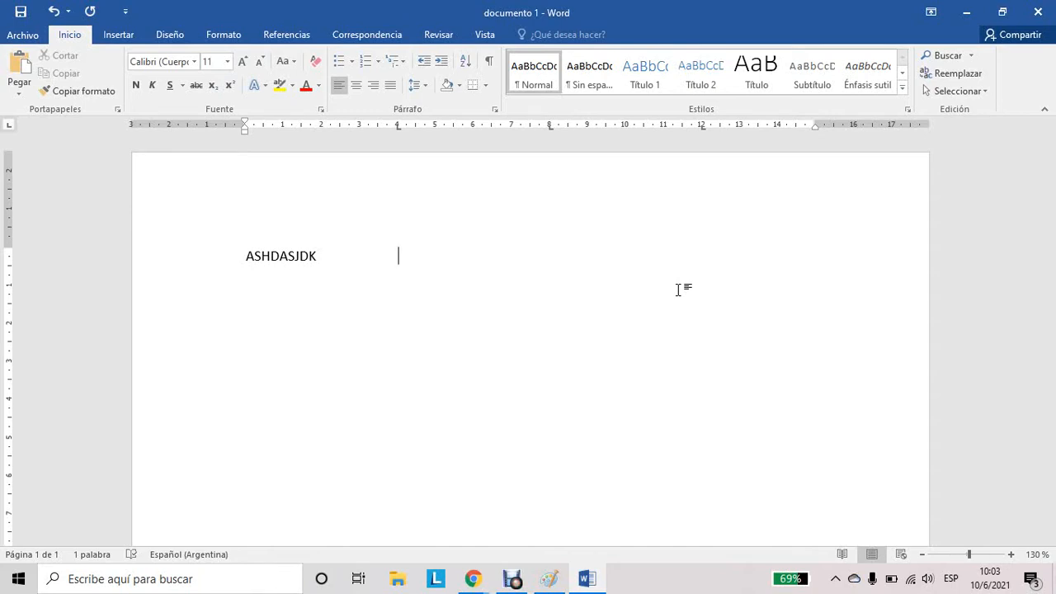
{"action": "type", "text": "HAKJSHDKJAHS"}
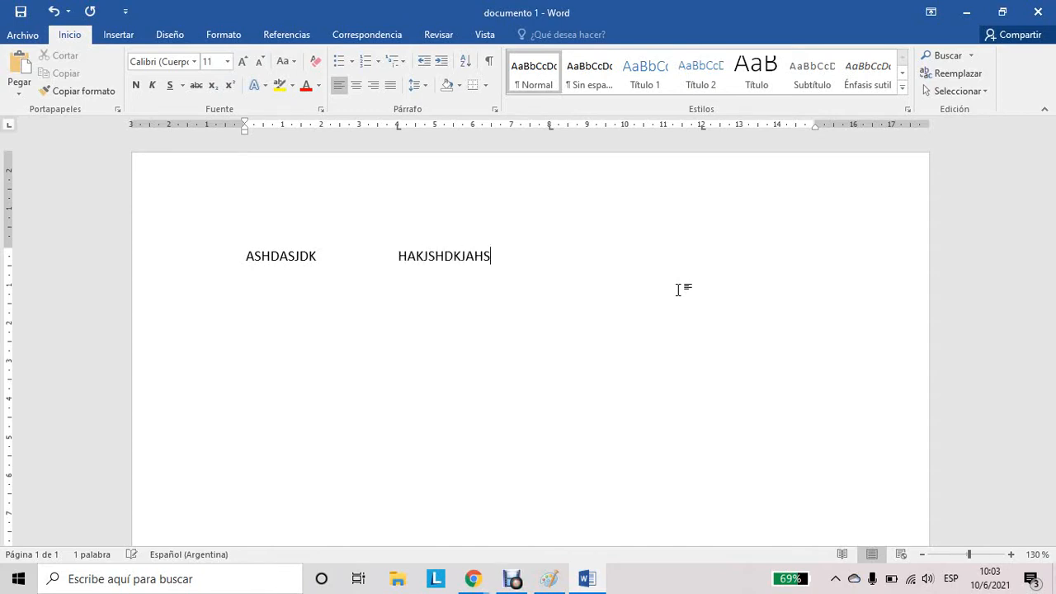
{"action": "key", "text": "Tab"}
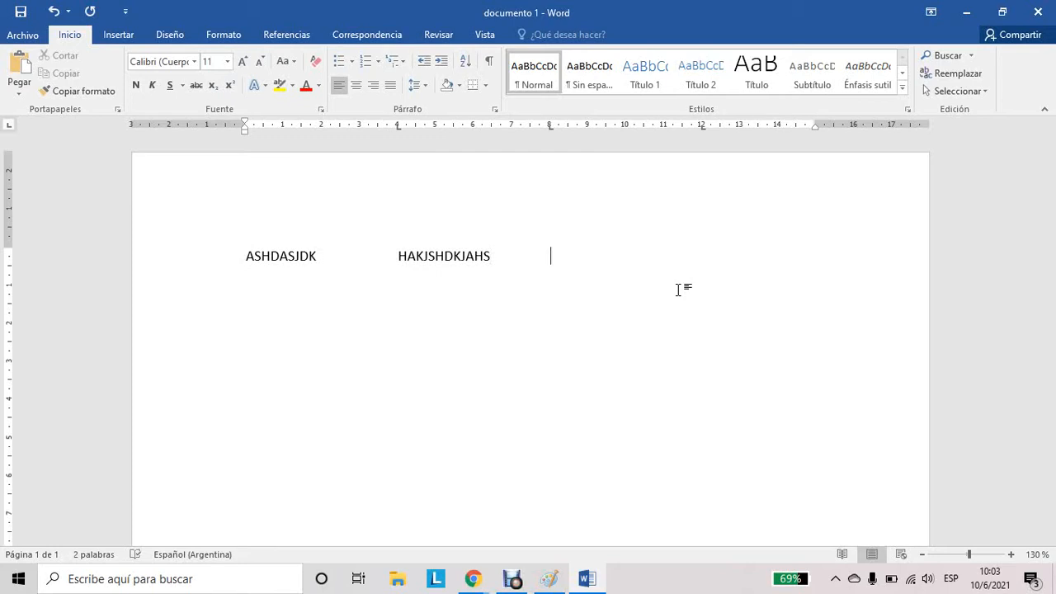
{"action": "type", "text": "HASKJDHAJKS"}
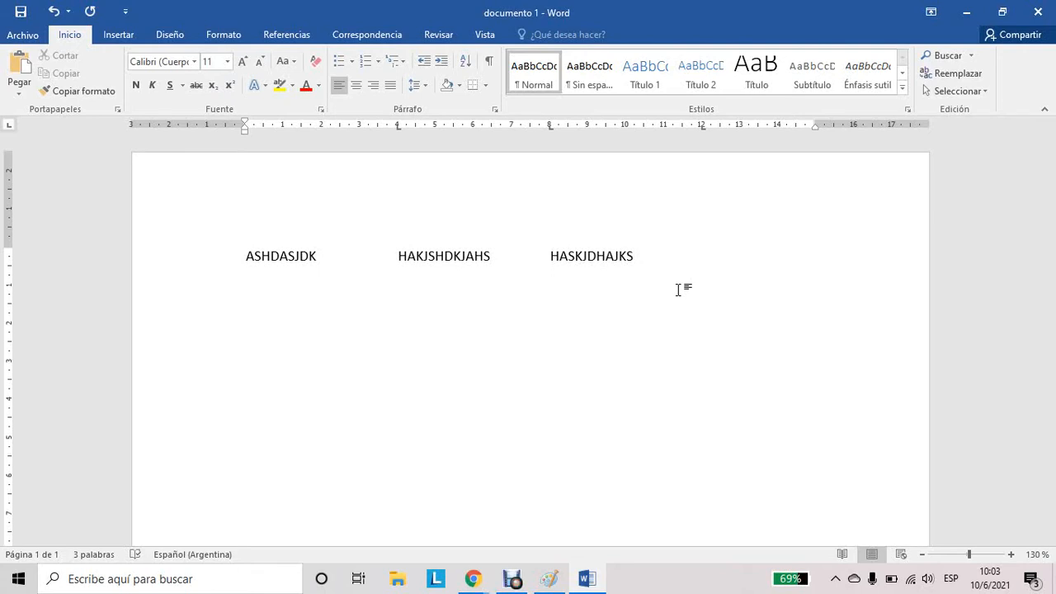
{"action": "type", "text": "HASJKDHKJAS"}
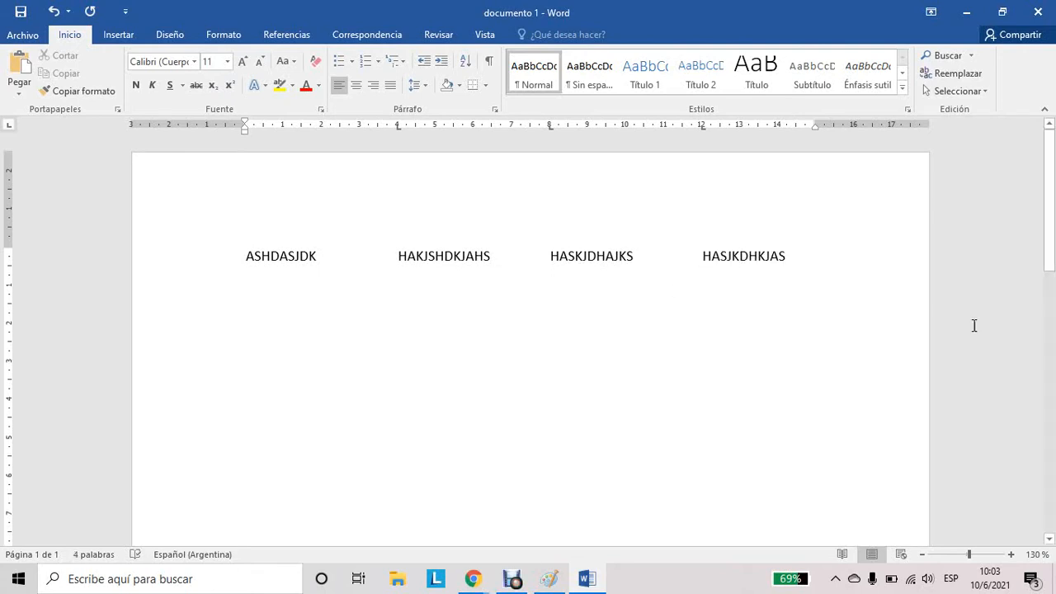
Delete the four-entry sample line and remove all of the paragraph's custom tab stops
{"action": "left_click_drag", "start_coordinate": [787, 258], "coordinate": [220, 262]}
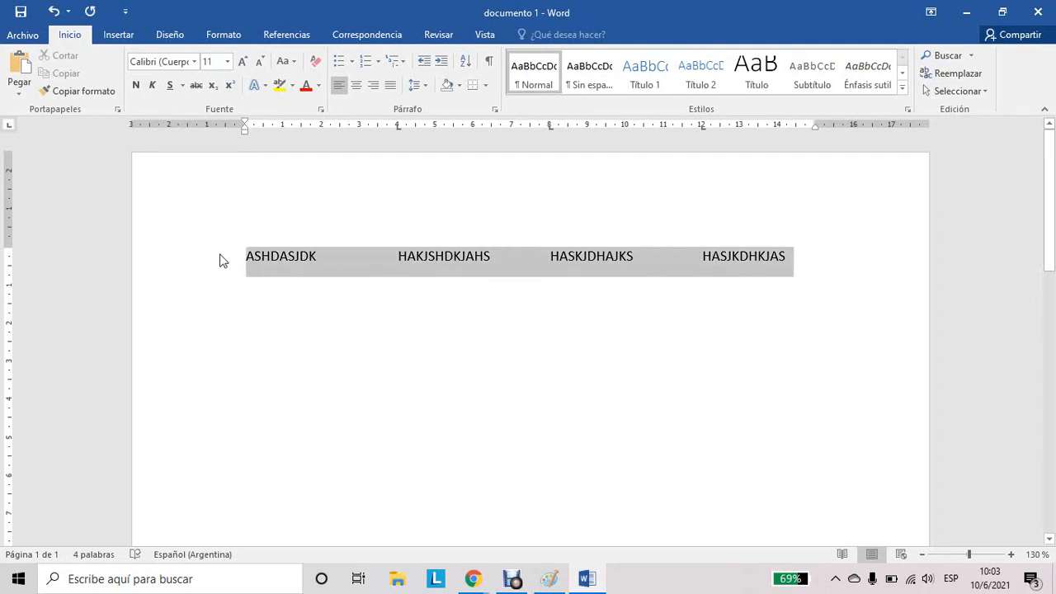
{"action": "key", "text": "BackSpace"}
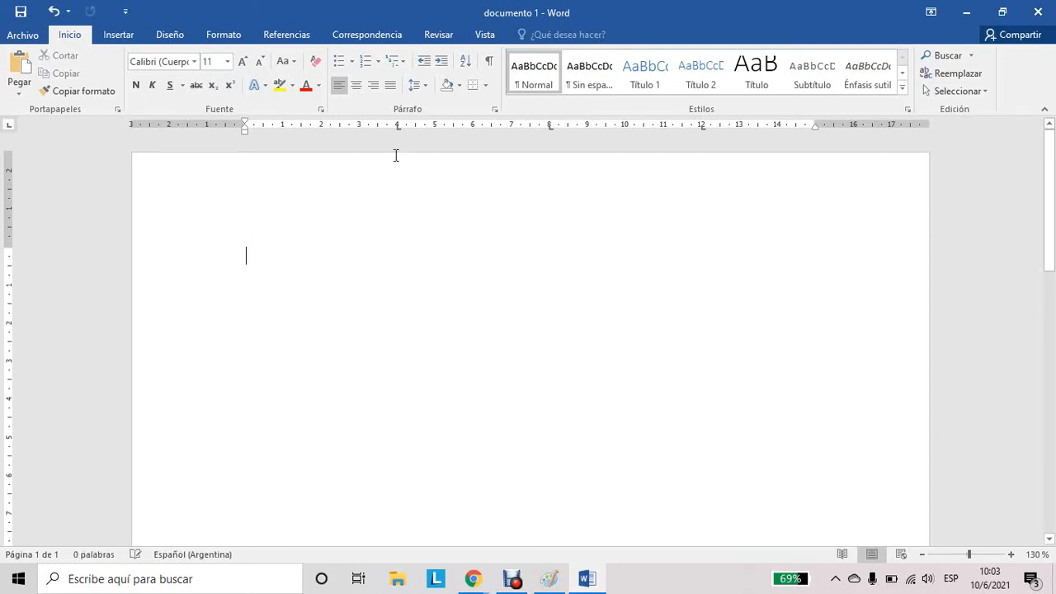
{"action": "left_click", "coordinate": [495, 108]}
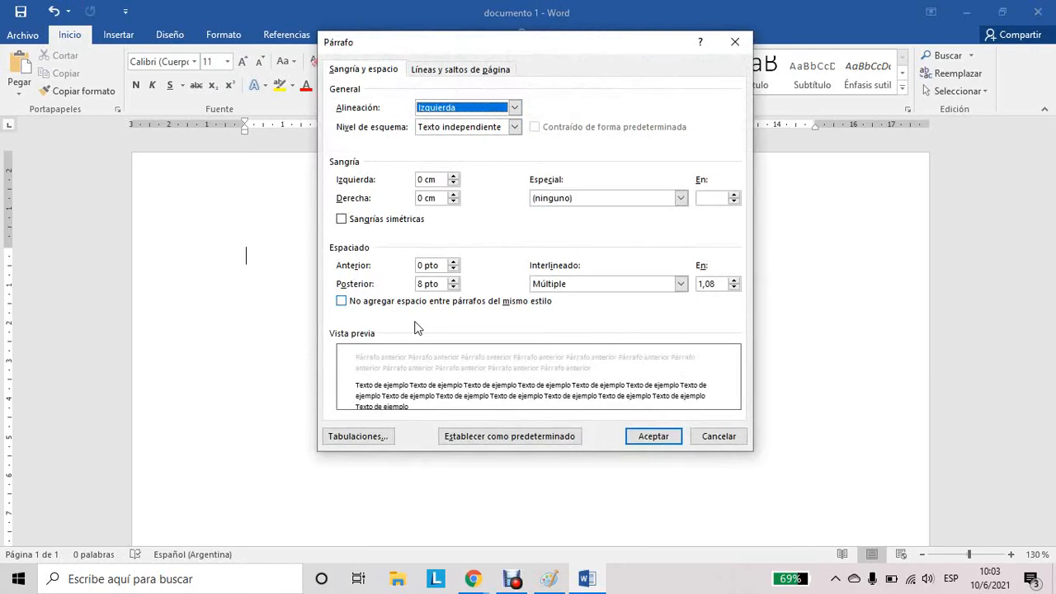
{"action": "left_click", "coordinate": [381, 438]}
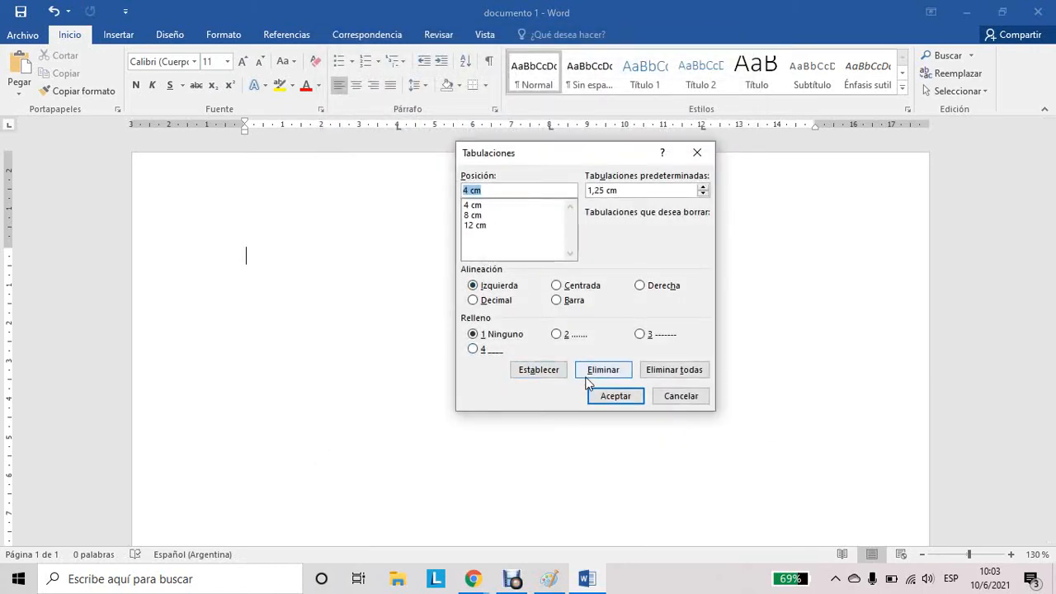
{"action": "left_click", "coordinate": [657, 378]}
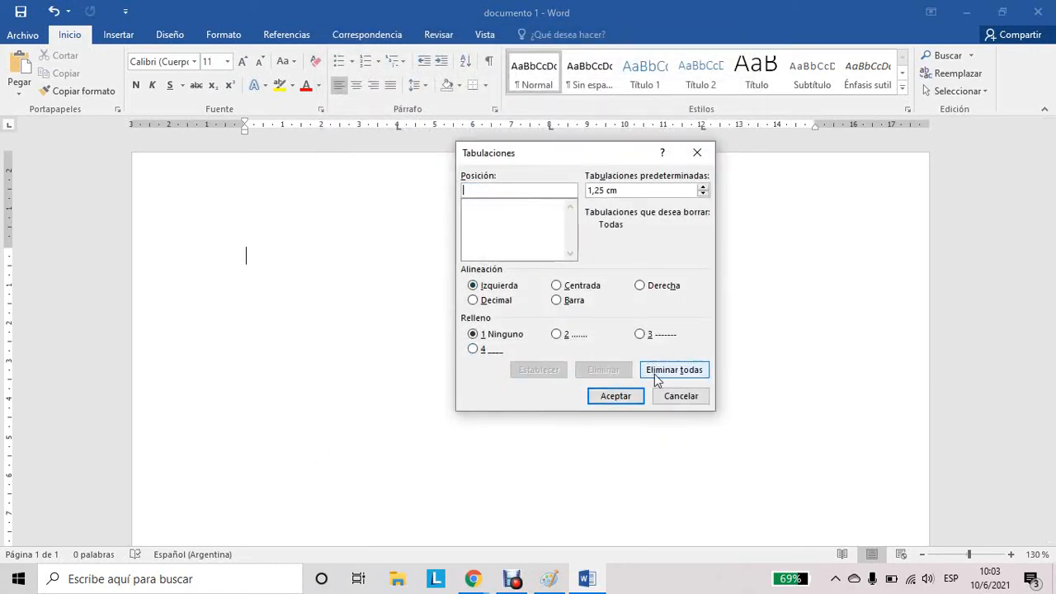
{"action": "left_click", "coordinate": [616, 397]}
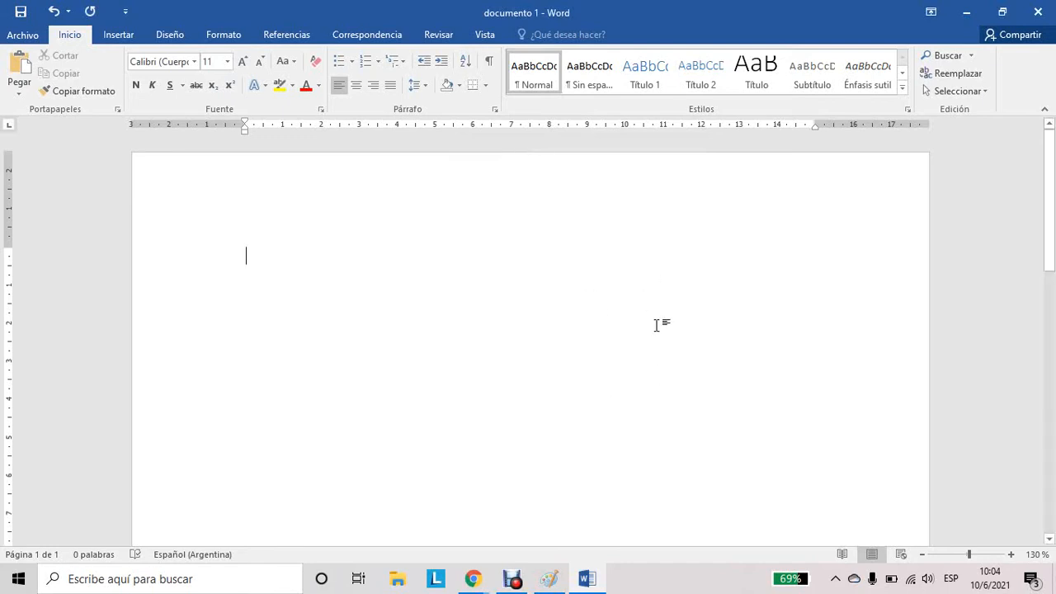
Set a single left-aligned tab stop without leader at 10 cm for the empty paragraph
{"action": "key", "text": "Caps_Lock"}
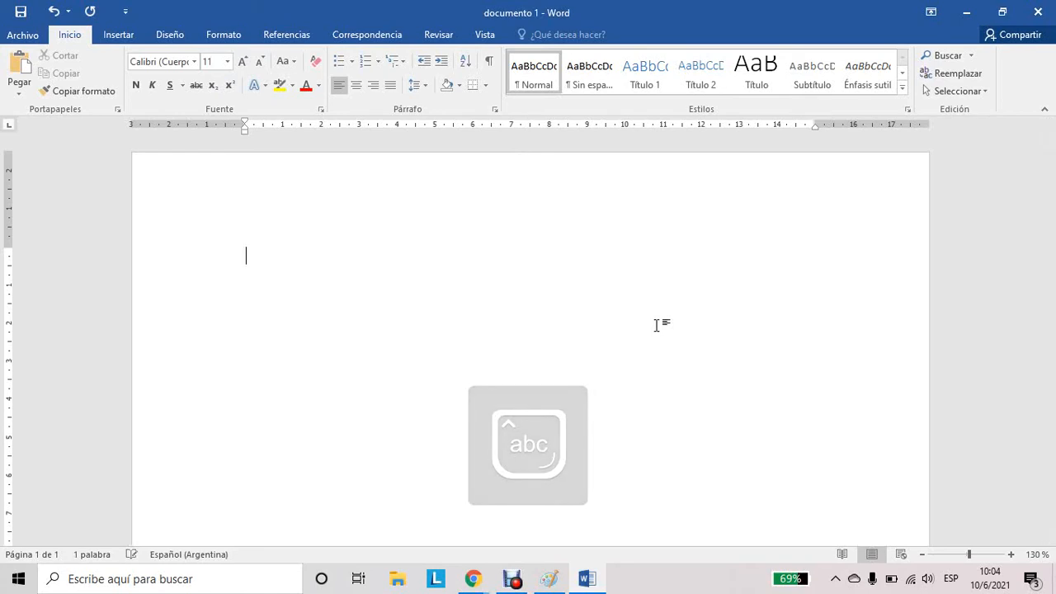
{"action": "left_click", "coordinate": [494, 109]}
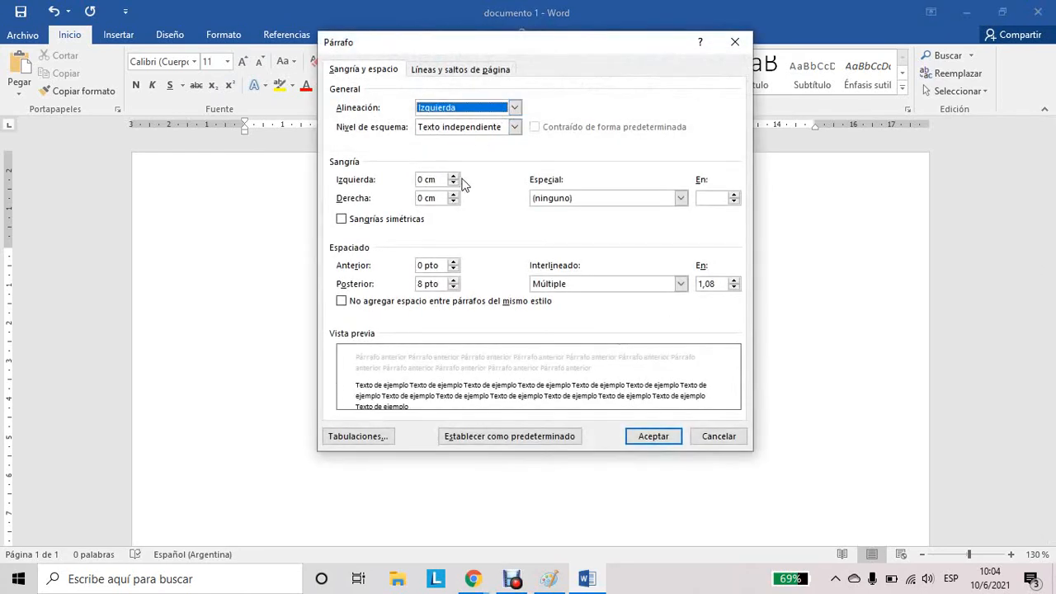
{"action": "left_click", "coordinate": [368, 437]}
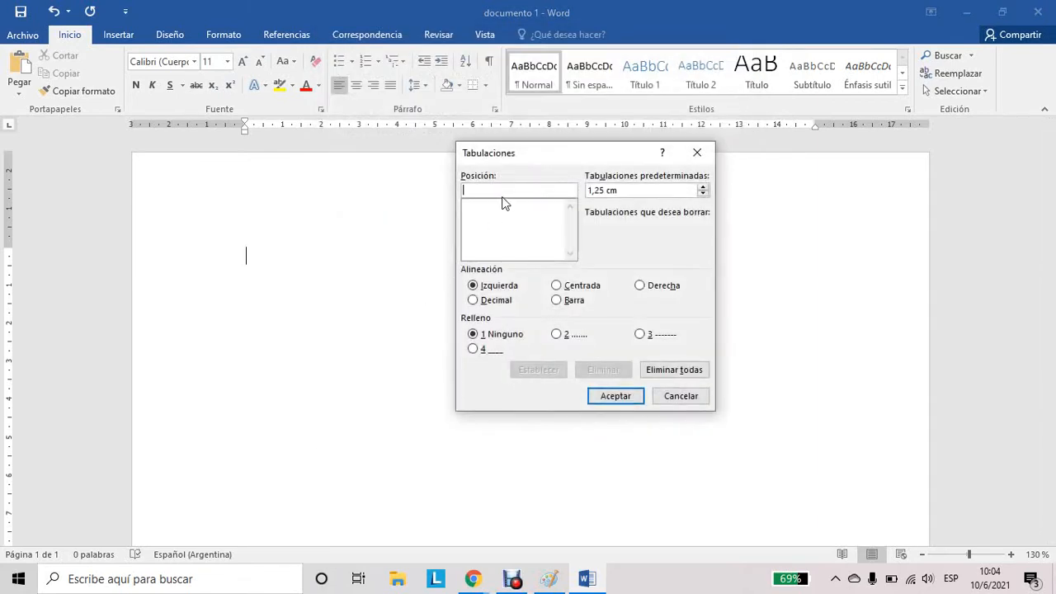
{"action": "type", "text": "10"}
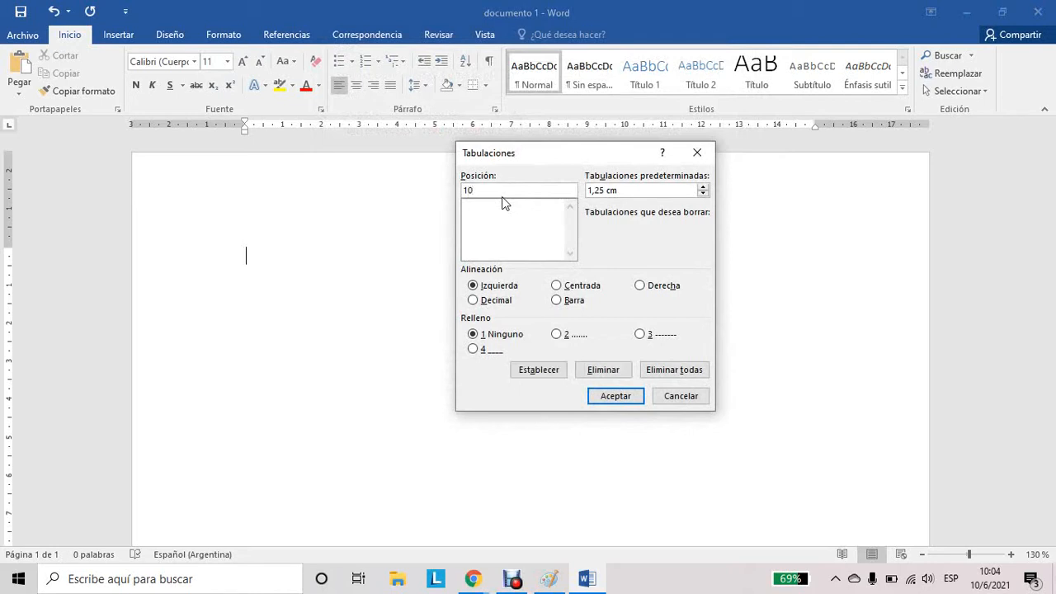
{"action": "left_click", "coordinate": [616, 396]}
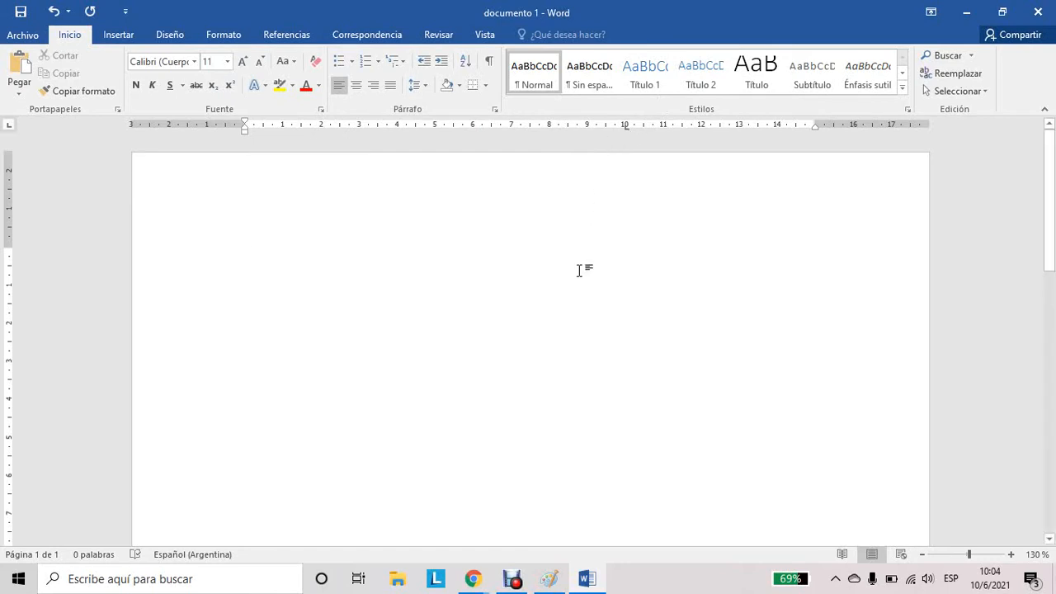
Enter the index line "Parte 1: Hardaware" followed by a row of dots, with "Pag 01" at the 10 cm tab stop
{"action": "type", "text": "N"}
{"action": "key", "text": "BackSpace"}
{"action": "type", "text": "Par"}
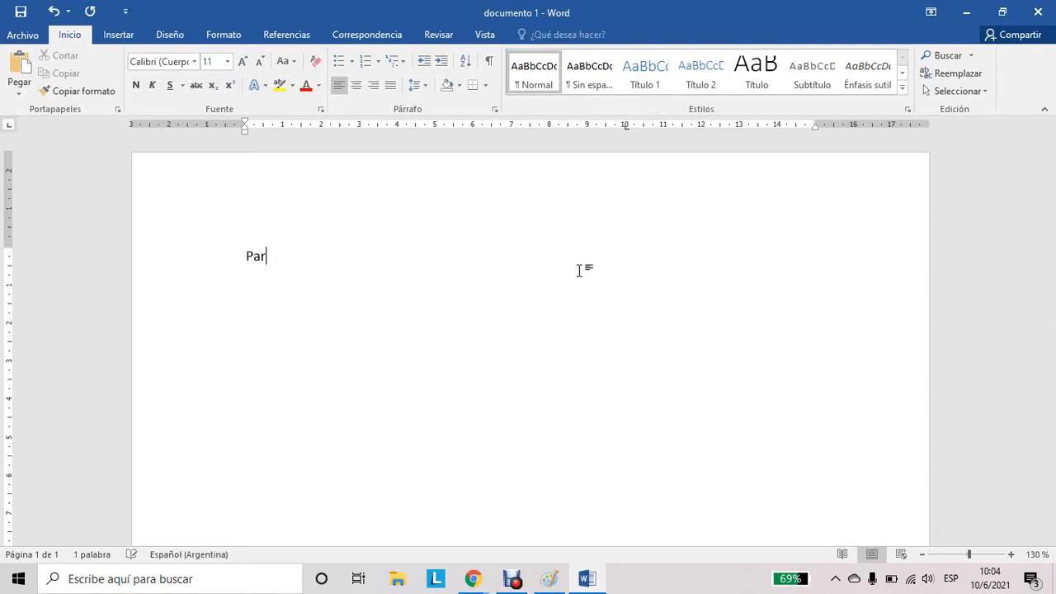
{"action": "type", "text": "te 1: H"}
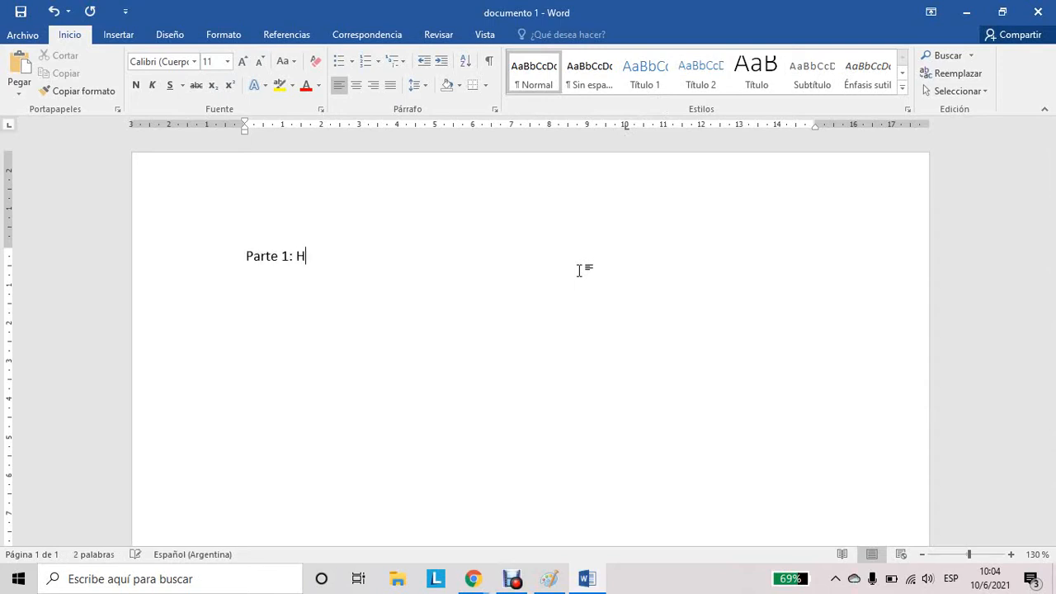
{"action": "type", "text": "ardaware..............................."}
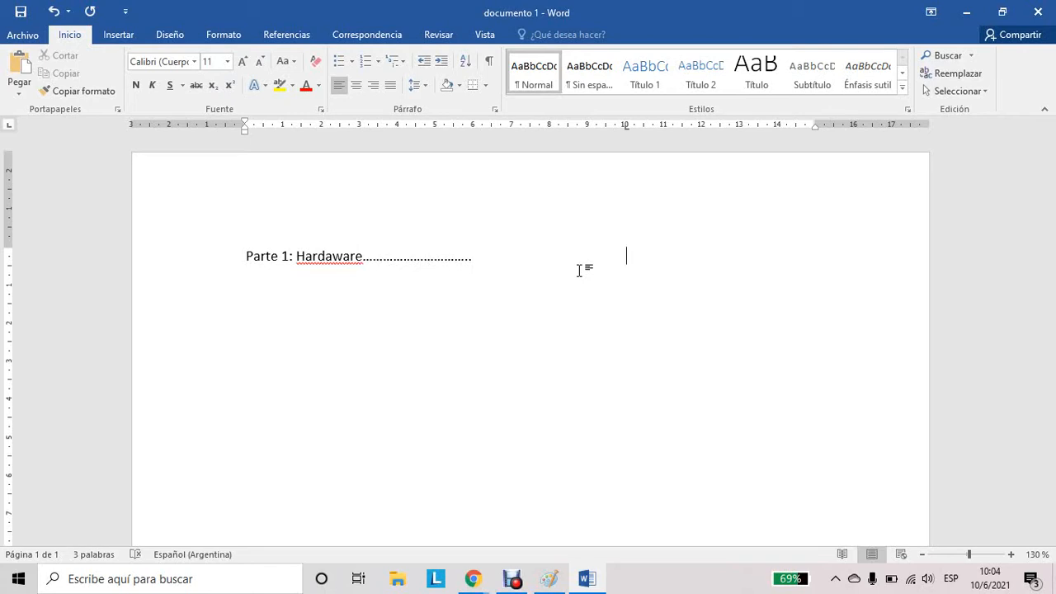
{"action": "type", "text": "                                              Pag 01"}
{"action": "key", "text": "Return"}
Start the second index line with "Parte 2: Software" and delete the row of dots after "Hardaware" in the first line
{"action": "type", "text": "Parte"}
{"action": "type", "text": "2"}
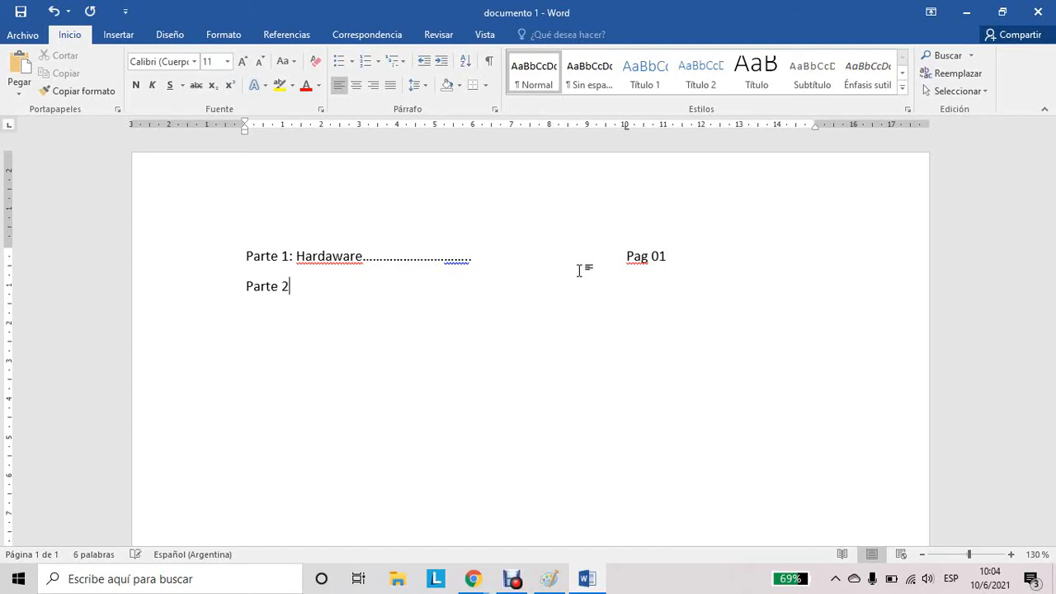
{"action": "type", "text": ": Software"}
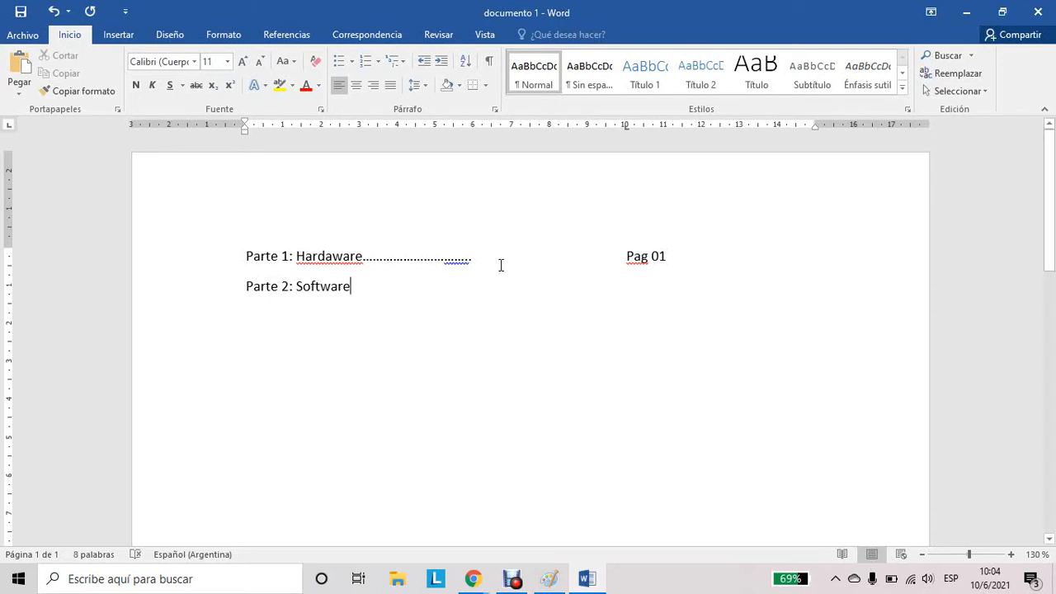
{"action": "left_click_drag", "start_coordinate": [472, 259], "coordinate": [357, 257]}
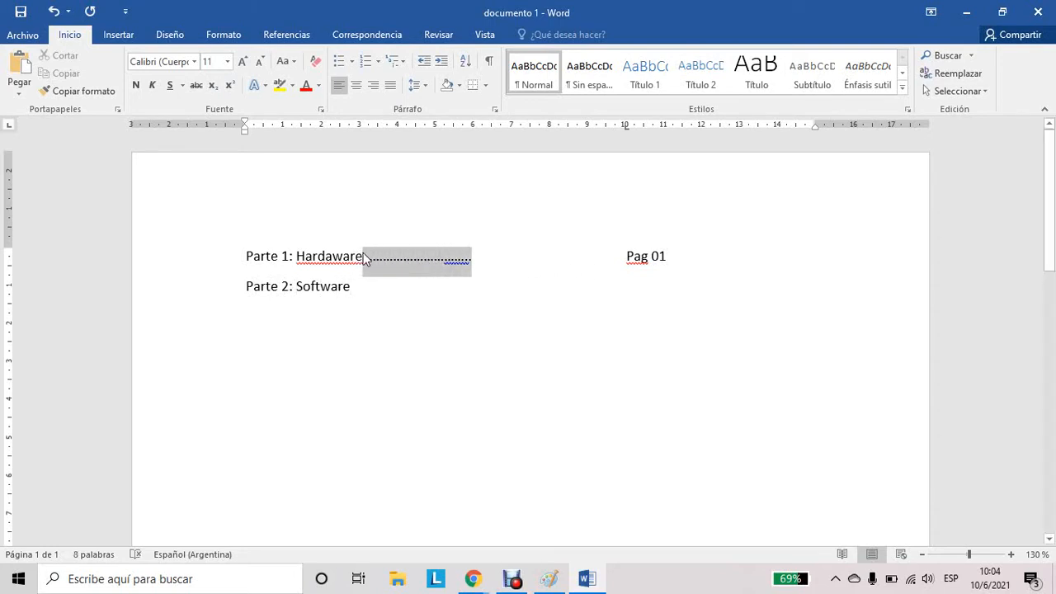
{"action": "key", "text": "Delete"}
Complete the "Parte 2" line with "Pag 03" at the tab stop and add a line "Parte 3: Internet" with "Pag 11" aligned below
{"action": "left_click", "coordinate": [364, 286]}
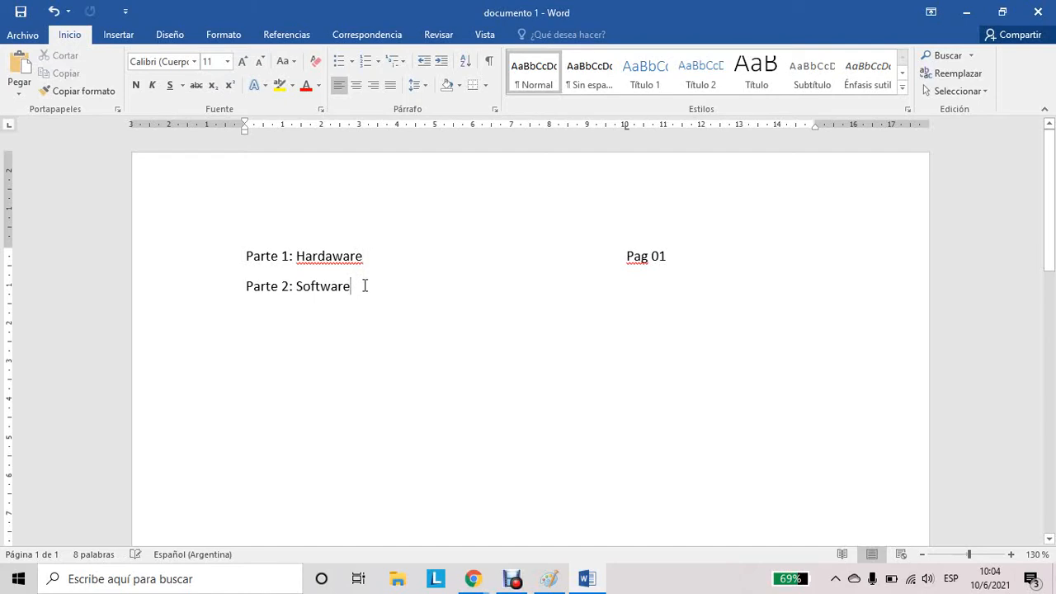
{"action": "key", "text": "Tab"}
{"action": "type", "text": "Pa"}
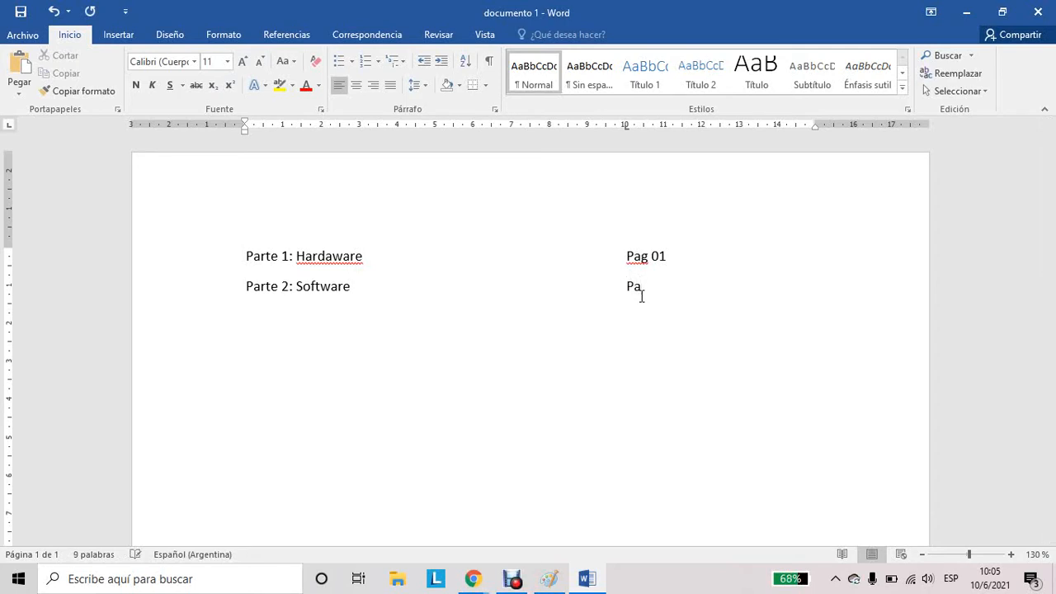
{"action": "type", "text": "g 03"}
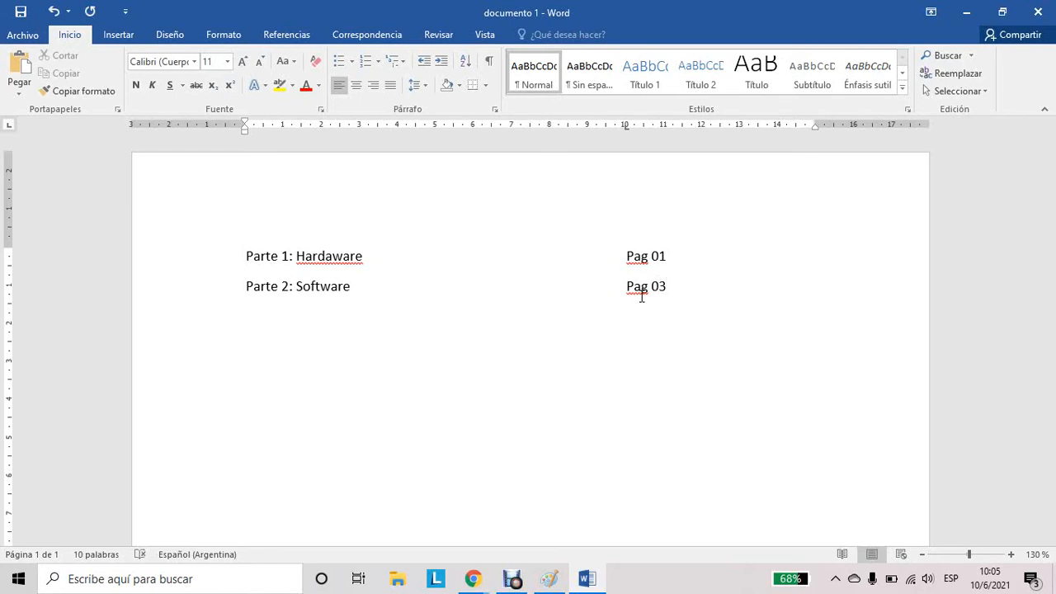
{"action": "type", "text": "arte 3: Internet"}
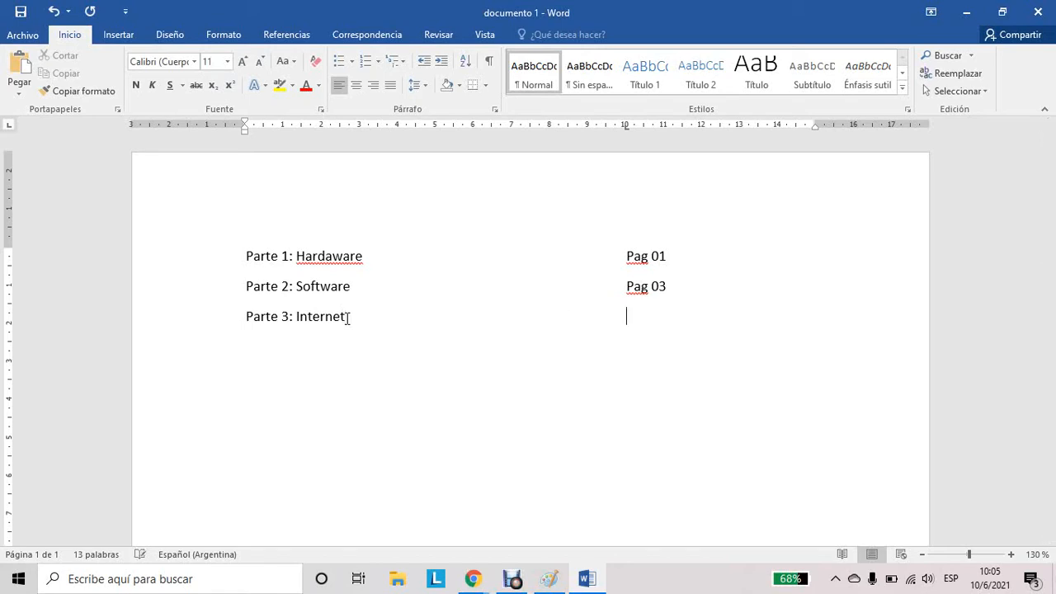
{"action": "key", "text": "Tab"}
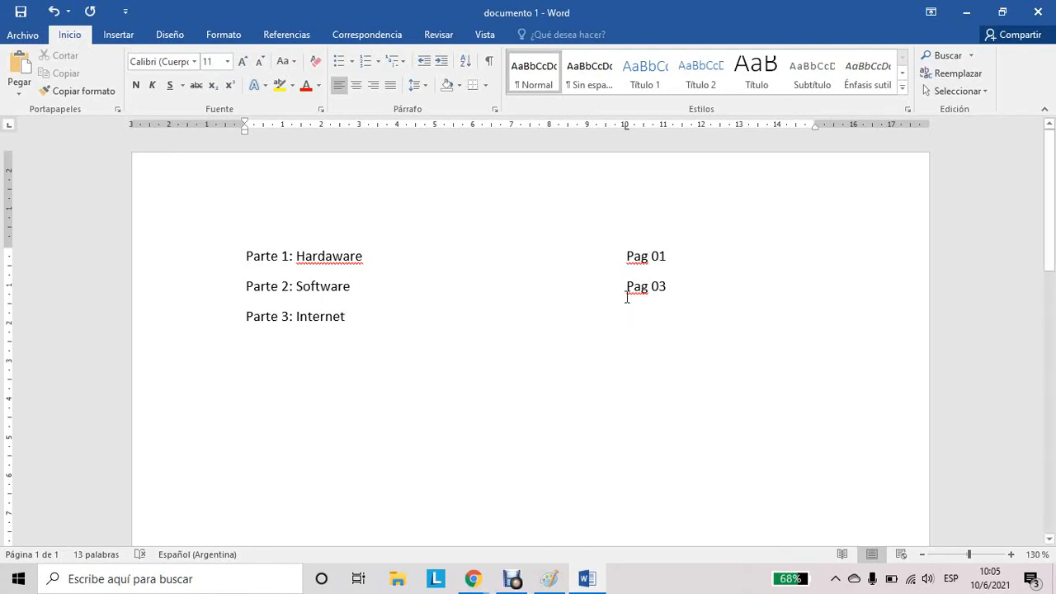
{"action": "type", "text": "Pa"}
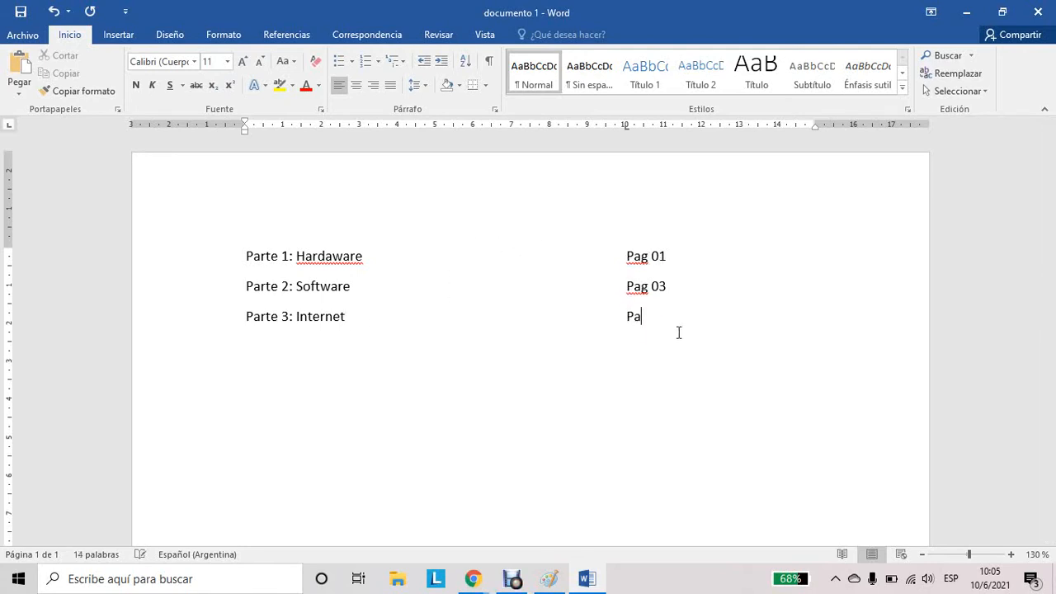
{"action": "type", "text": "g 11"}
Switch to the Google Meet call in Chrome to check its participants and messages, and return to the Word document
{"action": "left_click", "coordinate": [472, 580]}
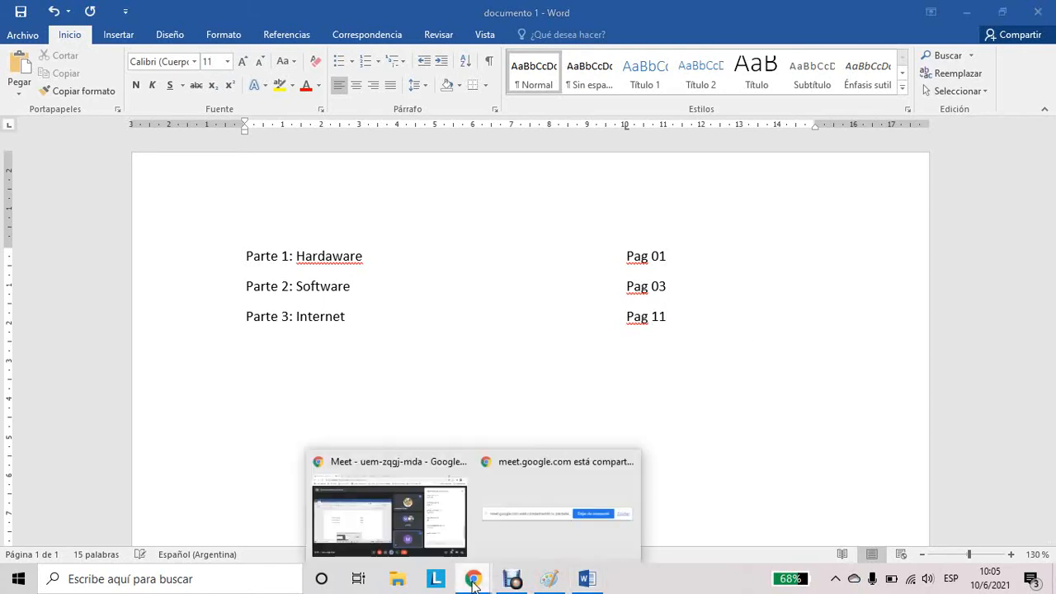
{"action": "left_click", "coordinate": [451, 518]}
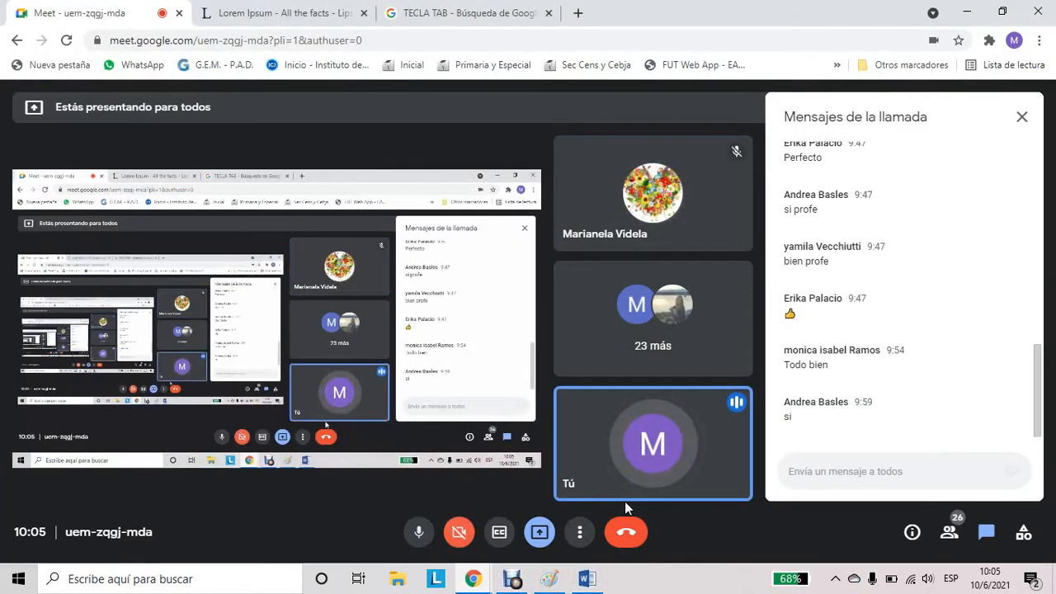
{"action": "left_click", "coordinate": [589, 580]}
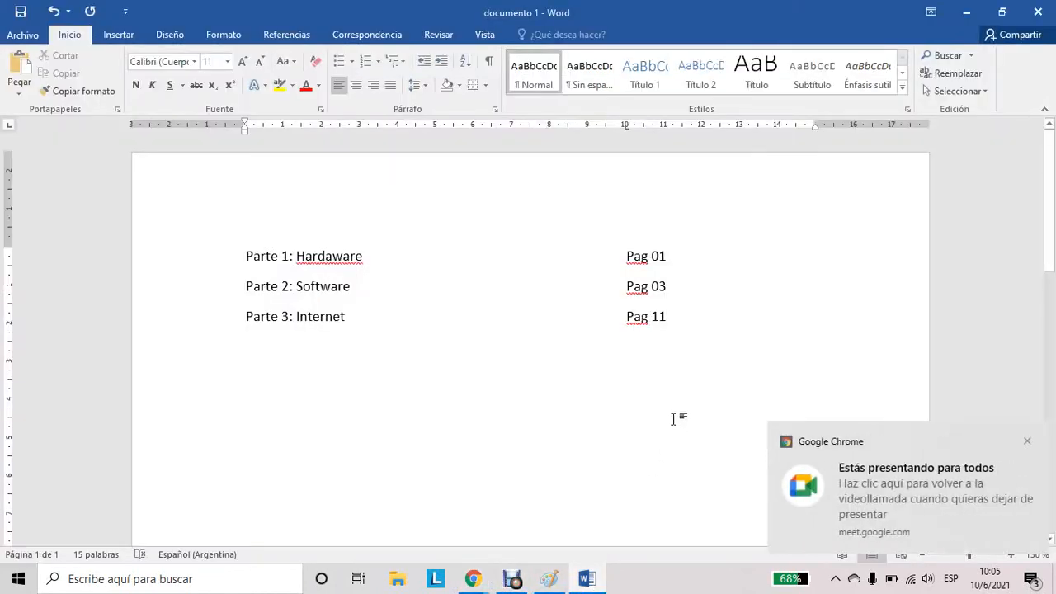
Start a new paragraph below the index and replace its tab stops with left-aligned ones at 5 cm and 12 cm without leader
{"action": "key", "text": "Return"}
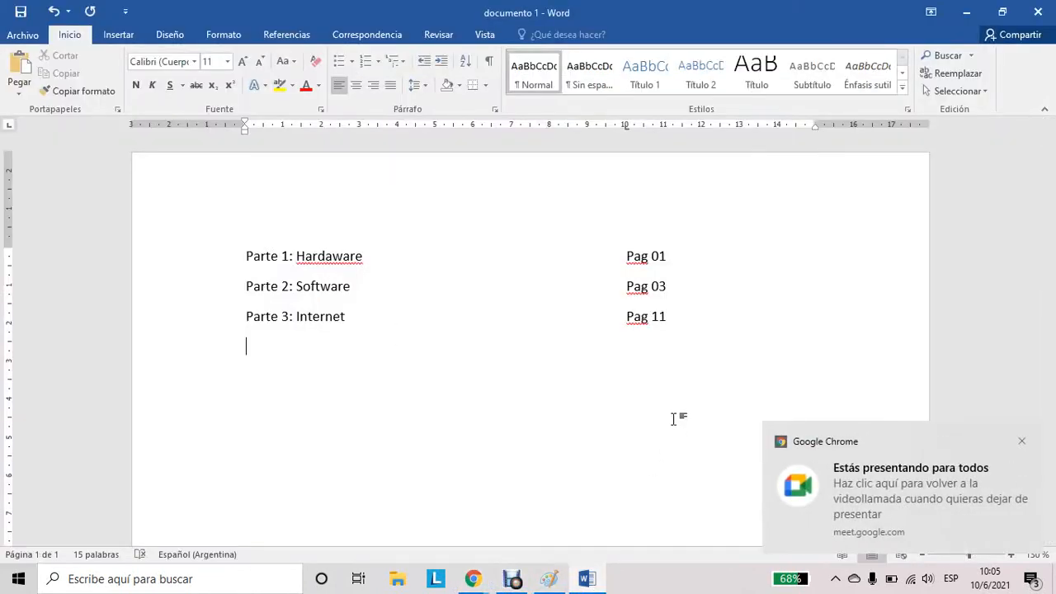
{"action": "left_click", "coordinate": [495, 110]}
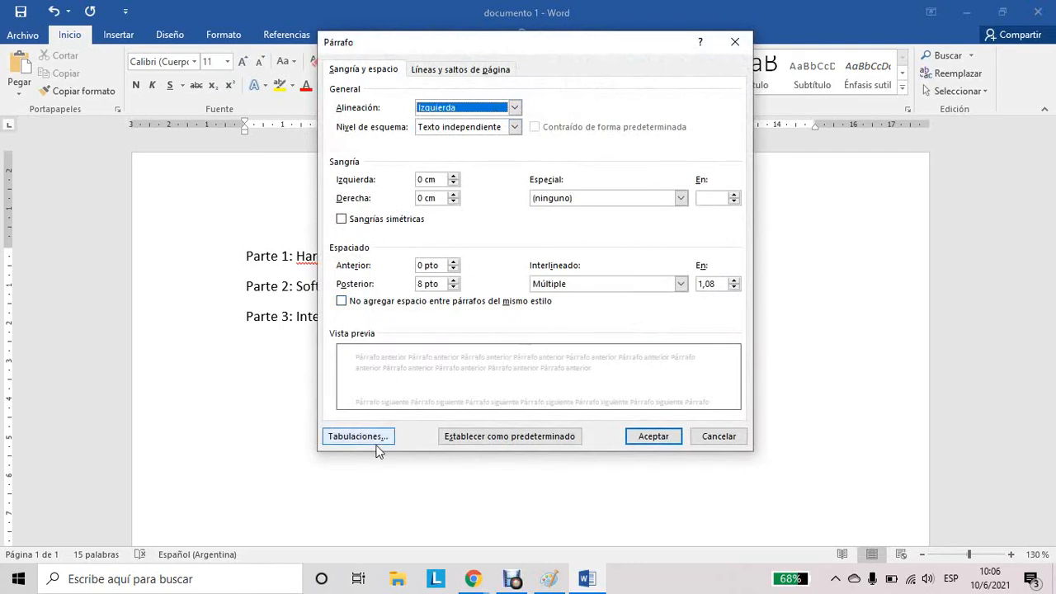
{"action": "left_click", "coordinate": [376, 444]}
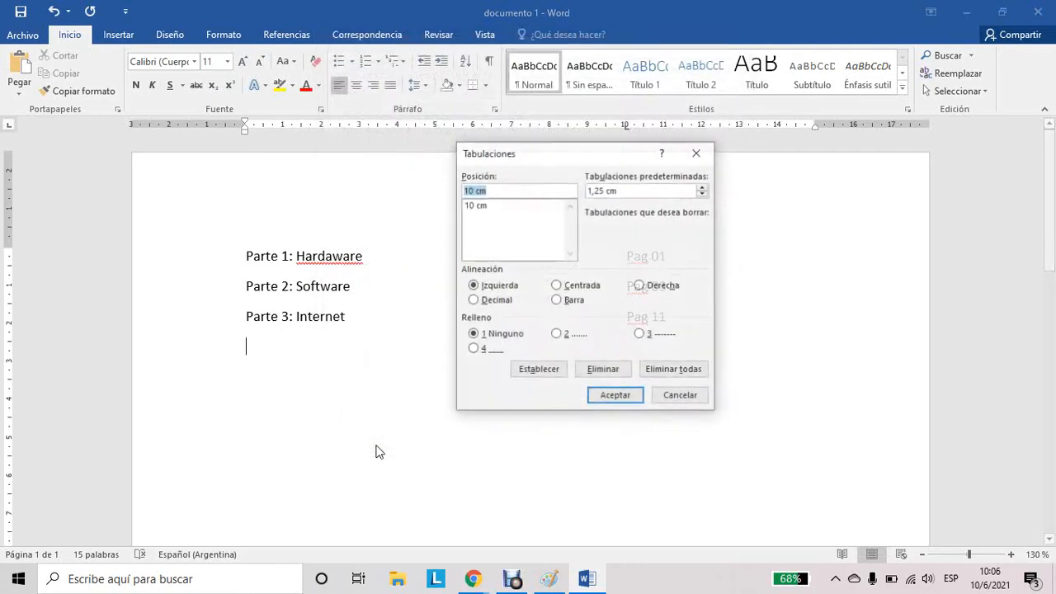
{"action": "left_click", "coordinate": [667, 371]}
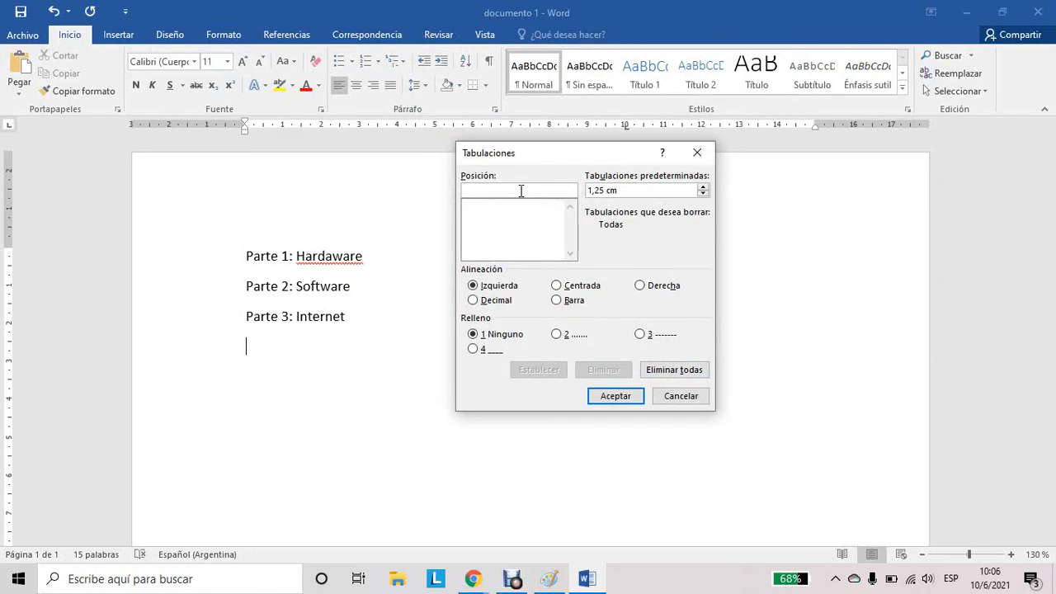
{"action": "type", "text": "5"}
{"action": "left_click", "coordinate": [551, 371]}
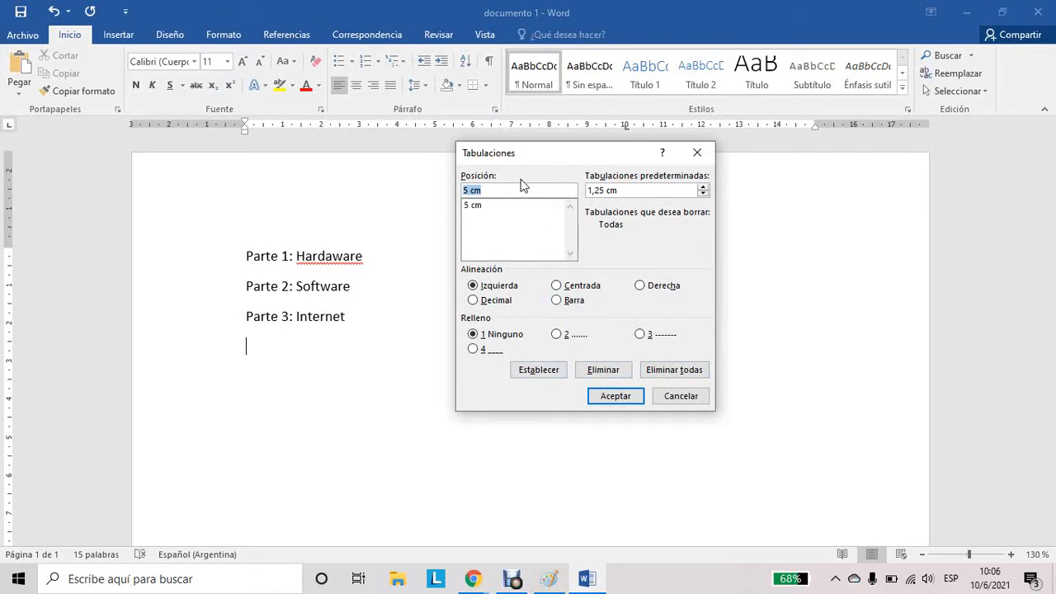
{"action": "type", "text": "12"}
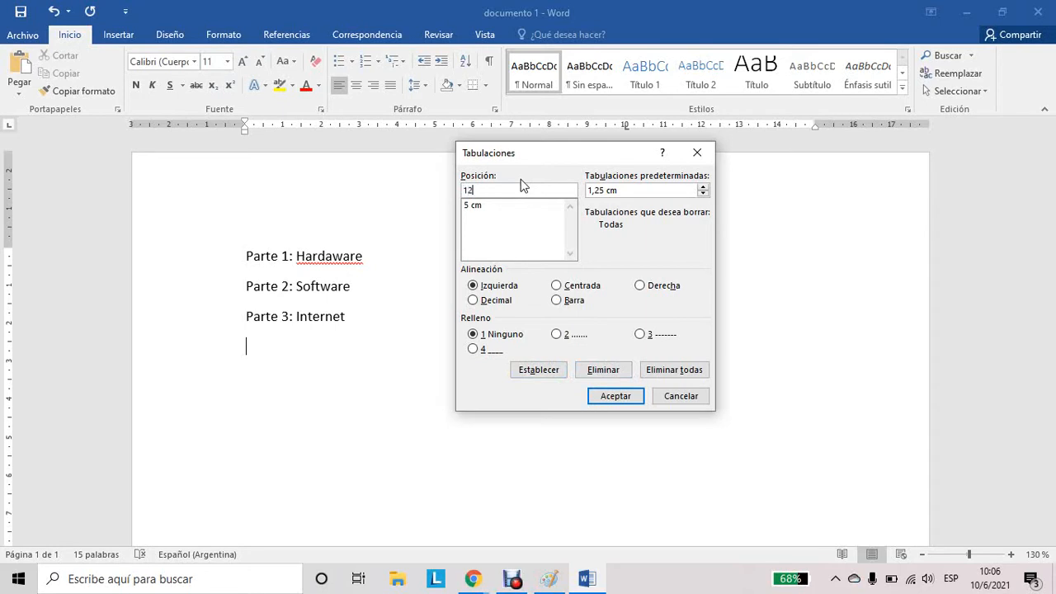
{"action": "left_click", "coordinate": [608, 396]}
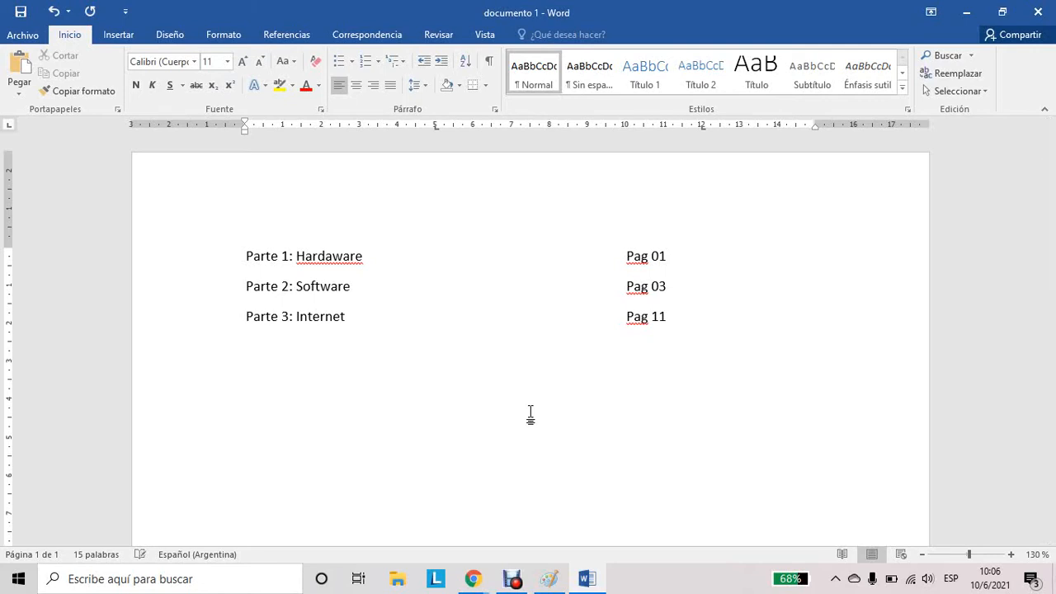
Enter "Historia de las comuptadoras" below the index, with "Primera generación" at the 5 cm stop and "Pag 13" at the 12 cm stop
{"action": "type", "text": "Historia de la"}
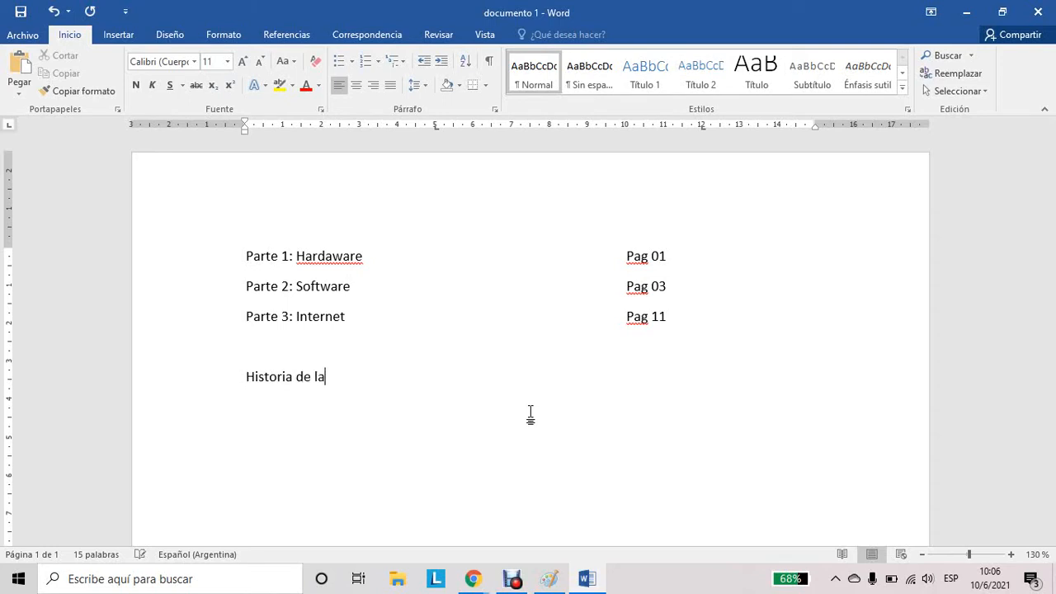
{"action": "type", "text": "s comuptado"}
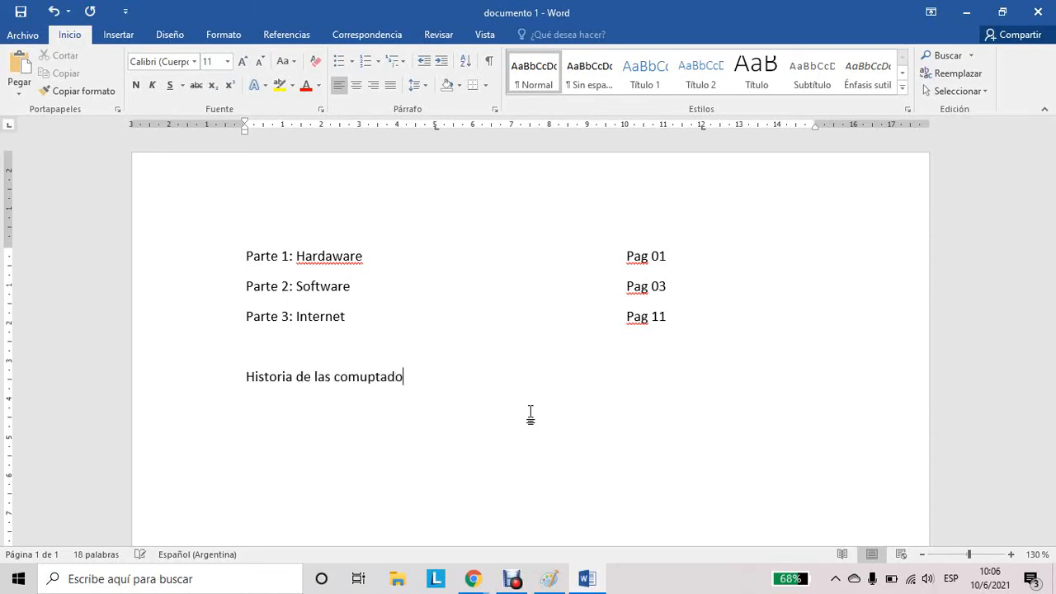
{"action": "type", "text": "ras"}
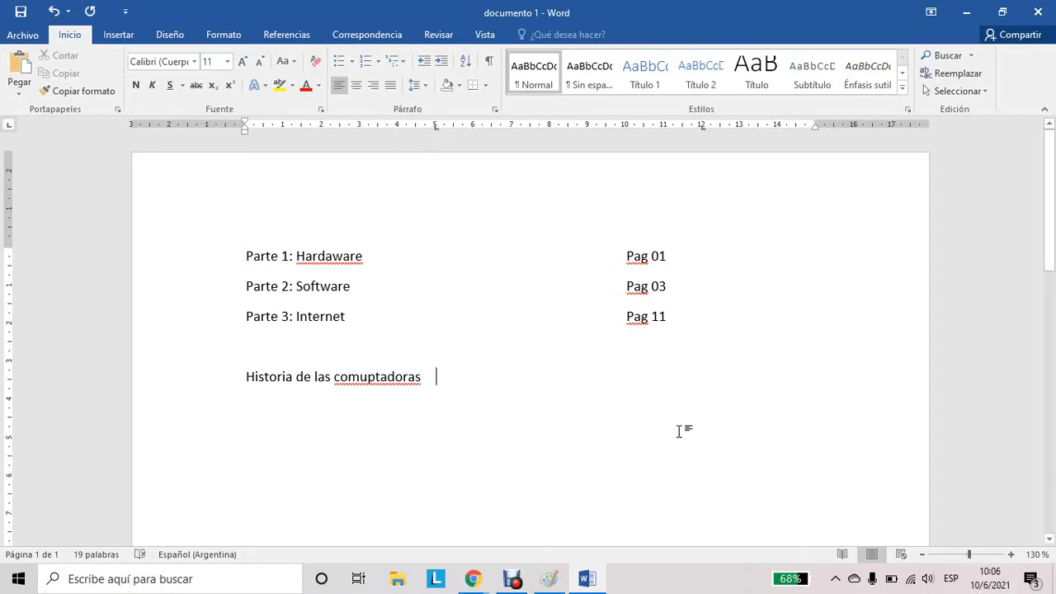
{"action": "type", "text": "Pri"}
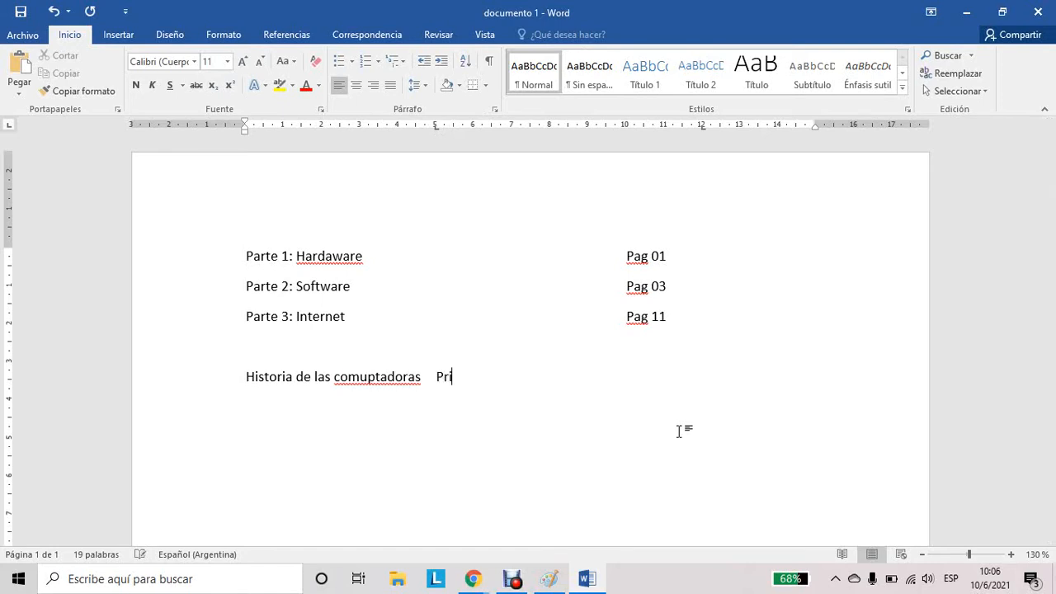
{"action": "type", "text": "mera generación"}
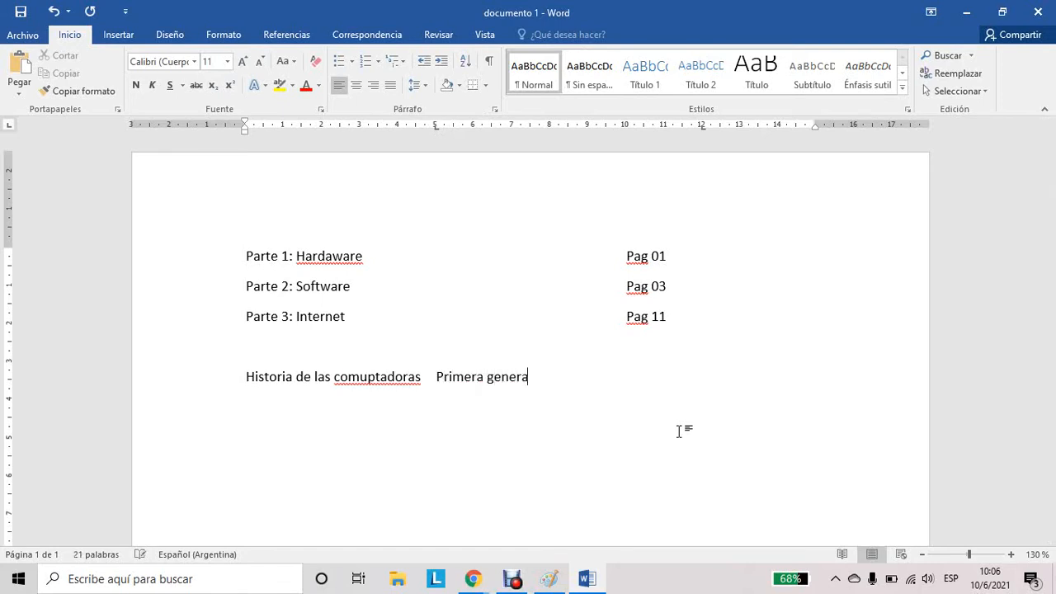
{"action": "key", "text": "Tab"}
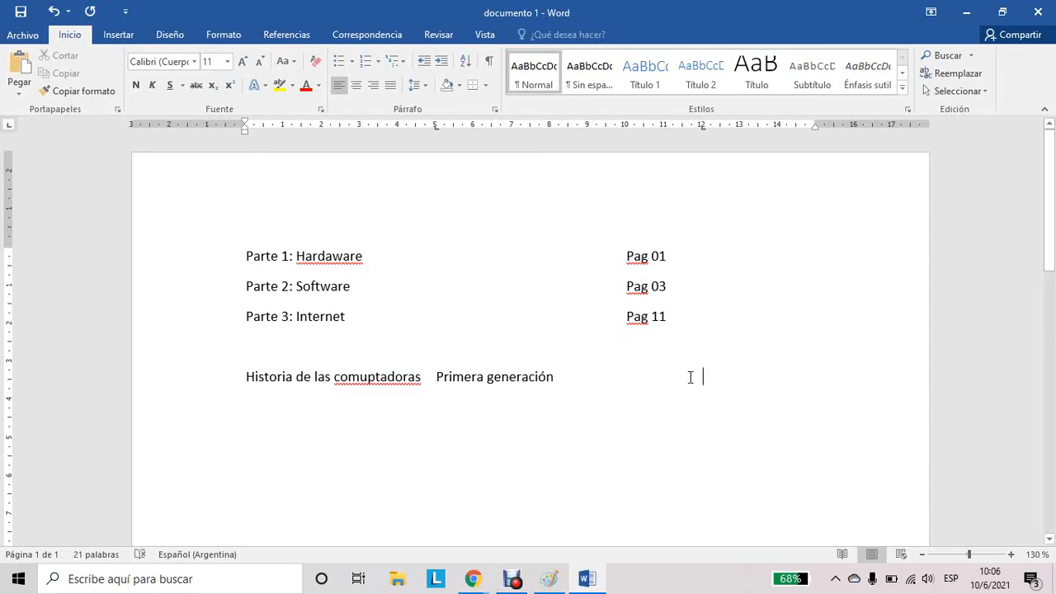
{"action": "type", "text": "Pa"}
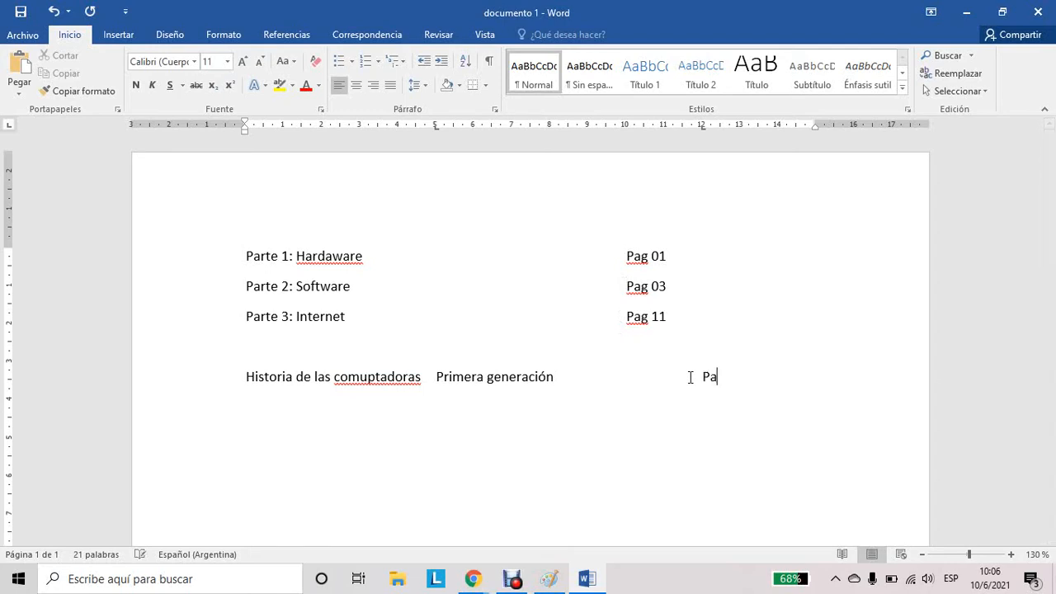
{"action": "type", "text": "g 13"}
Add the lines "Seguda generación" with "Pag 14" and "Tercera Generación" with "Pag 16", aligned at the 5 cm and 12 cm tab stops
{"action": "key", "text": "Tab"}
{"action": "type", "text": "Seguda ge"}
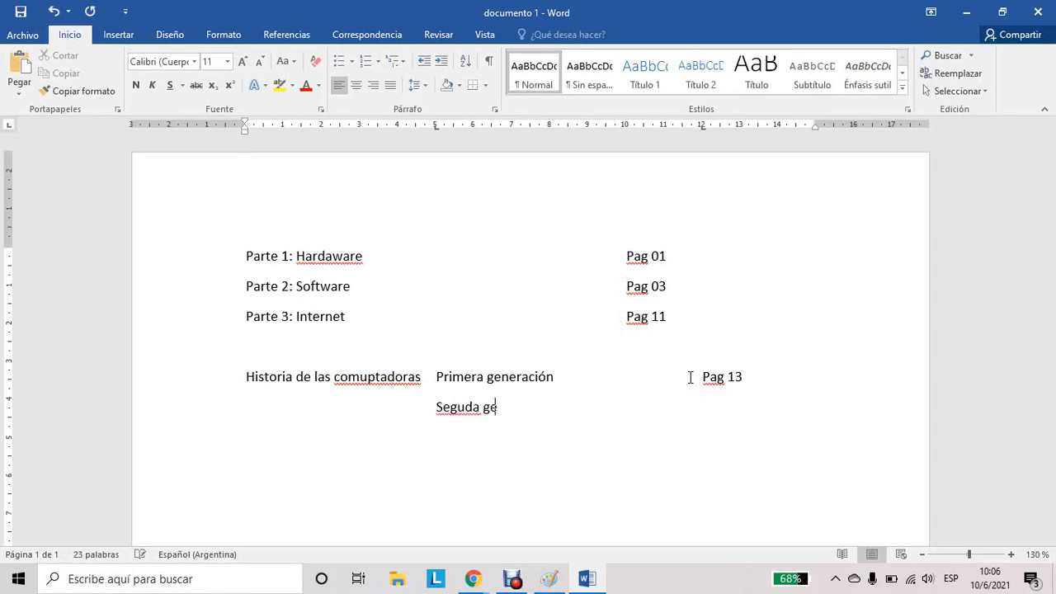
{"action": "type", "text": "neración"}
{"action": "key", "text": "Tab"}
{"action": "type", "text": "Pag 14erc"}
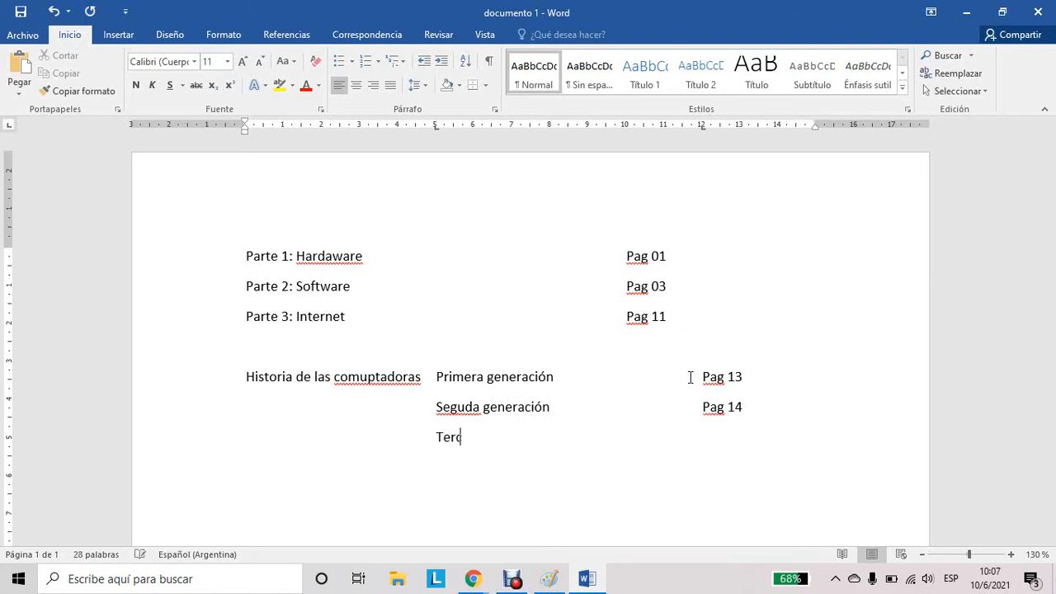
{"action": "type", "text": "era Generación"}
{"action": "key", "text": "Tab"}
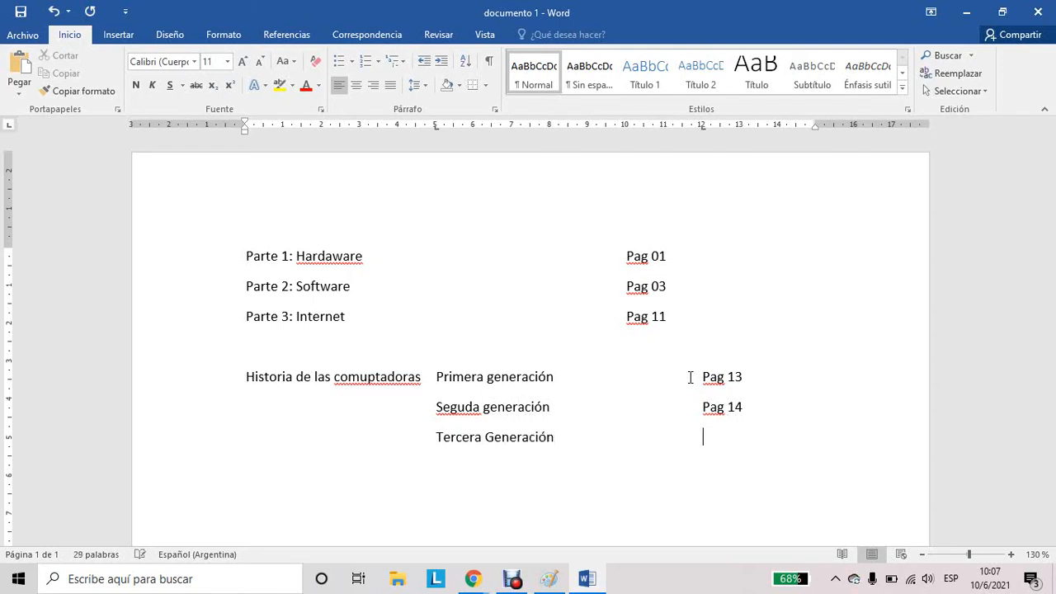
{"action": "type", "text": "Pag 16"}
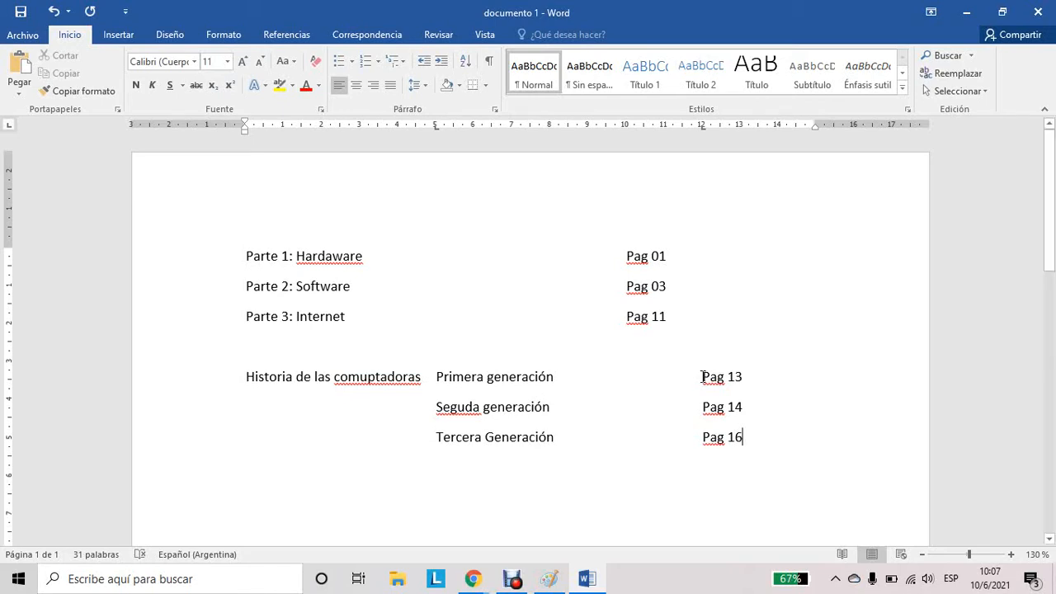
Review the 5 cm and 12 cm tab stops set for the "Primera generación" line in the Tabs dialog
{"action": "left_click", "coordinate": [702, 377]}
{"action": "left_click", "coordinate": [495, 109]}
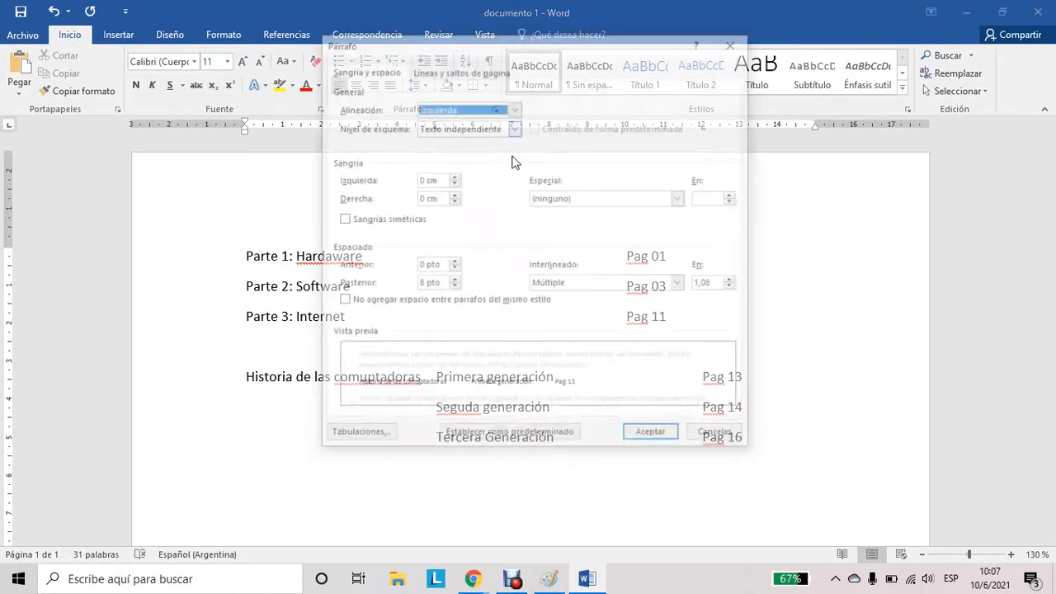
{"action": "left_click", "coordinate": [358, 437]}
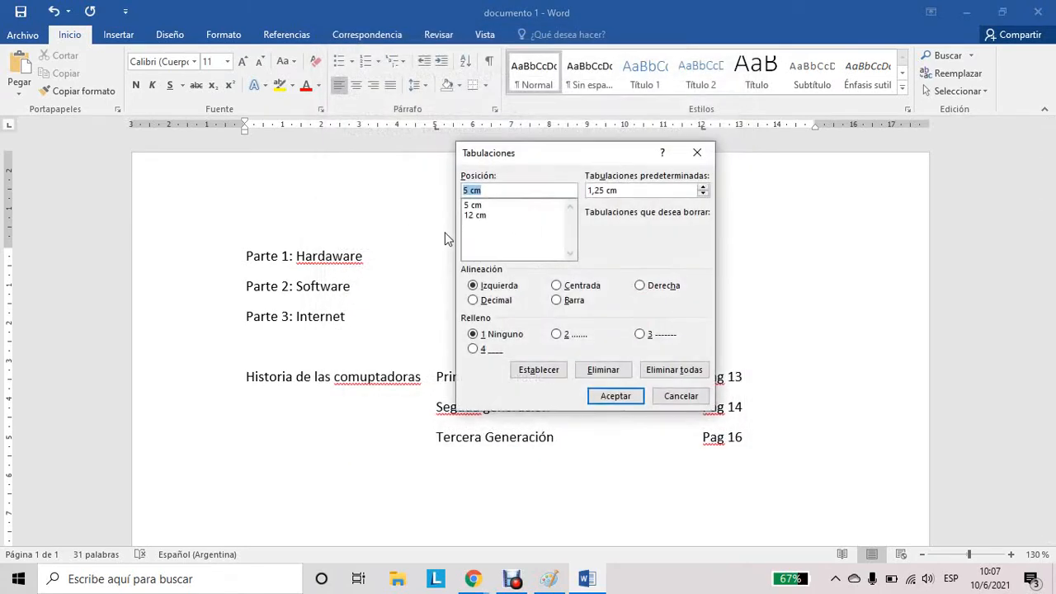
{"action": "left_click", "coordinate": [476, 217]}
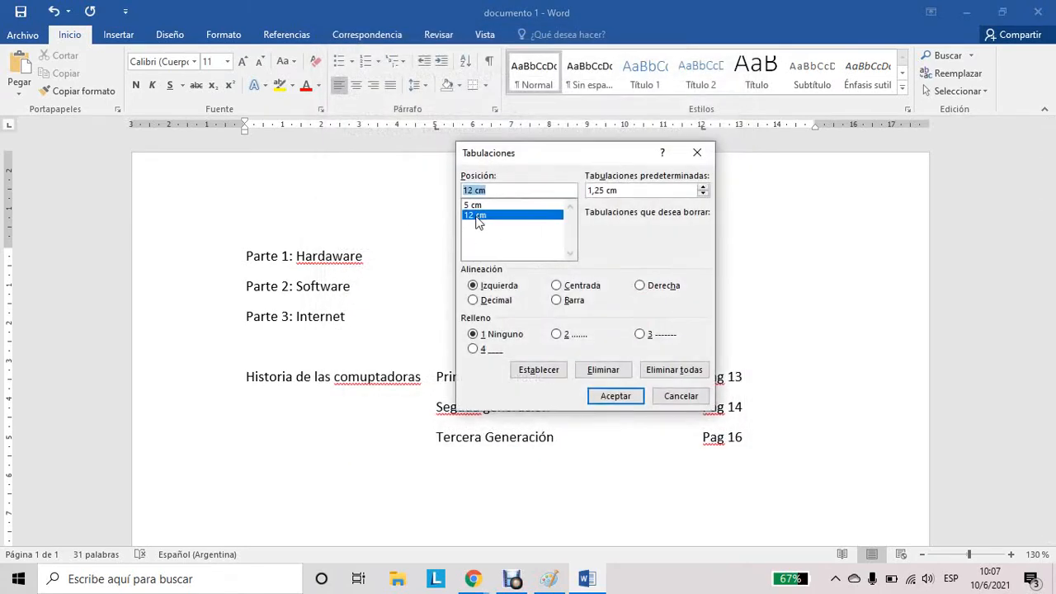
{"action": "key", "text": "Return"}
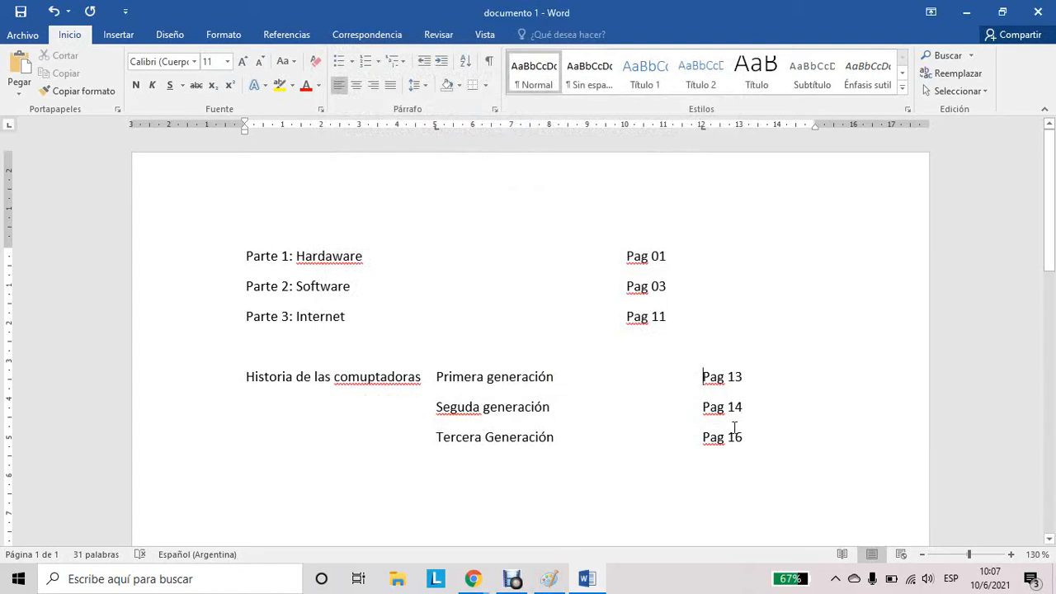
{"action": "left_click", "coordinate": [734, 427]}
{"action": "left_click", "coordinate": [798, 443]}
Delete all the index text, from "Parte 1: Hardaware" through the "Tercera Generación" line
{"action": "mouse_move", "coordinate": [1050, 191]}
{"action": "left_mouse_down"}
{"action": "mouse_move", "coordinate": [1054, 248]}
{"action": "mouse_move", "coordinate": [1055, 163]}
{"action": "mouse_move", "coordinate": [1053, 207]}
{"action": "left_mouse_up"}
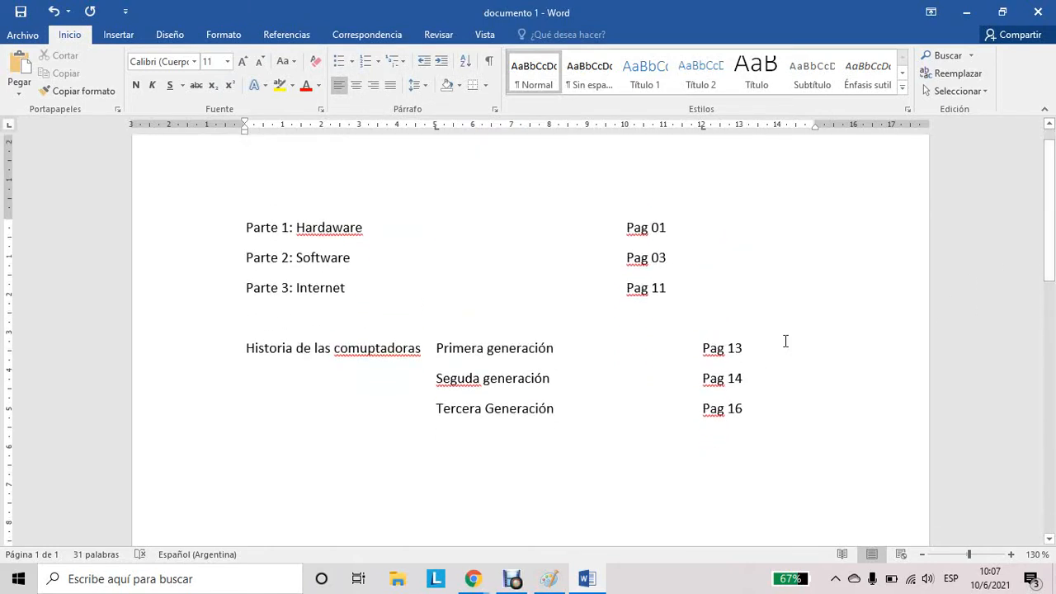
{"action": "left_click_drag", "start_coordinate": [769, 413], "coordinate": [236, 231]}
{"action": "key", "text": "Delete"}
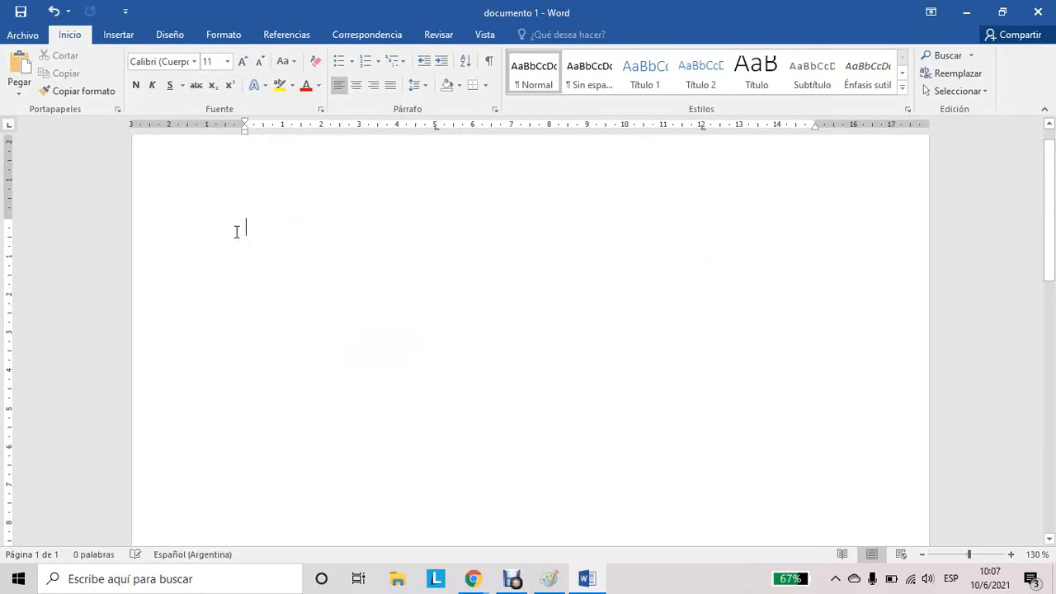
{"action": "left_click_drag", "start_coordinate": [1054, 195], "coordinate": [1054, 168]}
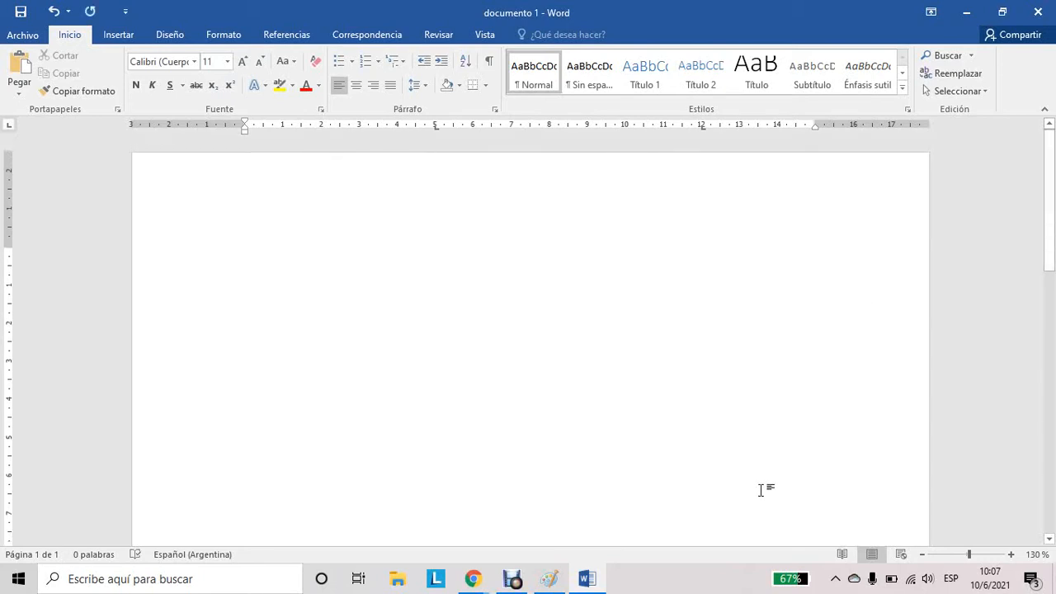
Switch to the Lorem Ipsum page in Chrome and copy its first three generated paragraphs
{"action": "left_click", "coordinate": [472, 581]}
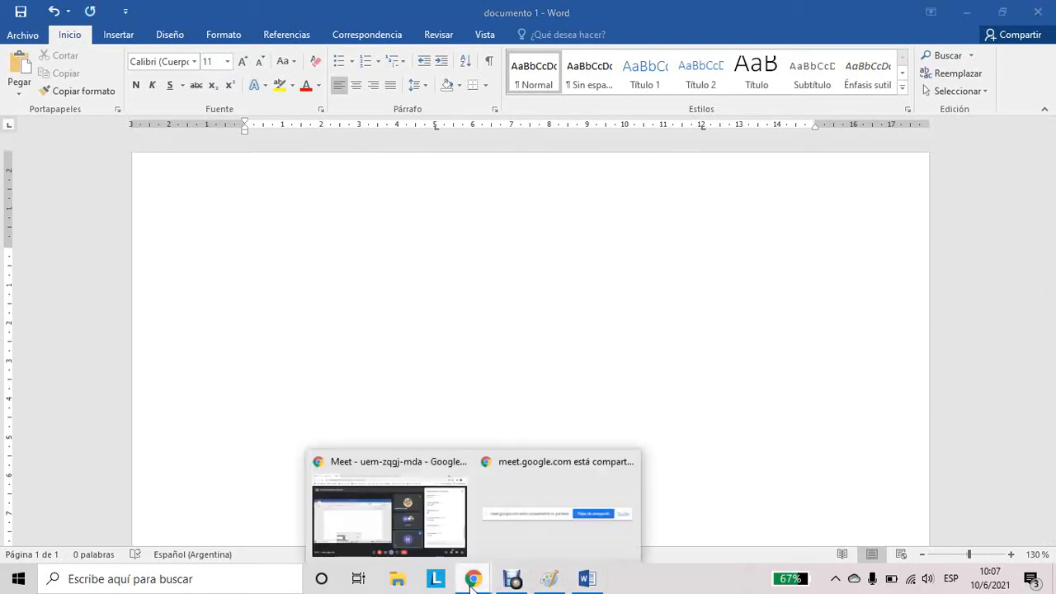
{"action": "left_click", "coordinate": [422, 499]}
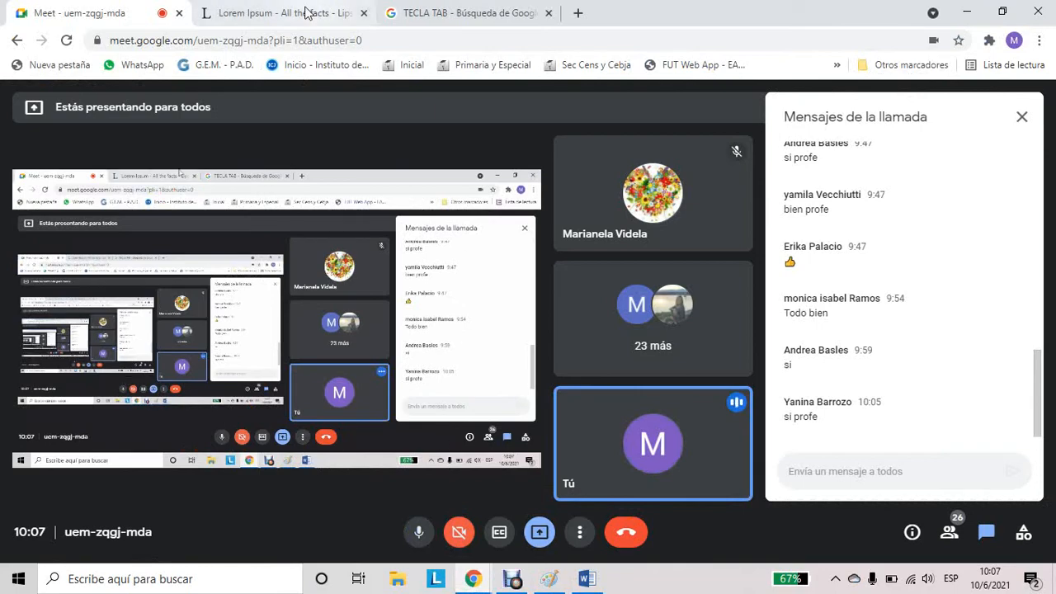
{"action": "left_click", "coordinate": [277, 17]}
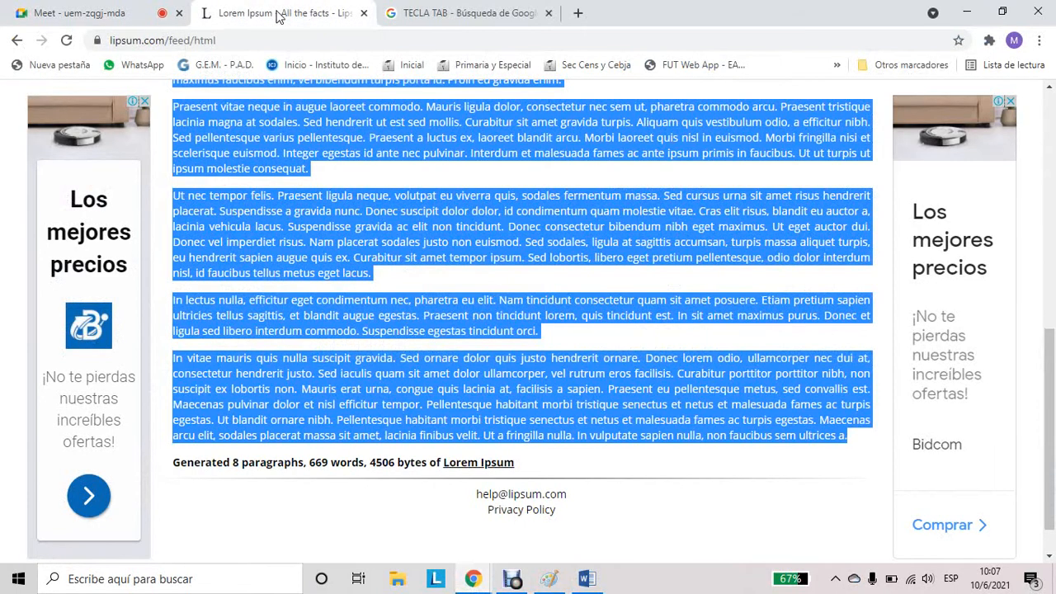
{"action": "left_click_drag", "start_coordinate": [1050, 338], "coordinate": [1049, 198]}
{"action": "left_click", "coordinate": [173, 142]}
{"action": "left_click_drag", "start_coordinate": [173, 142], "coordinate": [324, 355]}
{"action": "key", "text": "ctrl+c"}
{"action": "right_click", "coordinate": [315, 327]}
{"action": "left_click", "coordinate": [345, 338]}
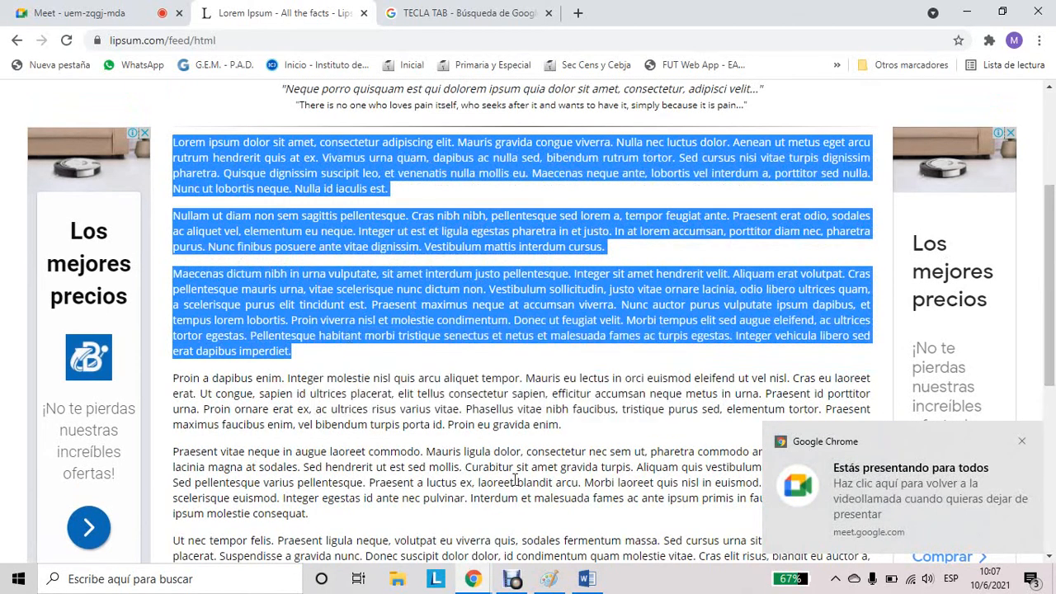
Return to the Word document and paste the copied paragraphs as unformatted text ("Texto sin formato")
{"action": "left_click", "coordinate": [587, 578]}
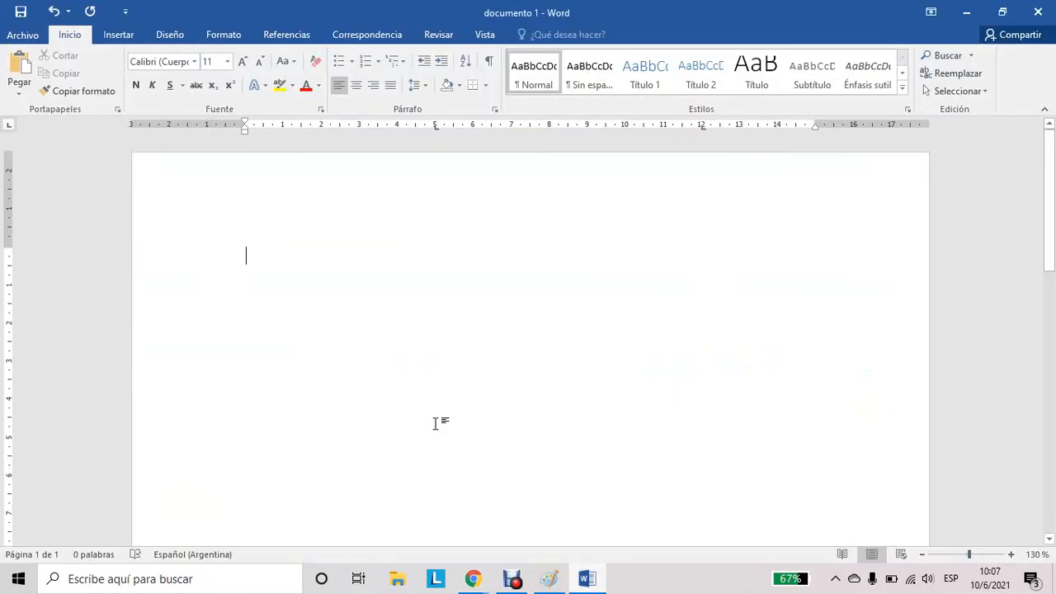
{"action": "left_click", "coordinate": [18, 92]}
{"action": "left_click", "coordinate": [76, 148]}
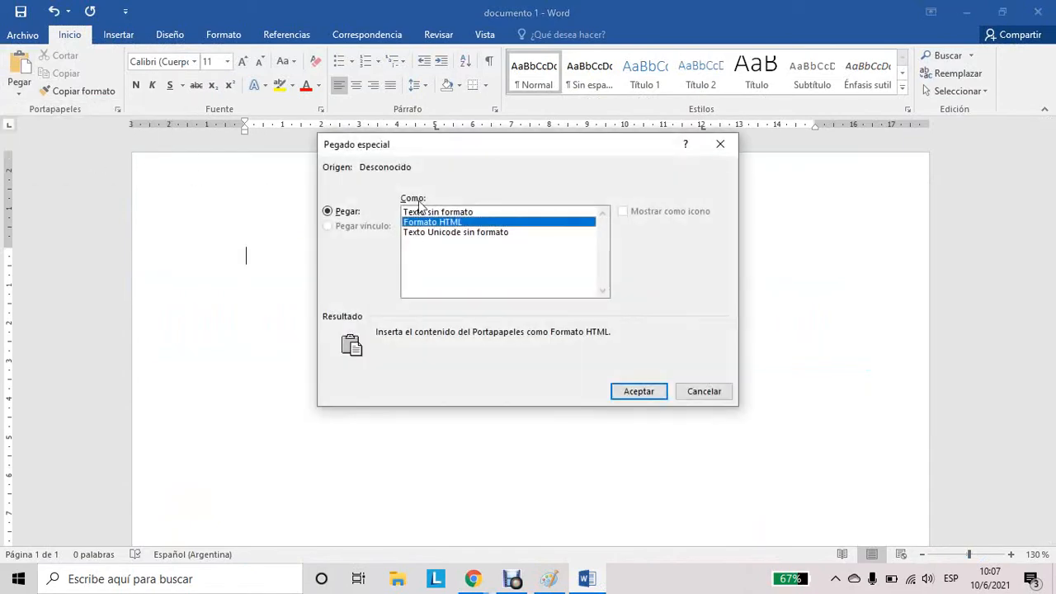
{"action": "left_click", "coordinate": [448, 212]}
{"action": "left_click", "coordinate": [644, 390]}
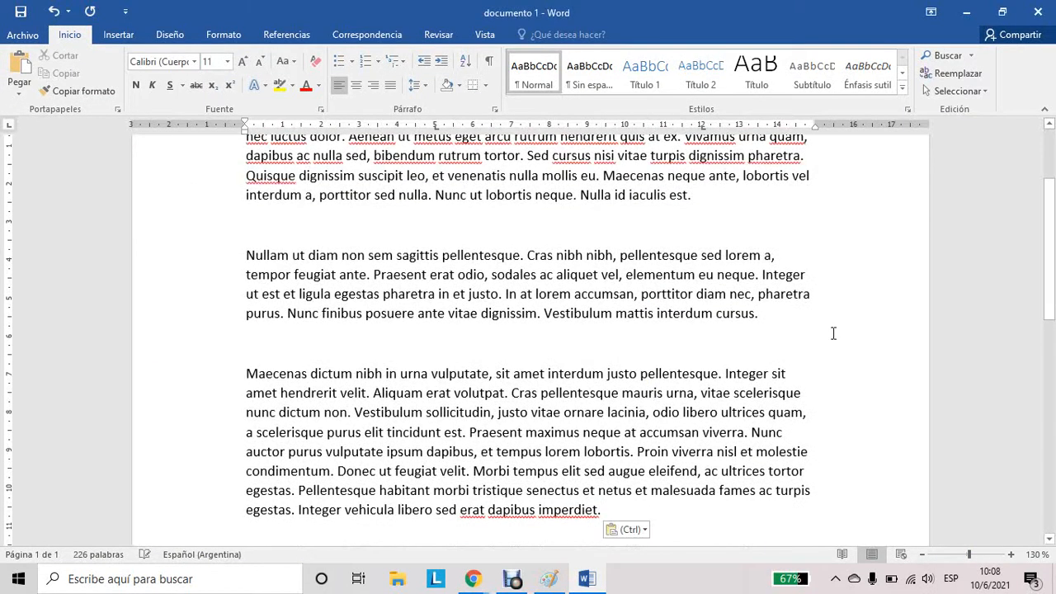
Review the first paragraph's settings in the Paragraph and Font dialogs without applying any changes
{"action": "left_click", "coordinate": [922, 555]}
{"action": "left_click", "coordinate": [922, 555]}
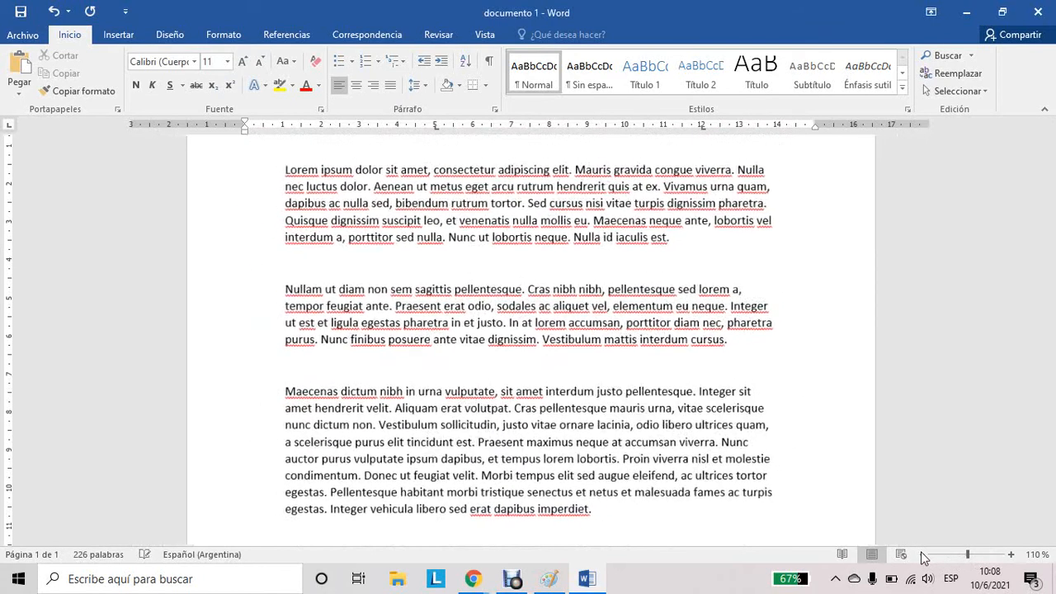
{"action": "left_click", "coordinate": [921, 555]}
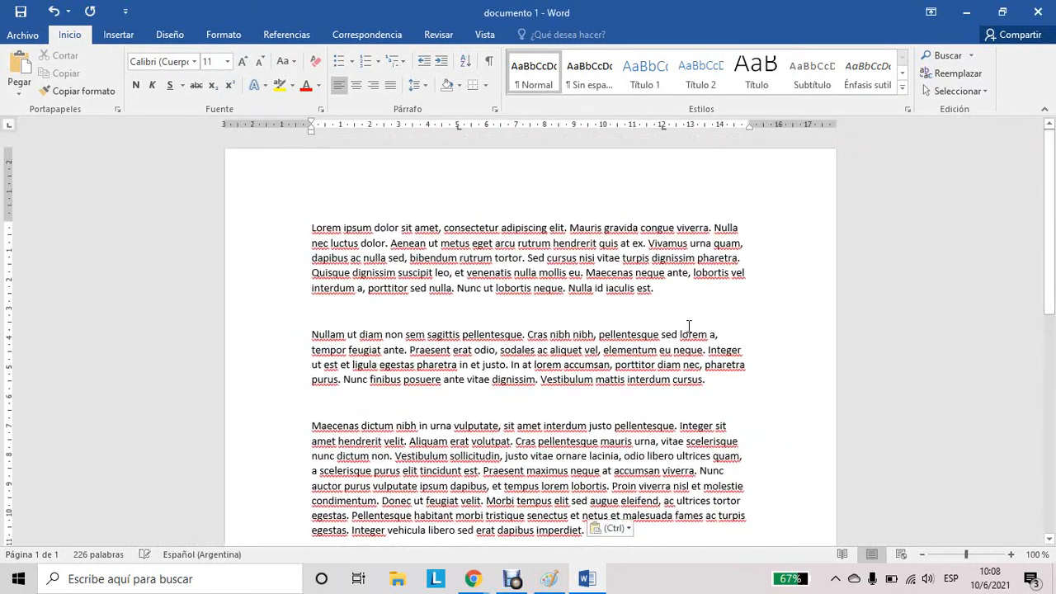
{"action": "triple_click", "coordinate": [609, 285]}
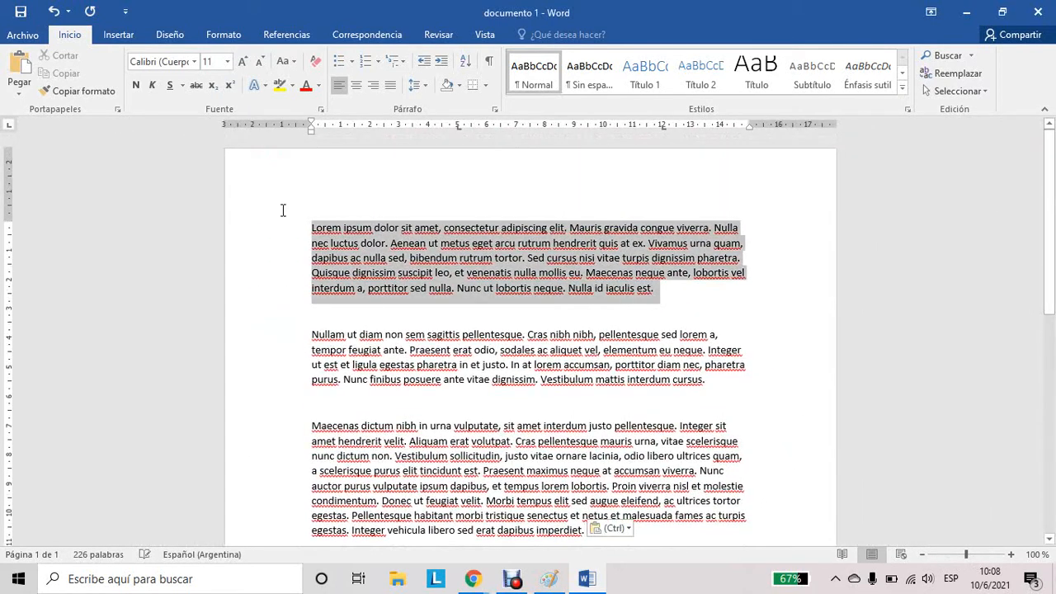
{"action": "left_click", "coordinate": [494, 110]}
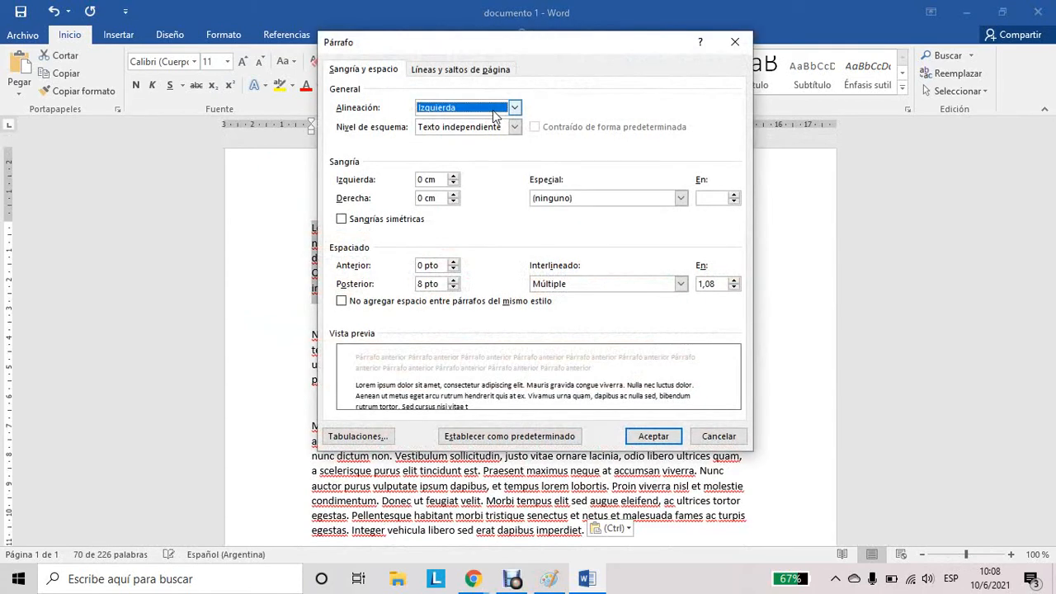
{"action": "left_click", "coordinate": [720, 442]}
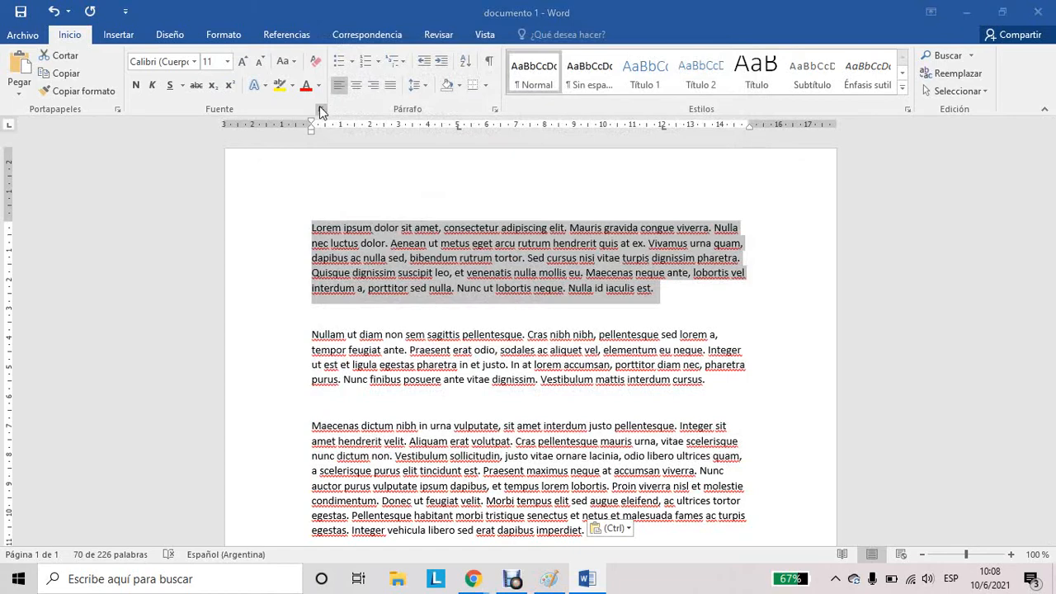
{"action": "left_click", "coordinate": [322, 109]}
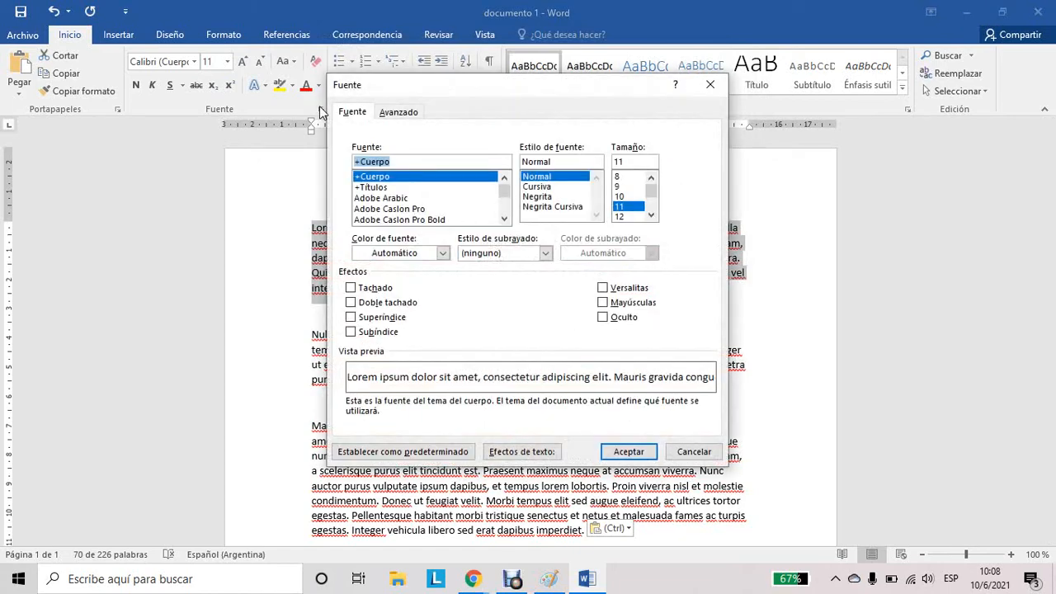
{"action": "left_click", "coordinate": [693, 452]}
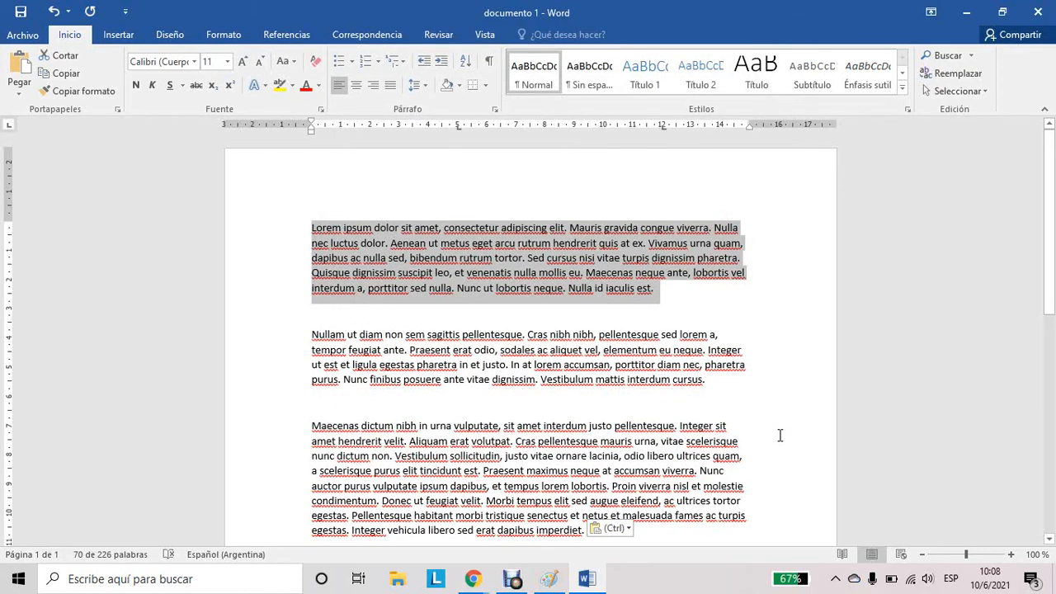
{"action": "left_click", "coordinate": [668, 291]}
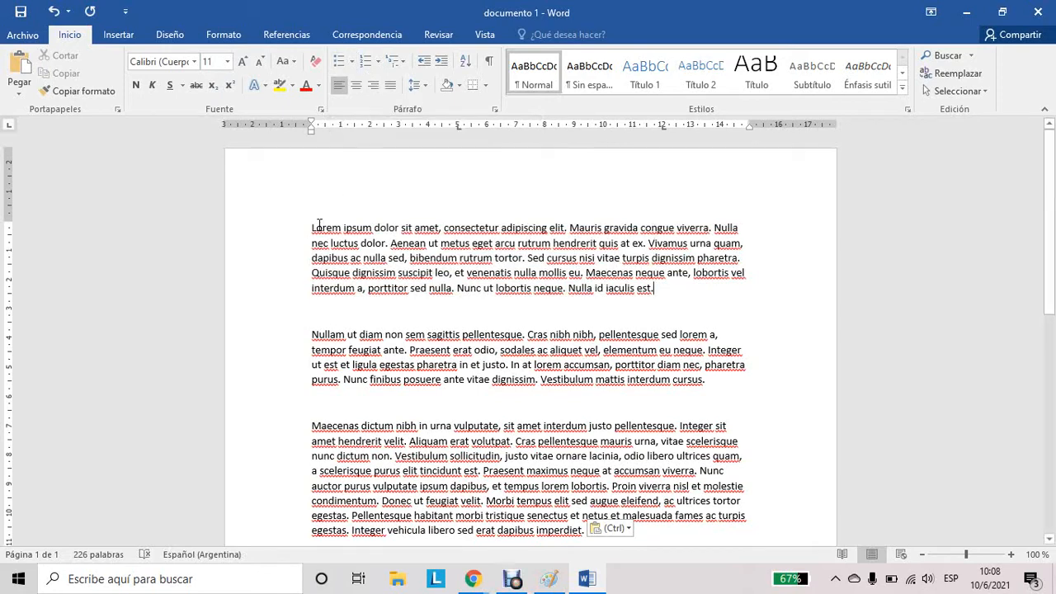
Display the page layout options for the first Lorem ipsum paragraph
{"action": "left_click_drag", "start_coordinate": [310, 225], "coordinate": [502, 228]}
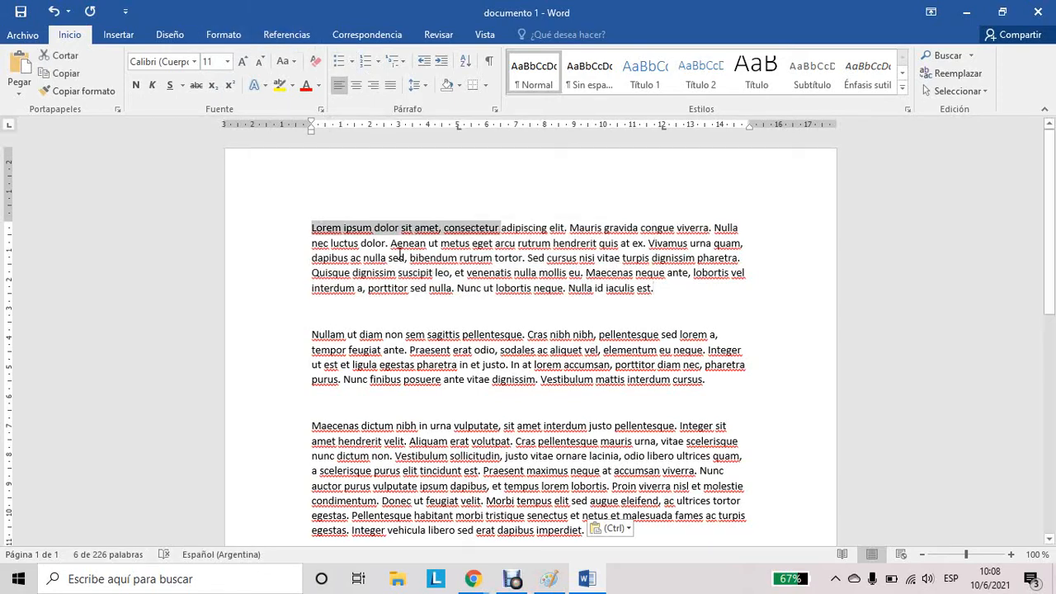
{"action": "key", "text": "Right"}
{"action": "left_click", "coordinate": [231, 41]}
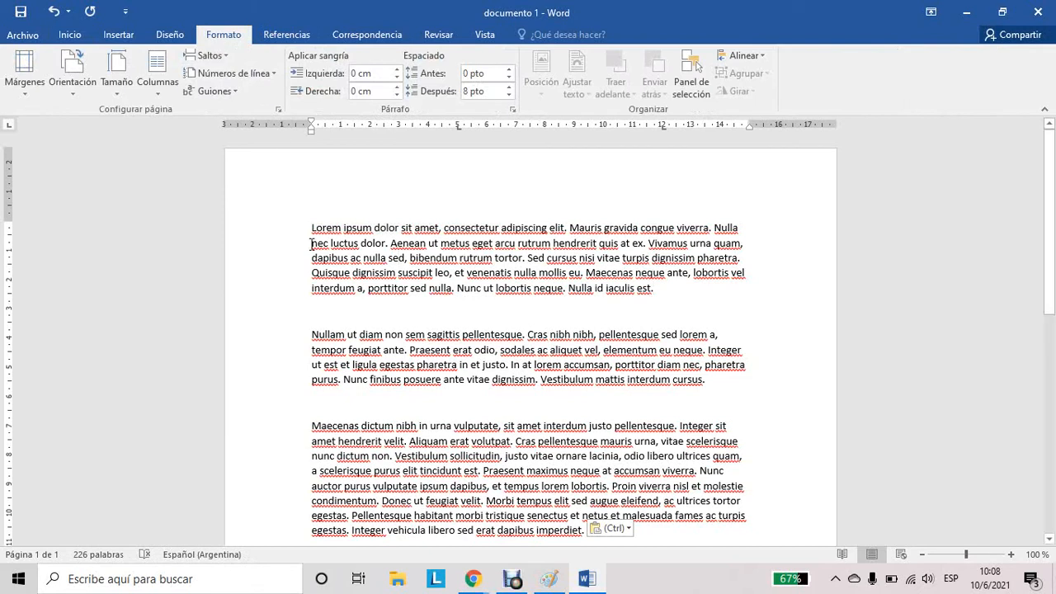
{"action": "left_click", "coordinate": [477, 224]}
{"action": "left_click_drag", "start_coordinate": [665, 295], "coordinate": [295, 223]}
{"action": "key", "text": "Left"}
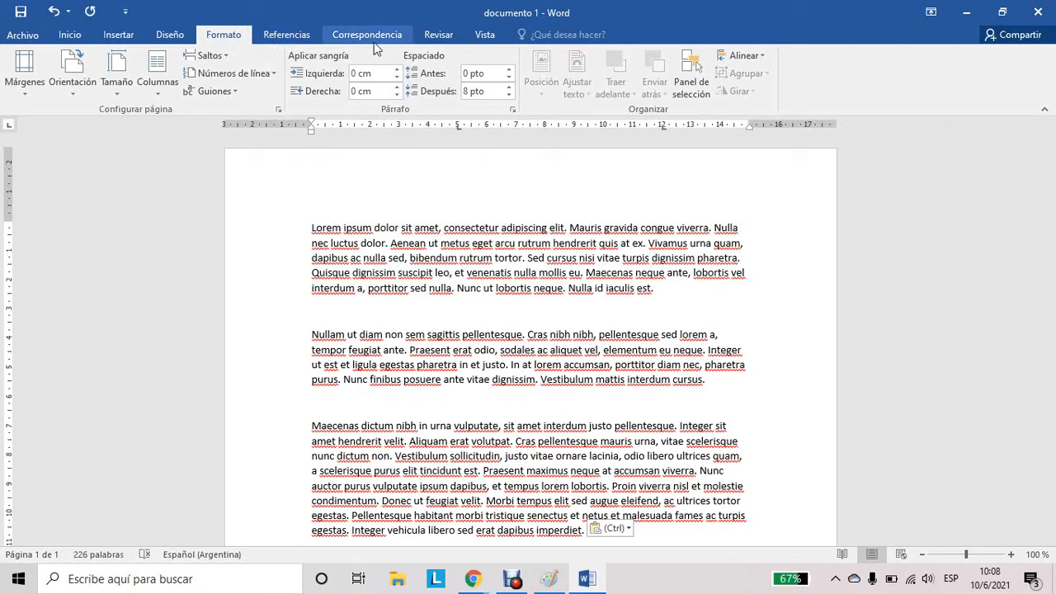
Select the whole first paragraph, from "Lorem ipsum" through "iaculis est."
{"action": "left_click", "coordinate": [64, 34]}
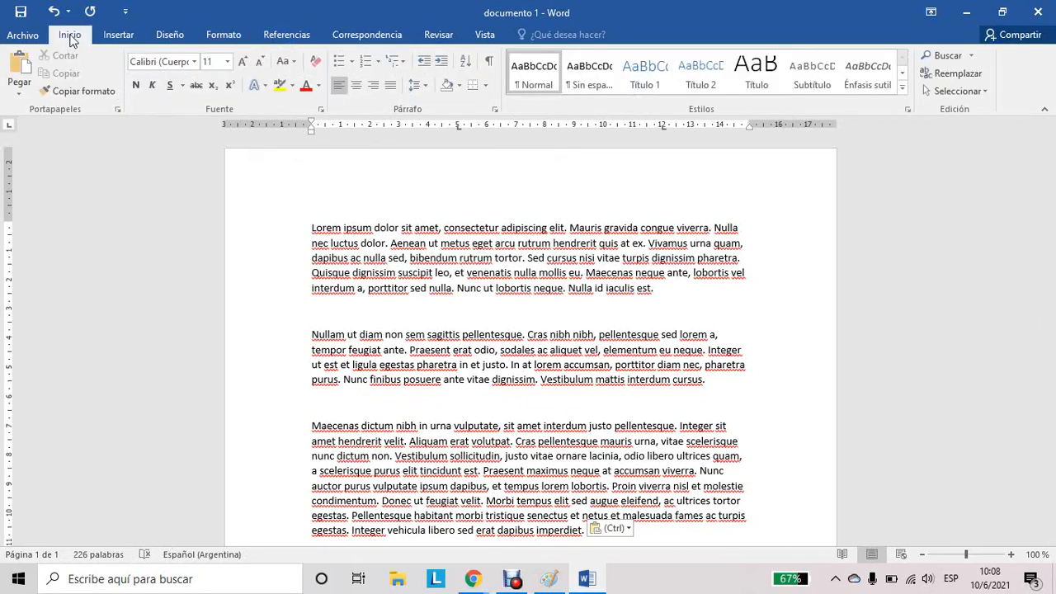
{"action": "mouse_move", "coordinate": [310, 223]}
{"action": "left_mouse_down"}
{"action": "mouse_move", "coordinate": [731, 330]}
{"action": "mouse_move", "coordinate": [658, 289]}
{"action": "mouse_move", "coordinate": [495, 290]}
{"action": "mouse_move", "coordinate": [355, 274]}
{"action": "mouse_move", "coordinate": [322, 231]}
{"action": "left_mouse_up"}
{"action": "left_click", "coordinate": [655, 288]}
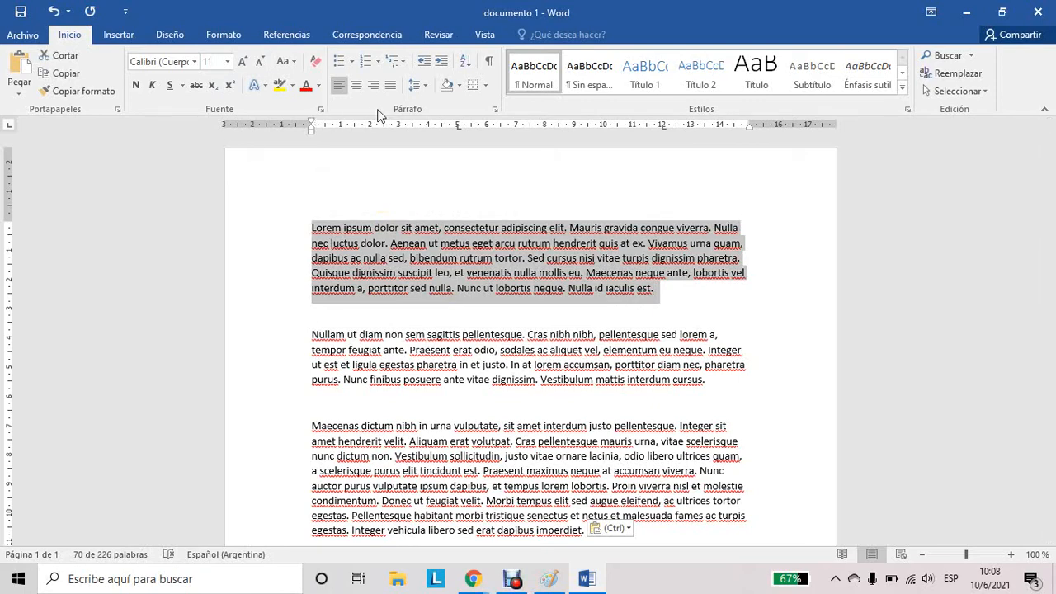
{"action": "left_click", "coordinate": [321, 109]}
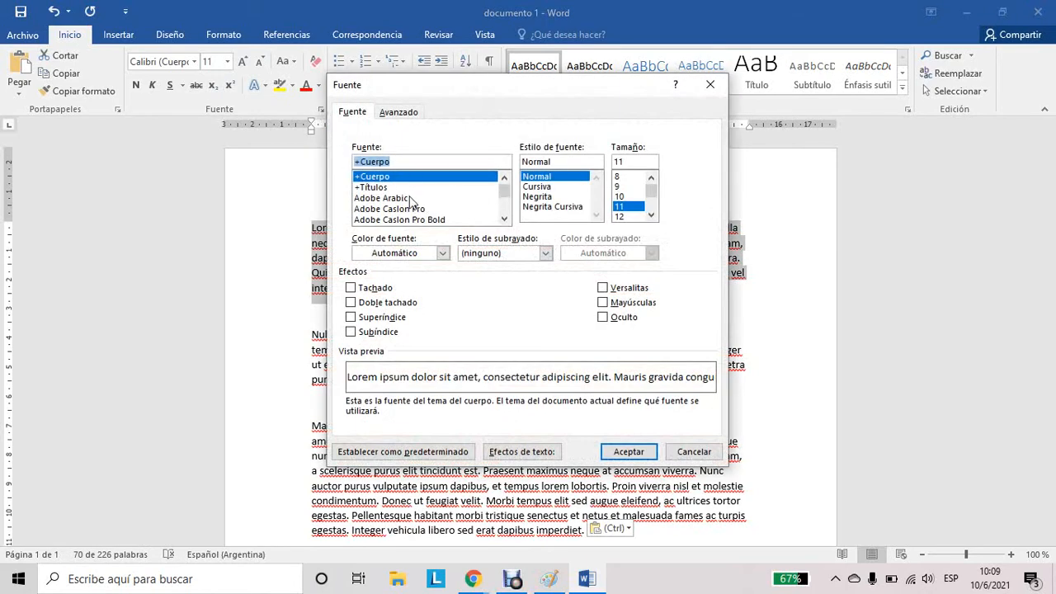
{"action": "left_click", "coordinate": [709, 85]}
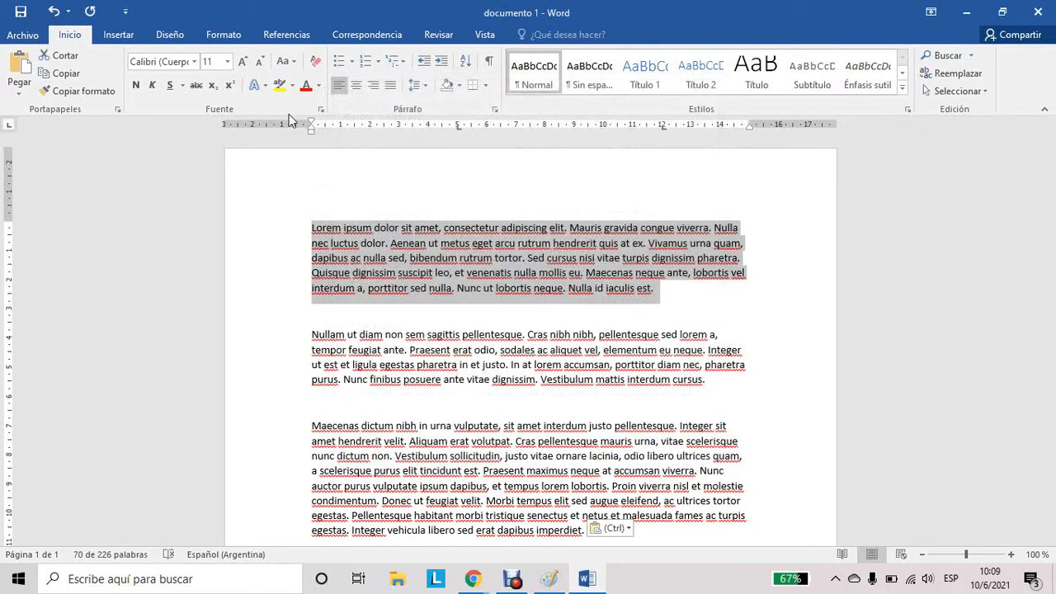
{"action": "left_click", "coordinate": [196, 64]}
{"action": "left_click", "coordinate": [196, 64]}
Open the detailed font settings for the selected paragraph and choose the font Adobe Gothic Std B
{"action": "left_click", "coordinate": [321, 108]}
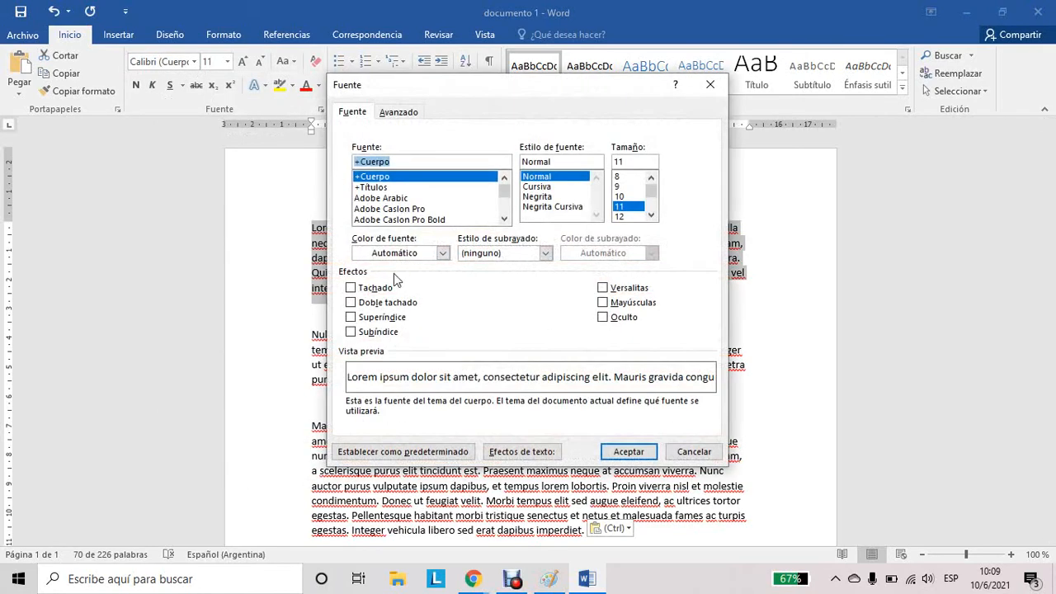
{"action": "left_click", "coordinate": [503, 220]}
{"action": "left_click", "coordinate": [503, 219]}
{"action": "left_click", "coordinate": [503, 220]}
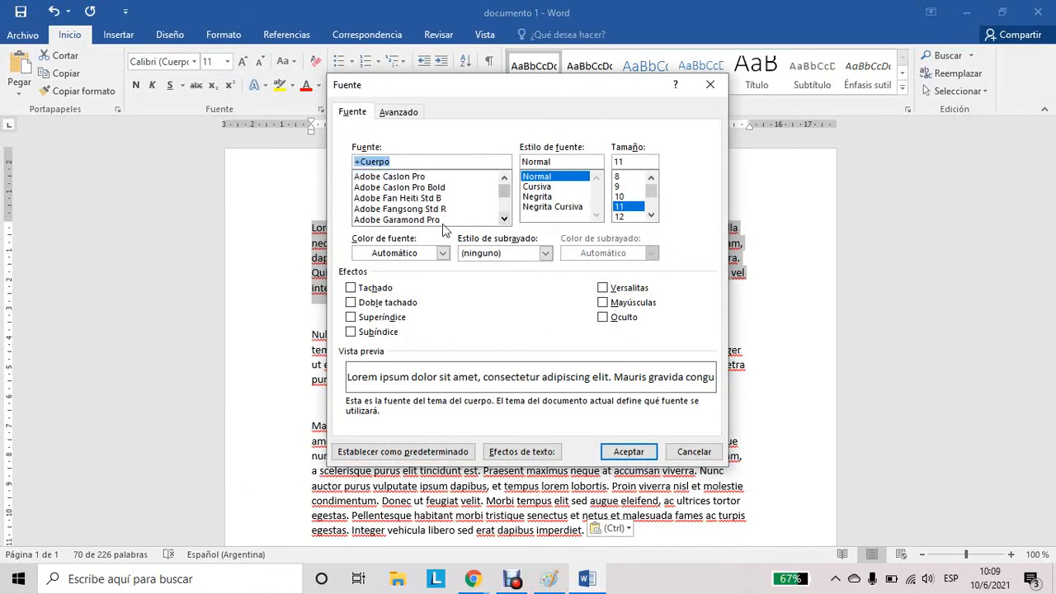
{"action": "left_click", "coordinate": [442, 219]}
{"action": "left_click", "coordinate": [503, 219]}
{"action": "left_click", "coordinate": [503, 220]}
{"action": "left_click", "coordinate": [504, 219]}
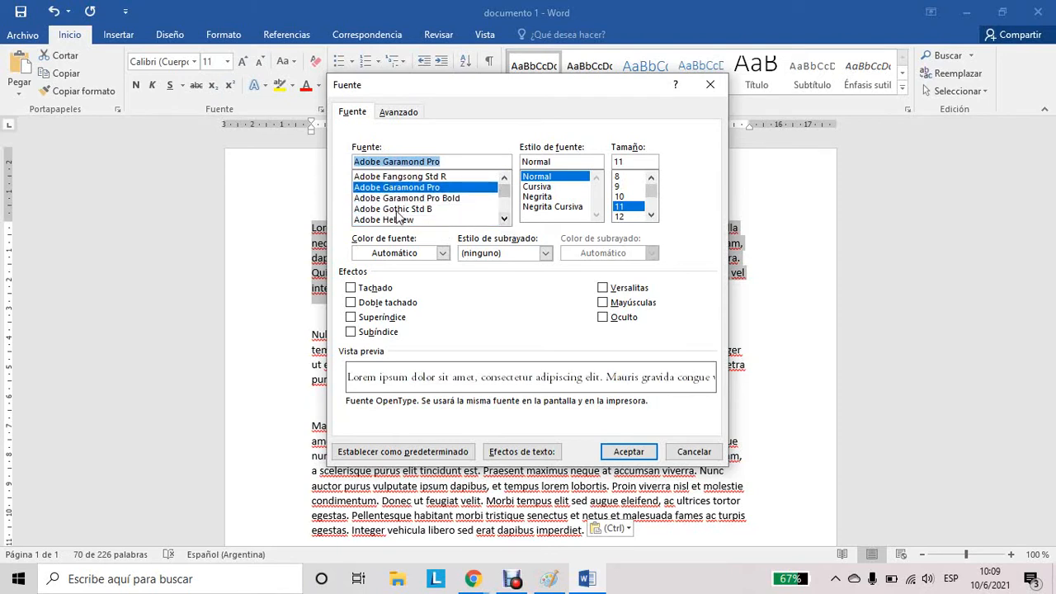
{"action": "left_click", "coordinate": [399, 209]}
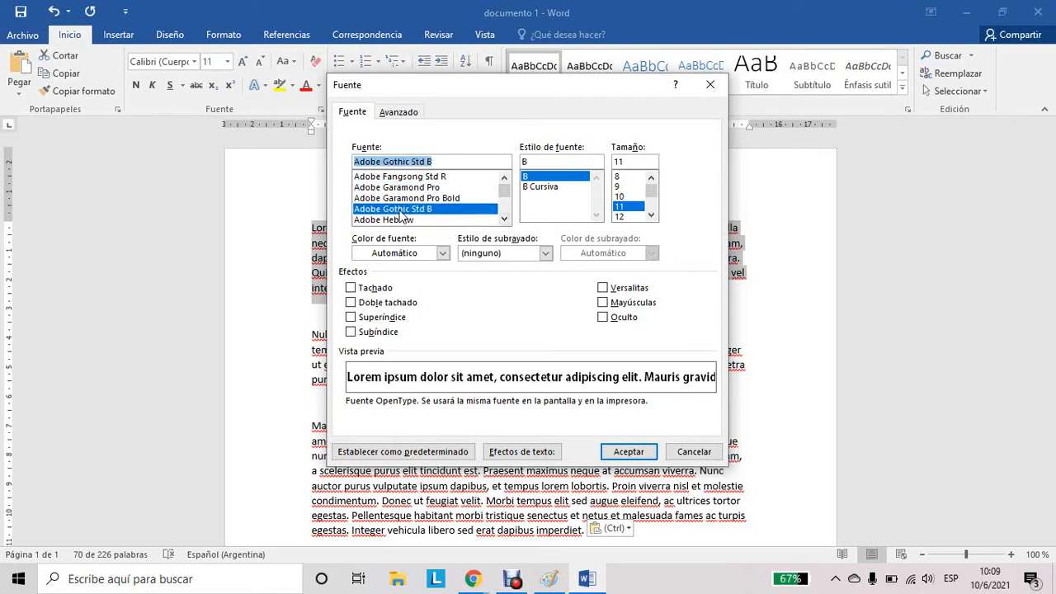
Set the selected paragraph's font size to 18 and its font color to red
{"action": "left_click", "coordinate": [651, 216]}
{"action": "left_click", "coordinate": [651, 216]}
{"action": "left_click", "coordinate": [651, 215]}
{"action": "left_click", "coordinate": [620, 216]}
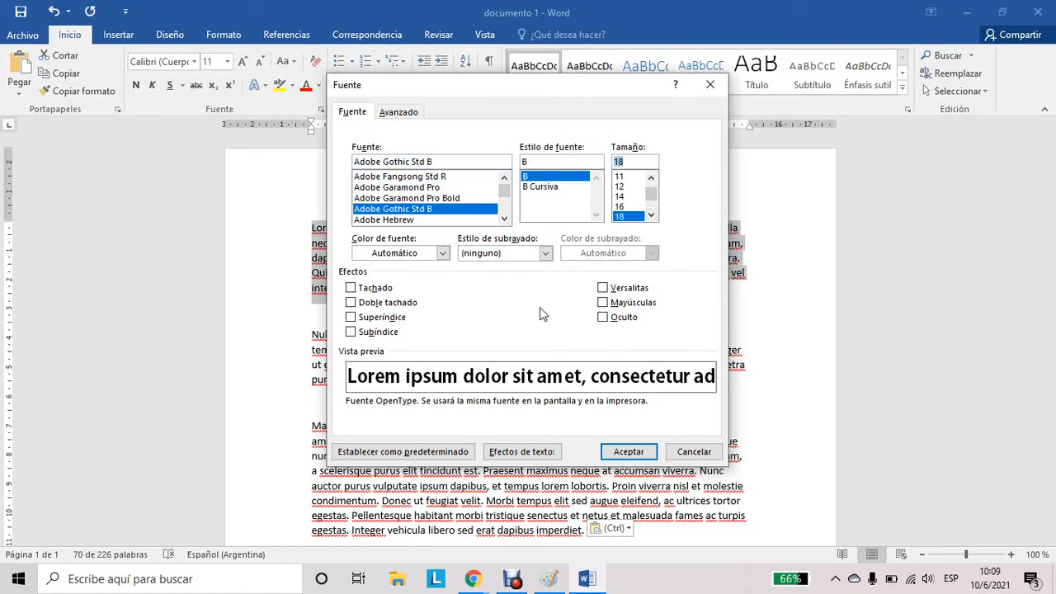
{"action": "left_click", "coordinate": [440, 253]}
{"action": "left_click", "coordinate": [372, 391]}
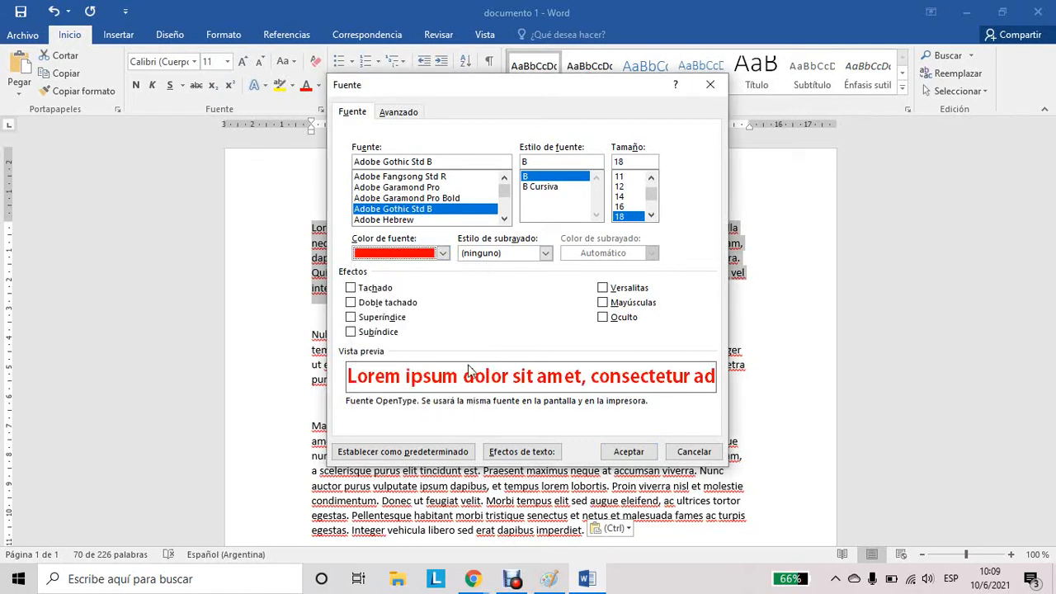
Choose a double-line underline style and apply the font settings to the first paragraph
{"action": "left_click", "coordinate": [544, 254]}
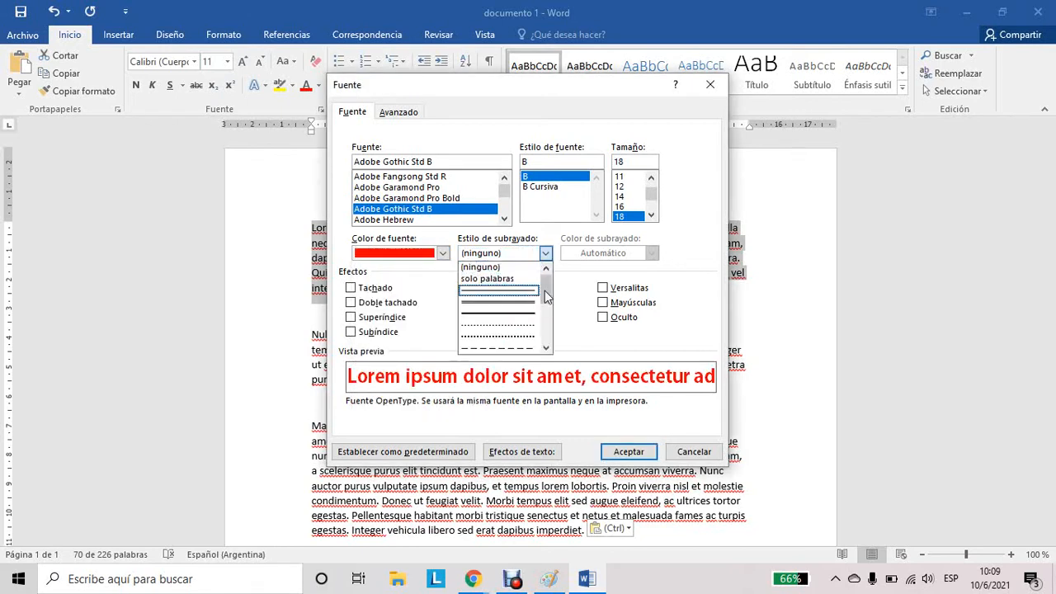
{"action": "mouse_move", "coordinate": [545, 290]}
{"action": "left_mouse_down"}
{"action": "mouse_move", "coordinate": [544, 302]}
{"action": "mouse_move", "coordinate": [541, 290]}
{"action": "left_mouse_up"}
{"action": "left_click", "coordinate": [528, 289]}
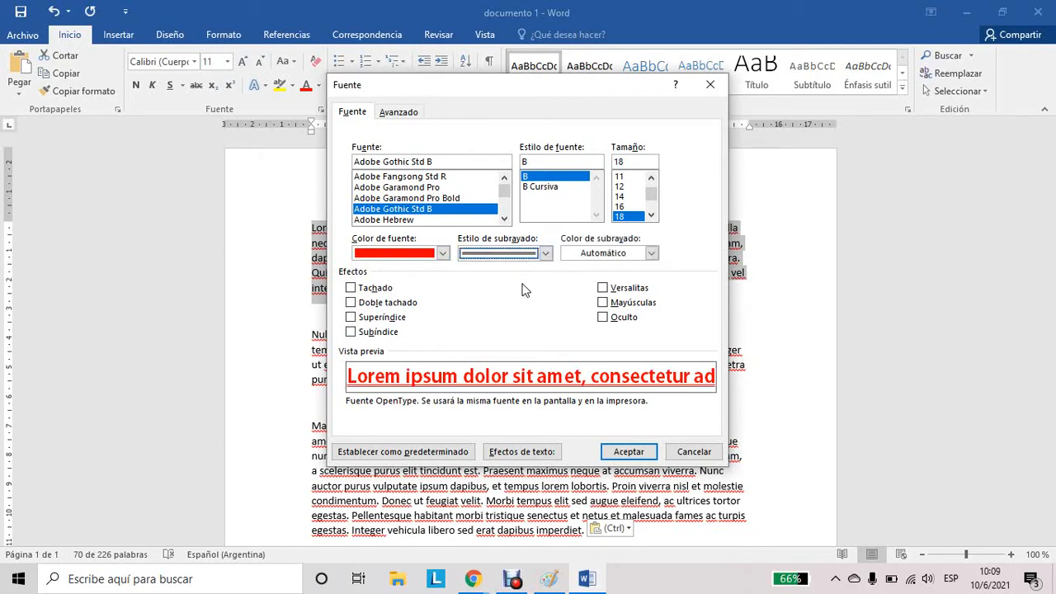
{"action": "left_click", "coordinate": [624, 452]}
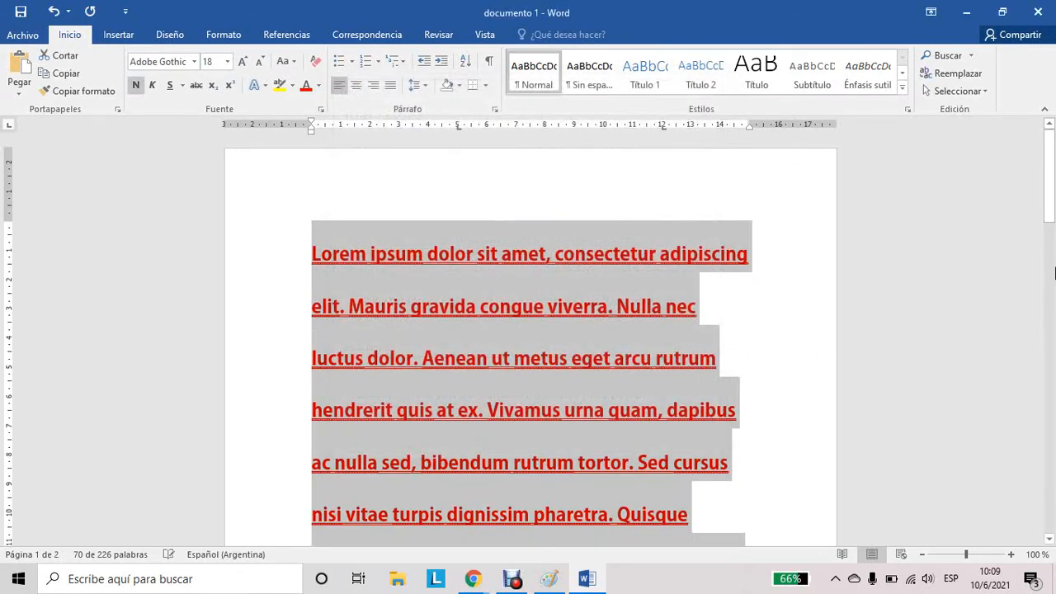
Set the first paragraph's font size to 10
{"action": "left_click_drag", "start_coordinate": [1053, 183], "coordinate": [1053, 243]}
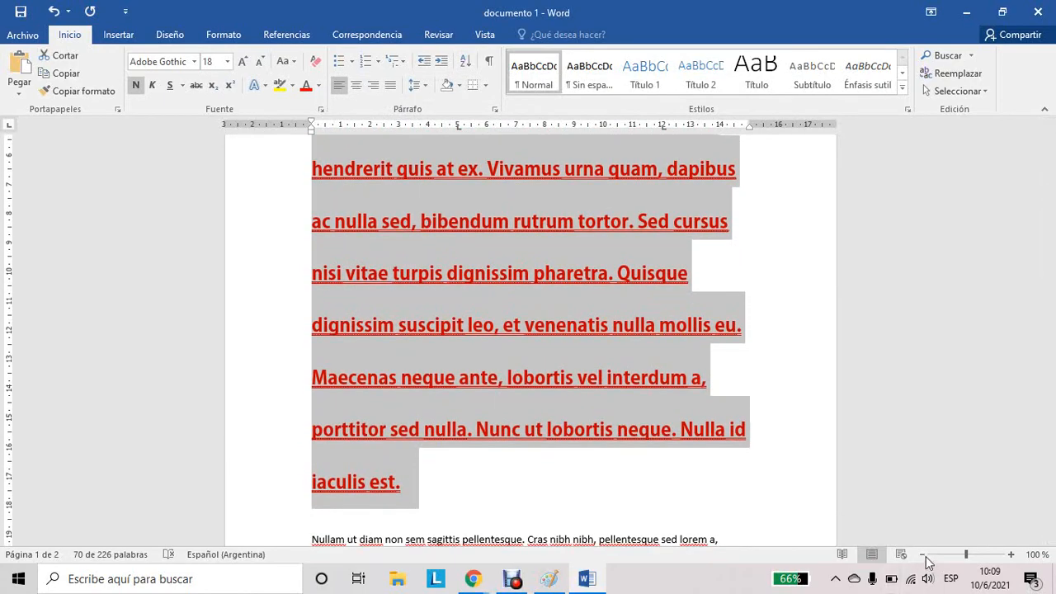
{"action": "left_click", "coordinate": [922, 555]}
{"action": "left_click", "coordinate": [923, 556]}
{"action": "left_click", "coordinate": [923, 555]}
{"action": "left_click", "coordinate": [923, 555]}
{"action": "left_click", "coordinate": [923, 555]}
{"action": "left_click", "coordinate": [922, 555]}
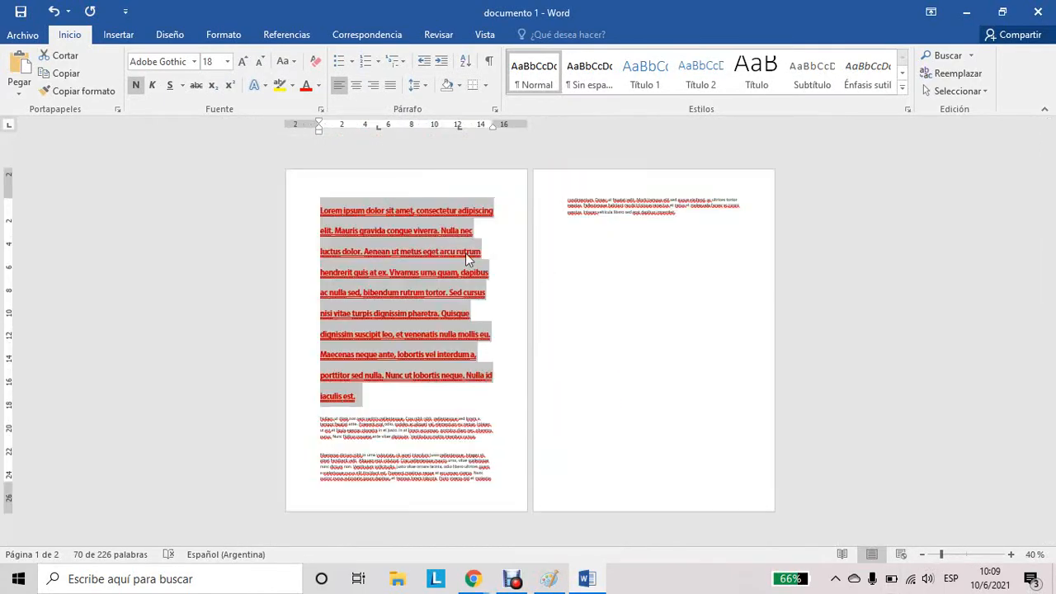
{"action": "left_click", "coordinate": [1010, 554]}
{"action": "left_click", "coordinate": [228, 62]}
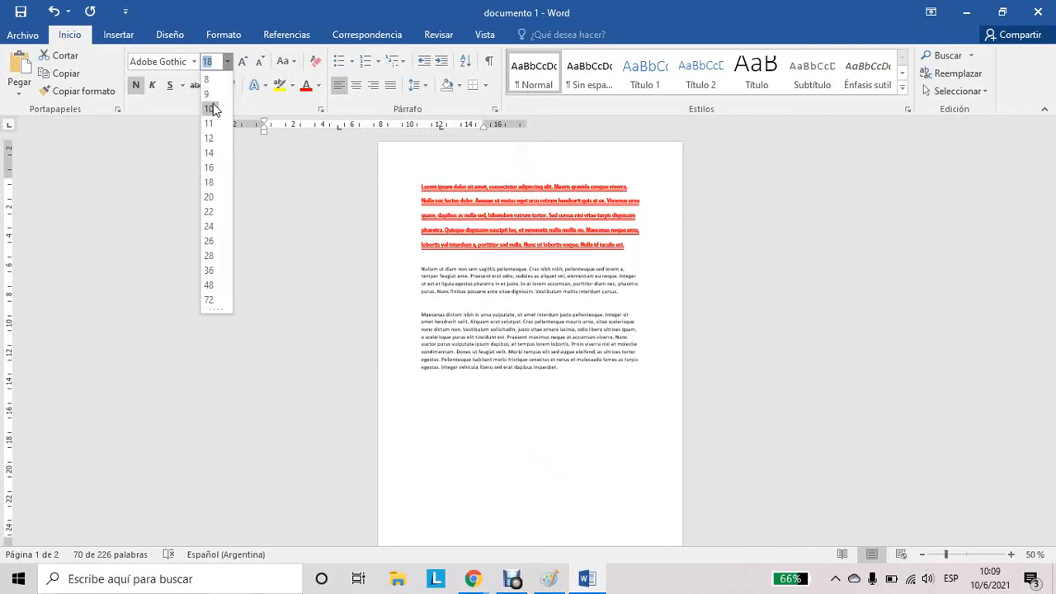
{"action": "left_click", "coordinate": [212, 108]}
Restore the page zoom to 100% and compare the formatting of the first and last paragraphs
{"action": "left_click", "coordinate": [1011, 555]}
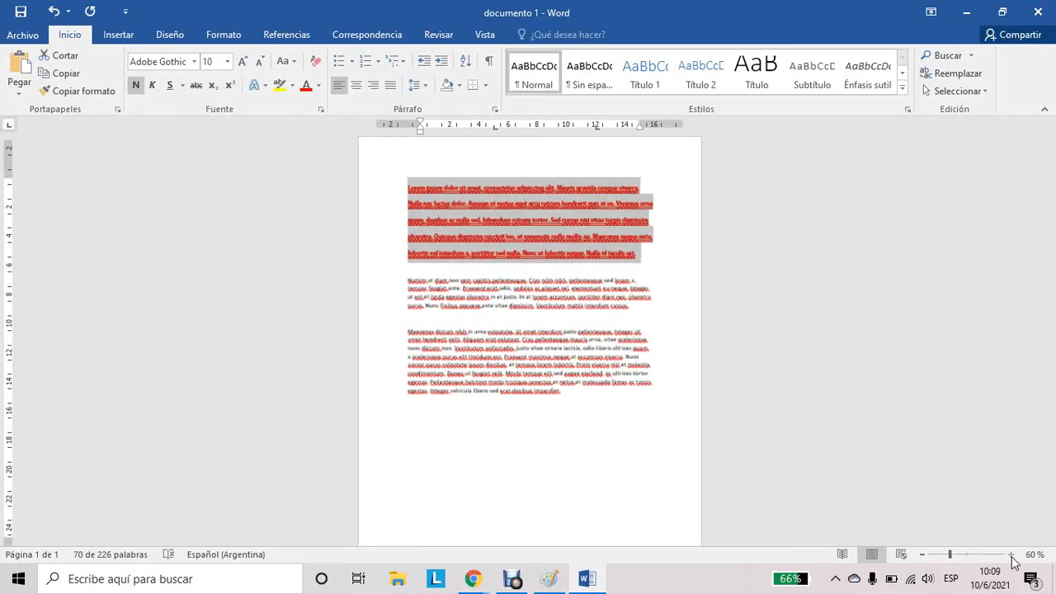
{"action": "left_click", "coordinate": [1011, 555]}
{"action": "left_click", "coordinate": [1010, 554]}
{"action": "left_click", "coordinate": [1010, 554]}
{"action": "left_click", "coordinate": [1011, 554]}
{"action": "left_click", "coordinate": [591, 223]}
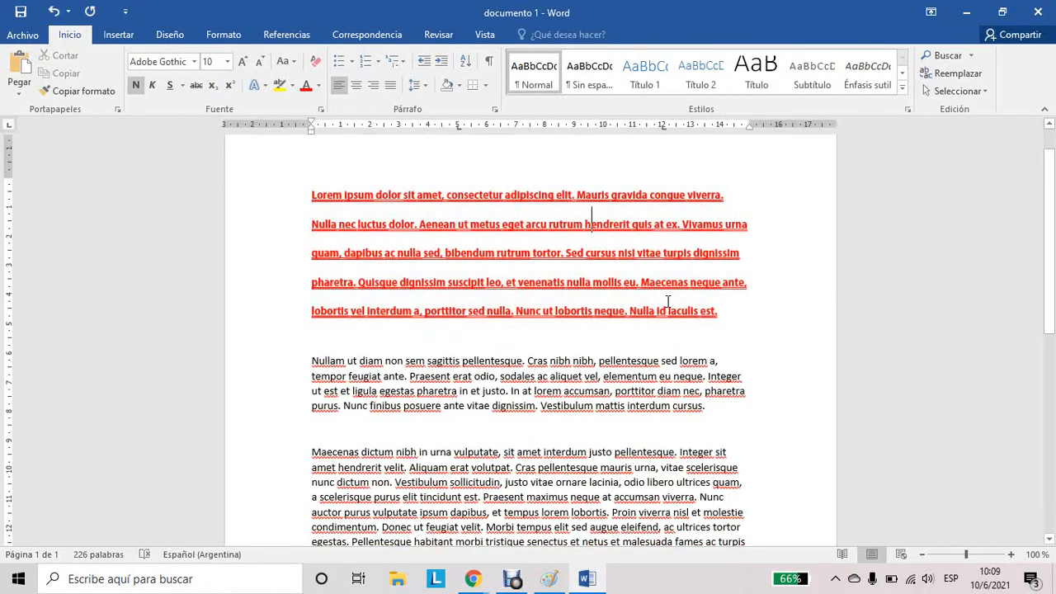
{"action": "left_click", "coordinate": [698, 312]}
{"action": "left_click", "coordinate": [543, 312]}
{"action": "left_click", "coordinate": [477, 455]}
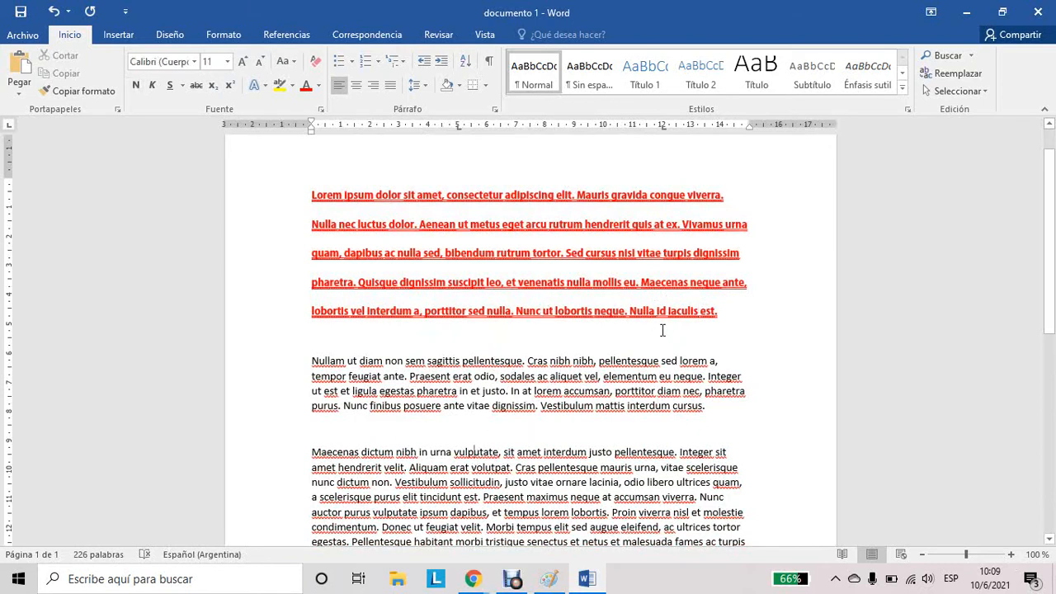
Copy the first paragraph's formatting onto the entire last paragraph, beginning "Maecenas dictum", with the format painter
{"action": "left_click", "coordinate": [486, 225]}
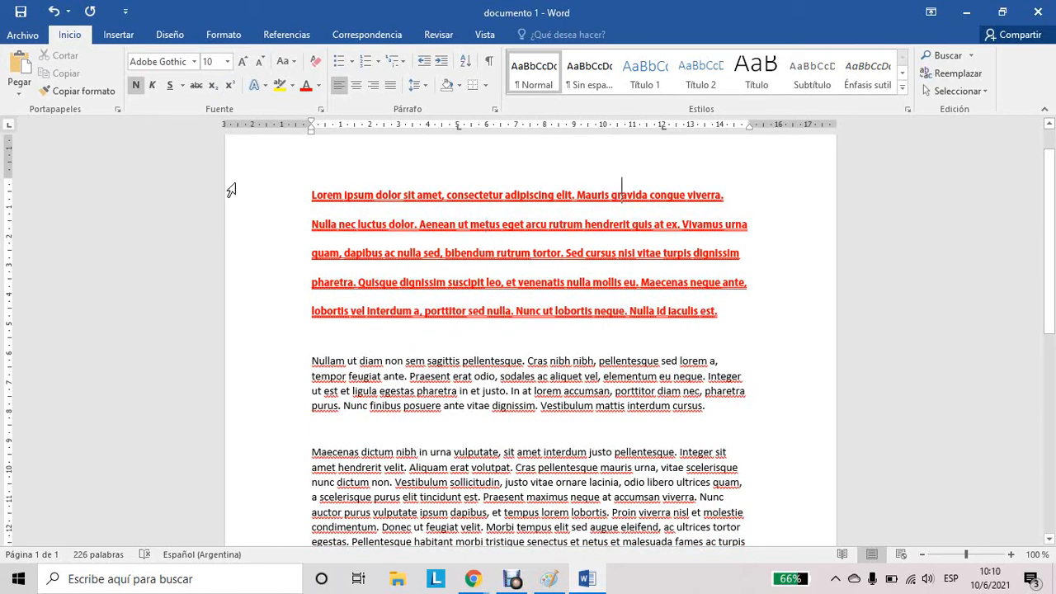
{"action": "left_click", "coordinate": [95, 94]}
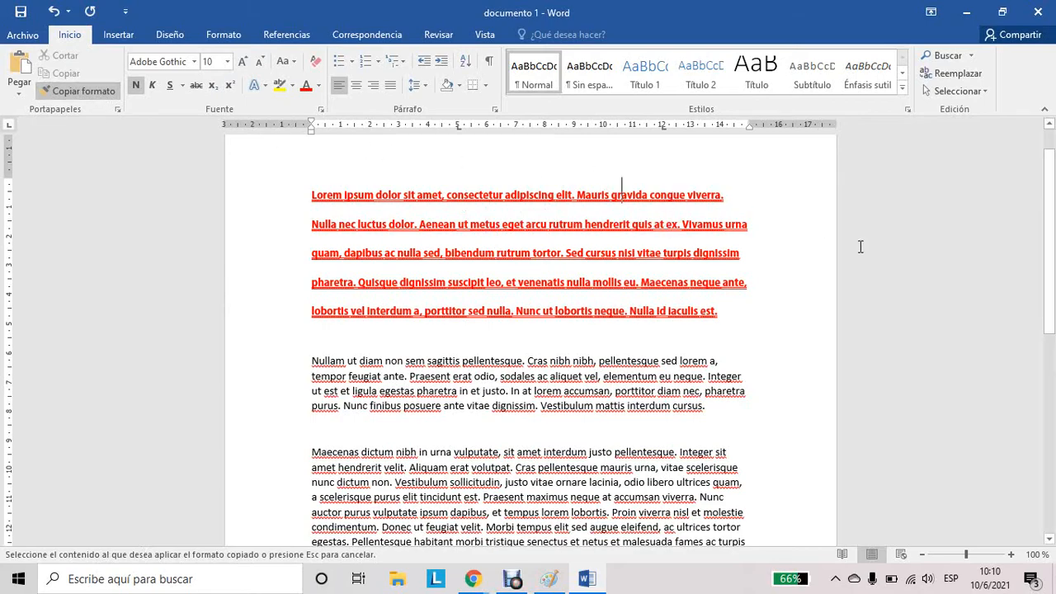
{"action": "left_click_drag", "start_coordinate": [1054, 215], "coordinate": [1054, 279]}
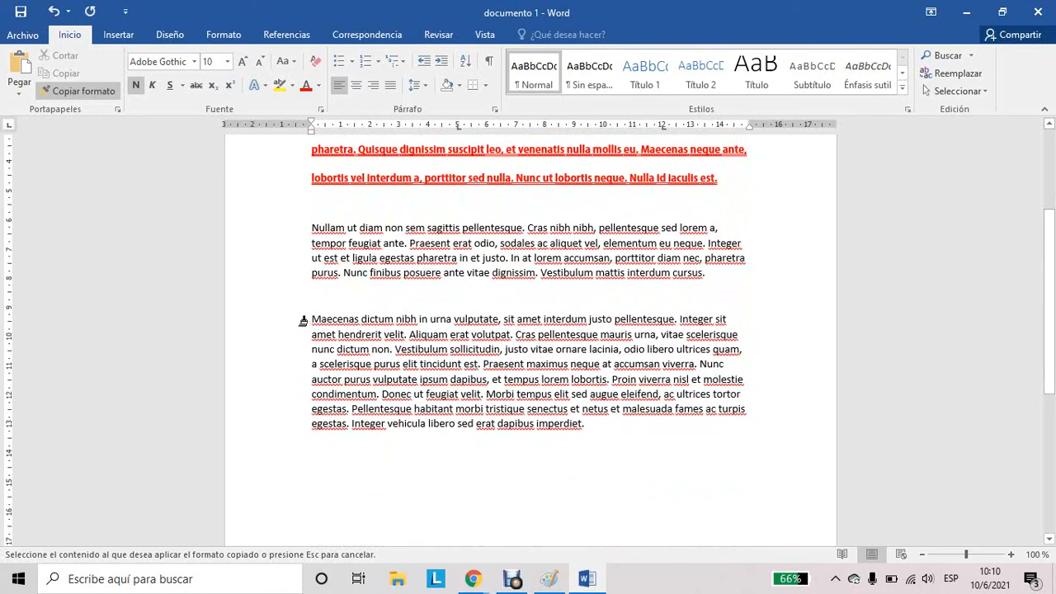
{"action": "left_click_drag", "start_coordinate": [312, 320], "coordinate": [580, 426]}
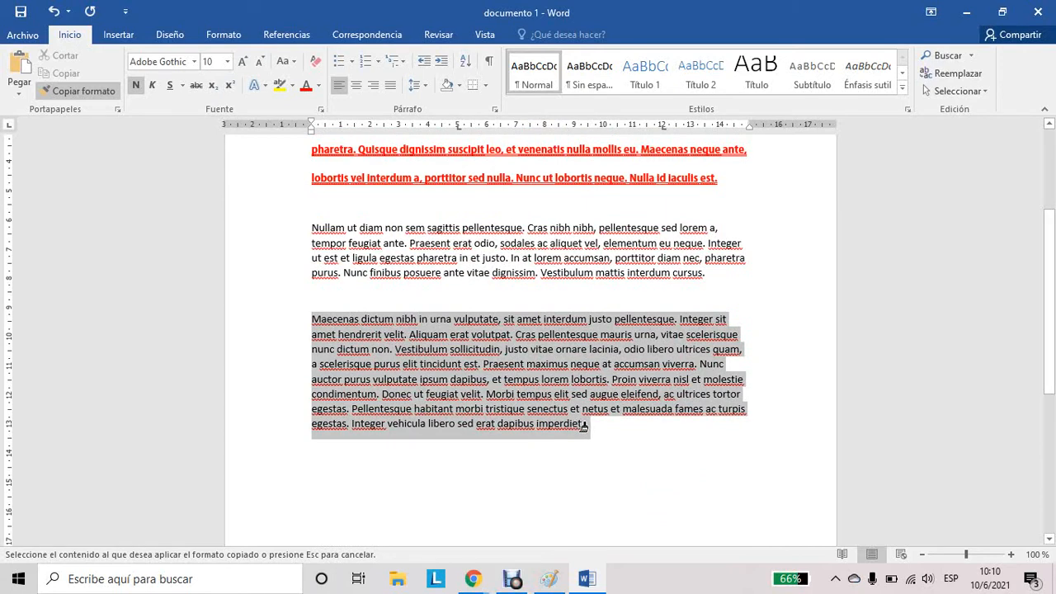
{"action": "left_click_drag", "start_coordinate": [583, 426], "coordinate": [588, 425]}
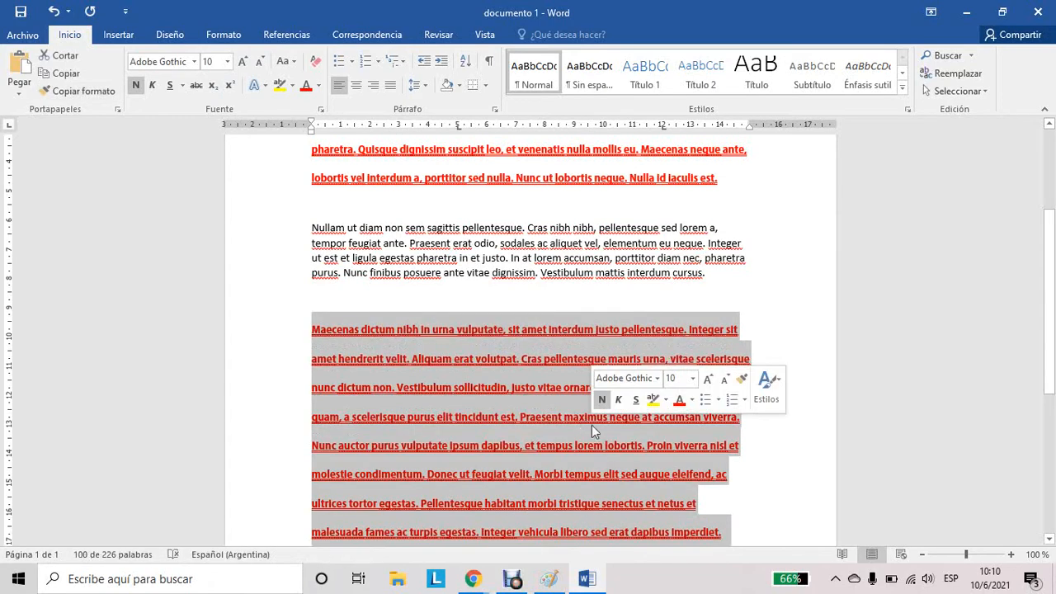
Review the reformatted last paragraph, and undo the format copy
{"action": "left_click_drag", "start_coordinate": [1050, 239], "coordinate": [1049, 188]}
{"action": "left_click", "coordinate": [641, 203]}
{"action": "left_click_drag", "start_coordinate": [1052, 240], "coordinate": [1055, 333]}
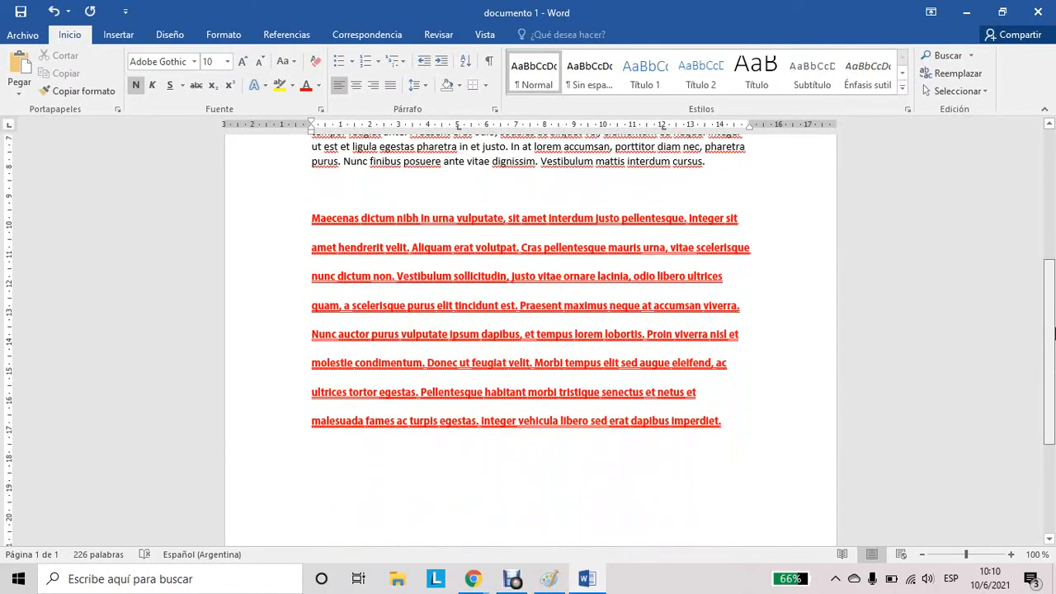
{"action": "left_click", "coordinate": [54, 12]}
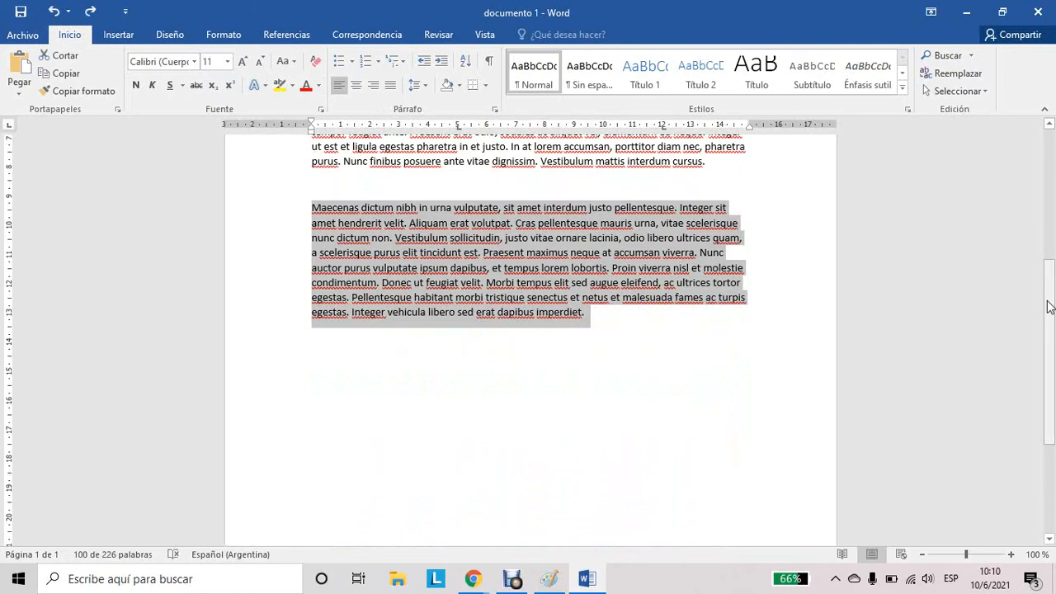
Use the format painter again to apply the first paragraph's formatting to the whole "Maecenas dictum" paragraph
{"action": "scroll", "coordinate": [1049, 307], "scroll_direction": "up", "scroll_amount": 6}
{"action": "left_click", "coordinate": [555, 239]}
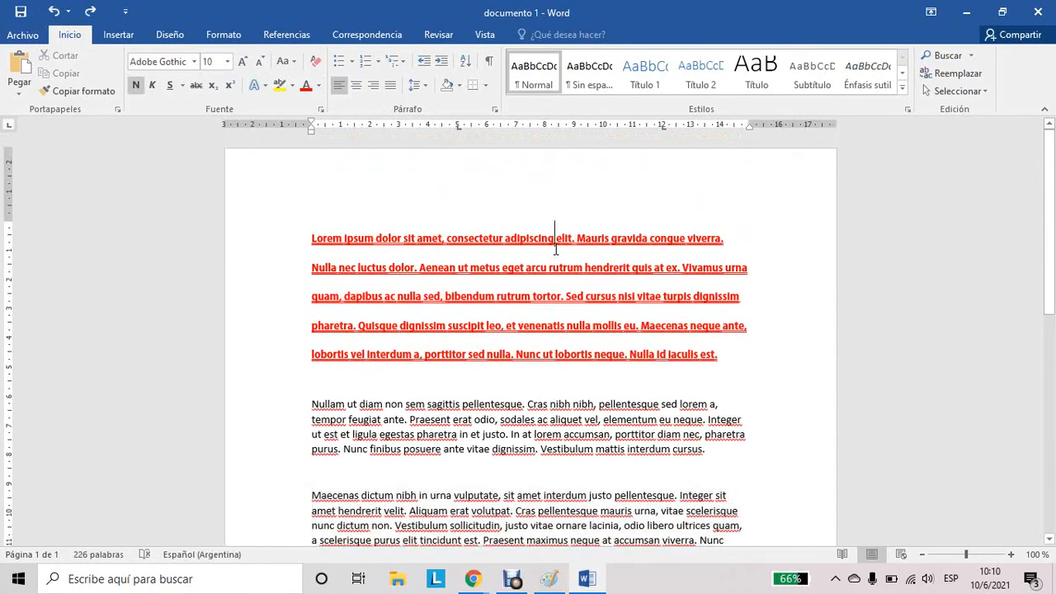
{"action": "left_click", "coordinate": [450, 268]}
{"action": "left_click", "coordinate": [103, 88]}
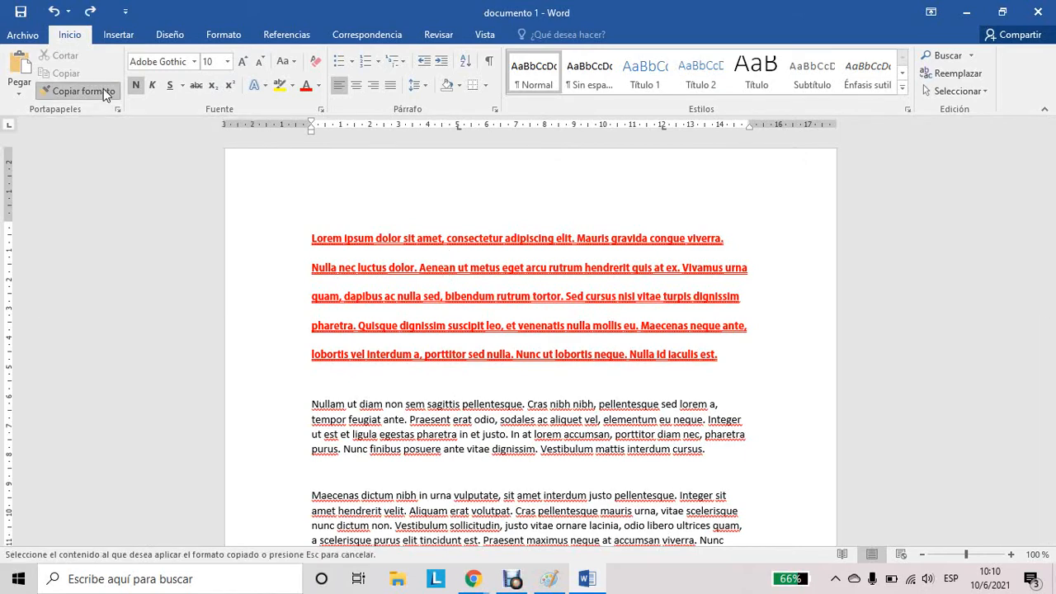
{"action": "scroll", "coordinate": [1041, 165], "scroll_direction": "down", "scroll_amount": 4}
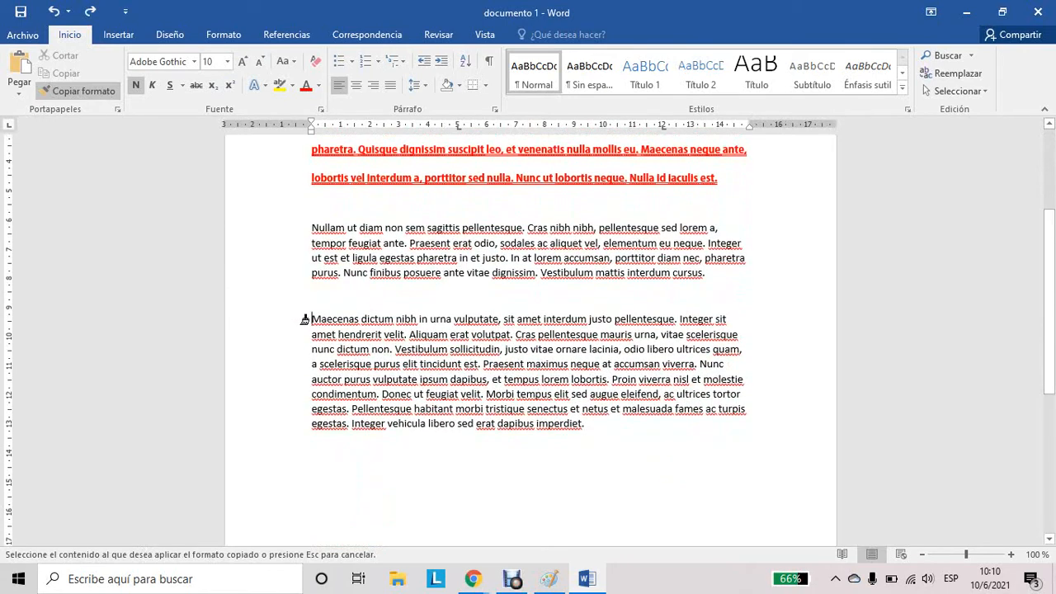
{"action": "mouse_move", "coordinate": [305, 317]}
{"action": "left_mouse_down"}
{"action": "mouse_move", "coordinate": [405, 335]}
{"action": "mouse_move", "coordinate": [583, 392]}
{"action": "mouse_move", "coordinate": [600, 424]}
{"action": "left_mouse_up"}
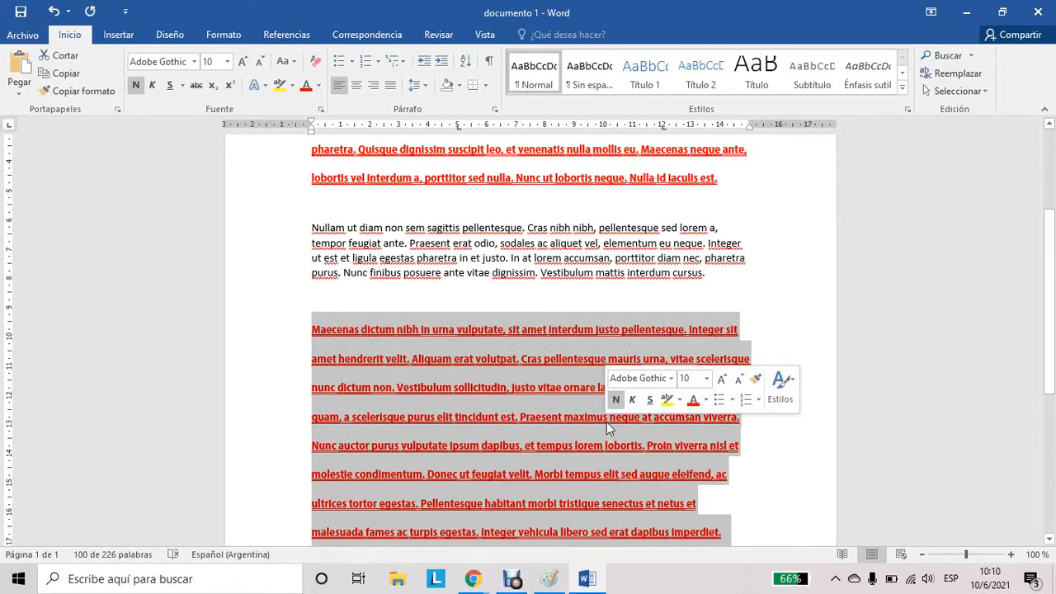
Delete the first paragraph's text from "Nulla nec luctus dolor" to its end
{"action": "left_click_drag", "start_coordinate": [1051, 306], "coordinate": [1053, 202]}
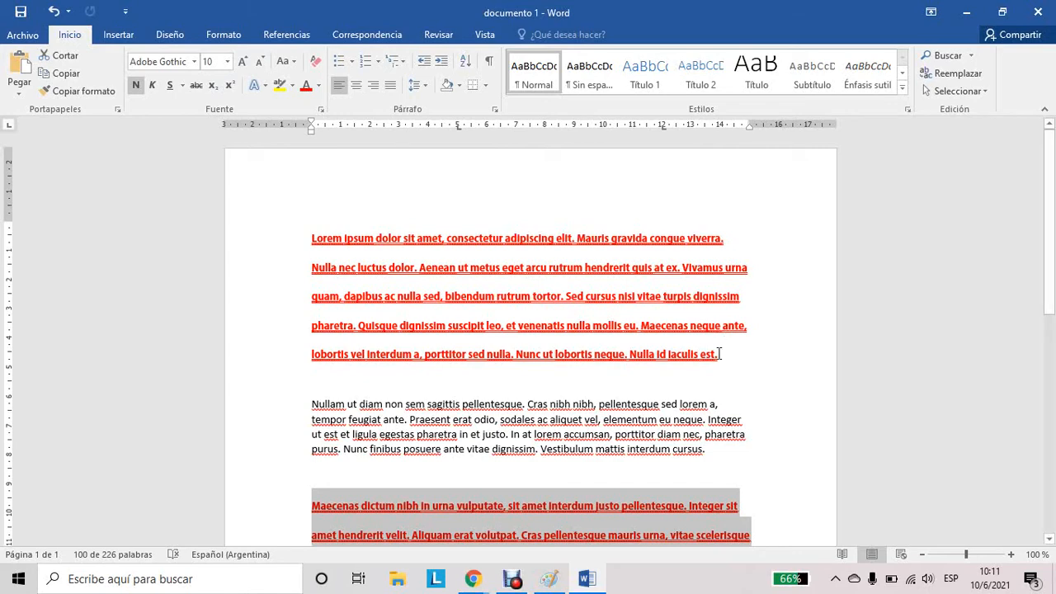
{"action": "left_click_drag", "start_coordinate": [719, 353], "coordinate": [303, 268]}
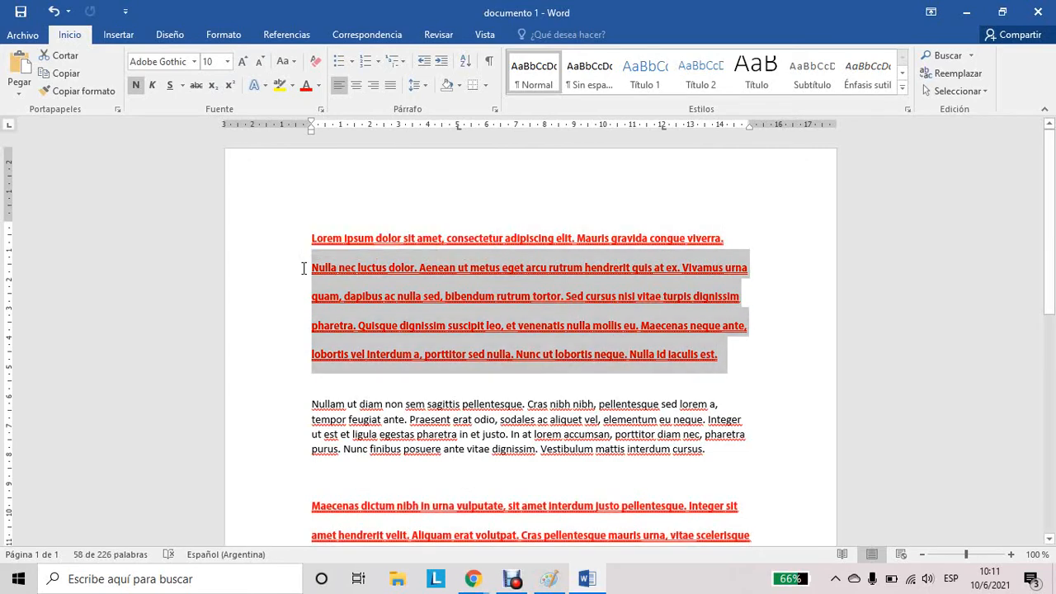
{"action": "key", "text": "Delete"}
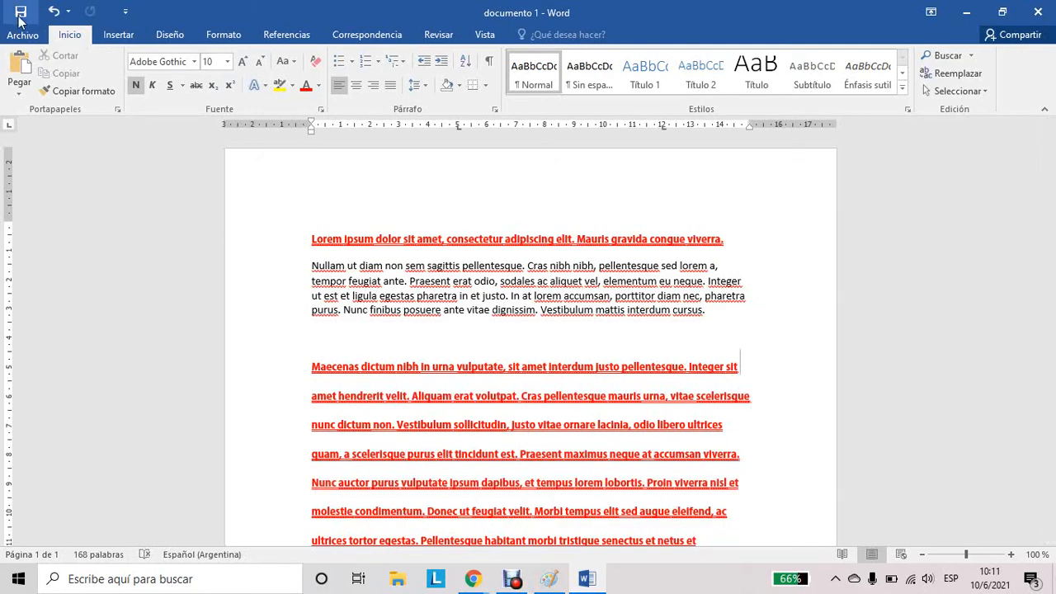
Undo the text deletion in the first paragraph and the format copy on the last paragraph
{"action": "left_click", "coordinate": [52, 11]}
{"action": "left_click", "coordinate": [52, 12]}
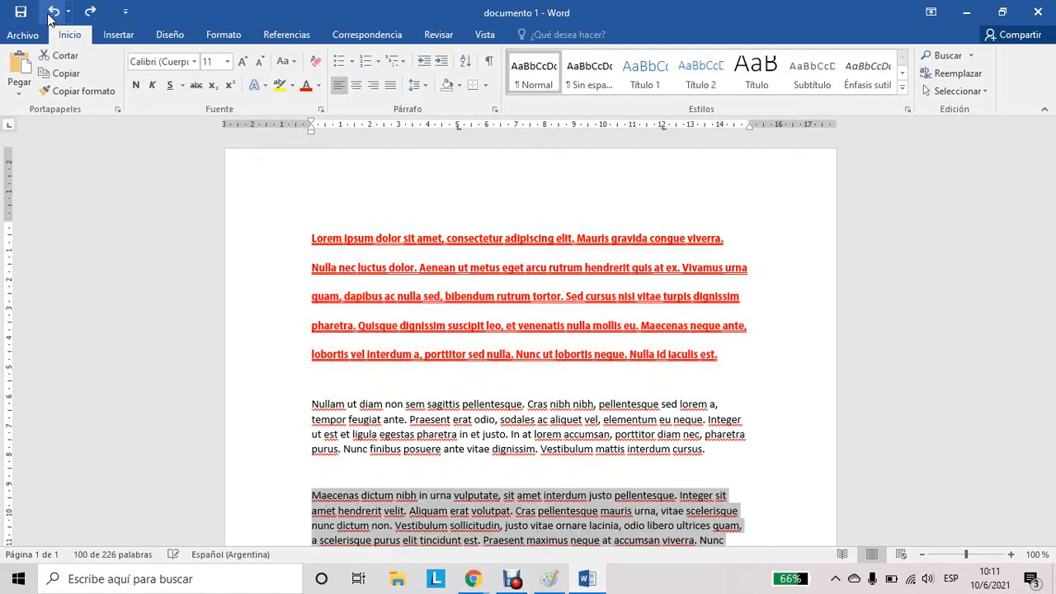
Delete the first paragraph's text from "Nulla nec luctus dolor" to "Nulla id iaculis est."
{"action": "left_click", "coordinate": [322, 241]}
{"action": "left_click_drag", "start_coordinate": [314, 267], "coordinate": [752, 358]}
{"action": "key", "text": "Delete"}
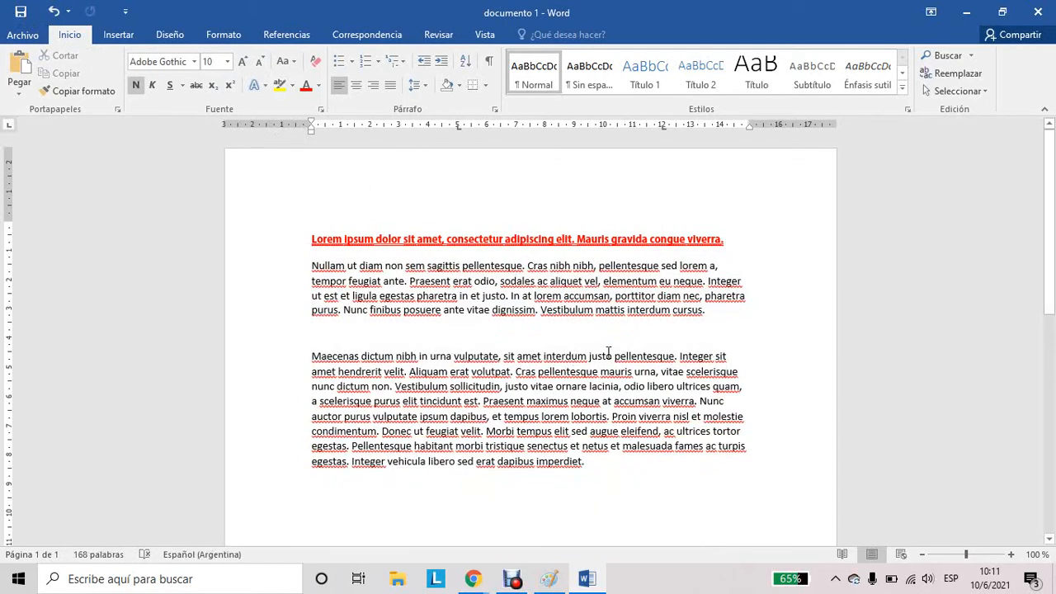
Split the "Maecenas dictum" paragraph before "Integer sit amet", leaving an empty line between the two parts
{"action": "left_click", "coordinate": [682, 355]}
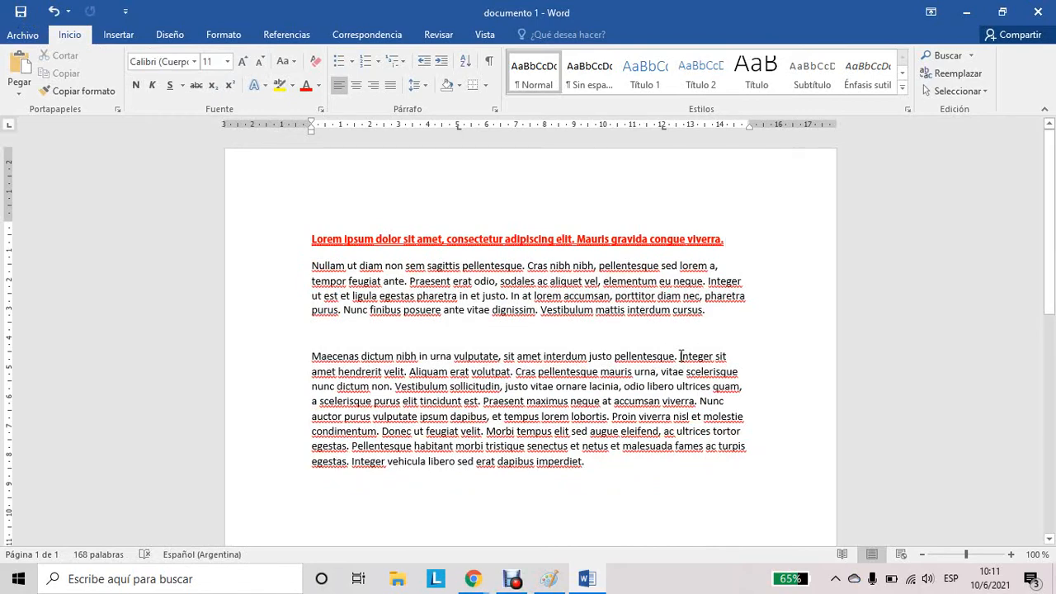
{"action": "key", "text": "Return"}
{"action": "key", "text": "Return"}
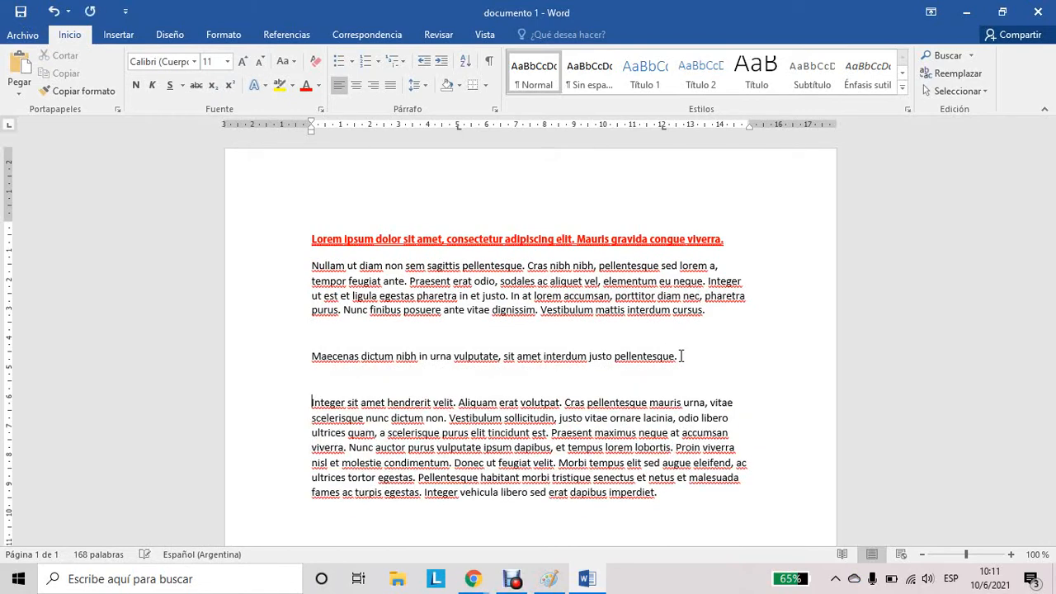
Set the left indent of the whole red "Lorem ipsum" paragraph to 5 cm
{"action": "left_click", "coordinate": [634, 238]}
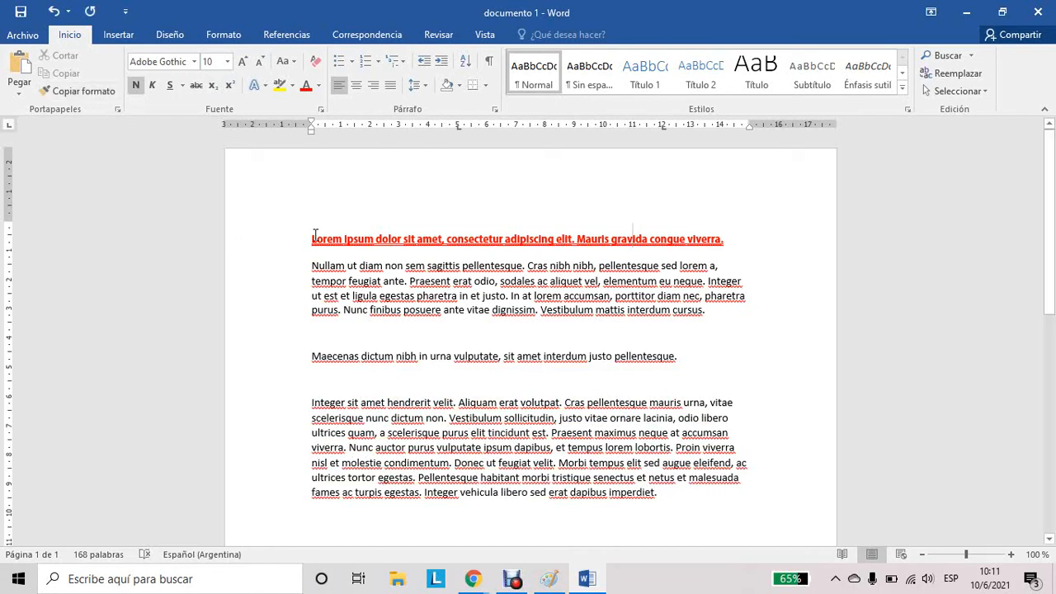
{"action": "left_click_drag", "start_coordinate": [313, 236], "coordinate": [347, 231]}
{"action": "left_click_drag", "start_coordinate": [733, 273], "coordinate": [726, 242]}
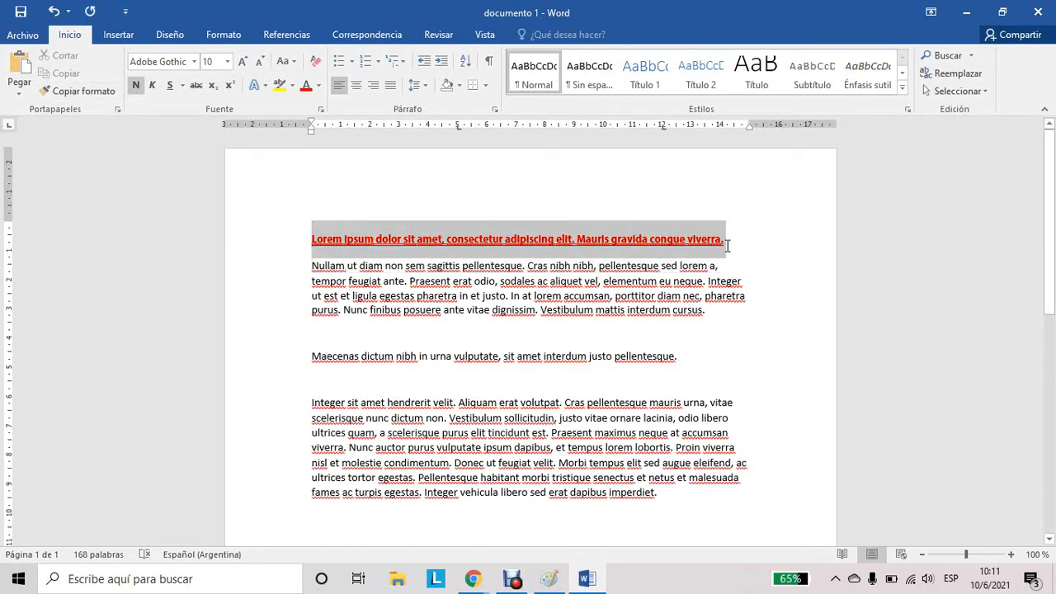
{"action": "left_click", "coordinate": [495, 109]}
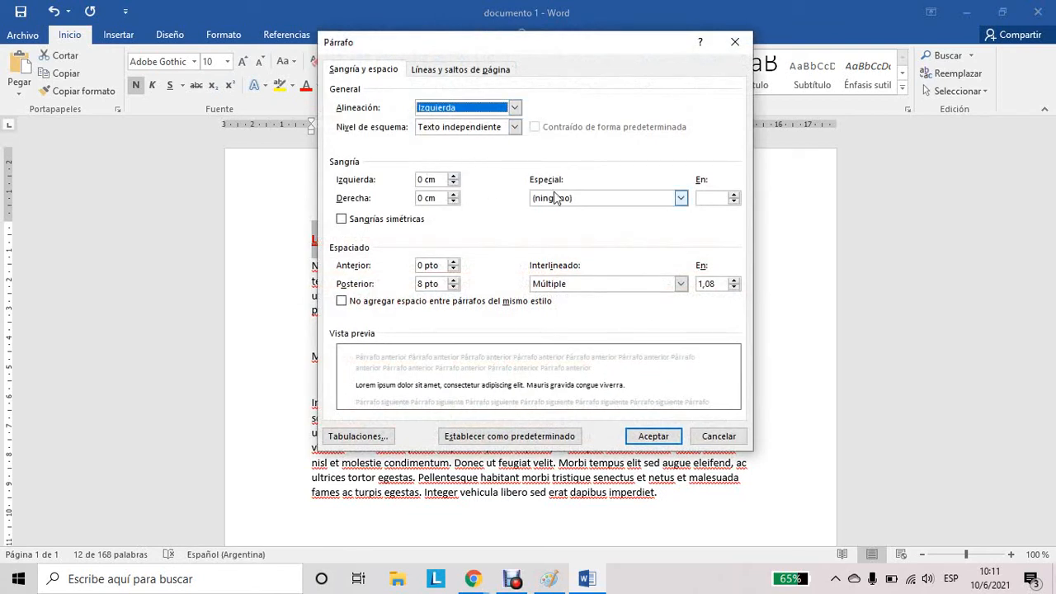
{"action": "left_click", "coordinate": [561, 198]}
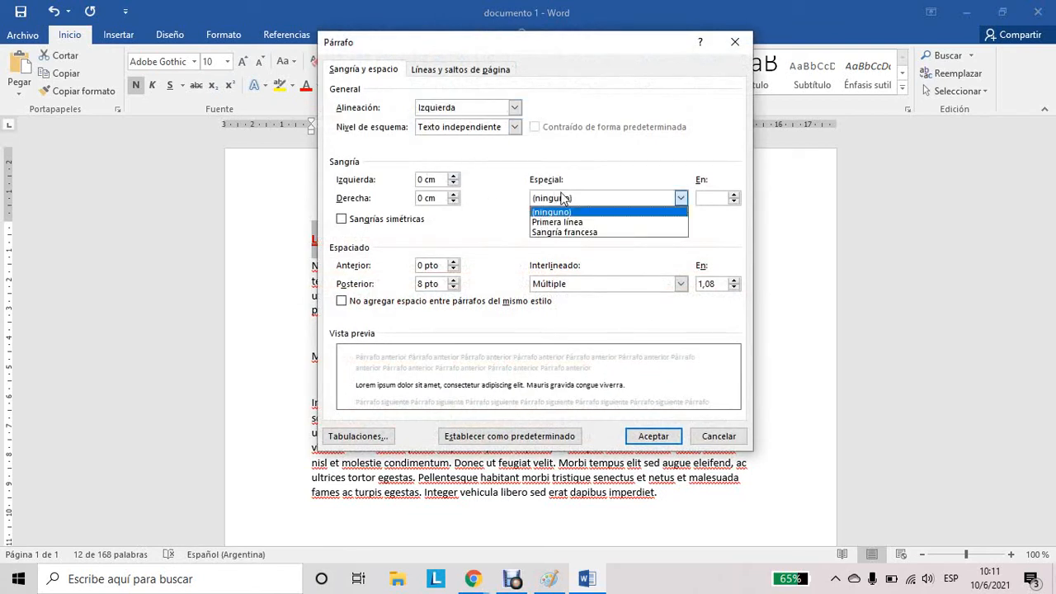
{"action": "double_click", "coordinate": [429, 179]}
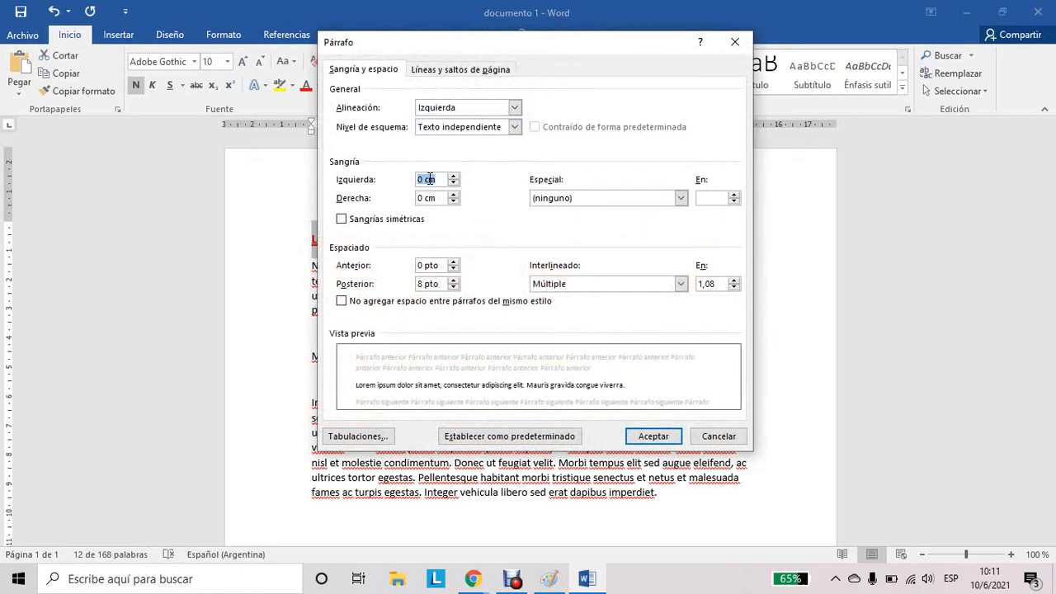
{"action": "type", "text": "5"}
{"action": "left_click", "coordinate": [653, 436]}
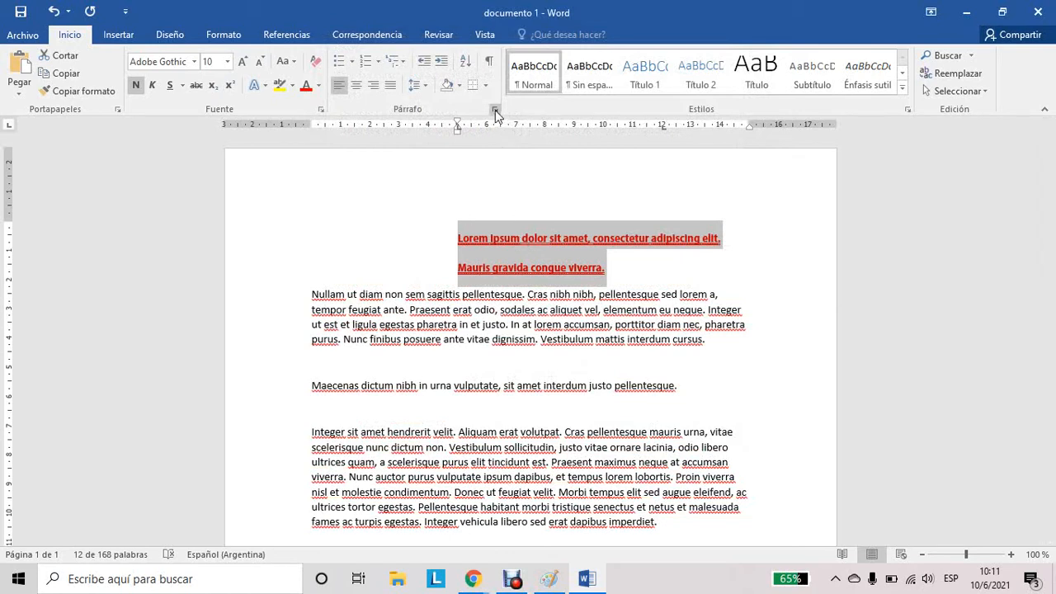
Copy the "Lorem ipsum" paragraph's formatting to the whole "Maecenas dictum" paragraph with the format painter
{"action": "left_click", "coordinate": [596, 269]}
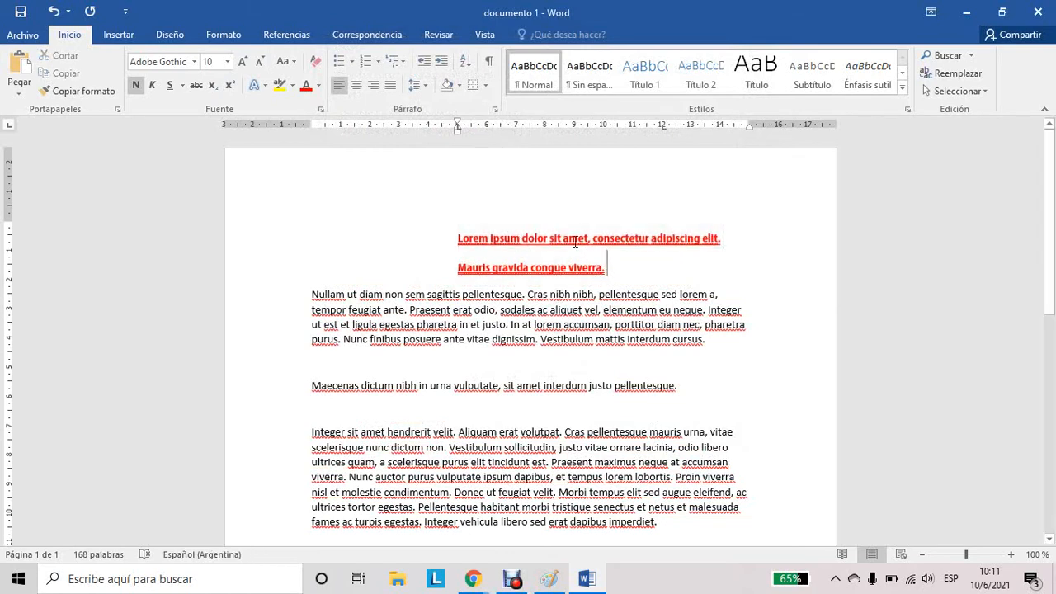
{"action": "left_click", "coordinate": [74, 87]}
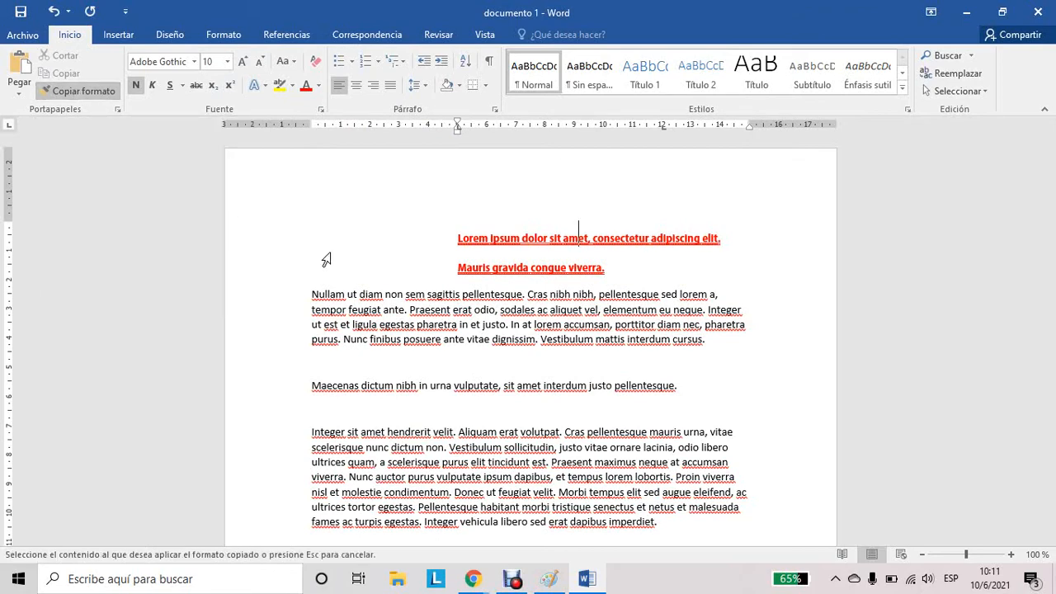
{"action": "left_click_drag", "start_coordinate": [660, 385], "coordinate": [288, 403]}
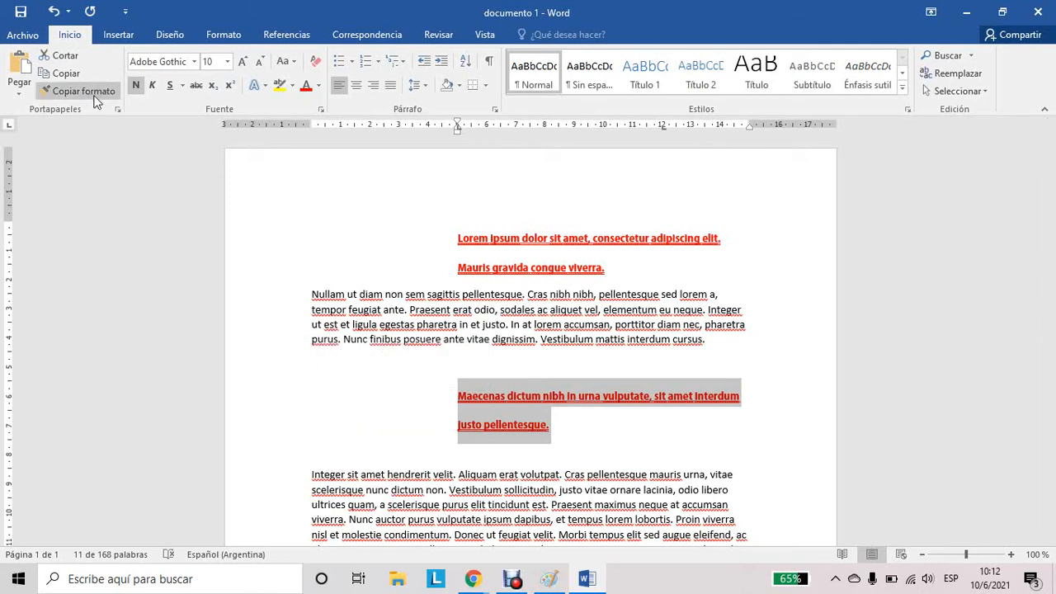
{"action": "left_click", "coordinate": [789, 433]}
Set the left indent of the "Maecenas dictum" paragraph to 3 cm
{"action": "scroll", "coordinate": [791, 432], "scroll_direction": "down", "scroll_amount": 3}
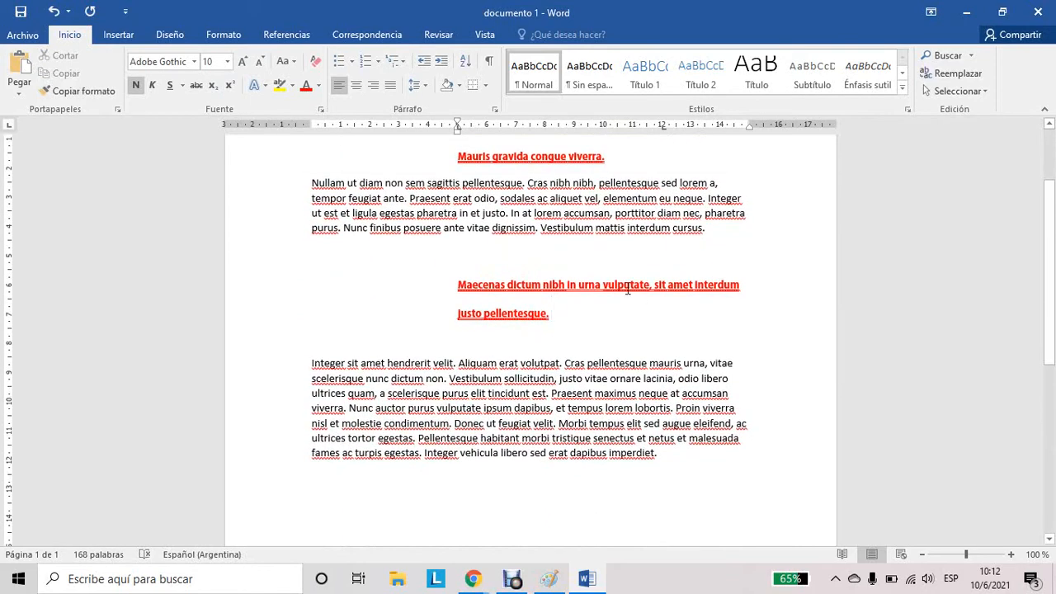
{"action": "scroll", "coordinate": [731, 332], "scroll_direction": "up", "scroll_amount": 1}
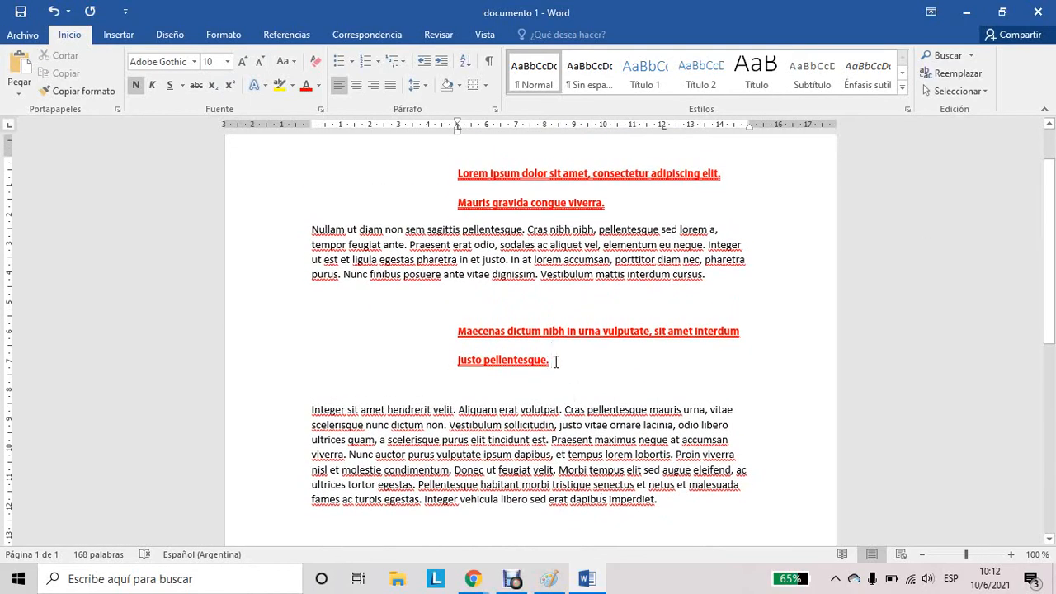
{"action": "left_click_drag", "start_coordinate": [555, 361], "coordinate": [459, 332]}
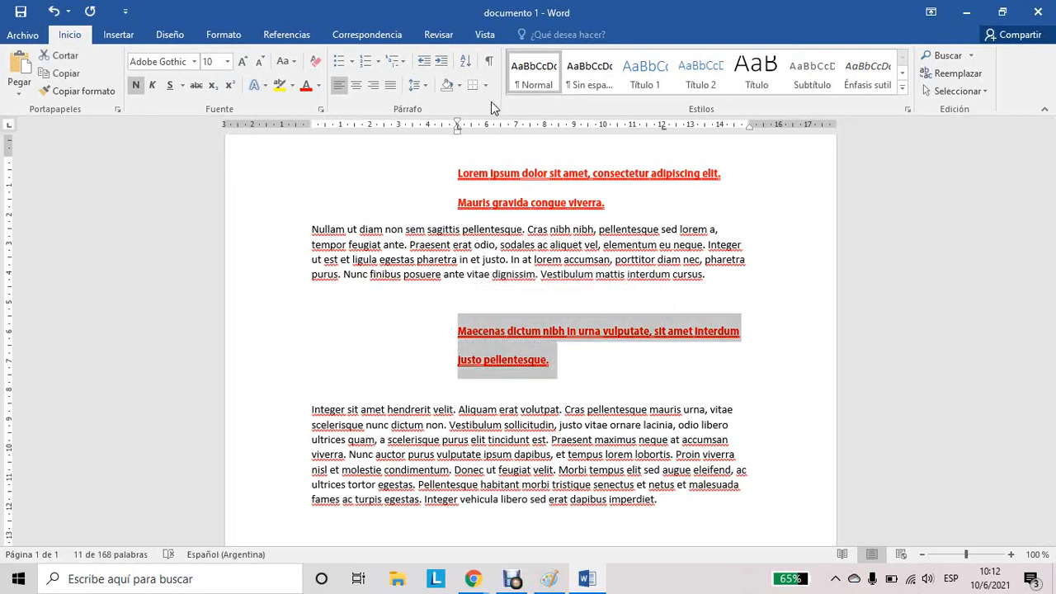
{"action": "left_click", "coordinate": [499, 109]}
{"action": "double_click", "coordinate": [423, 181]}
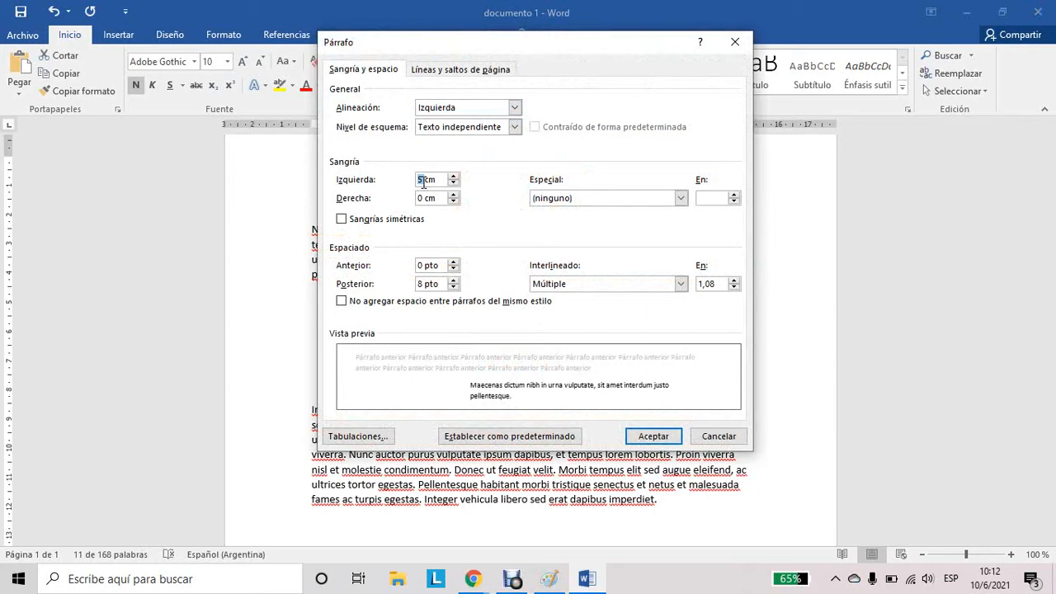
{"action": "key", "text": "Return"}
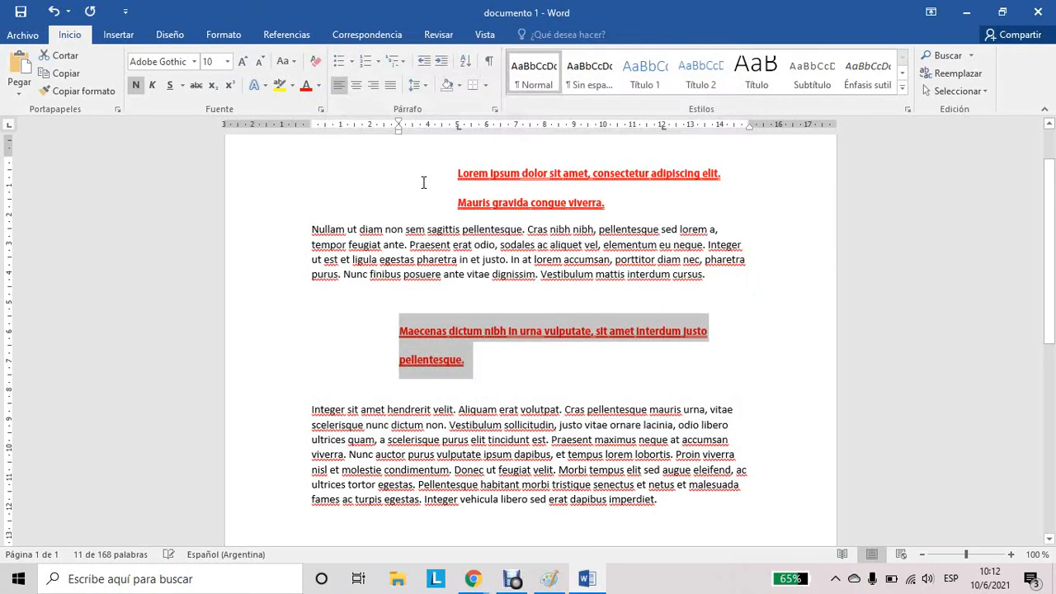
Use the format painter to apply the "Maecenas dictum" paragraph's formatting to the whole "Lorem ipsum" paragraph
{"action": "left_click", "coordinate": [467, 359]}
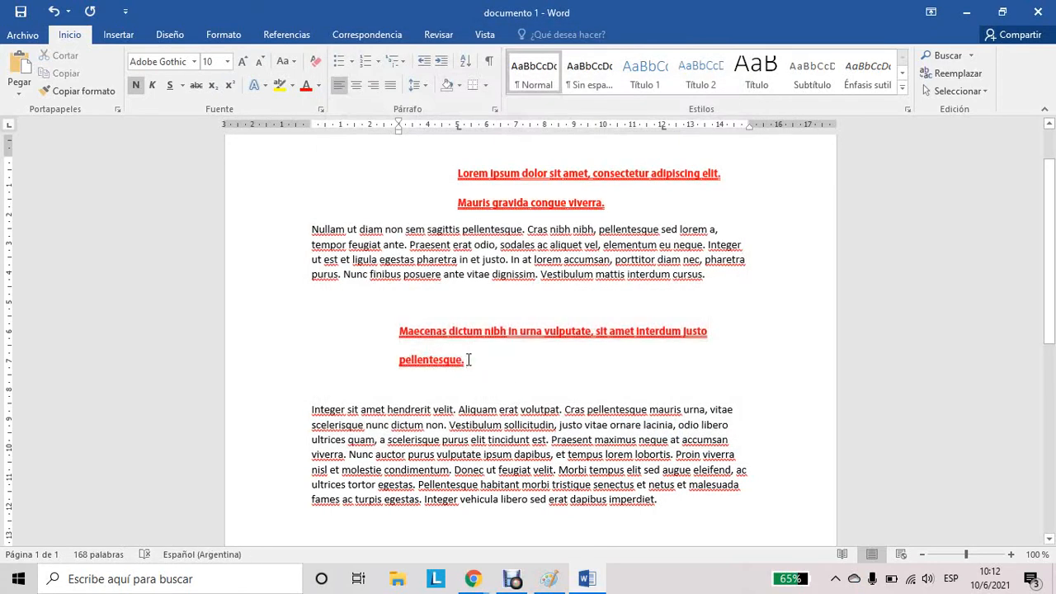
{"action": "triple_click", "coordinate": [466, 360]}
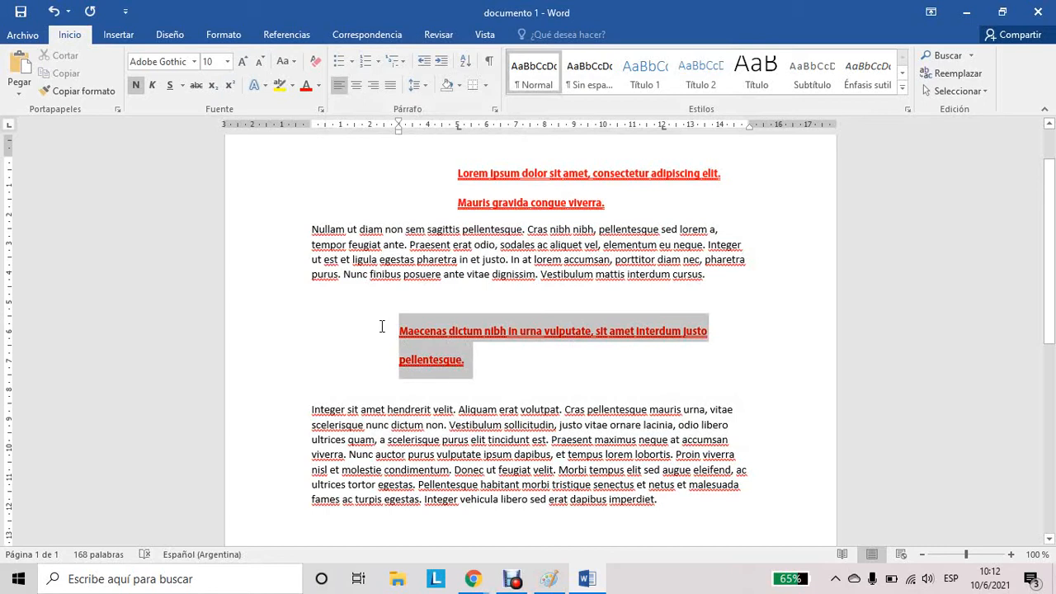
{"action": "left_click", "coordinate": [477, 368]}
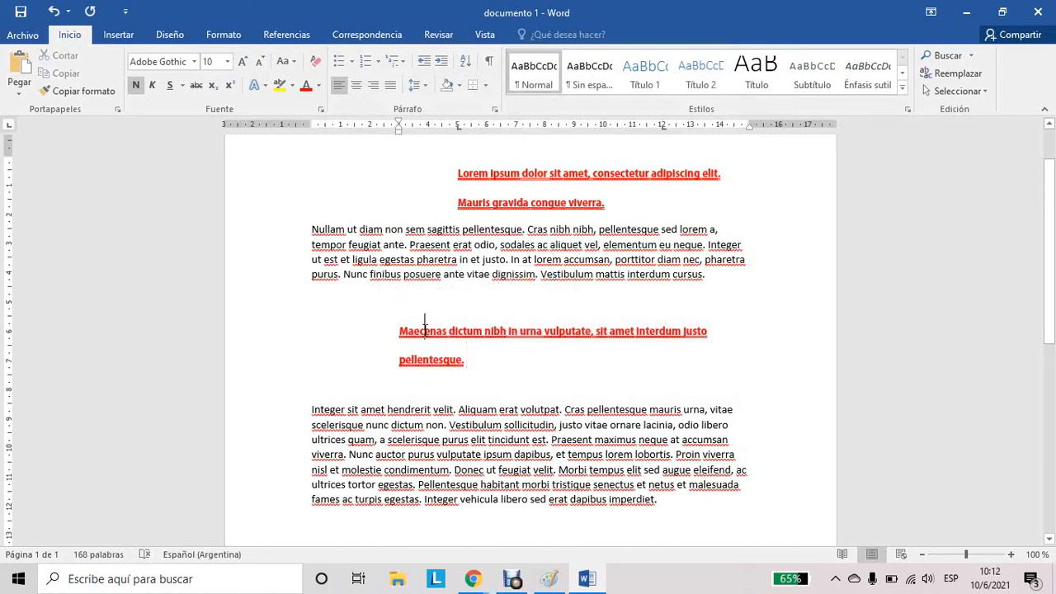
{"action": "left_click", "coordinate": [78, 90]}
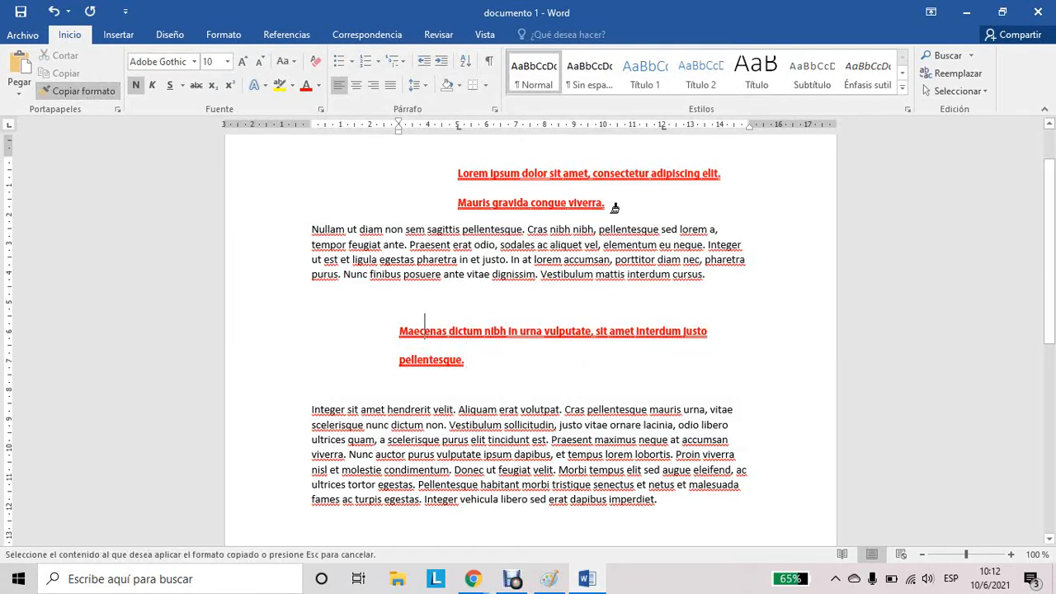
{"action": "left_click_drag", "start_coordinate": [614, 208], "coordinate": [438, 173]}
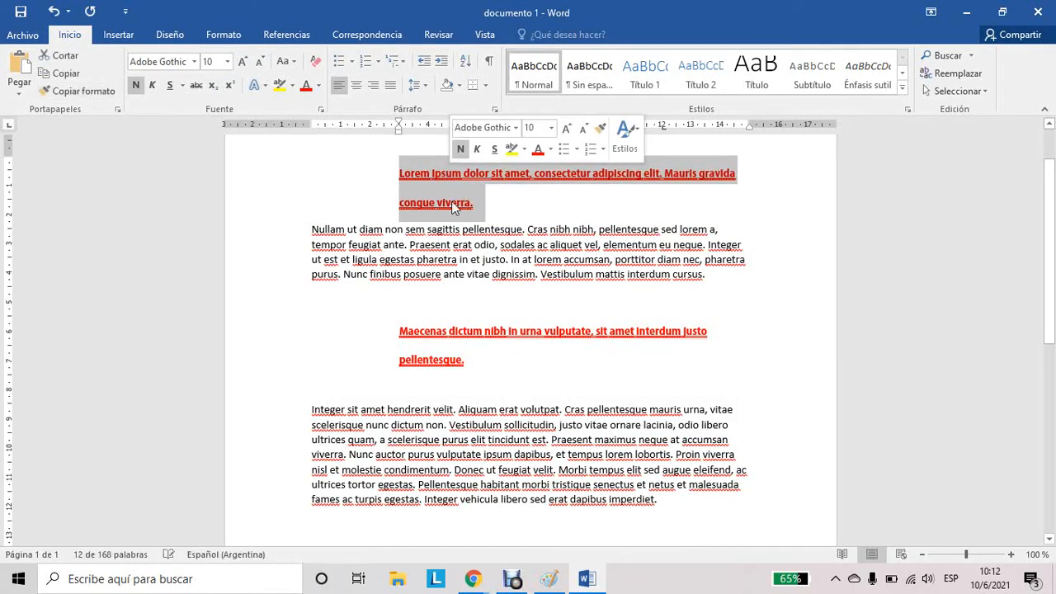
{"action": "left_click", "coordinate": [562, 377]}
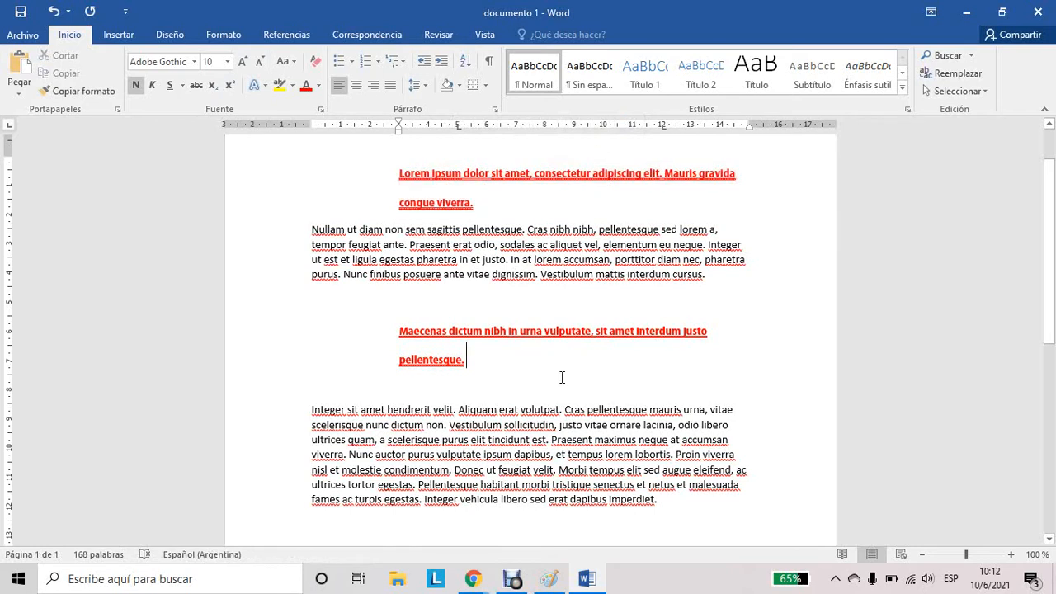
Set the left indent of the "Maecenas dictum" paragraph to 0 cm
{"action": "left_click_drag", "start_coordinate": [481, 358], "coordinate": [394, 323]}
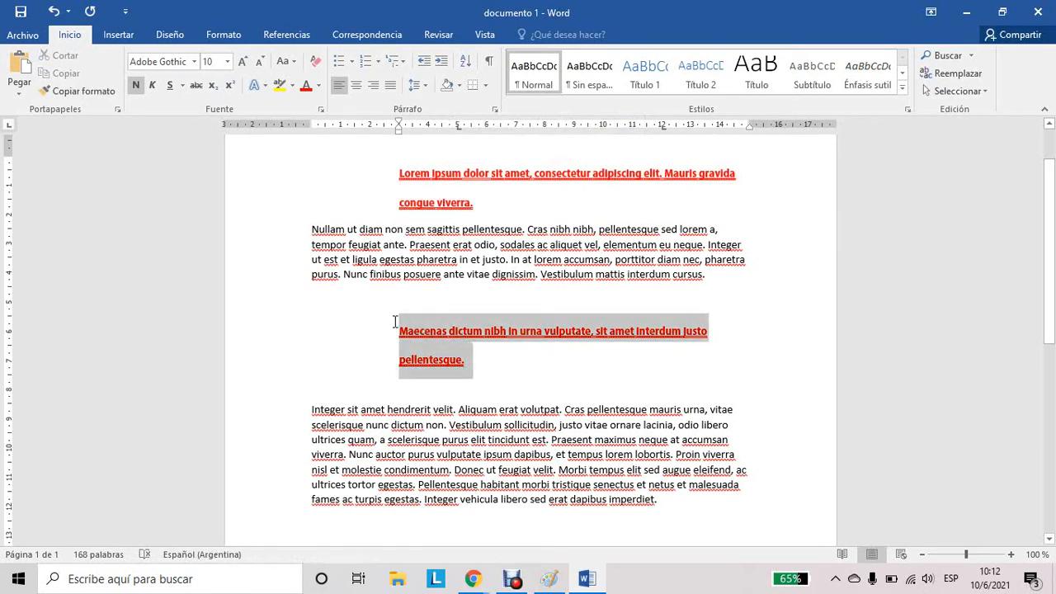
{"action": "left_click", "coordinate": [495, 112]}
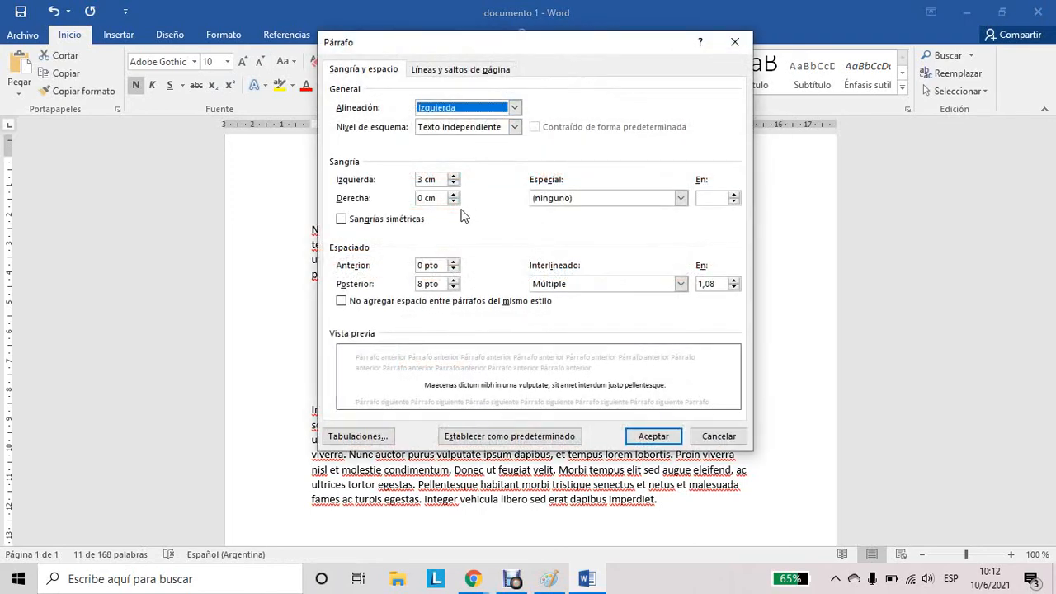
{"action": "left_click", "coordinate": [422, 180]}
{"action": "type", "text": "0"}
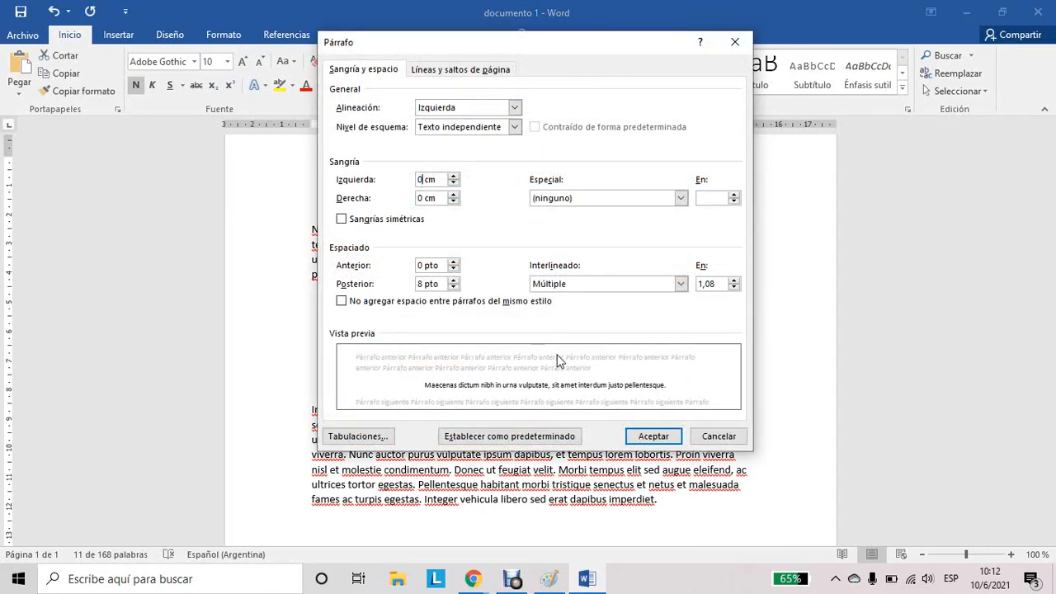
{"action": "left_click", "coordinate": [652, 436]}
Copy the unindented "Maecenas dictum" paragraph's formatting onto the "Lorem ipsum" paragraph with the format painter
{"action": "left_click_drag", "start_coordinate": [482, 205], "coordinate": [388, 173]}
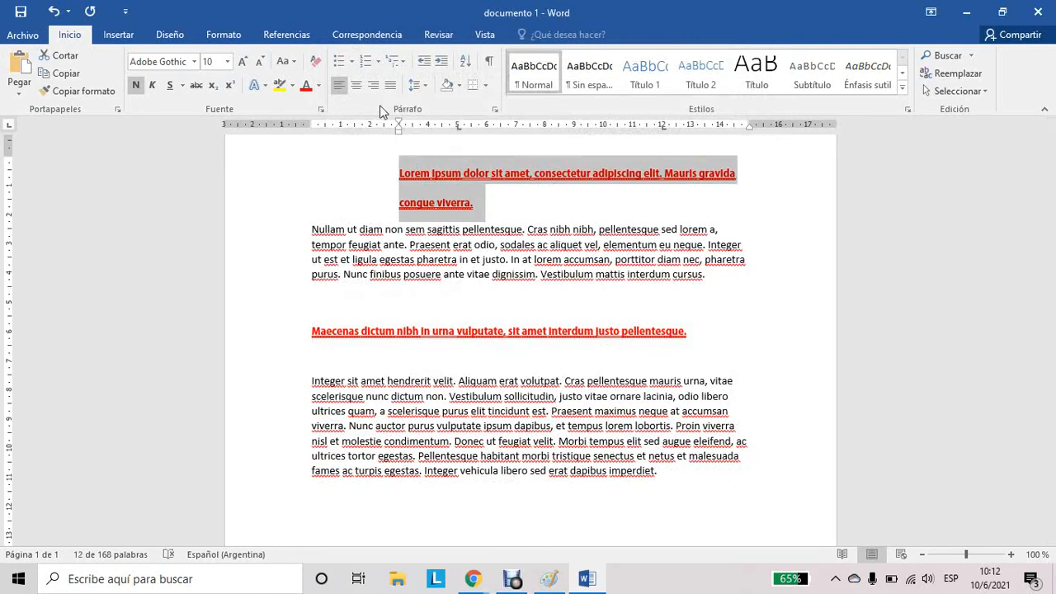
{"action": "left_click", "coordinate": [439, 330]}
{"action": "left_click", "coordinate": [78, 91]}
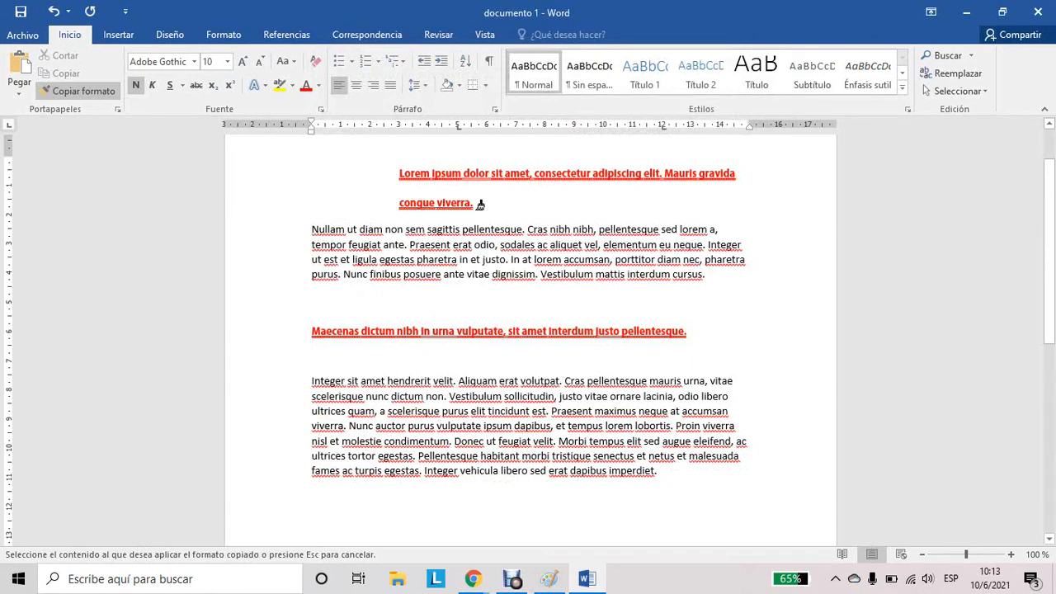
{"action": "left_click_drag", "start_coordinate": [480, 205], "coordinate": [384, 173]}
{"action": "left_click", "coordinate": [493, 245]}
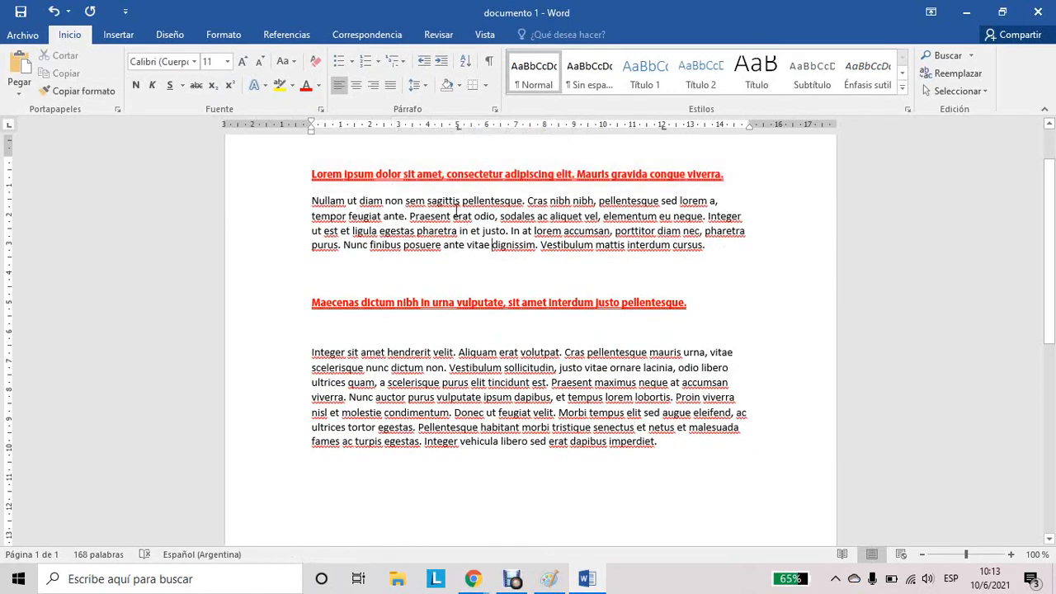
Try centered, right and left alignment on the "Lorem ipsum" paragraph, and finish with it justified
{"action": "left_click", "coordinate": [432, 171]}
{"action": "left_click", "coordinate": [354, 85]}
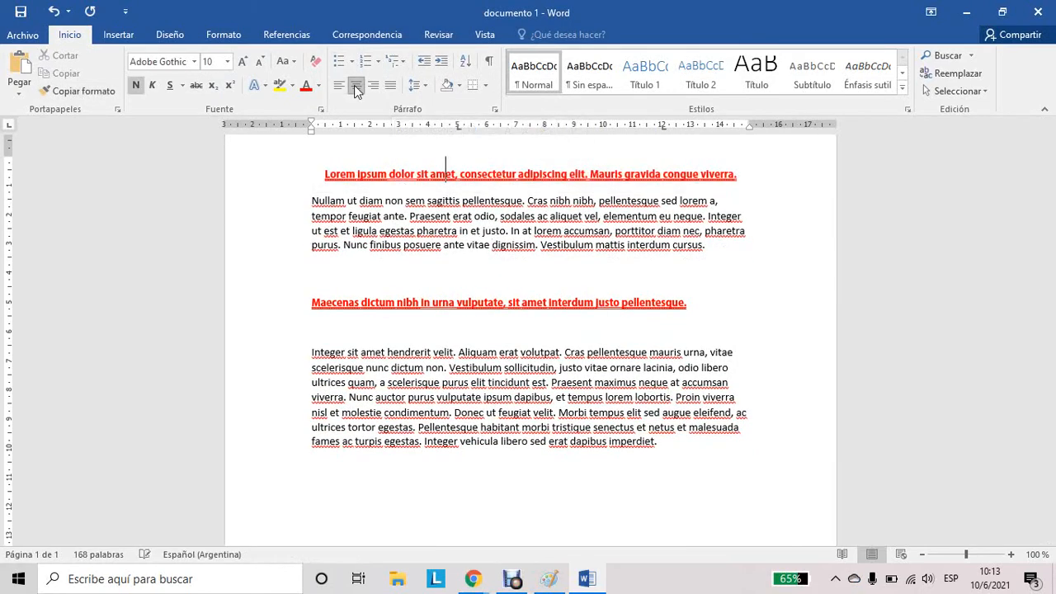
{"action": "left_click", "coordinate": [373, 86]}
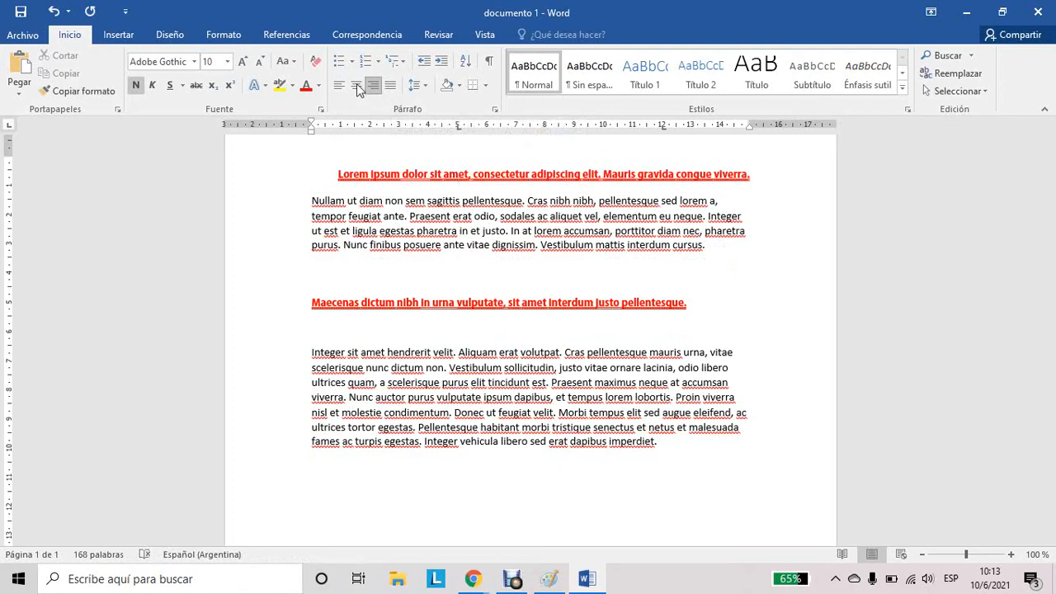
{"action": "left_click", "coordinate": [339, 85]}
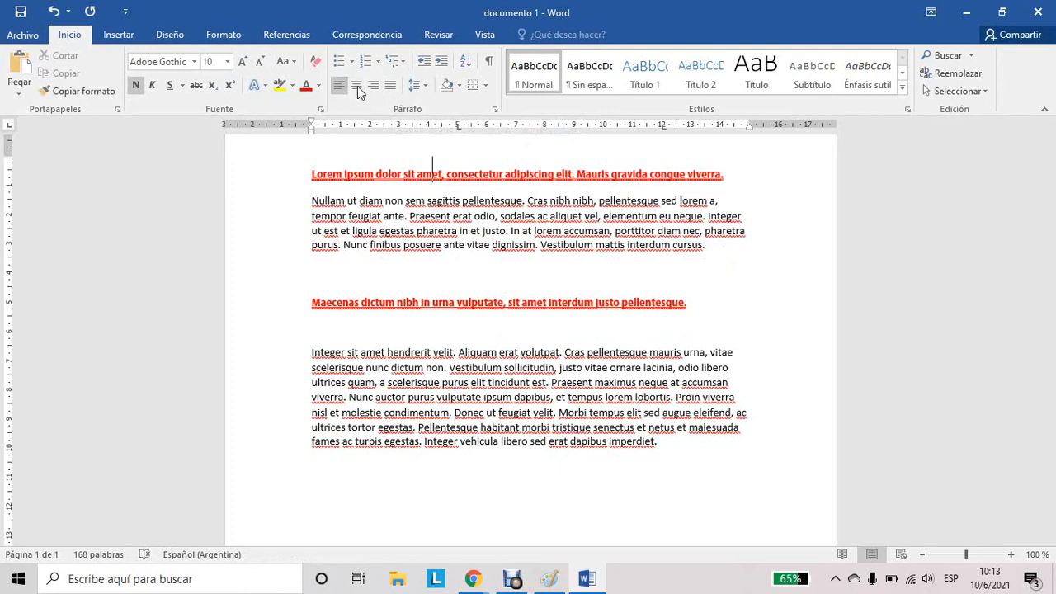
{"action": "left_click", "coordinate": [357, 87]}
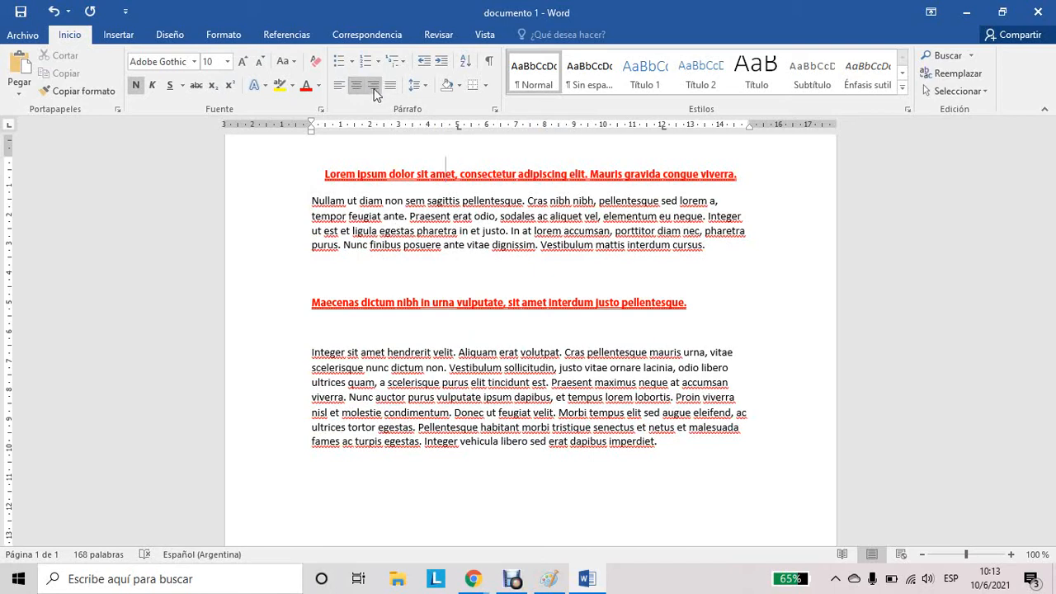
{"action": "left_click", "coordinate": [374, 88]}
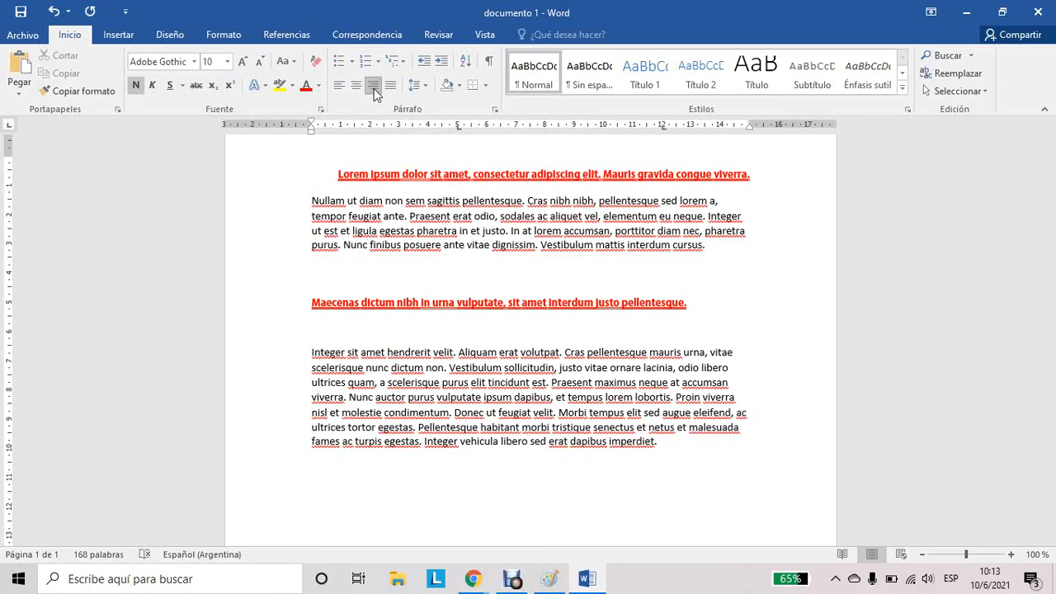
{"action": "left_click", "coordinate": [390, 85]}
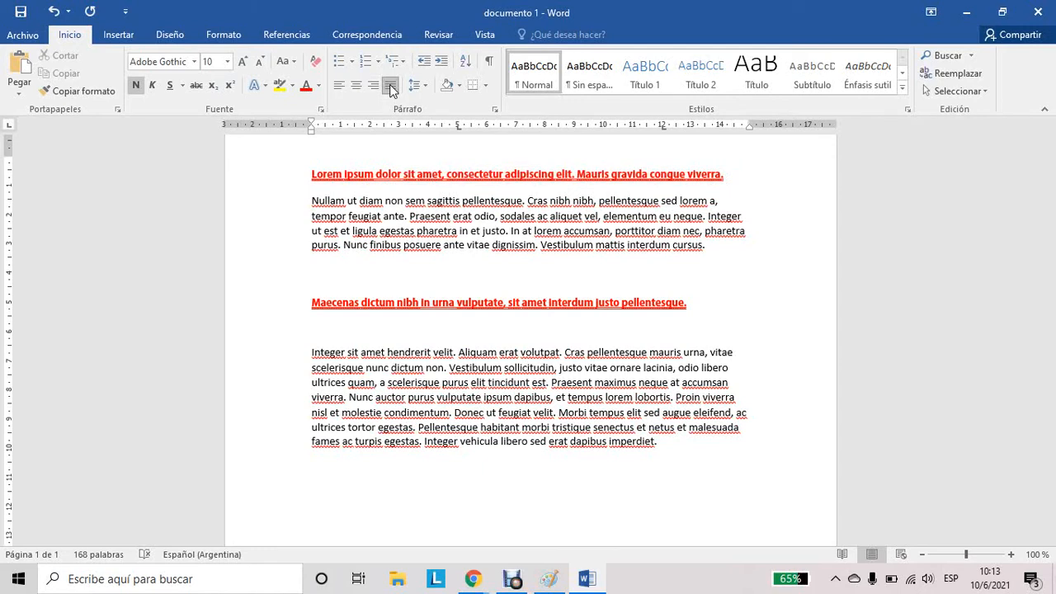
Justify the "Nullam ut diam" paragraph and check its left and right edges
{"action": "left_click_drag", "start_coordinate": [706, 248], "coordinate": [321, 200]}
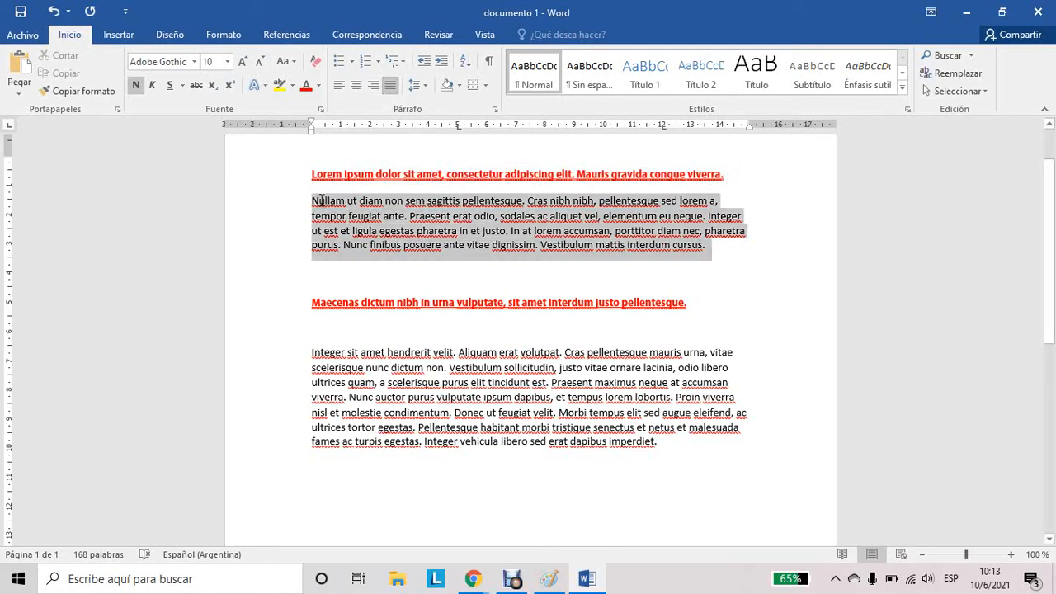
{"action": "left_click", "coordinate": [397, 87]}
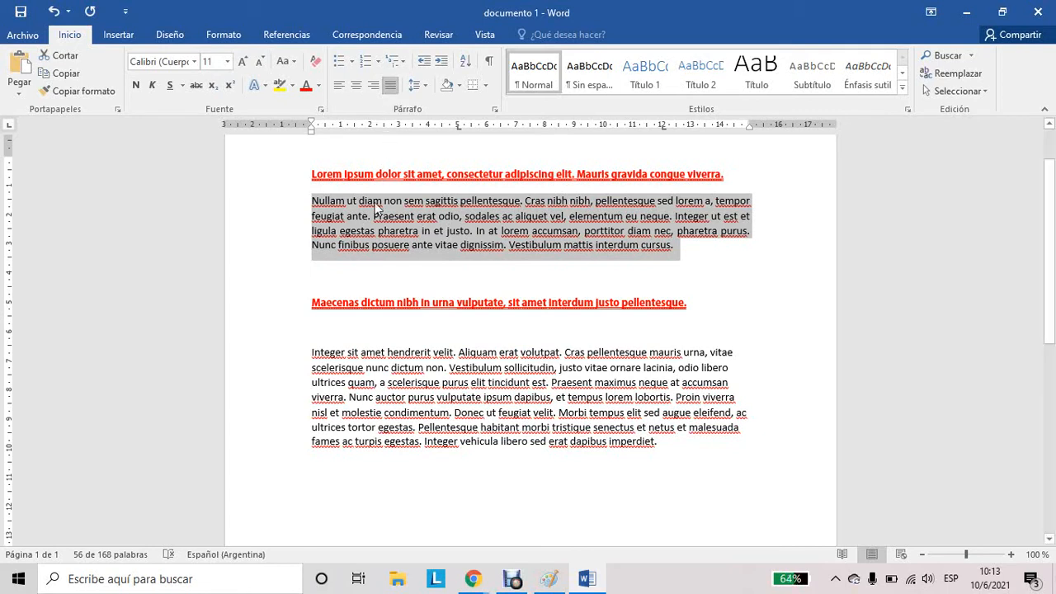
{"action": "left_click", "coordinate": [315, 202]}
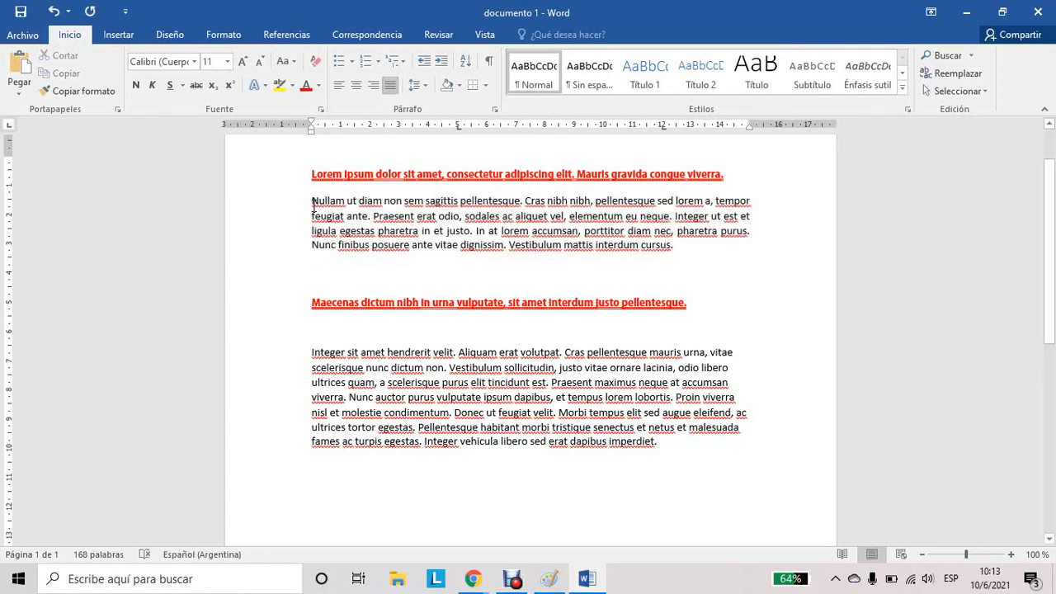
{"action": "left_click_drag", "start_coordinate": [314, 205], "coordinate": [316, 244]}
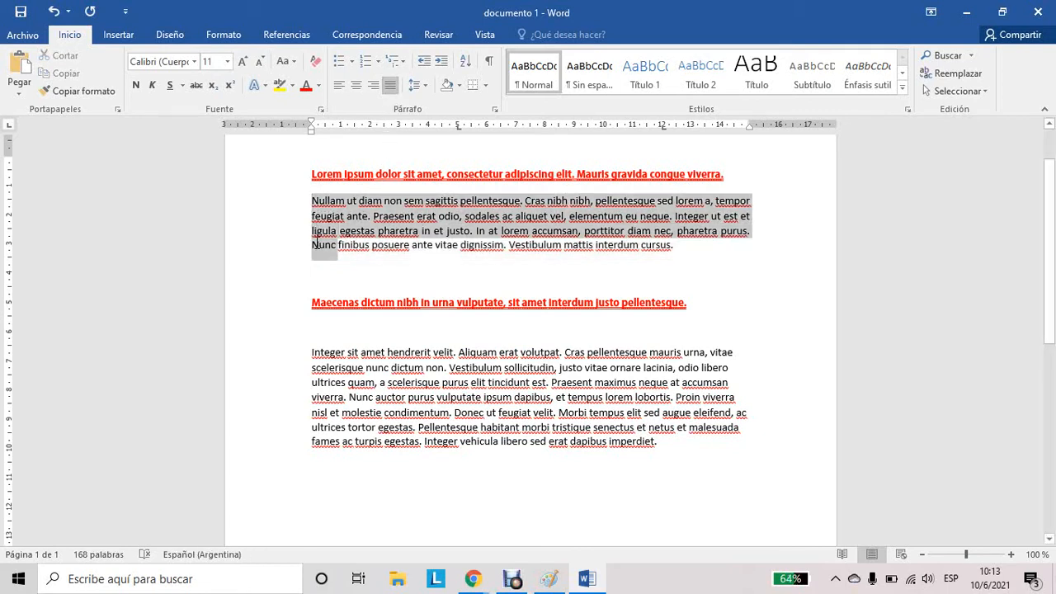
{"action": "left_click", "coordinate": [753, 201]}
{"action": "left_click_drag", "start_coordinate": [752, 202], "coordinate": [748, 231]}
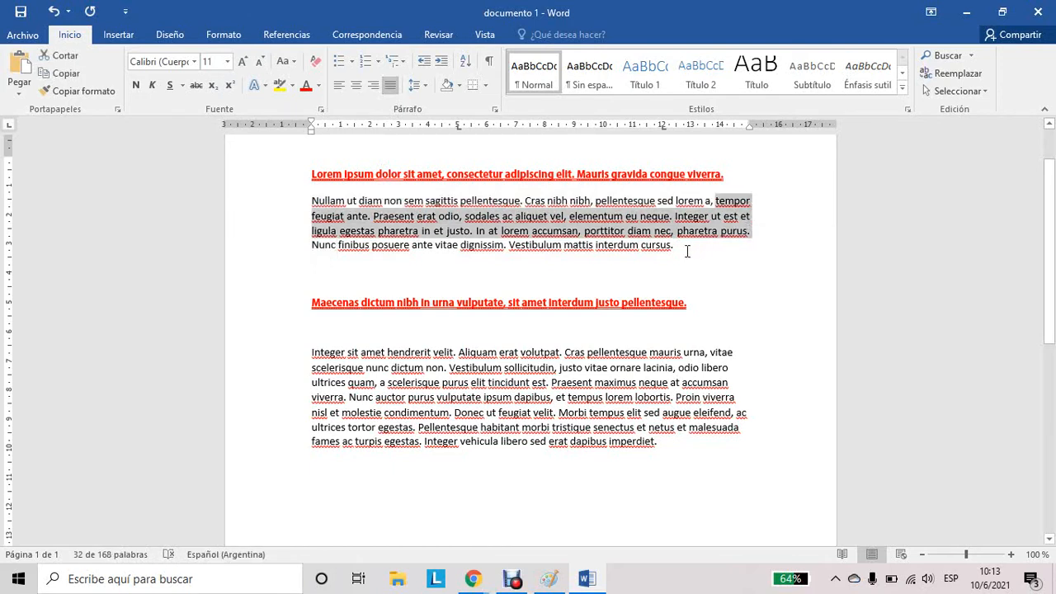
Try left, centered and right alignment on the "Nullam ut diam" paragraph, and return it to justified
{"action": "left_click_drag", "start_coordinate": [685, 247], "coordinate": [315, 195]}
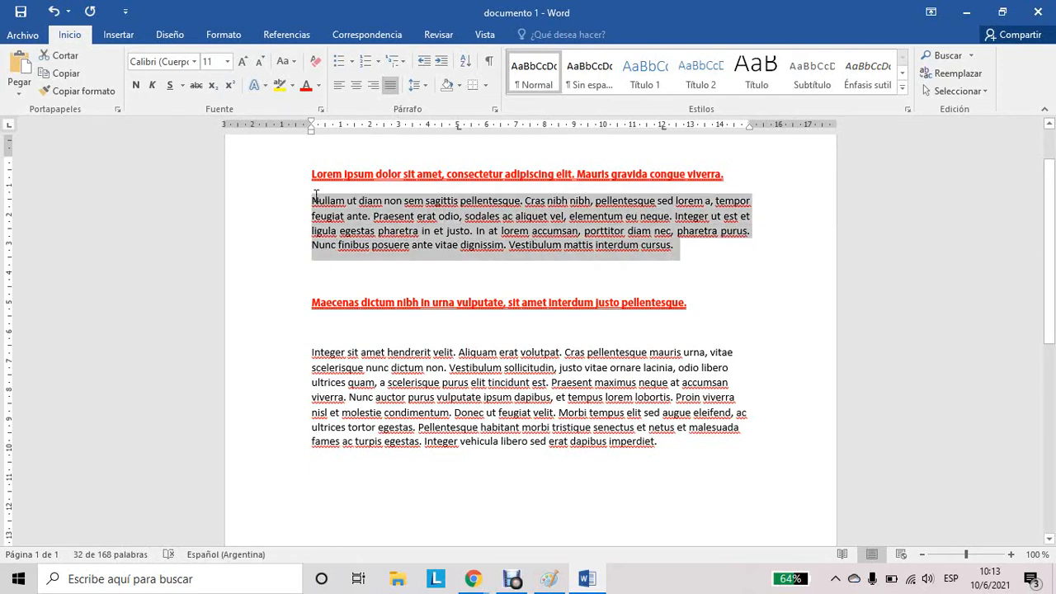
{"action": "left_click", "coordinate": [338, 85]}
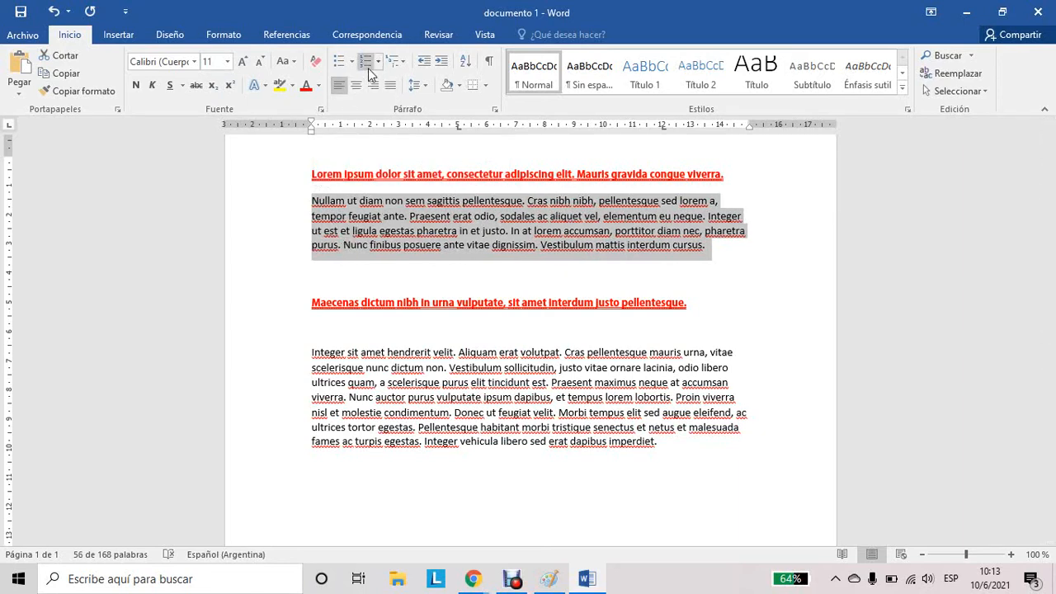
{"action": "left_click", "coordinate": [357, 85]}
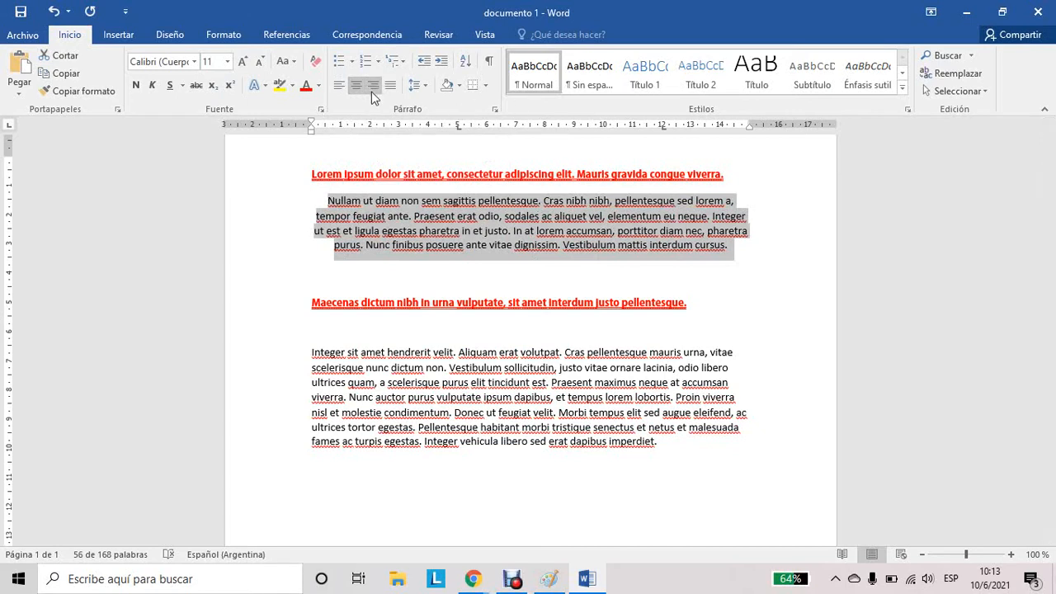
{"action": "left_click", "coordinate": [373, 87]}
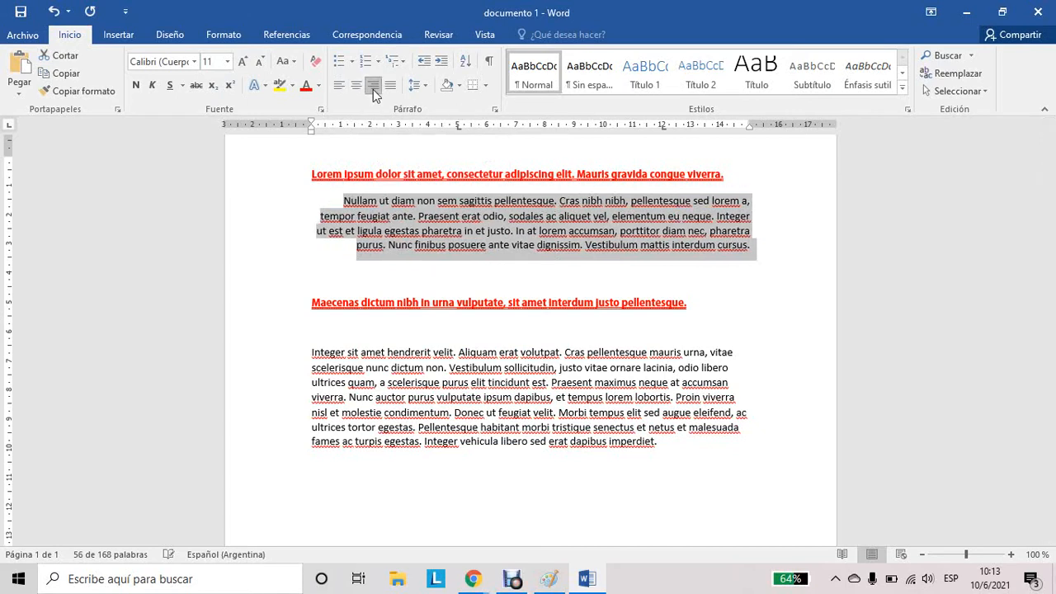
{"action": "left_click", "coordinate": [364, 220]}
{"action": "mouse_move", "coordinate": [752, 201]}
{"action": "left_mouse_down"}
{"action": "mouse_move", "coordinate": [754, 247]}
{"action": "mouse_move", "coordinate": [749, 191]}
{"action": "left_mouse_up"}
{"action": "left_click", "coordinate": [749, 223]}
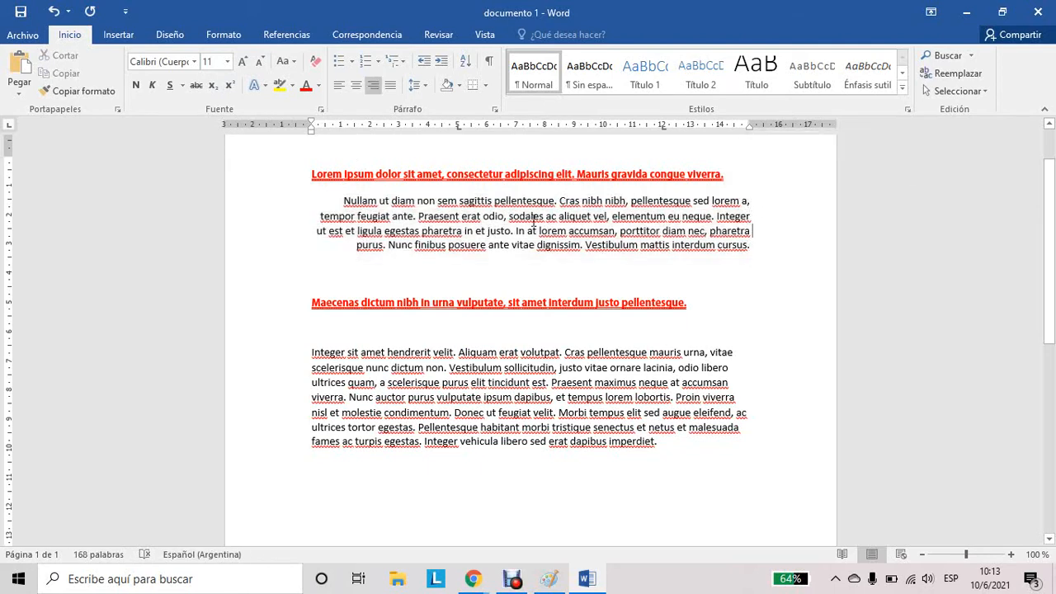
{"action": "left_click_drag", "start_coordinate": [751, 256], "coordinate": [360, 205]}
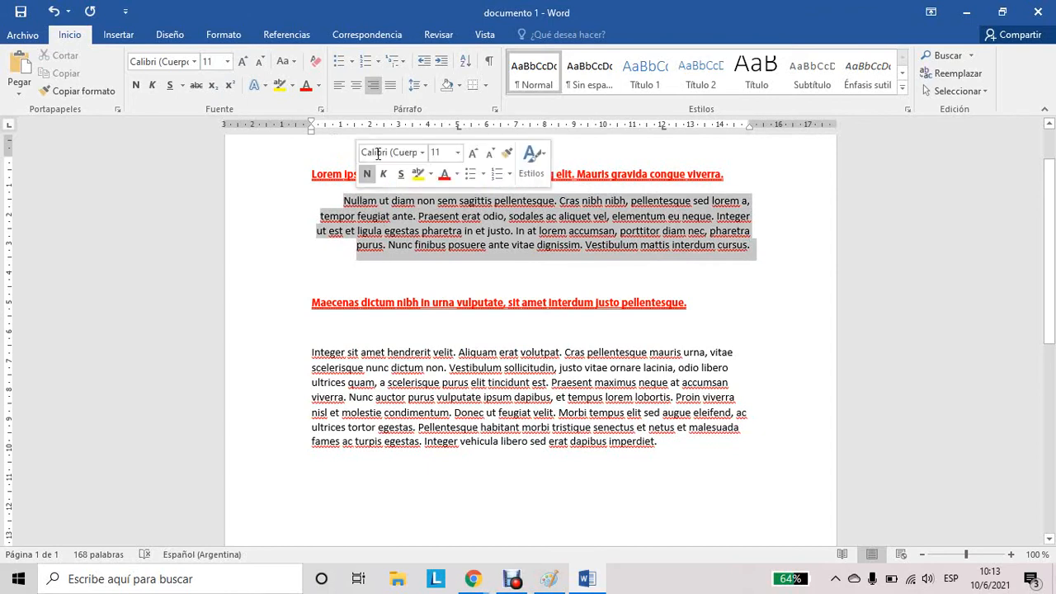
{"action": "left_click", "coordinate": [390, 86]}
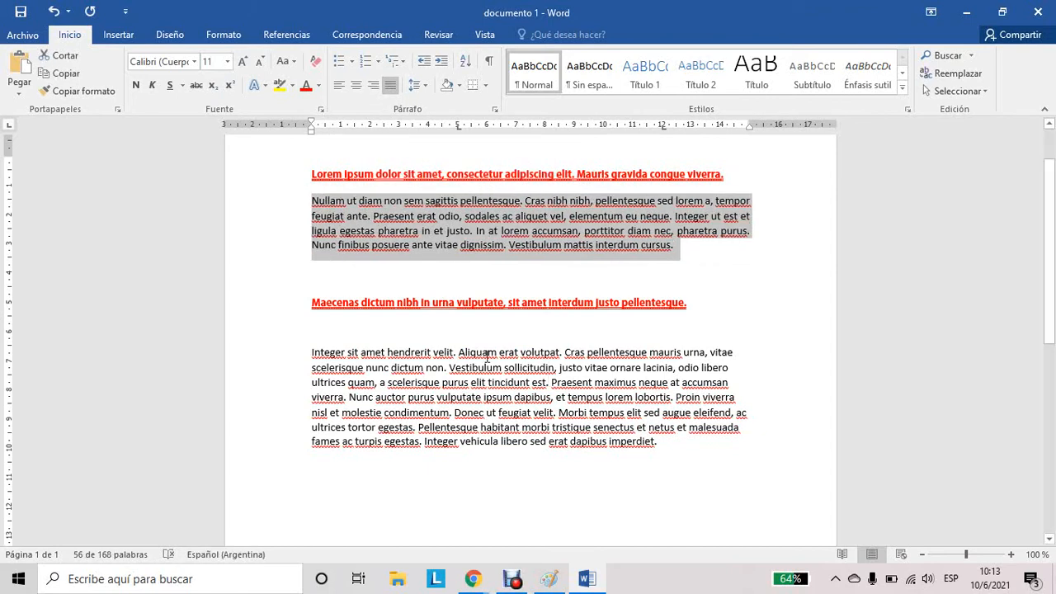
Examine the left and right edges of the justified "Nullam ut diam" paragraph
{"action": "left_click", "coordinate": [314, 203]}
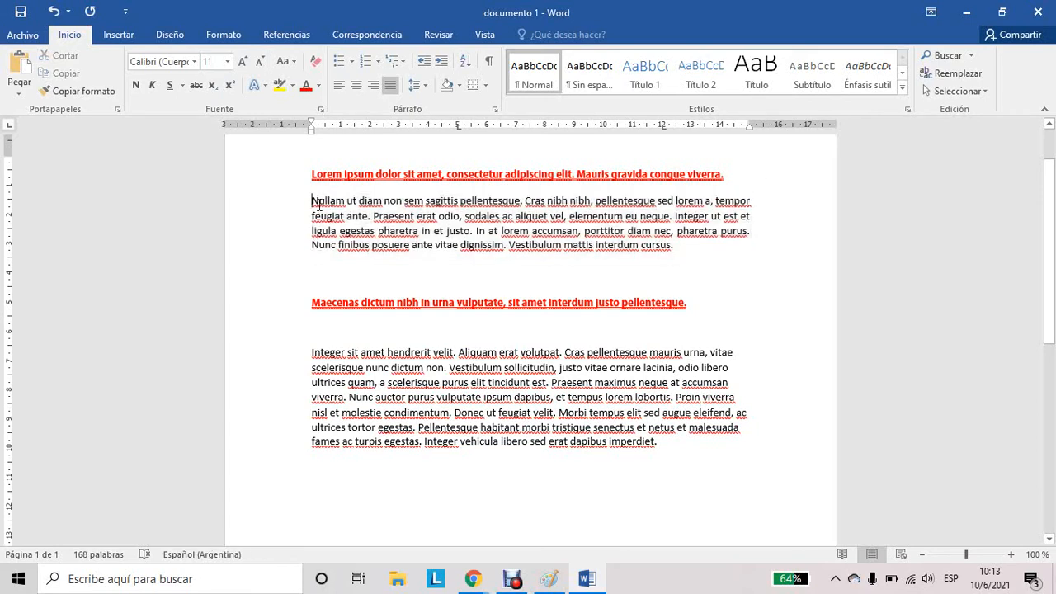
{"action": "left_click_drag", "start_coordinate": [309, 203], "coordinate": [316, 246]}
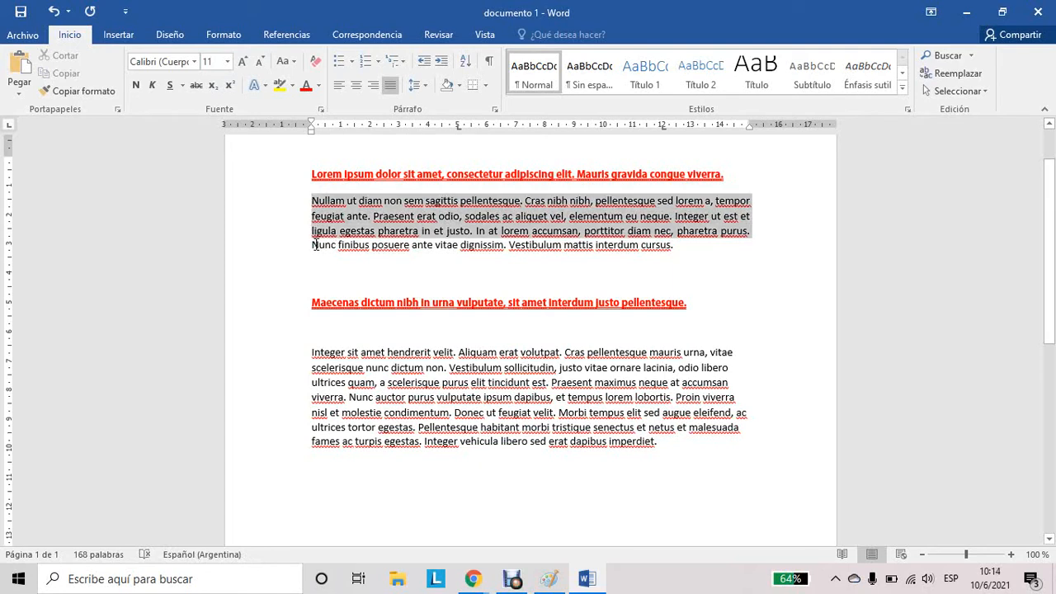
{"action": "left_click", "coordinate": [886, 257]}
{"action": "left_click_drag", "start_coordinate": [716, 200], "coordinate": [753, 266]}
{"action": "left_click", "coordinate": [754, 267]}
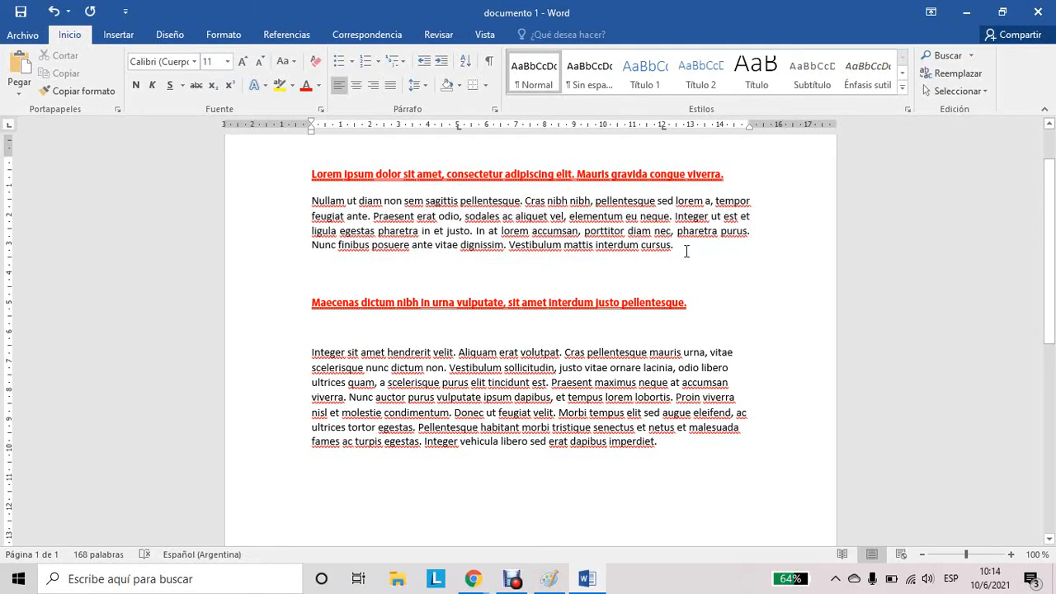
{"action": "left_click_drag", "start_coordinate": [686, 257], "coordinate": [291, 198]}
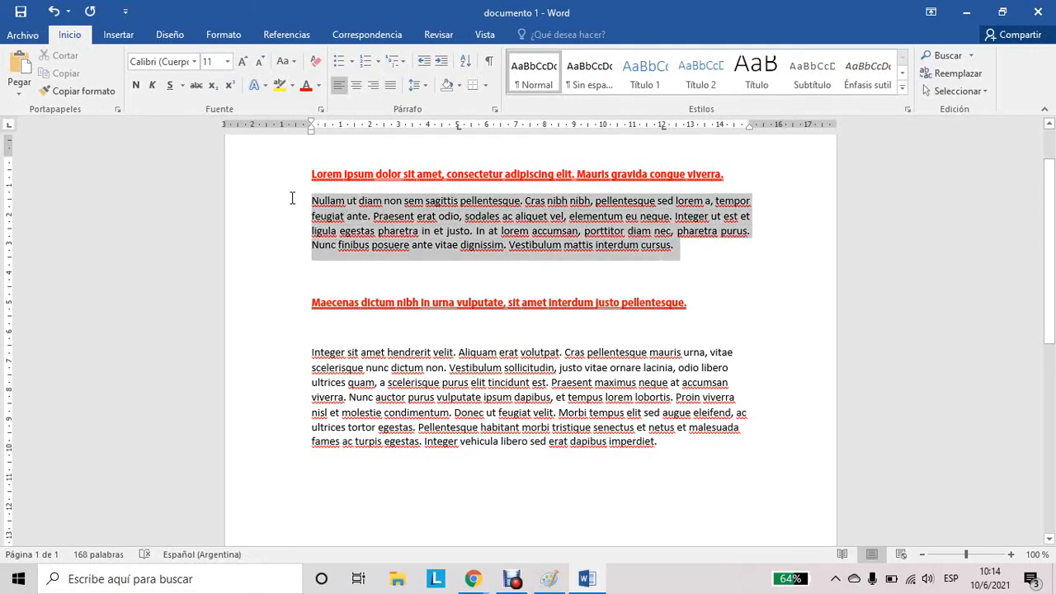
{"action": "left_click", "coordinate": [488, 85]}
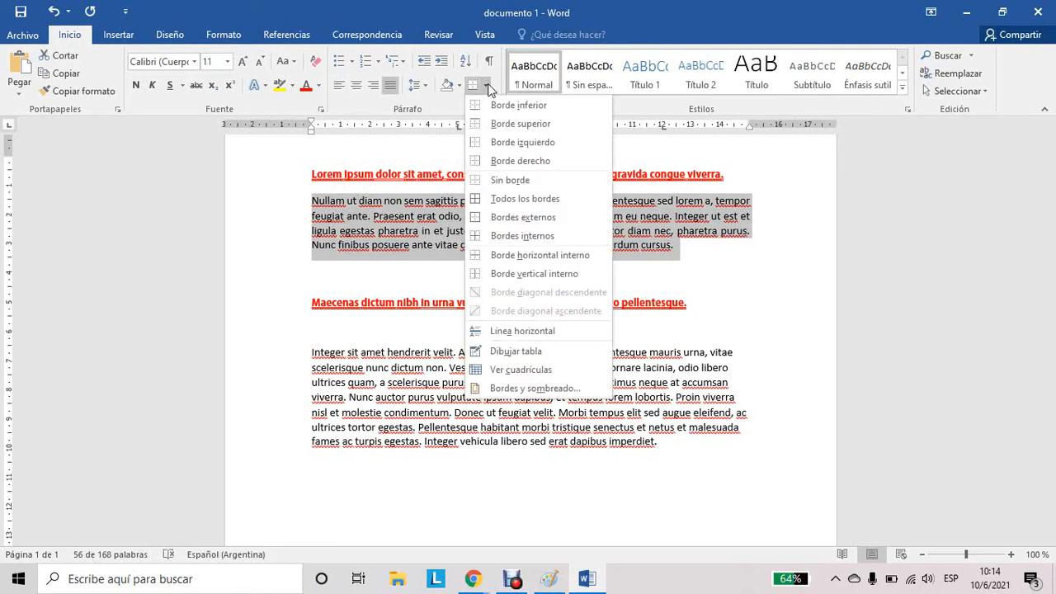
{"action": "left_click", "coordinate": [489, 87]}
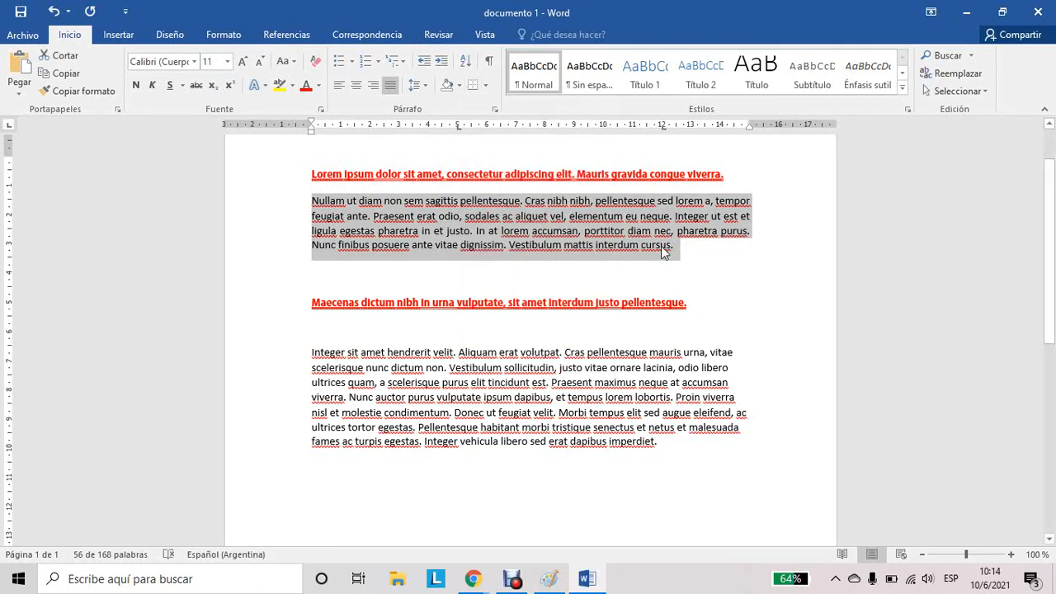
{"action": "left_click_drag", "start_coordinate": [687, 255], "coordinate": [305, 198]}
{"action": "left_click_drag", "start_coordinate": [685, 247], "coordinate": [272, 207]}
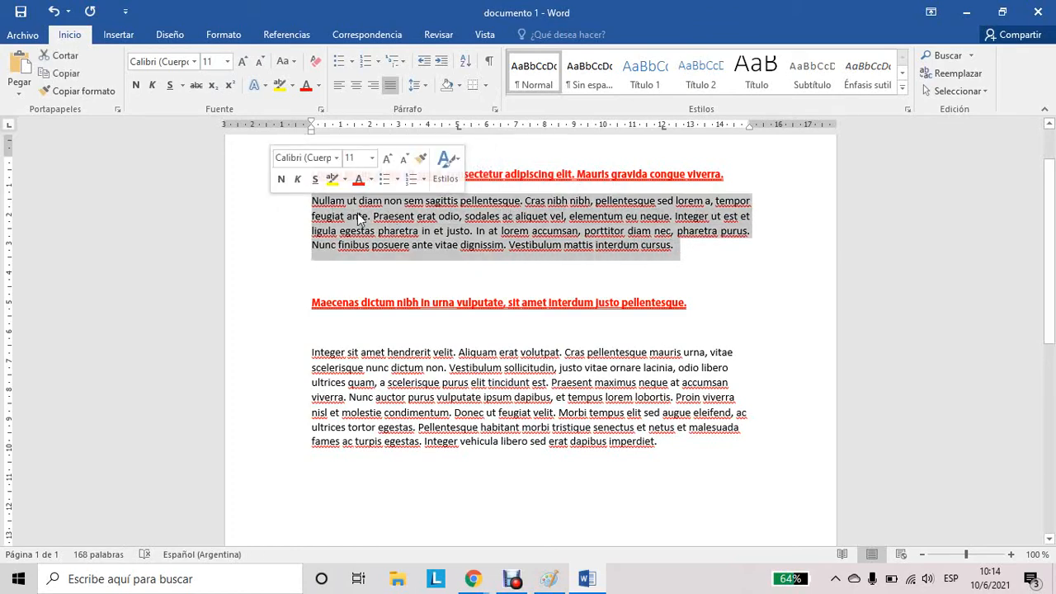
{"action": "left_click", "coordinate": [375, 245]}
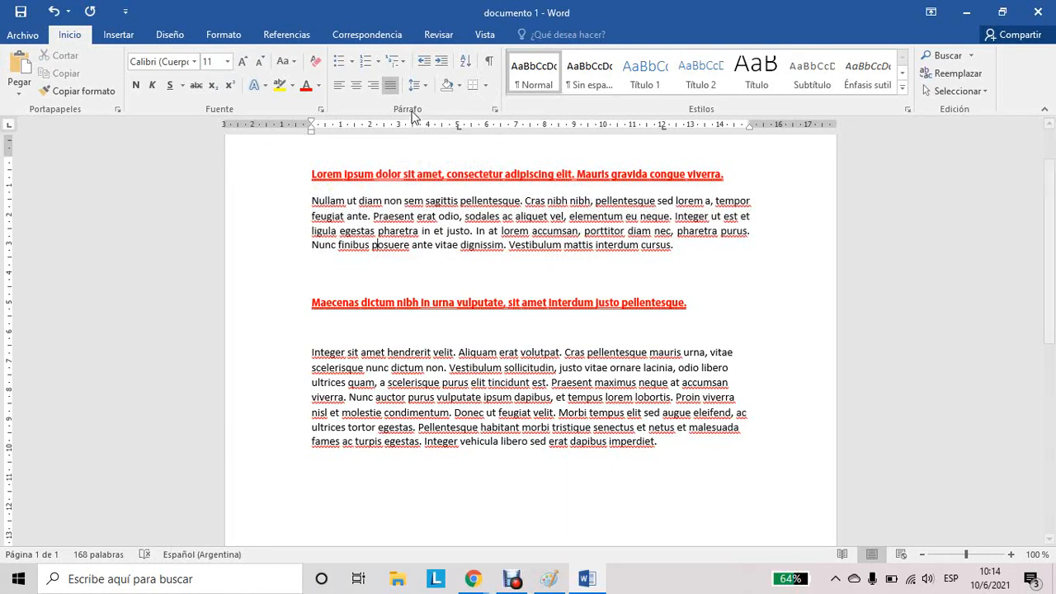
Open the Borders and Shading settings for the "Nullam ut diam" paragraph and choose a box border (Cuadro)
{"action": "left_click_drag", "start_coordinate": [674, 247], "coordinate": [304, 202]}
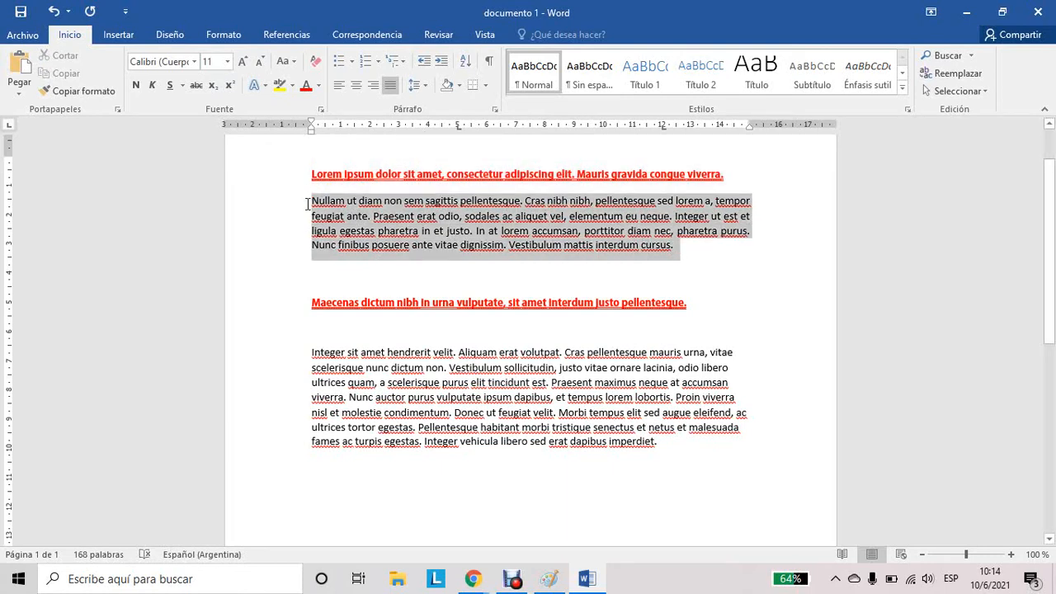
{"action": "left_click", "coordinate": [486, 86]}
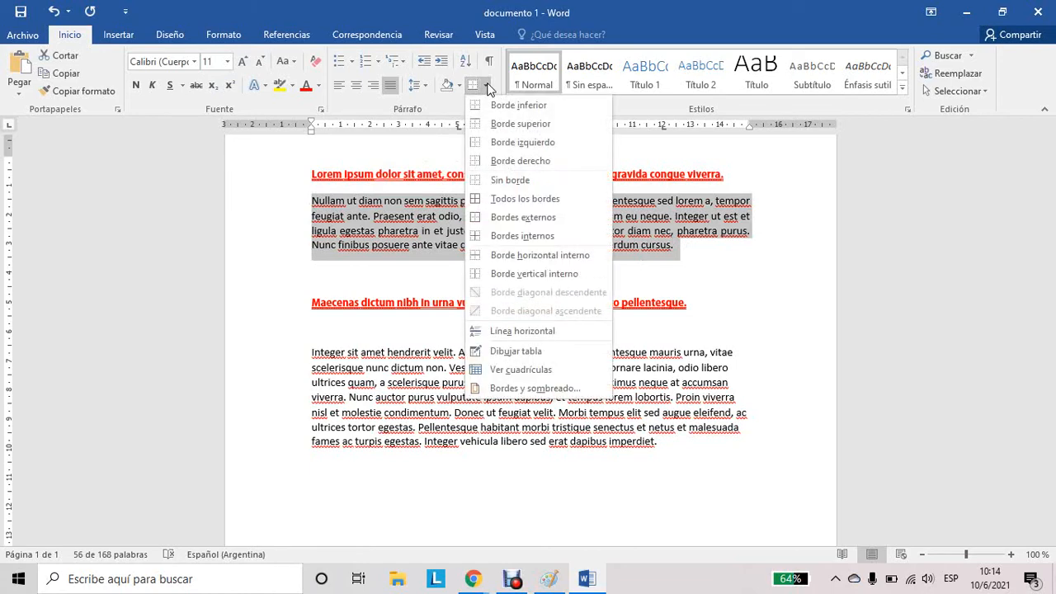
{"action": "left_click", "coordinate": [529, 394]}
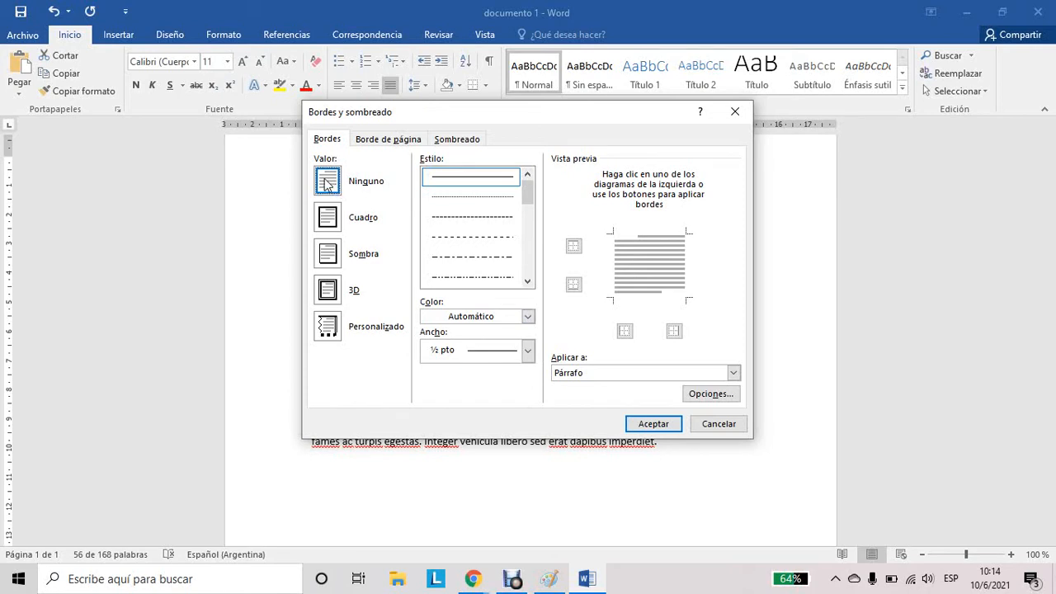
{"action": "scroll", "coordinate": [528, 200], "scroll_direction": "down", "scroll_amount": 1}
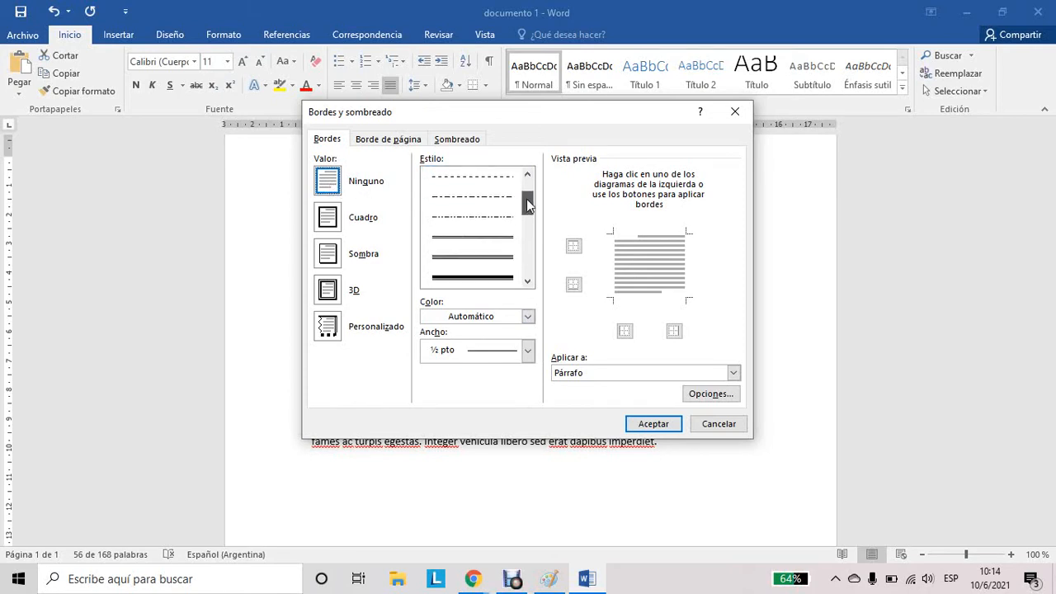
{"action": "left_click", "coordinate": [493, 218]}
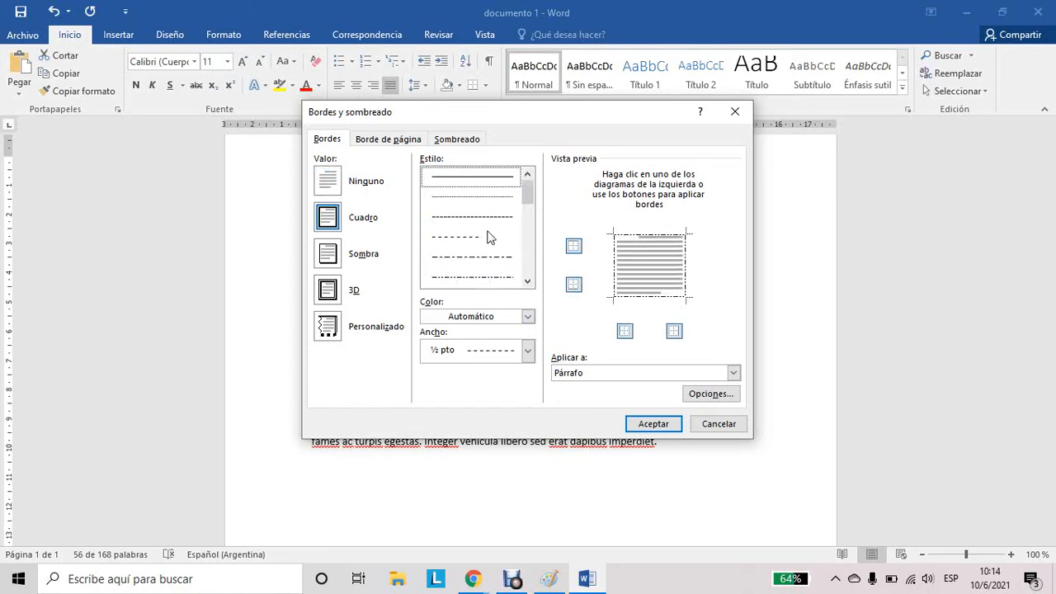
Try dashed and dash-dot-dot line styles for the paragraph's box border, and finish with the double line
{"action": "left_click", "coordinate": [487, 237]}
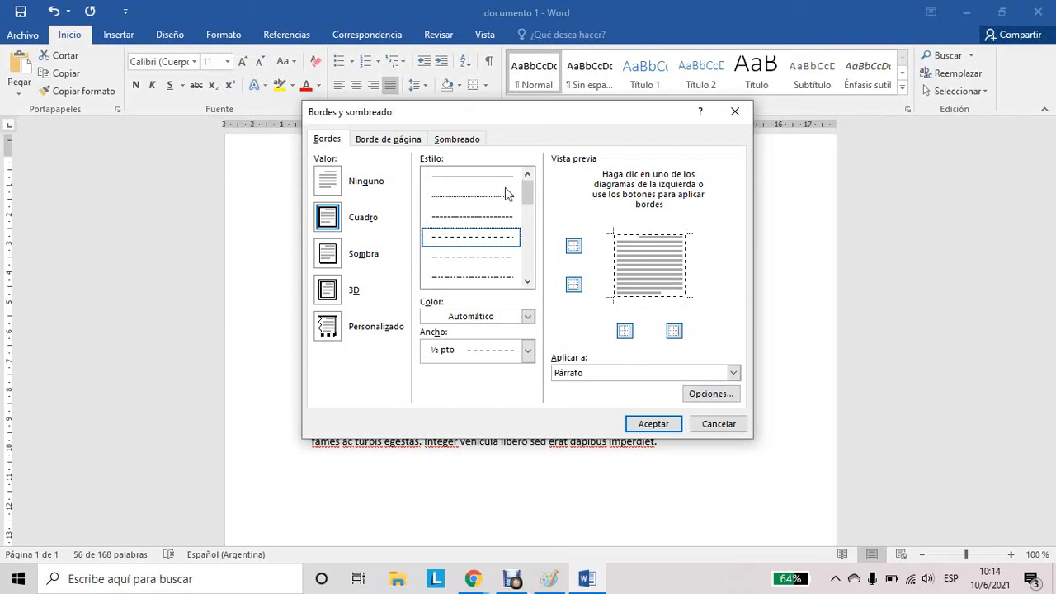
{"action": "scroll", "coordinate": [529, 201], "scroll_direction": "down", "scroll_amount": 2}
{"action": "left_click", "coordinate": [503, 217]}
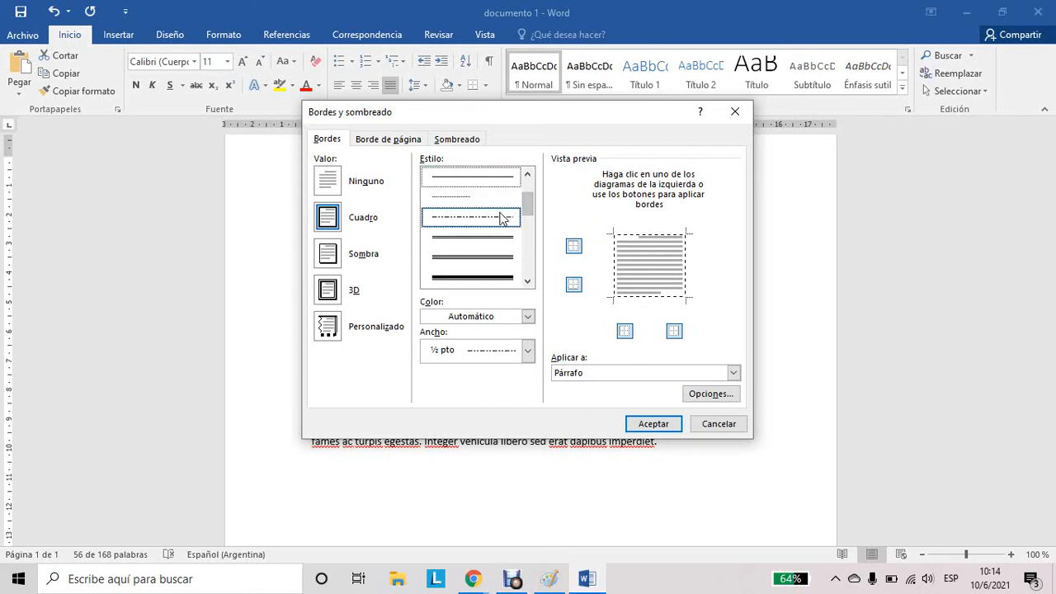
{"action": "left_click", "coordinate": [528, 283]}
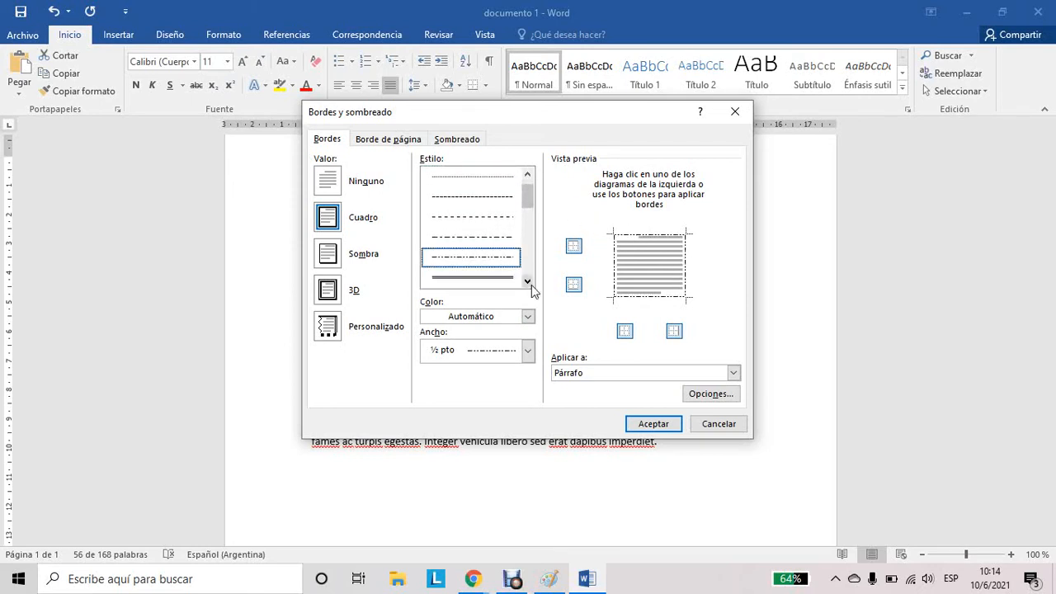
{"action": "left_click", "coordinate": [529, 283]}
{"action": "left_click", "coordinate": [528, 283]}
{"action": "left_click", "coordinate": [492, 254]}
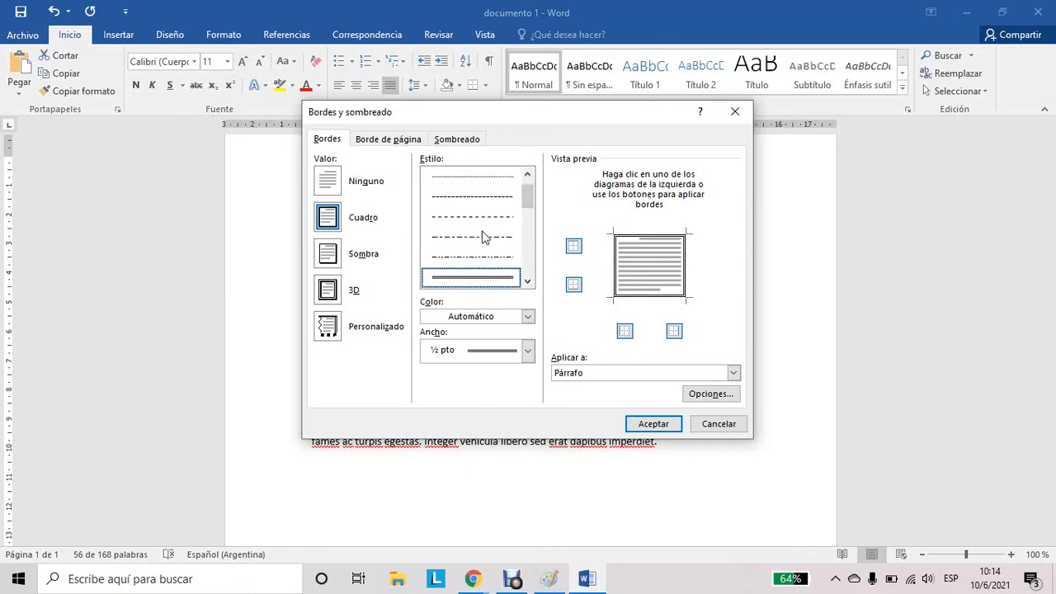
Set the box border's color to gold and its width to 1 ½ pto
{"action": "left_click", "coordinate": [493, 317]}
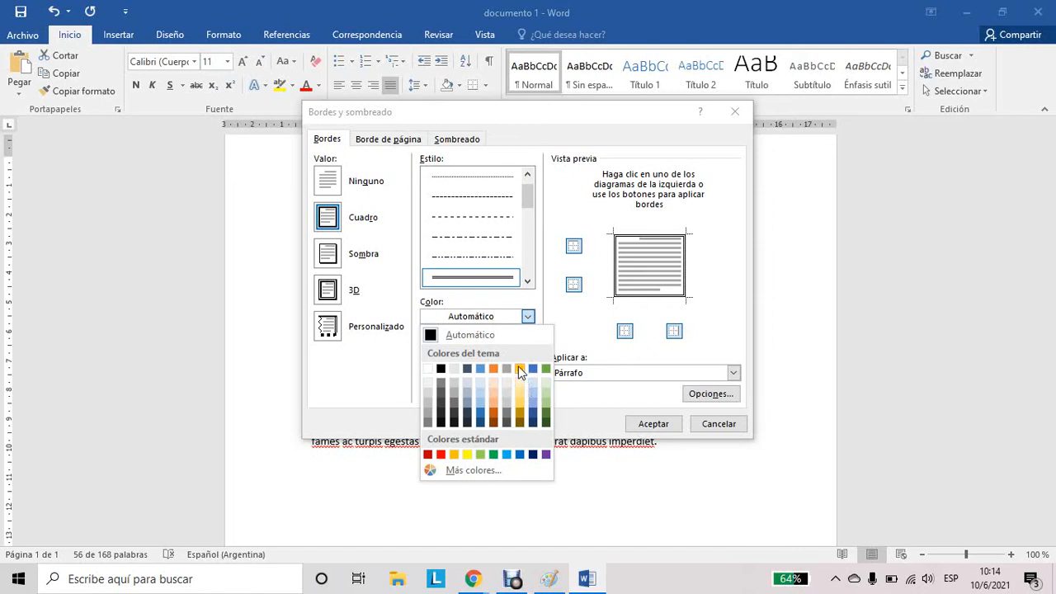
{"action": "left_click", "coordinate": [525, 382]}
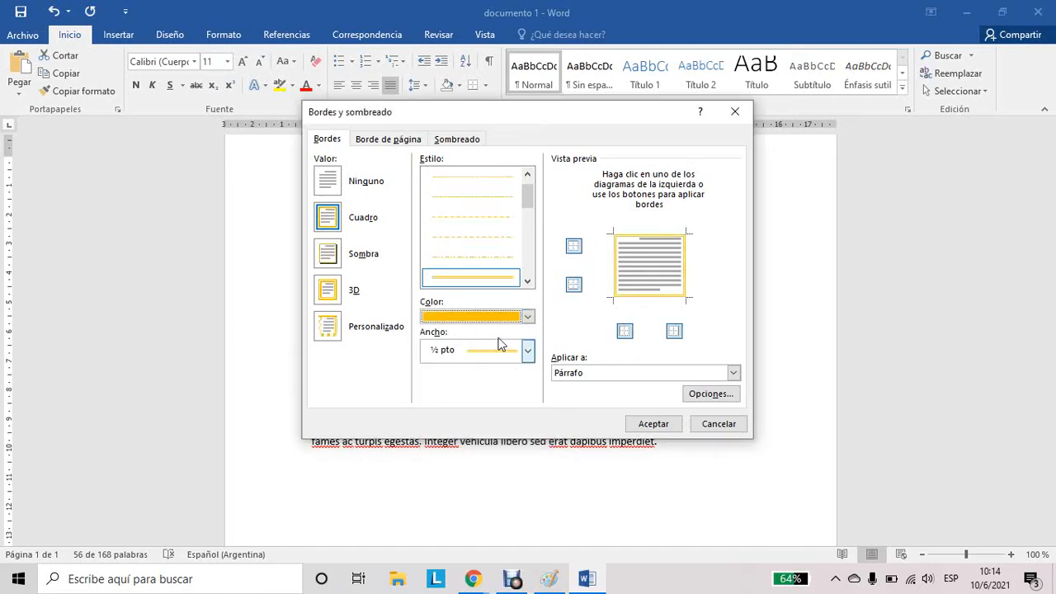
{"action": "left_click", "coordinate": [480, 353]}
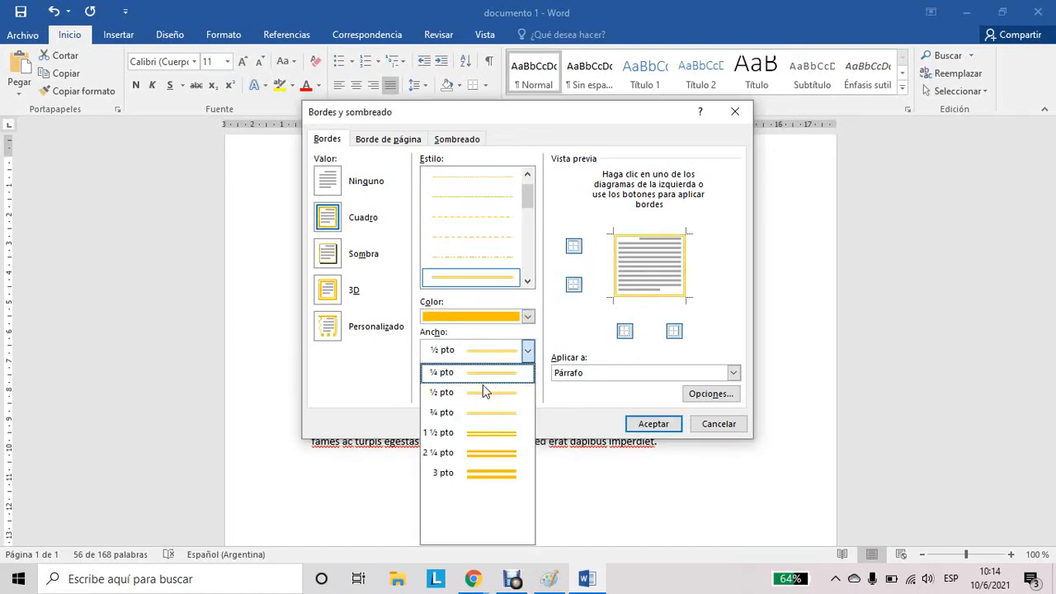
{"action": "left_click", "coordinate": [499, 430]}
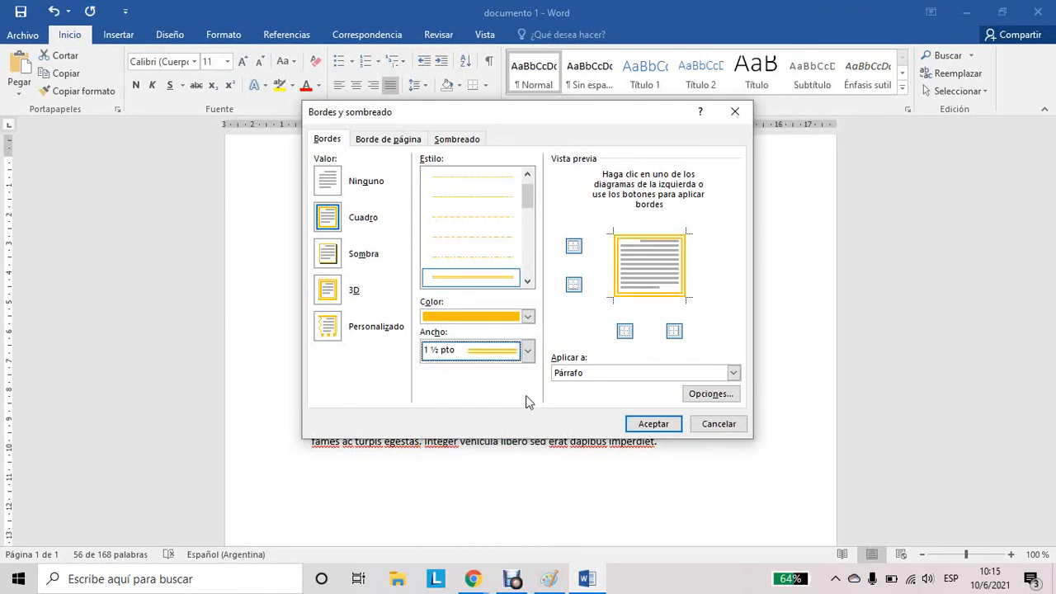
Set the border to apply to the paragraph (Párrafo) rather than to the text
{"action": "left_click", "coordinate": [593, 372]}
{"action": "left_click", "coordinate": [594, 372]}
{"action": "left_click", "coordinate": [594, 372]}
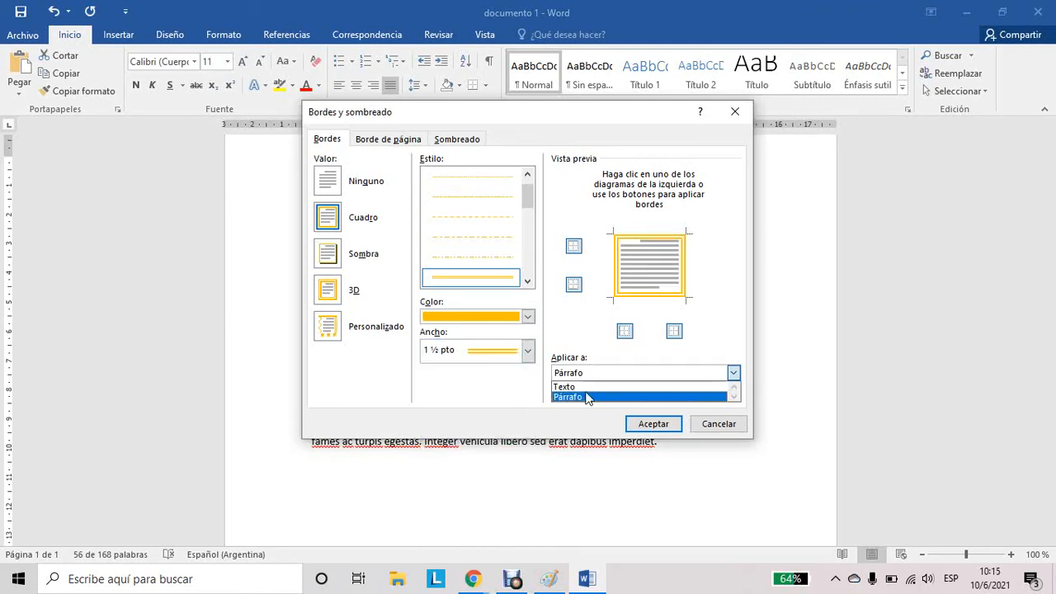
{"action": "left_click", "coordinate": [585, 393]}
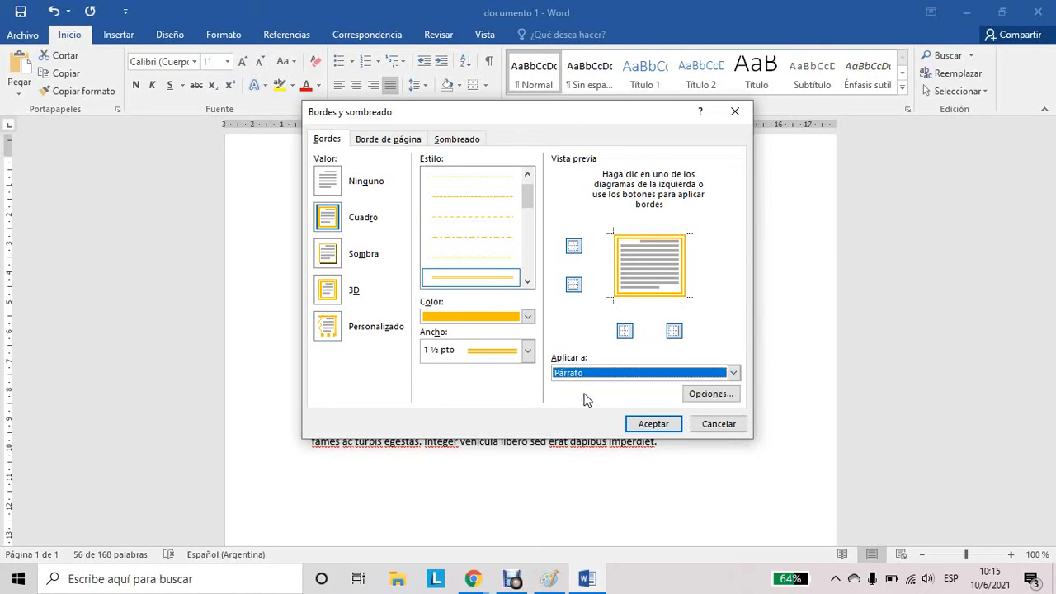
Apply the configured box border to the "Nullam ut diam" paragraph and deselect it
{"action": "left_click", "coordinate": [654, 423]}
{"action": "left_click", "coordinate": [757, 300]}
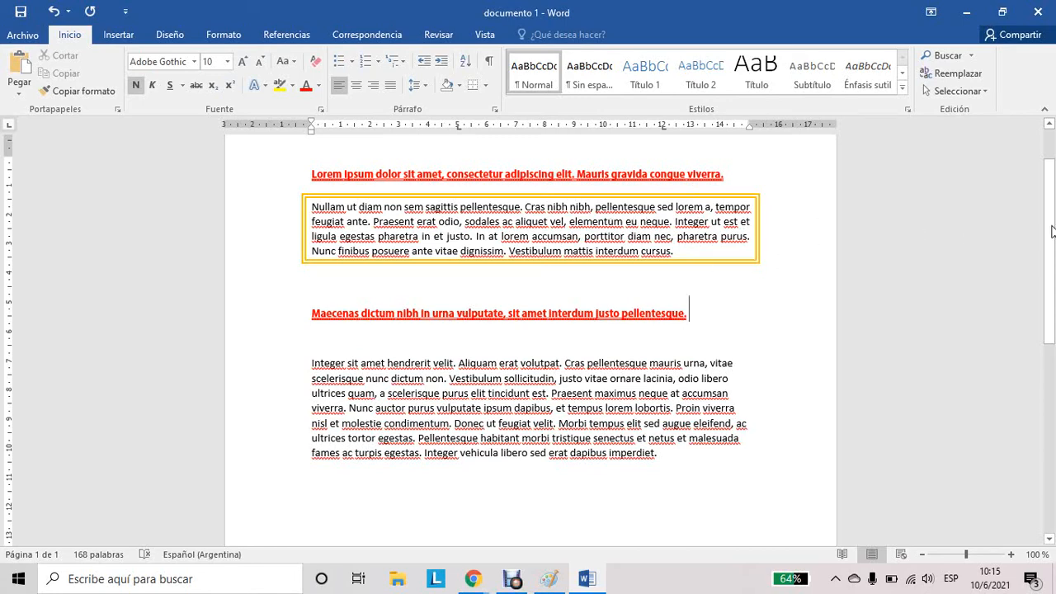
Open the Borders and Shading settings for the word "Integer" at the start of the last paragraph
{"action": "mouse_move", "coordinate": [1053, 226]}
{"action": "left_mouse_down"}
{"action": "mouse_move", "coordinate": [1053, 253]}
{"action": "mouse_move", "coordinate": [1055, 231]}
{"action": "left_mouse_up"}
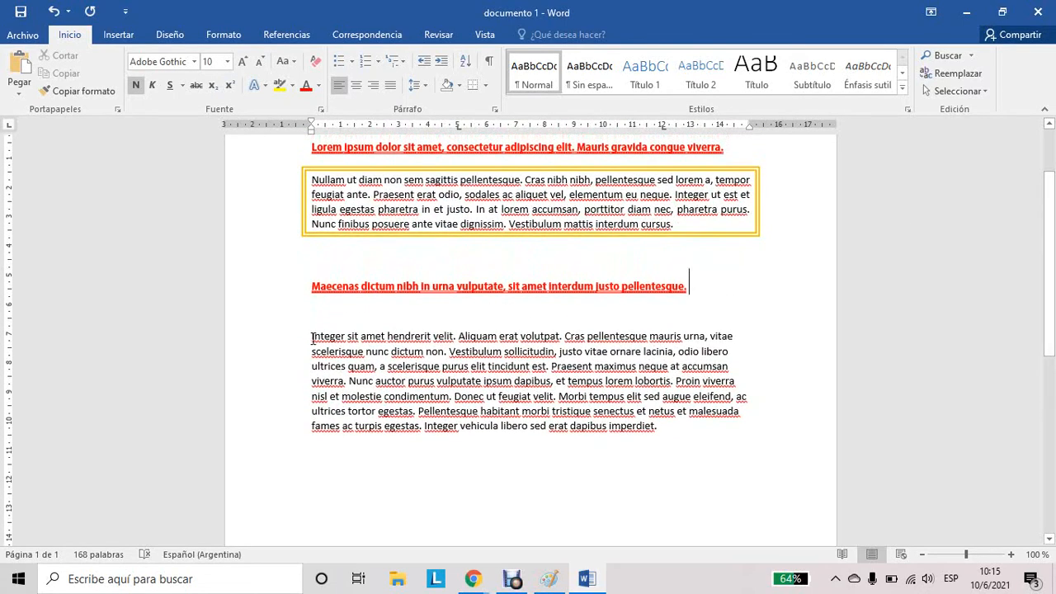
{"action": "left_click_drag", "start_coordinate": [312, 337], "coordinate": [345, 339]}
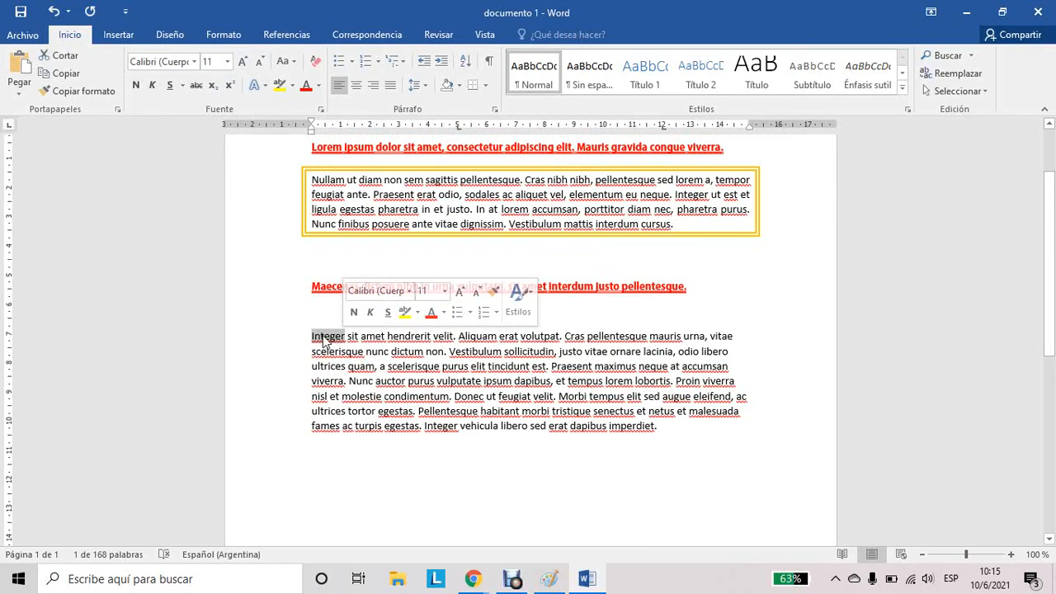
{"action": "left_click", "coordinate": [485, 85]}
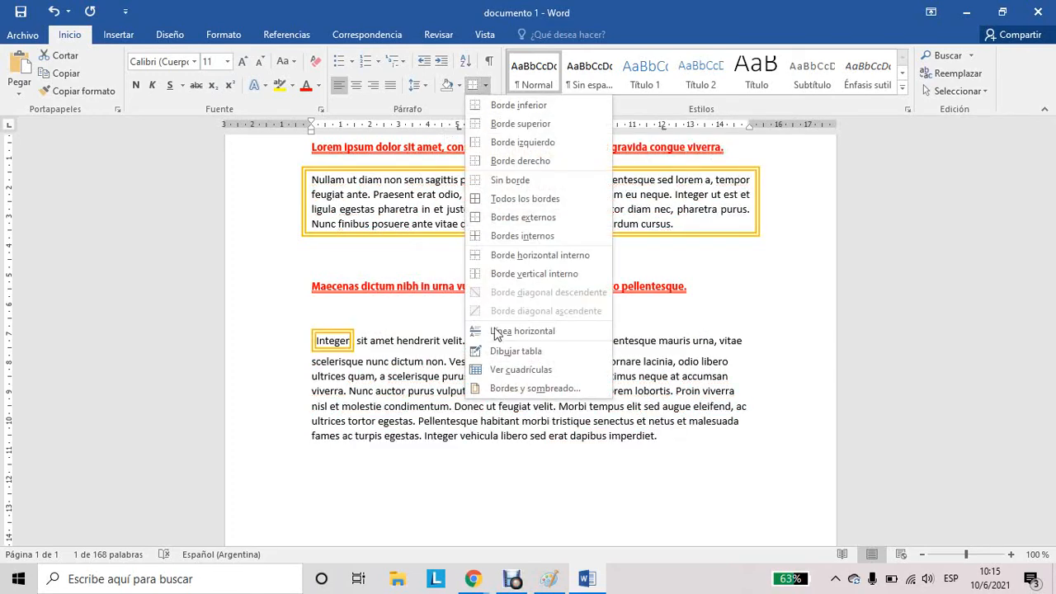
{"action": "left_click", "coordinate": [526, 388]}
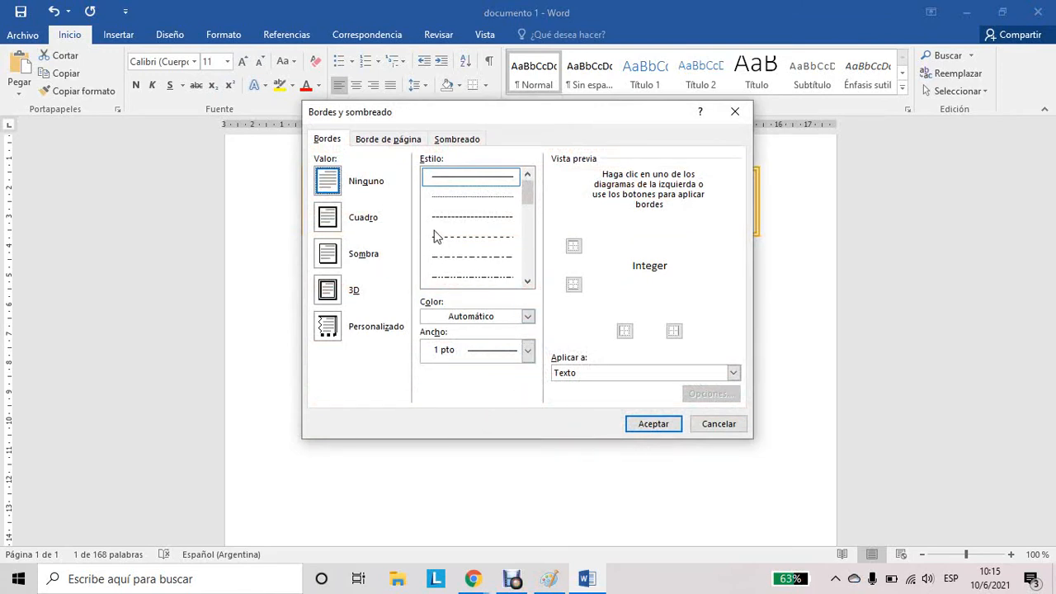
Try the Cuadro and 3D borders for "Integer", and finish with the Sombra border in the double line style
{"action": "left_click", "coordinate": [326, 220]}
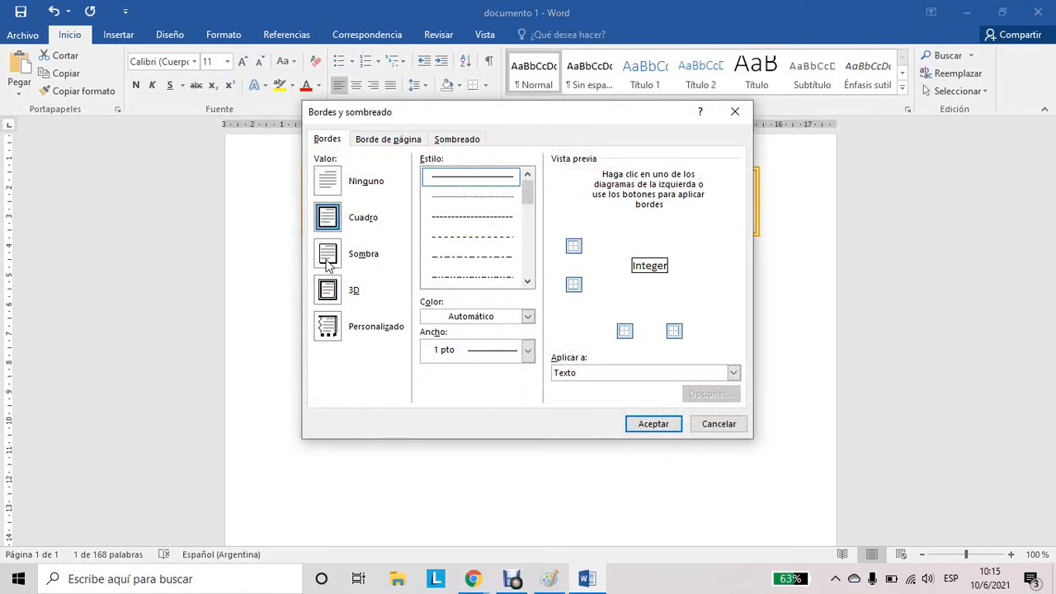
{"action": "left_click", "coordinate": [327, 261]}
{"action": "left_click", "coordinate": [326, 289]}
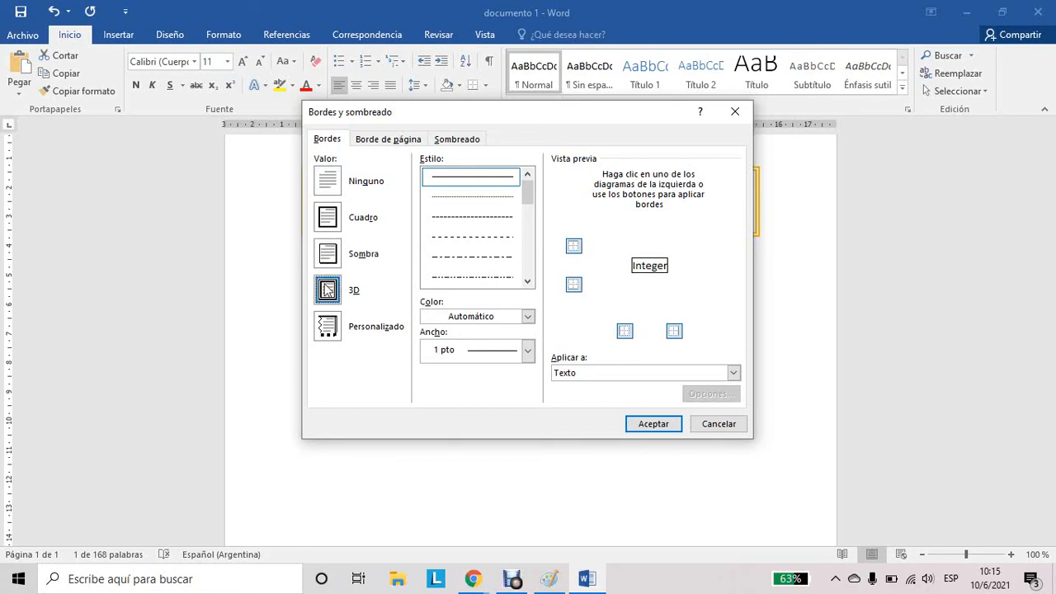
{"action": "left_click", "coordinate": [332, 259]}
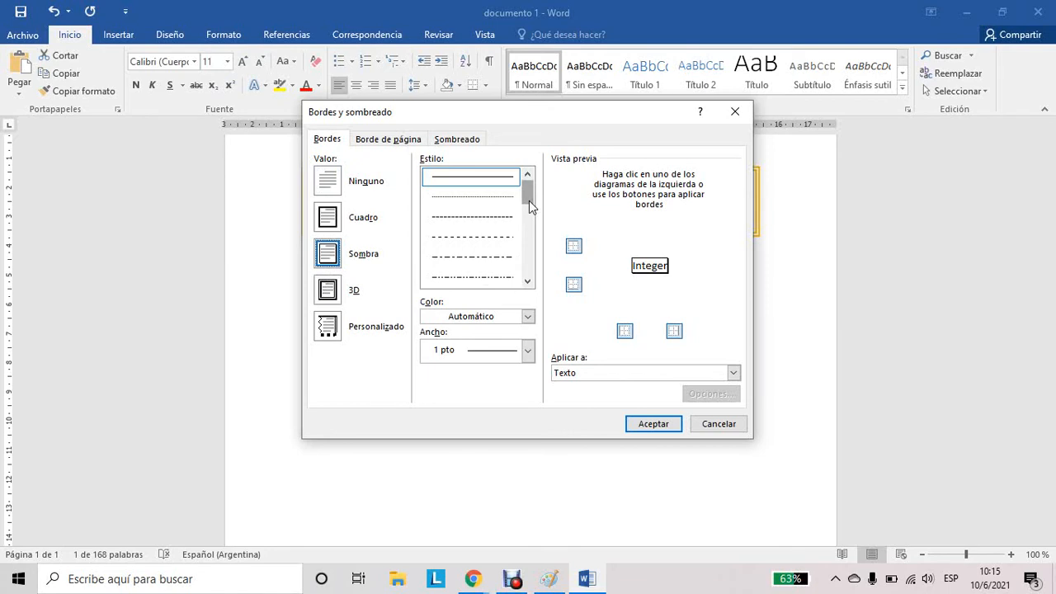
{"action": "left_click_drag", "start_coordinate": [532, 192], "coordinate": [533, 201]}
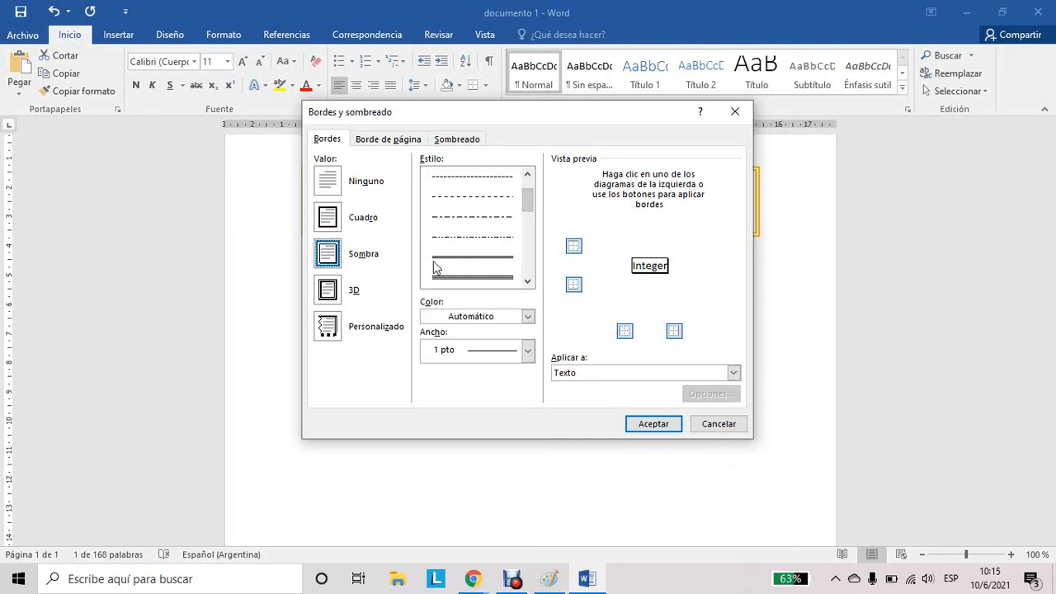
{"action": "left_click", "coordinate": [481, 264]}
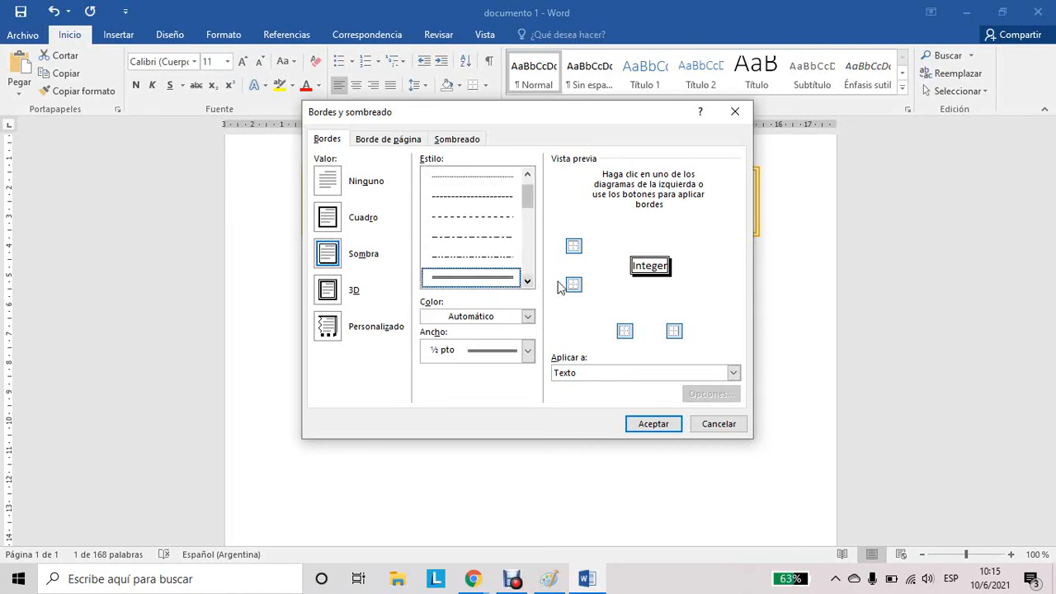
Try applying the shadow border to the whole paragraph (Párrafo), and return it to the text only (Texto)
{"action": "left_click", "coordinate": [578, 376]}
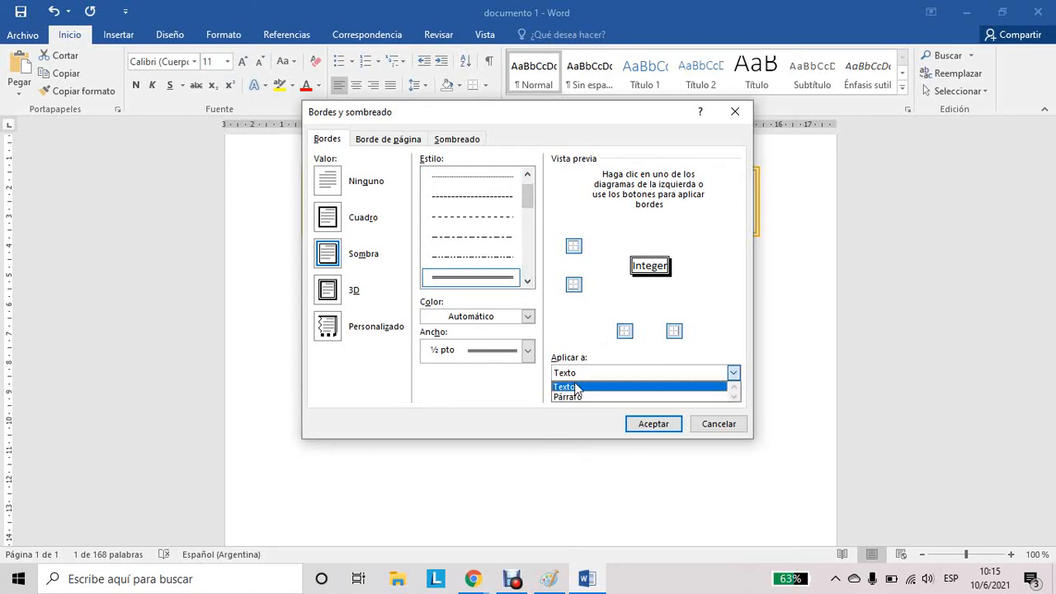
{"action": "left_click", "coordinate": [578, 387]}
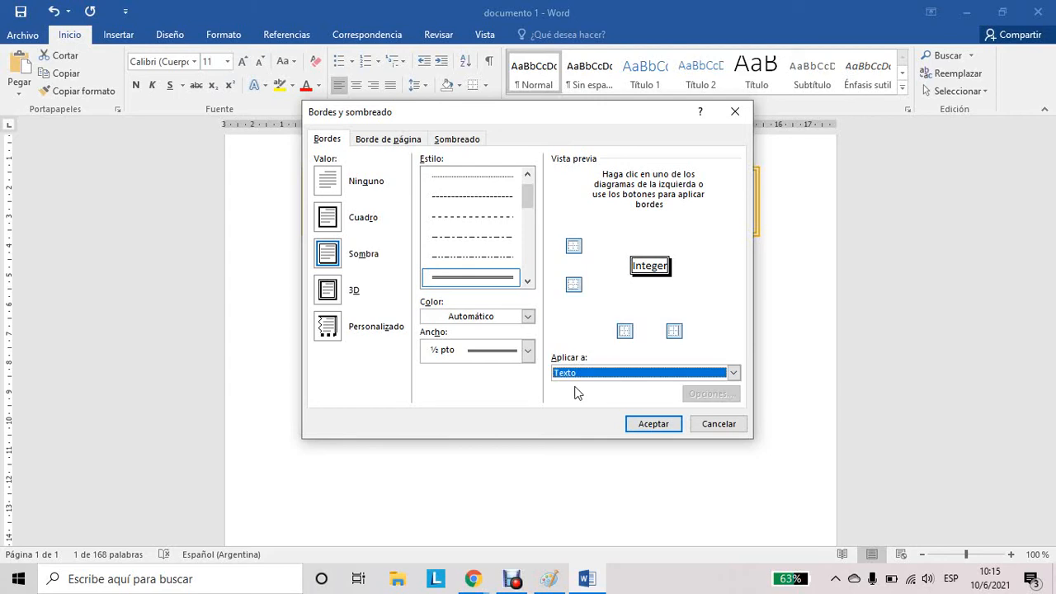
{"action": "left_click", "coordinate": [584, 376]}
{"action": "left_click", "coordinate": [584, 396]}
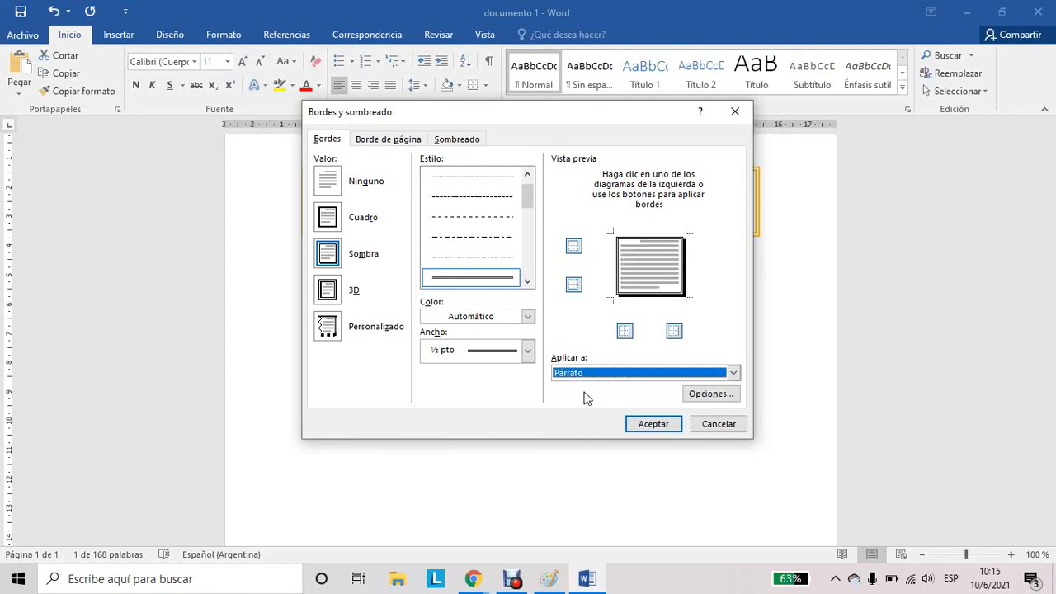
{"action": "left_click", "coordinate": [595, 374]}
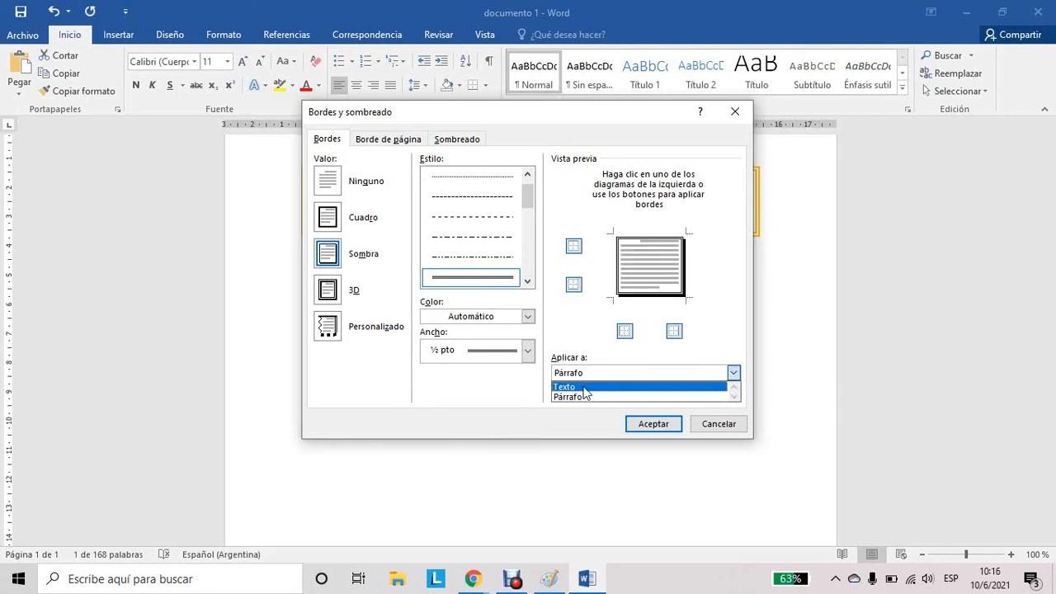
{"action": "left_click", "coordinate": [589, 383]}
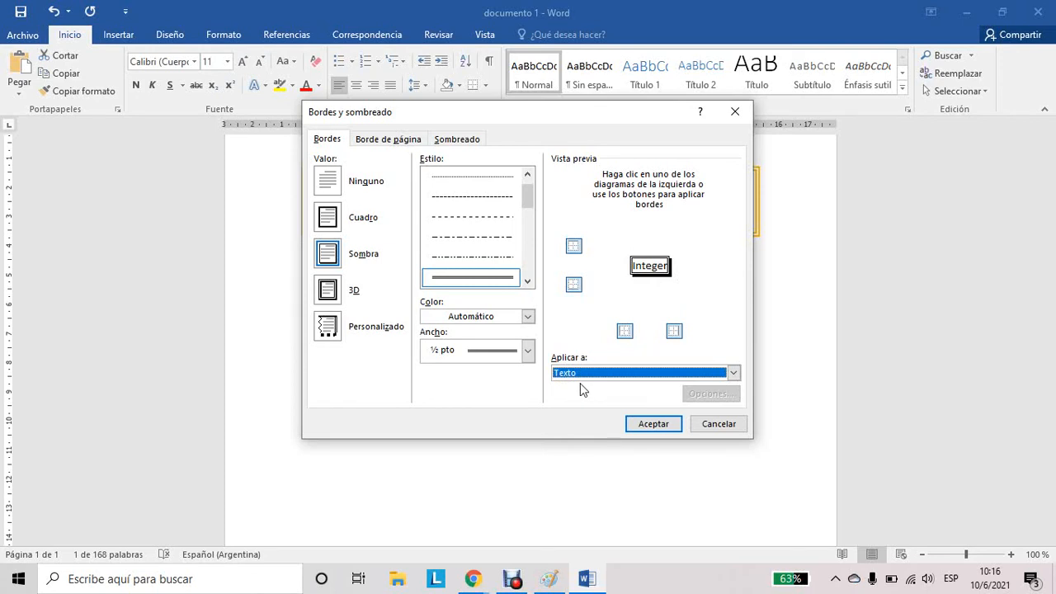
Try orange and white as the shading fill for "Integer", and finish with blue
{"action": "left_click", "coordinate": [447, 145]}
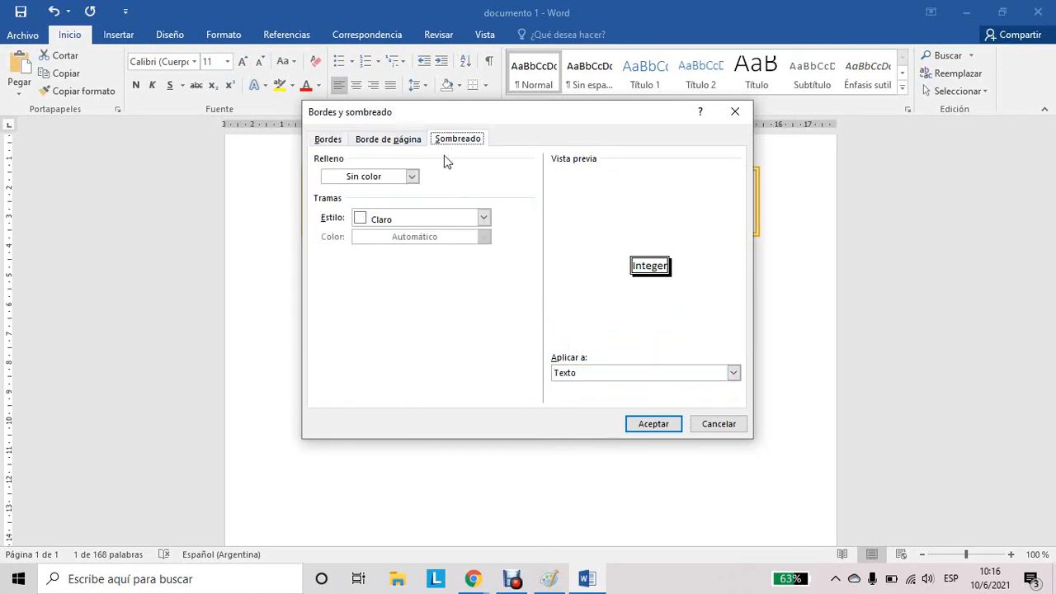
{"action": "left_click", "coordinate": [396, 178]}
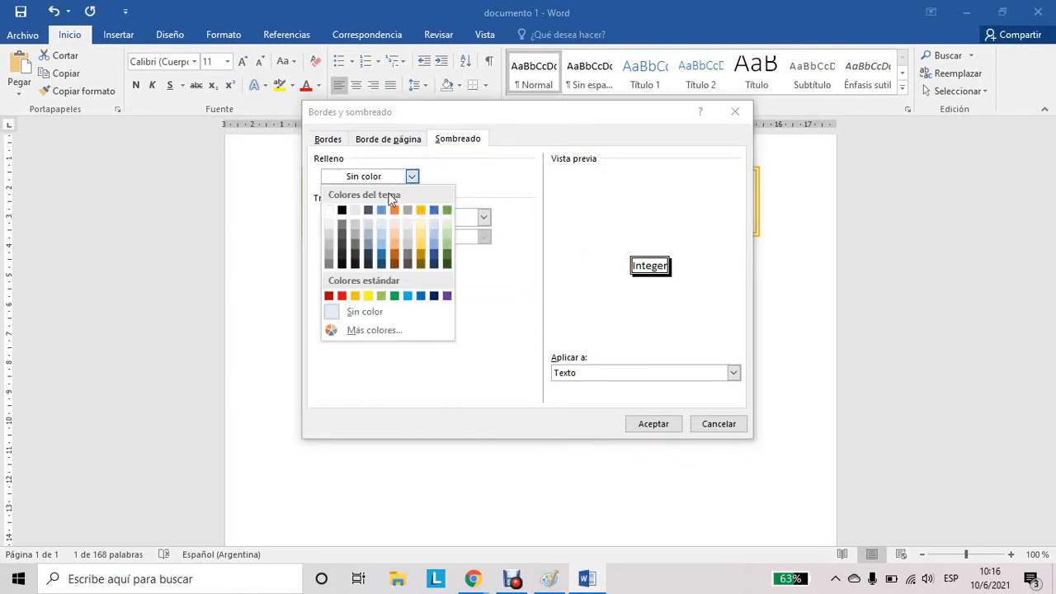
{"action": "left_click", "coordinate": [389, 212]}
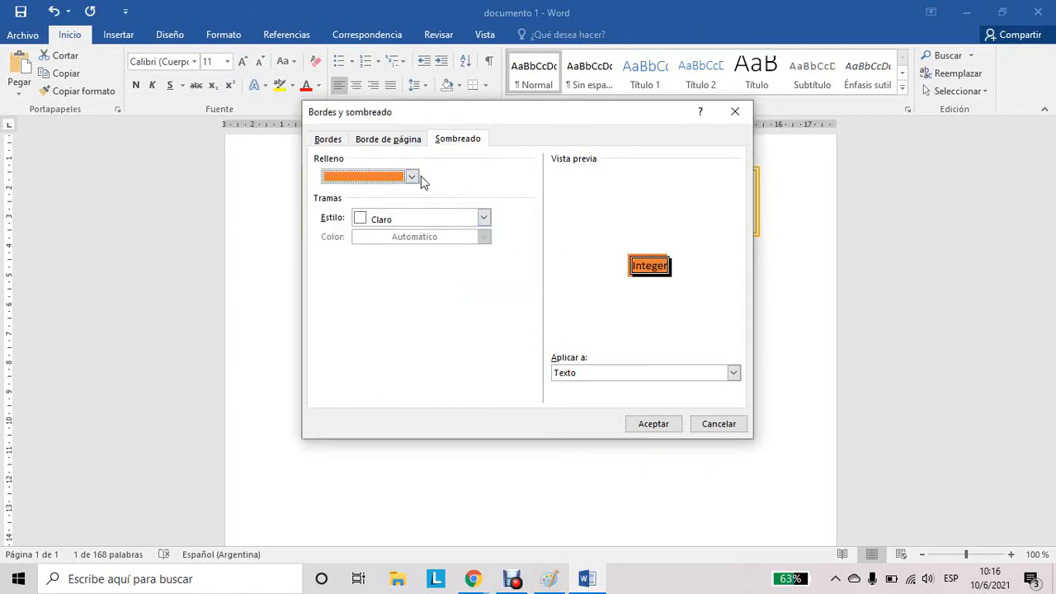
{"action": "left_click", "coordinate": [412, 177]}
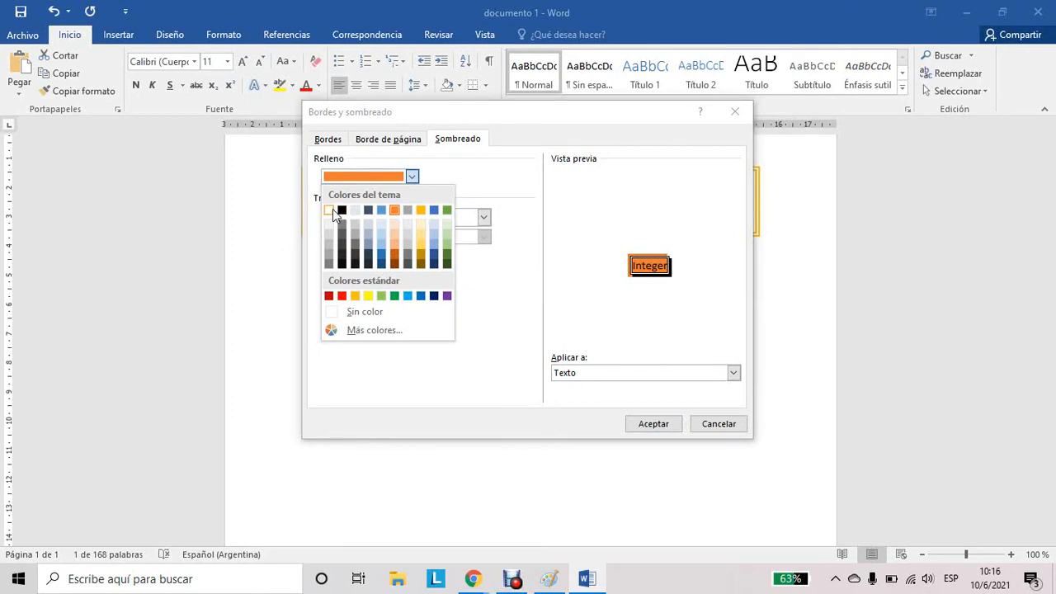
{"action": "left_click", "coordinate": [328, 210]}
{"action": "left_click", "coordinate": [412, 177]}
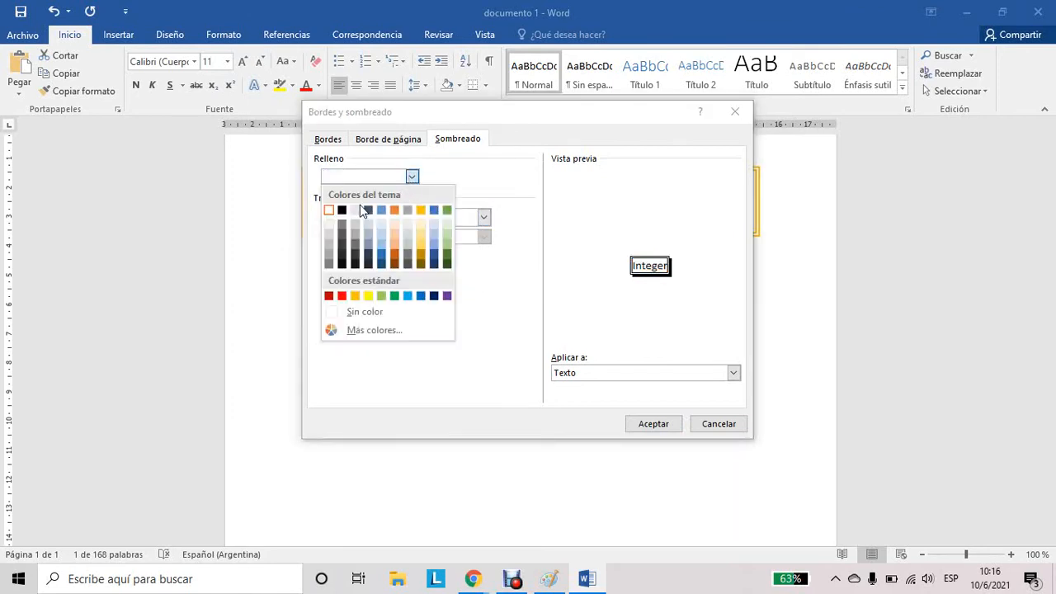
{"action": "left_click", "coordinate": [381, 210]}
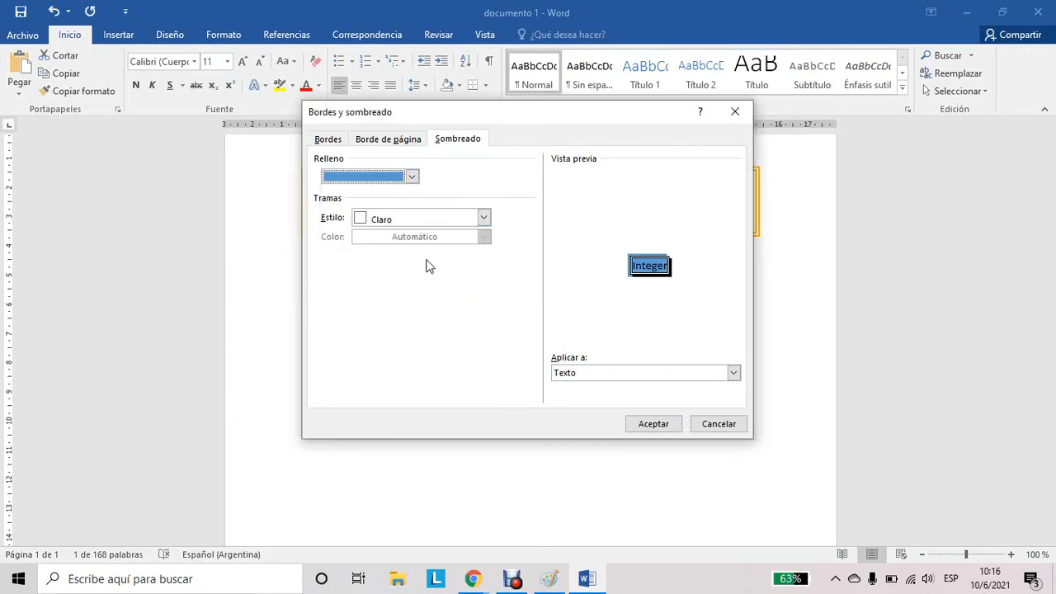
Try the 10%, 5% and Sólido (100%) pattern styles on the blue shading of "Integer"
{"action": "left_click", "coordinate": [455, 220]}
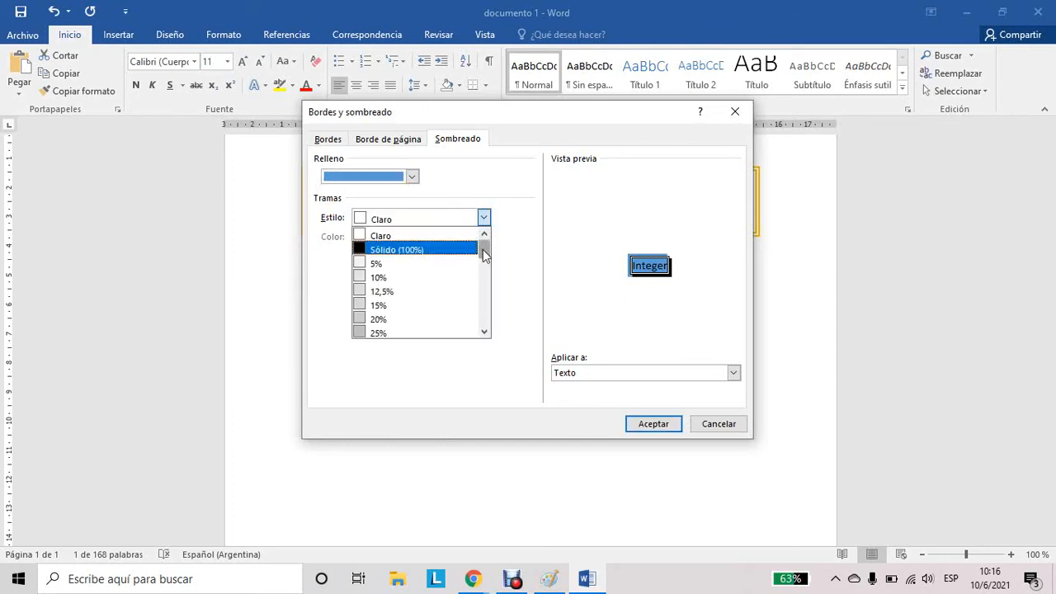
{"action": "left_click", "coordinate": [413, 278]}
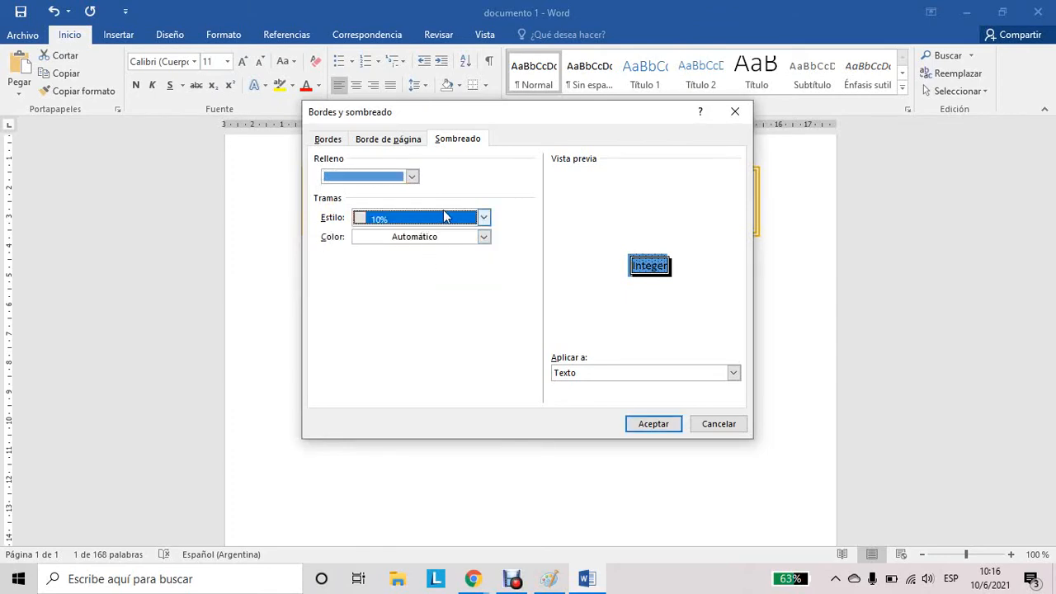
{"action": "left_click", "coordinate": [443, 218]}
{"action": "left_click", "coordinate": [431, 263]}
{"action": "left_click", "coordinate": [479, 225]}
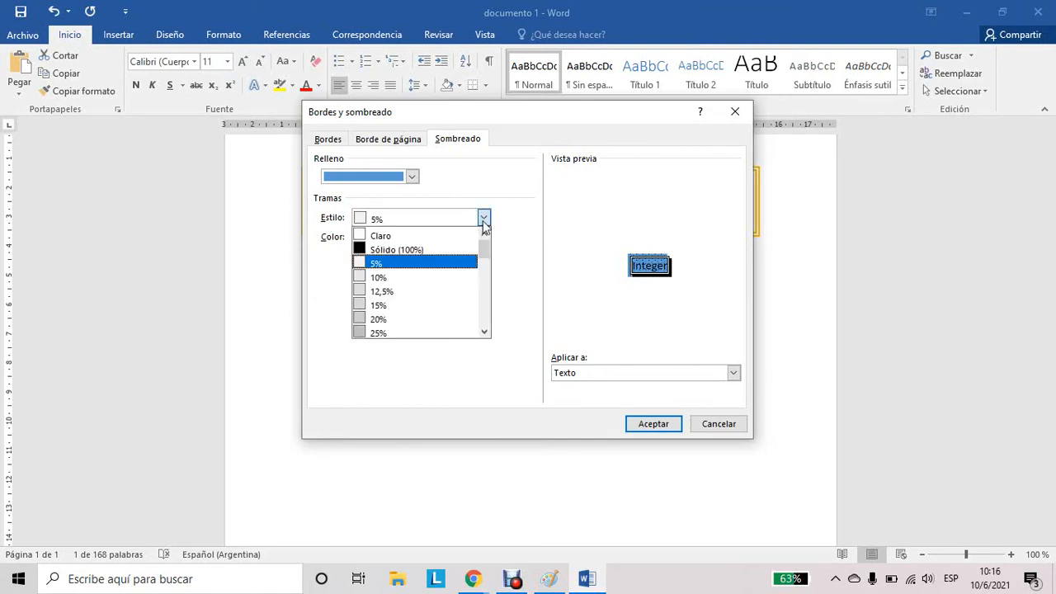
{"action": "left_click", "coordinate": [418, 249]}
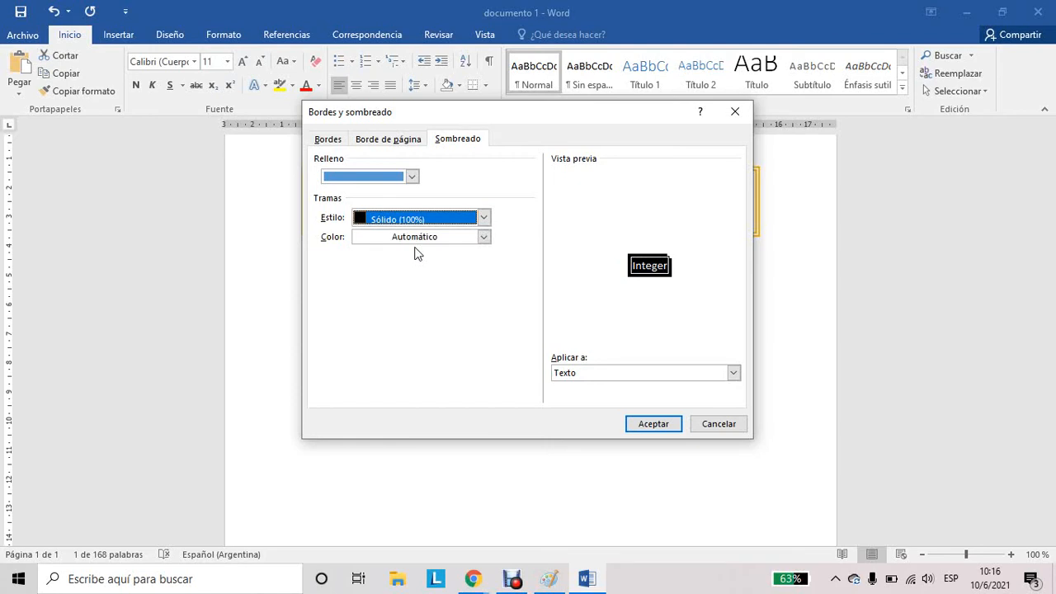
{"action": "left_click", "coordinate": [461, 243]}
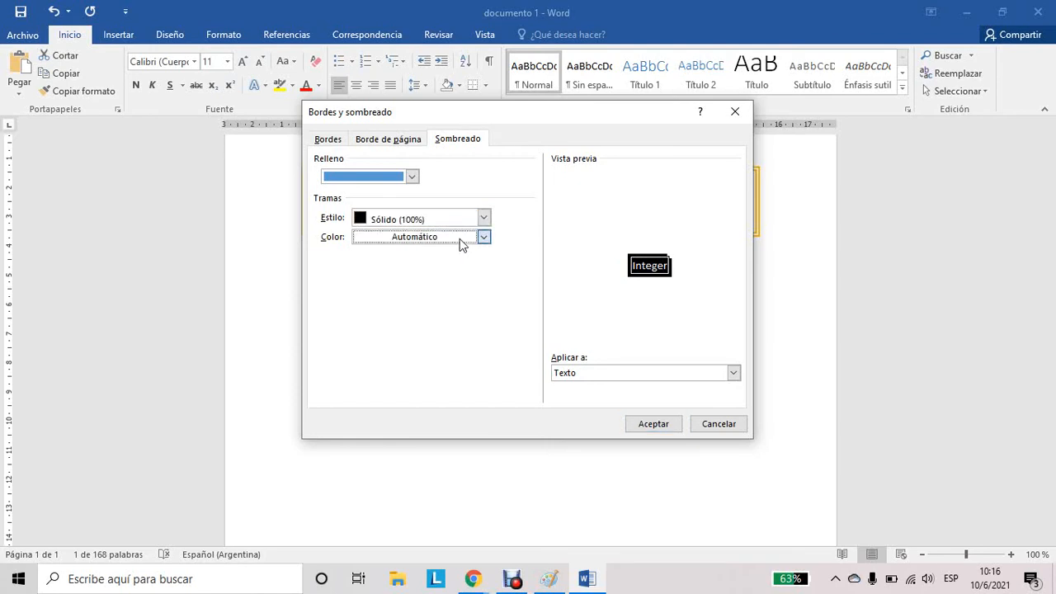
{"action": "left_click", "coordinate": [461, 245]}
Try the Vertical clara, Cuadrícula clara and Oblicuo derecho oscuro pattern styles for the shading, and return to Claro
{"action": "left_click", "coordinate": [484, 218]}
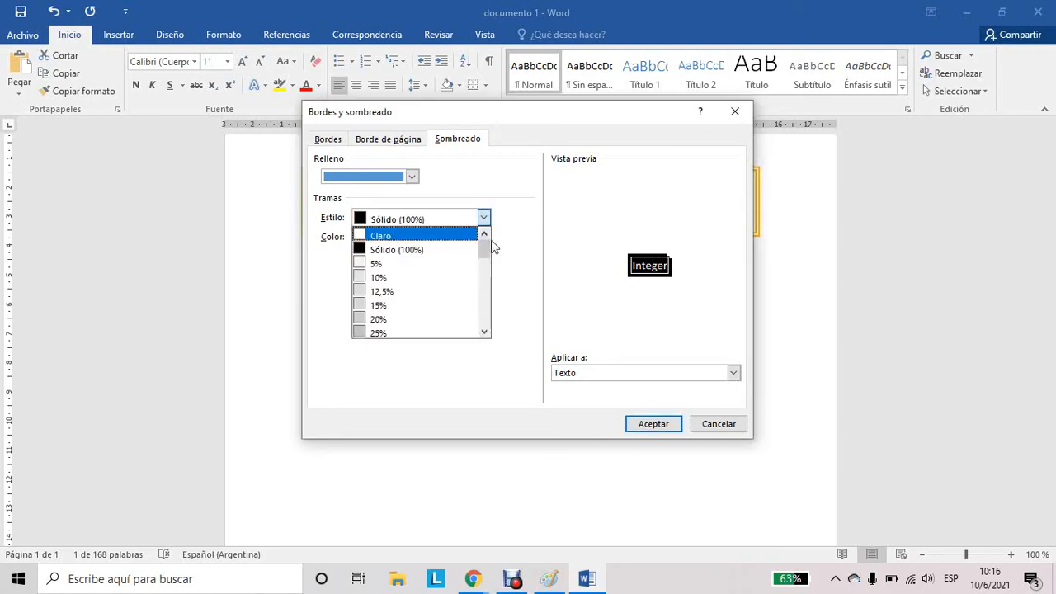
{"action": "scroll", "coordinate": [489, 260], "scroll_direction": "down", "scroll_amount": 1}
{"action": "left_click_drag", "start_coordinate": [490, 260], "coordinate": [499, 331]}
{"action": "left_click", "coordinate": [417, 279]}
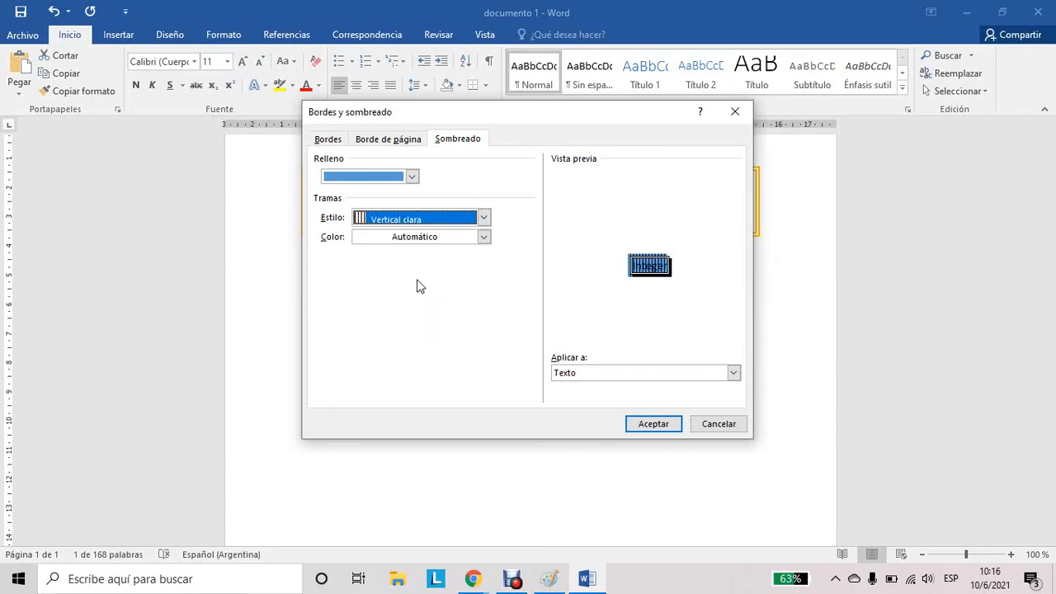
{"action": "left_click", "coordinate": [490, 220]}
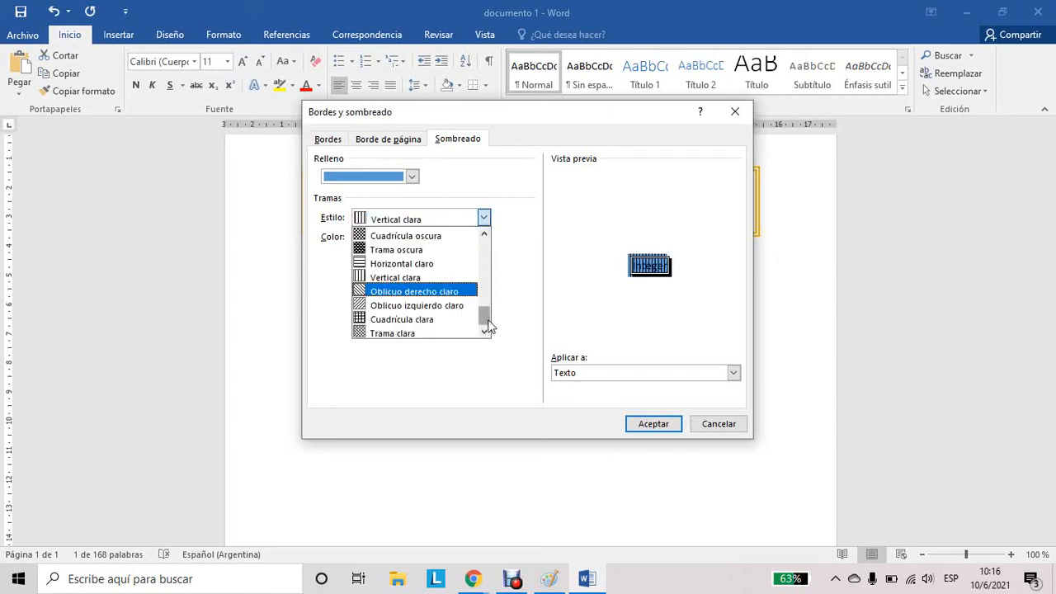
{"action": "left_click", "coordinate": [441, 322]}
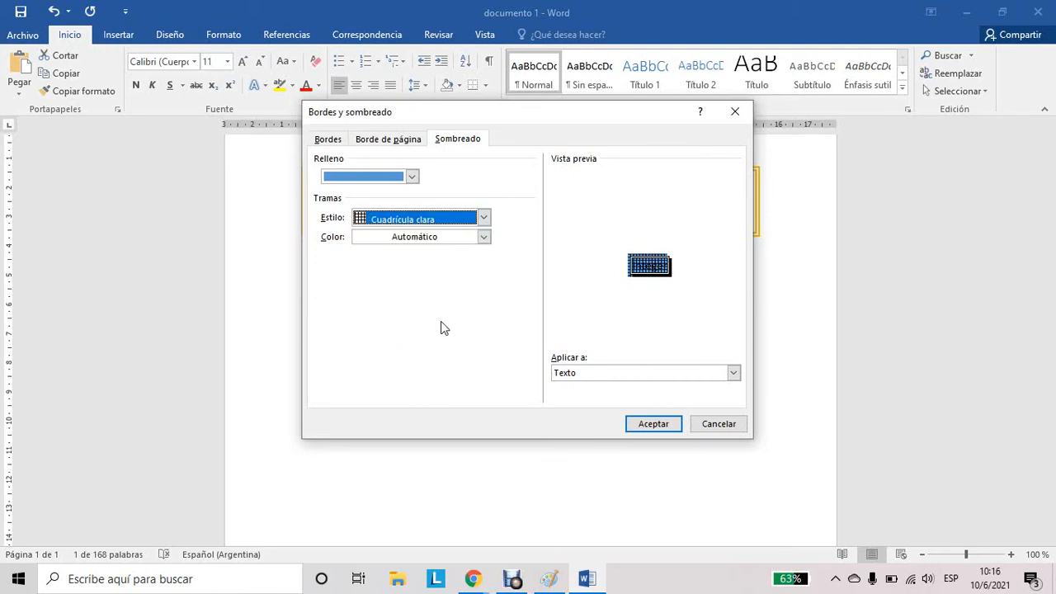
{"action": "left_click", "coordinate": [483, 218]}
{"action": "scroll", "coordinate": [484, 324], "scroll_direction": "up", "scroll_amount": 1}
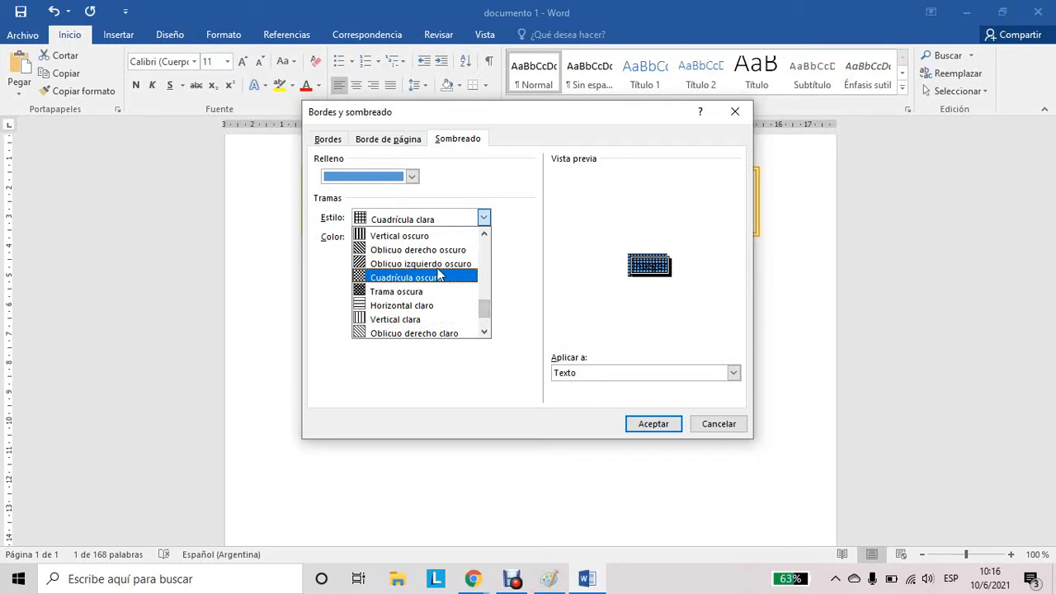
{"action": "left_click", "coordinate": [437, 252]}
{"action": "left_click", "coordinate": [485, 218]}
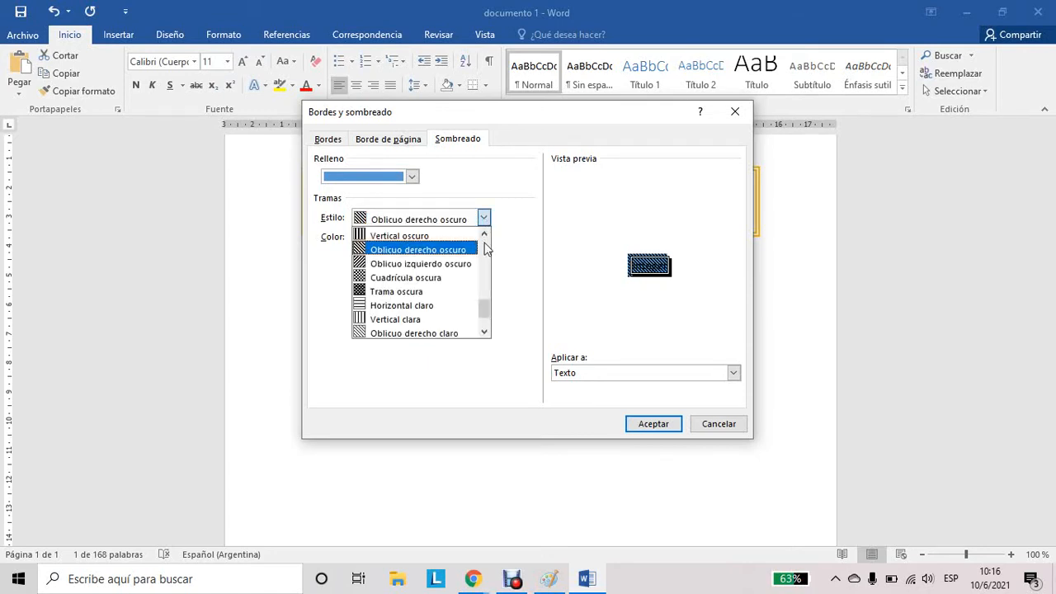
{"action": "left_click_drag", "start_coordinate": [486, 304], "coordinate": [500, 241]}
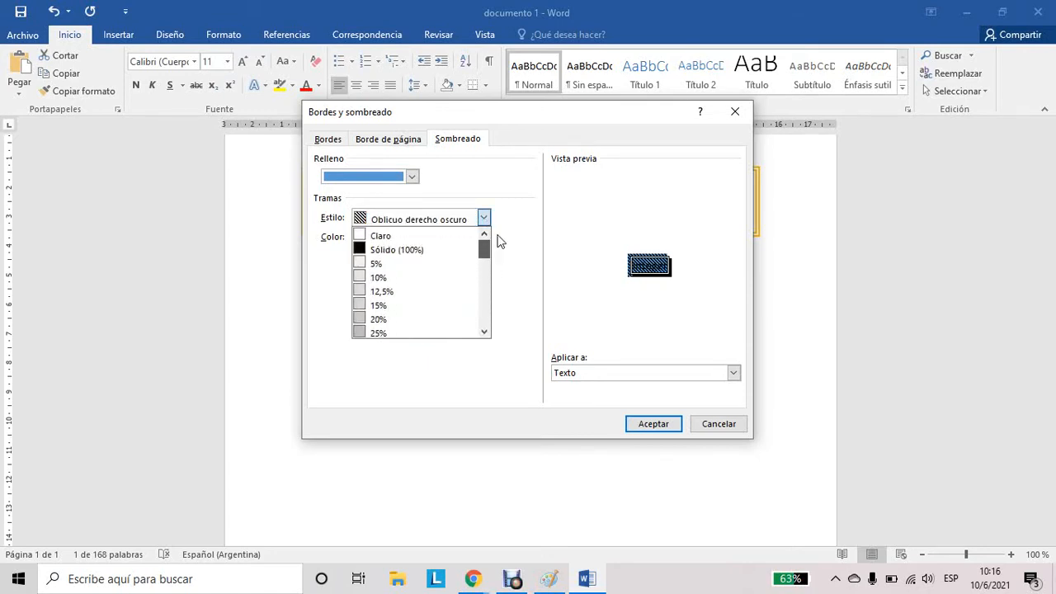
{"action": "left_click", "coordinate": [412, 237]}
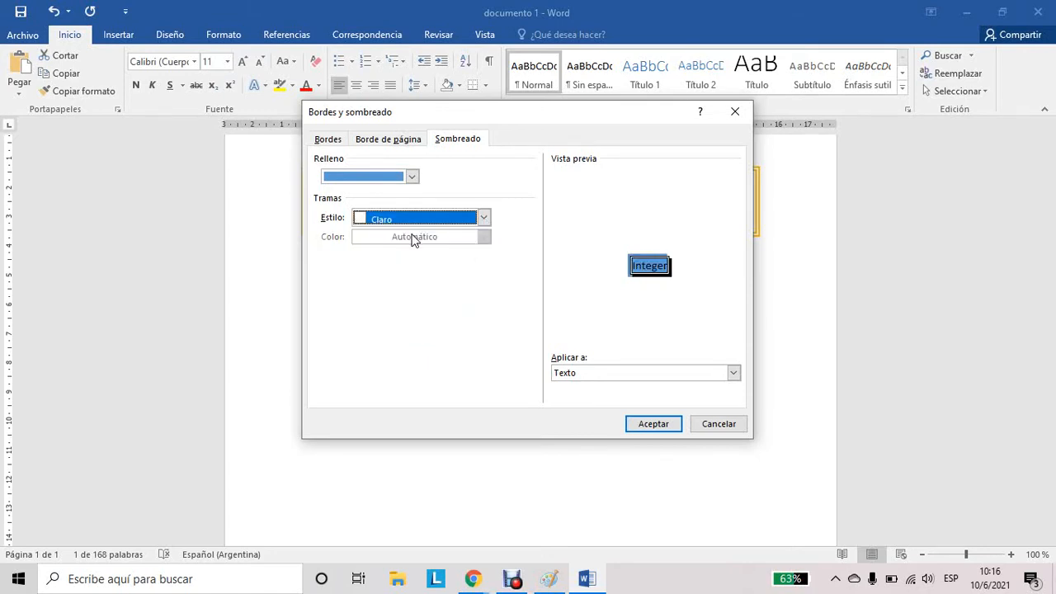
Set the shading fill of "Integer" to a lighter blue, apply it to the text only (Texto), and accept the borders and shading
{"action": "left_click", "coordinate": [385, 176]}
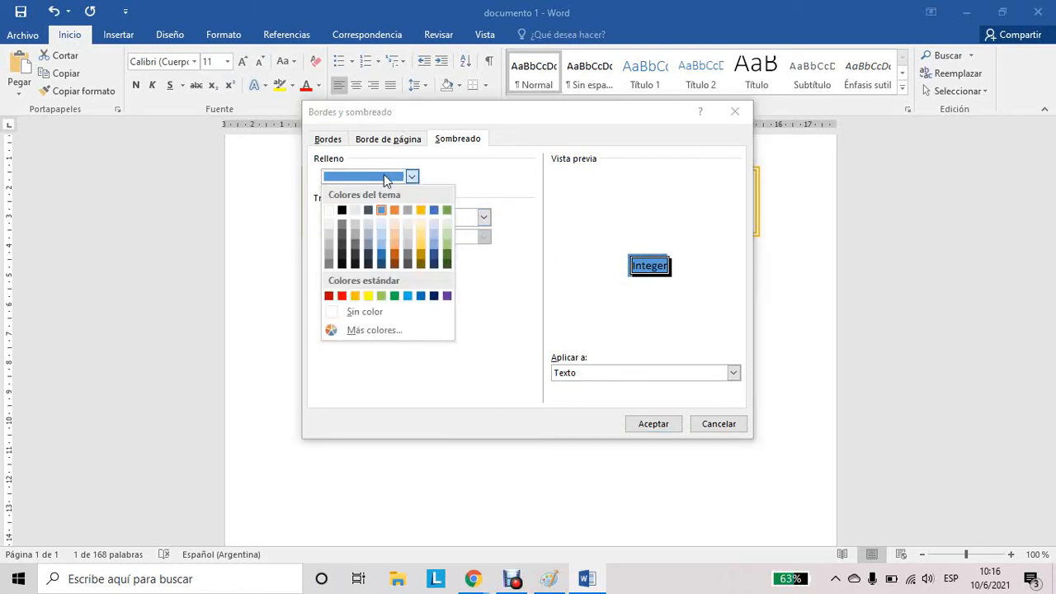
{"action": "left_click", "coordinate": [381, 248]}
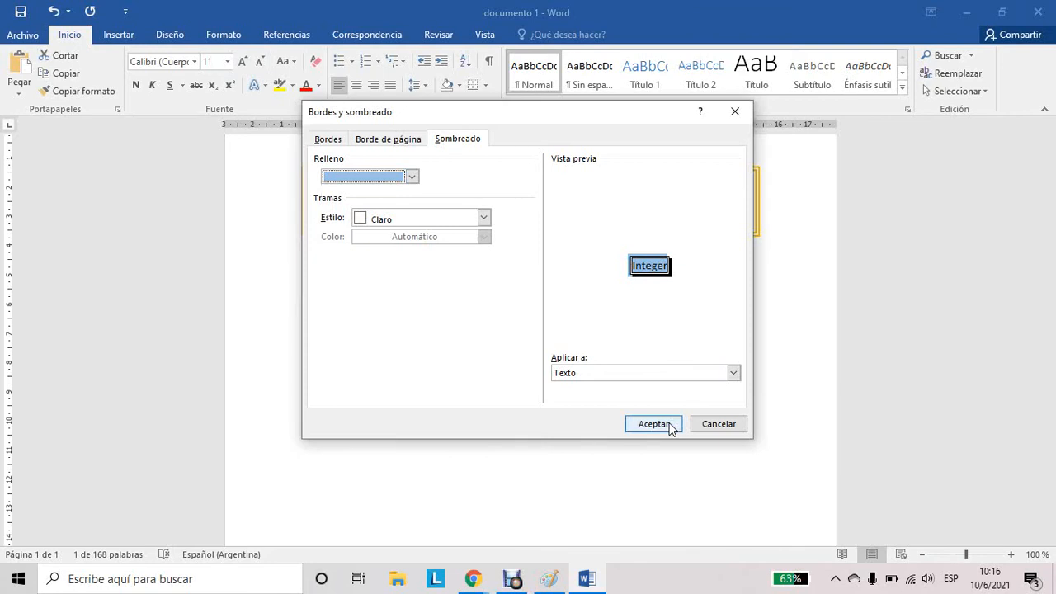
{"action": "left_click", "coordinate": [657, 377]}
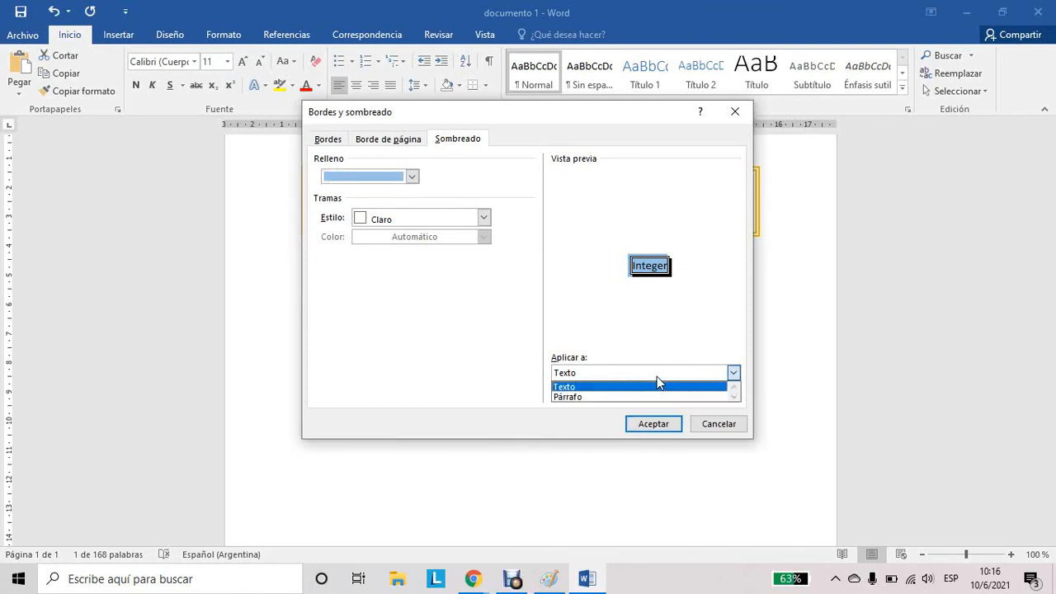
{"action": "left_click", "coordinate": [657, 385]}
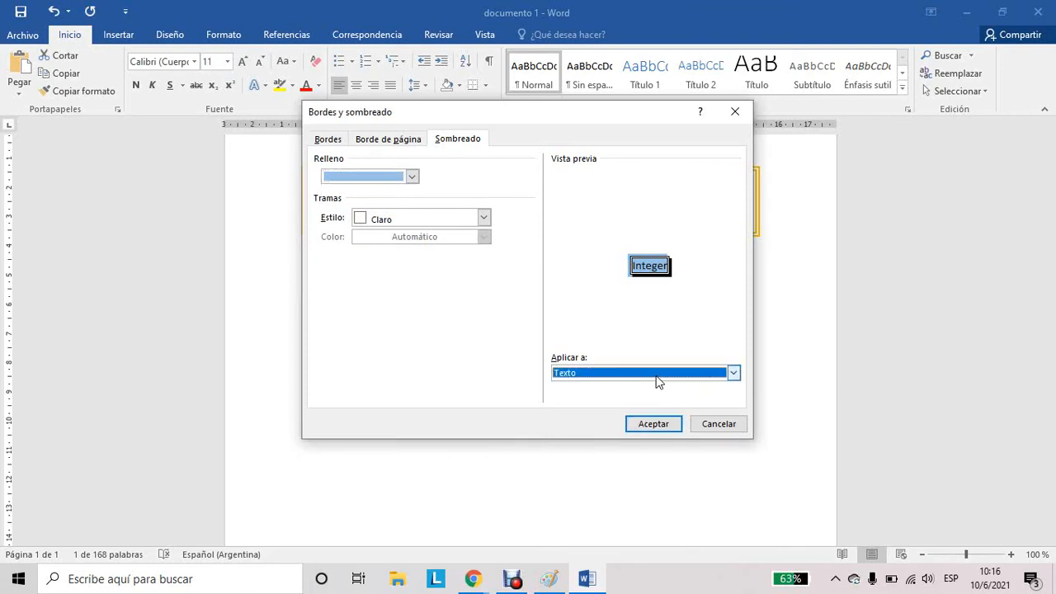
{"action": "left_click", "coordinate": [664, 427]}
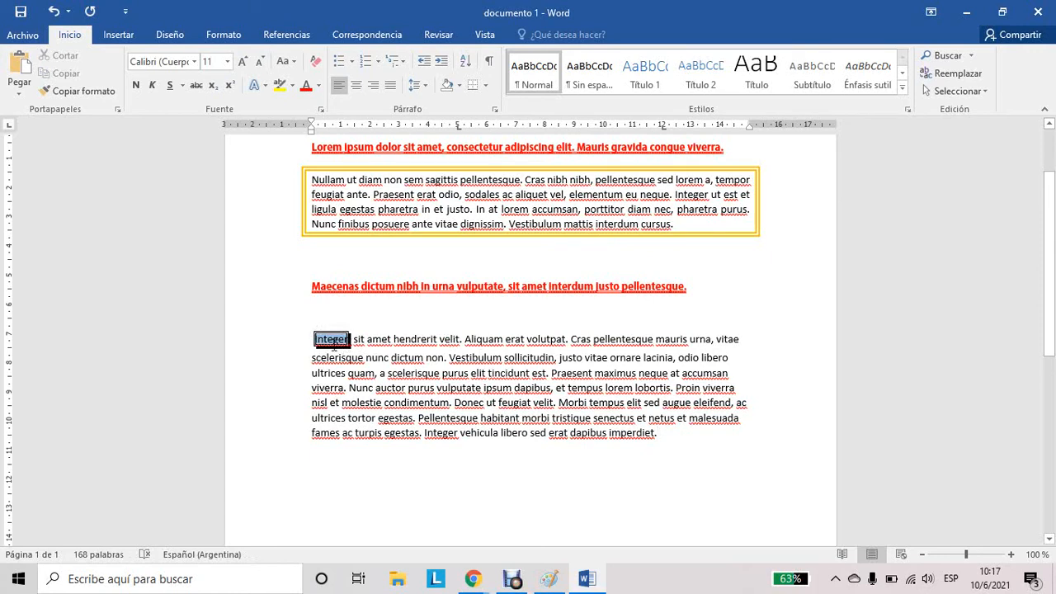
Copy the format of "Integer" to "imperdiet" at the end of the paragraph and to "diam" in the boxed paragraph
{"action": "left_click", "coordinate": [105, 88]}
{"action": "mouse_move", "coordinate": [664, 434]}
{"action": "left_mouse_down"}
{"action": "mouse_move", "coordinate": [604, 434]}
{"action": "mouse_move", "coordinate": [619, 450]}
{"action": "left_mouse_up"}
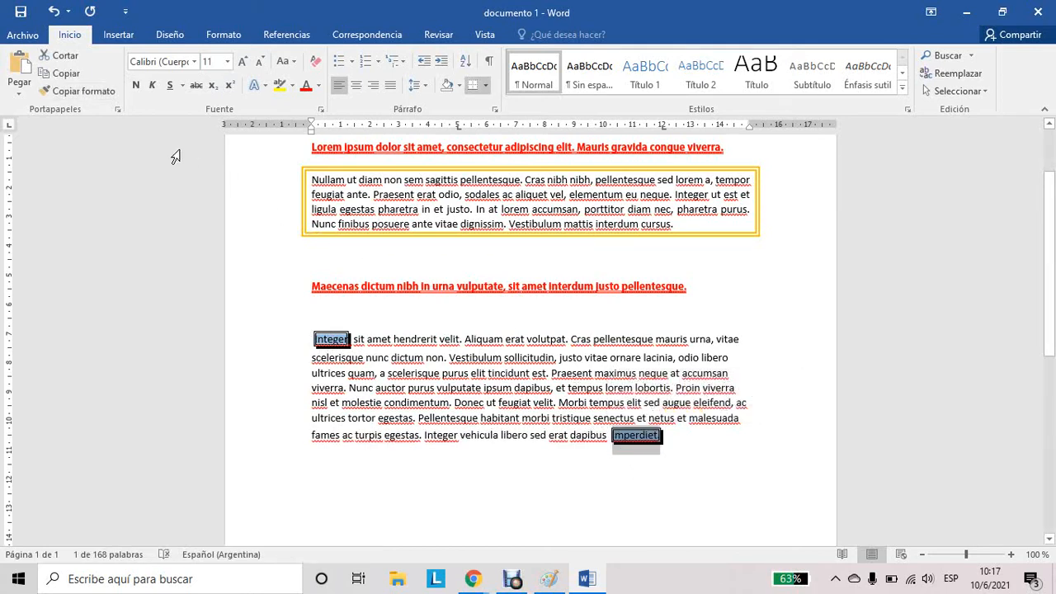
{"action": "left_click", "coordinate": [338, 338]}
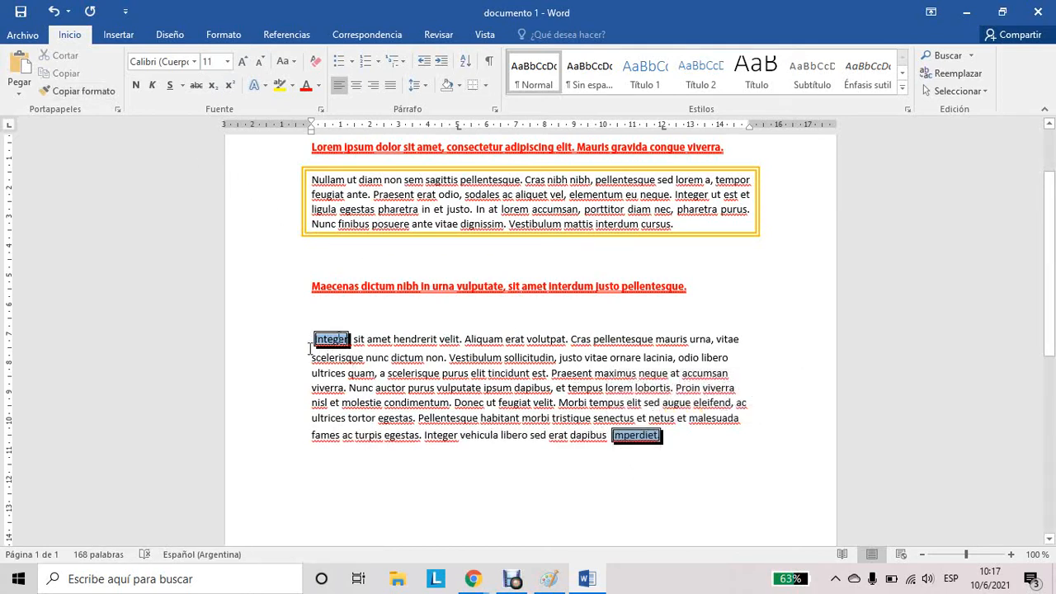
{"action": "left_click", "coordinate": [85, 92]}
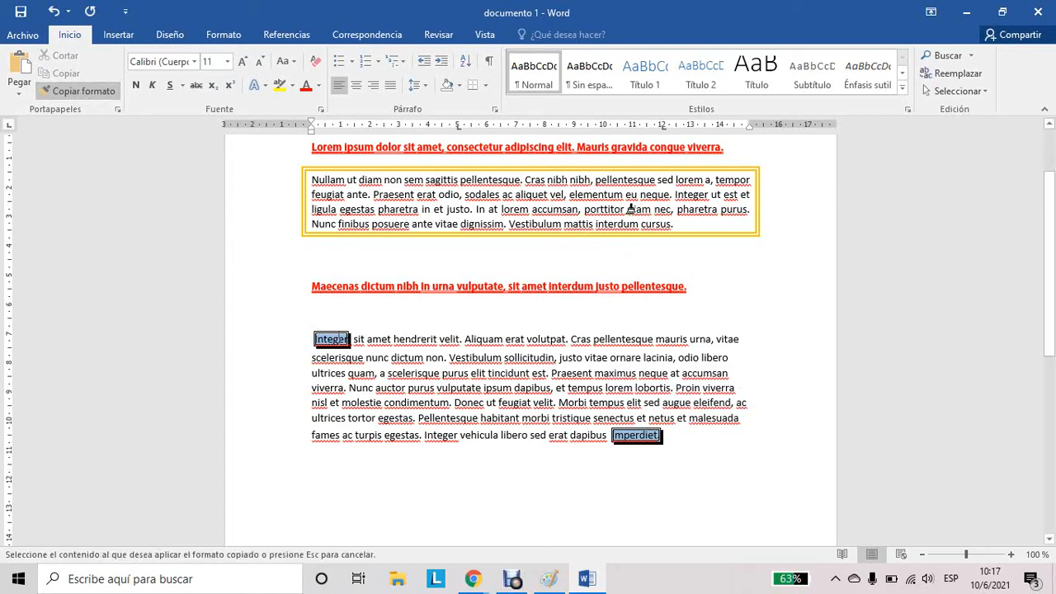
{"action": "left_click_drag", "start_coordinate": [627, 212], "coordinate": [643, 213]}
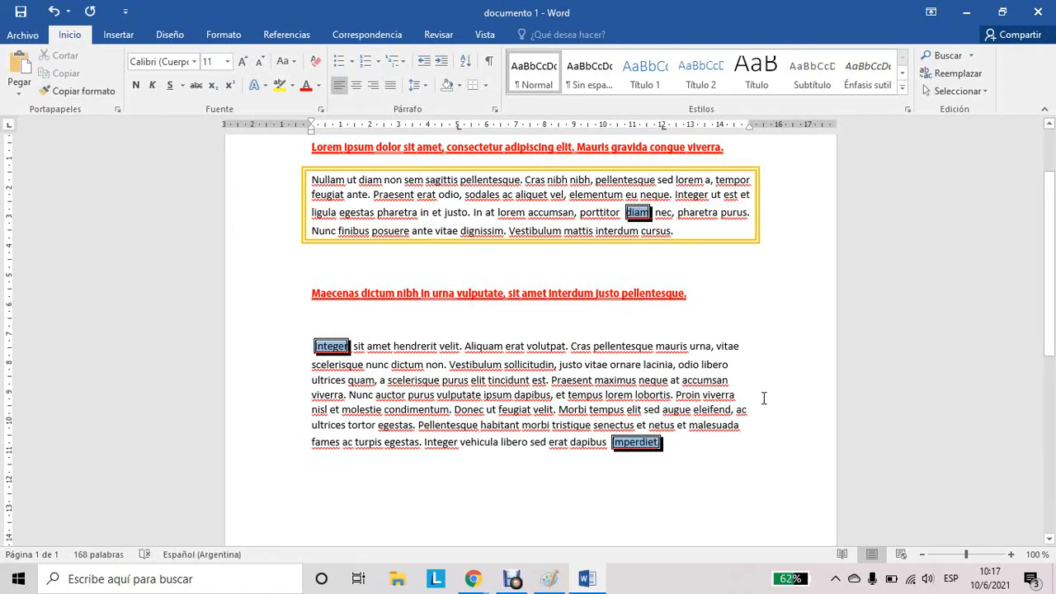
Set up a page border with the Cuadro setting and the double-line style
{"action": "scroll", "coordinate": [763, 399], "scroll_direction": "down", "scroll_amount": 2}
{"action": "scroll", "coordinate": [1054, 212], "scroll_direction": "up", "scroll_amount": 2}
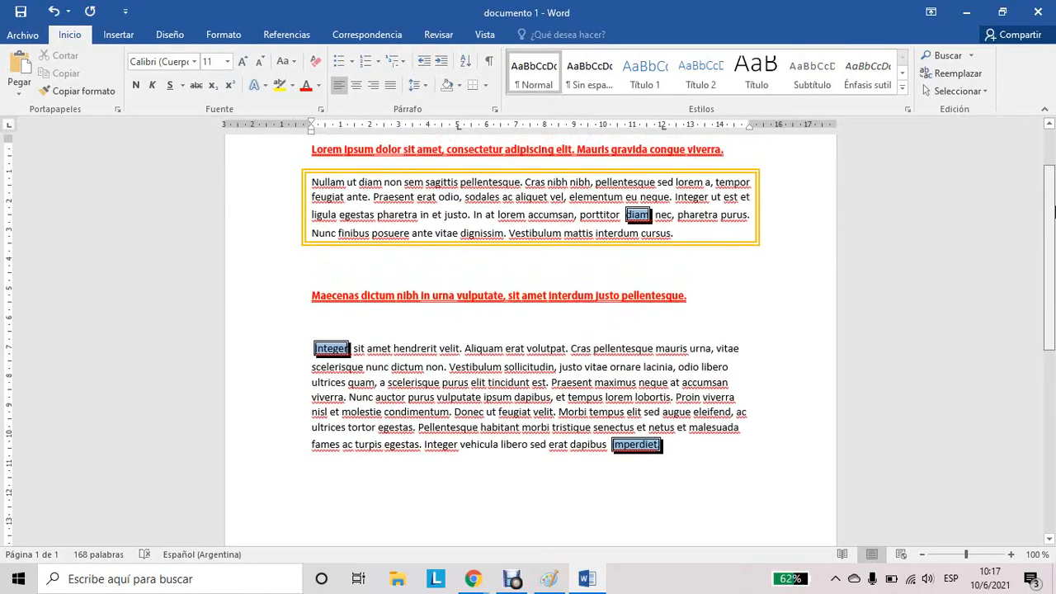
{"action": "scroll", "coordinate": [1055, 212], "scroll_direction": "up", "scroll_amount": 3}
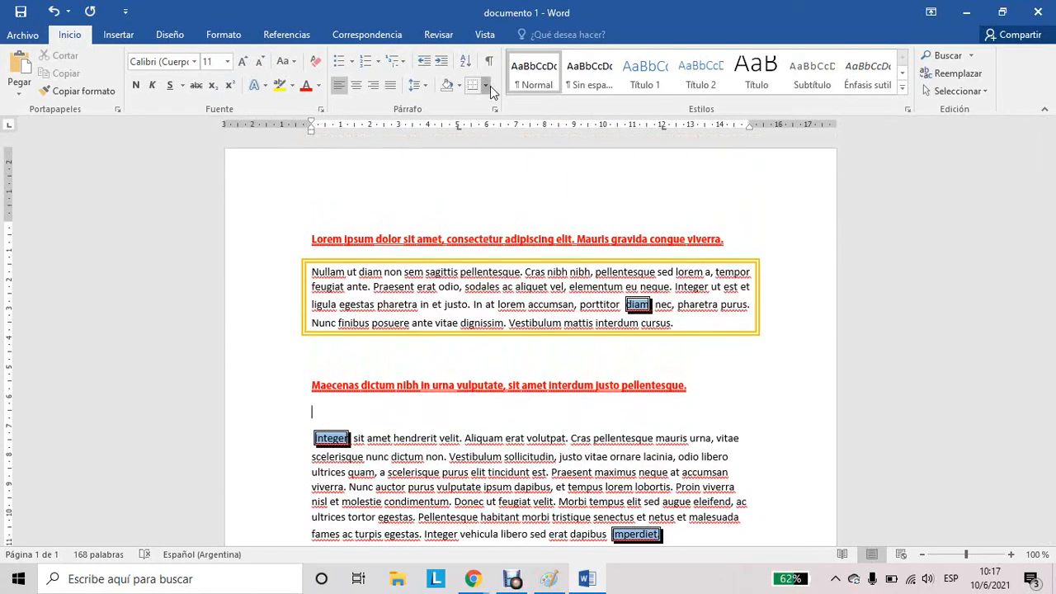
{"action": "left_click", "coordinate": [490, 86]}
{"action": "left_click", "coordinate": [553, 393]}
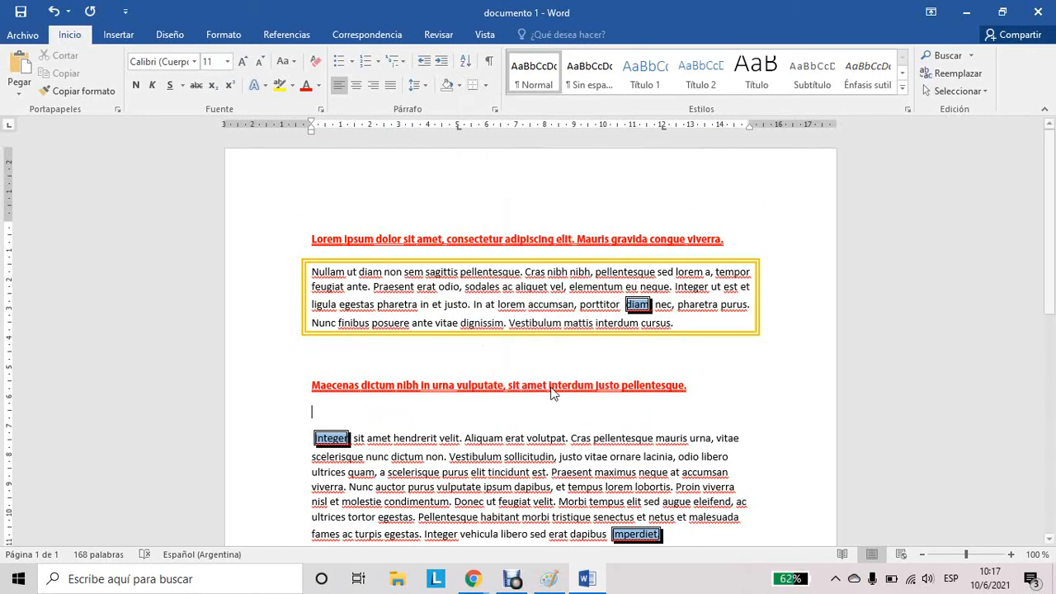
{"action": "left_click", "coordinate": [397, 141]}
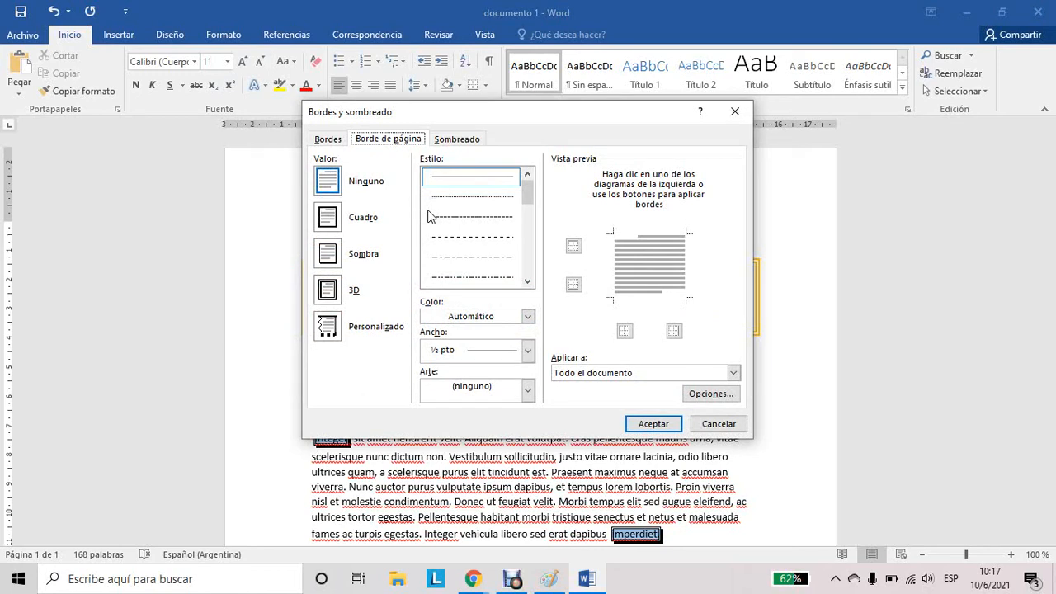
{"action": "left_click", "coordinate": [333, 221]}
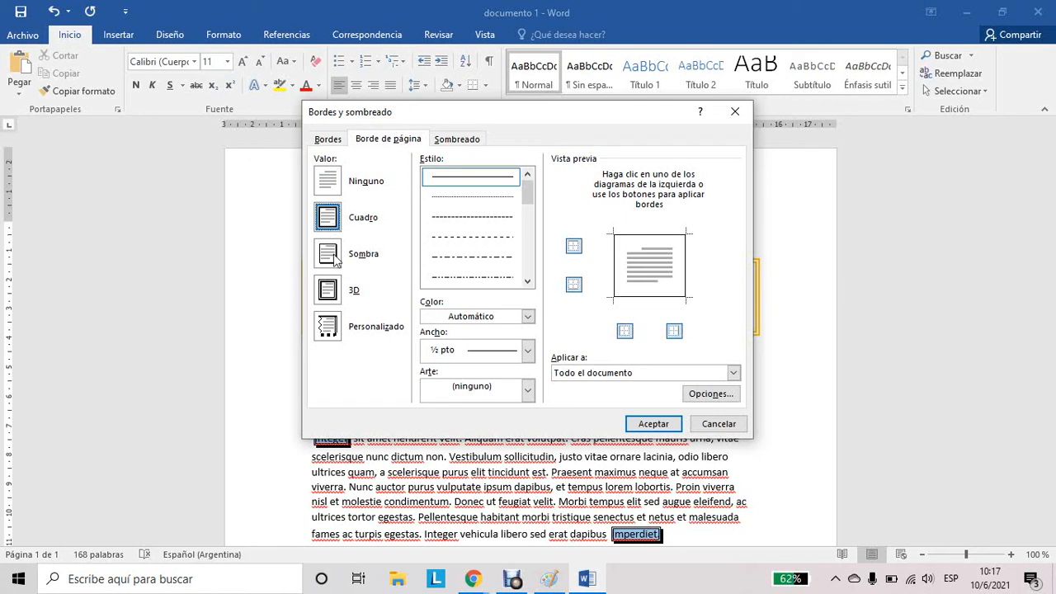
{"action": "mouse_move", "coordinate": [528, 198]}
{"action": "left_mouse_down"}
{"action": "mouse_move", "coordinate": [531, 231]}
{"action": "mouse_move", "coordinate": [532, 208]}
{"action": "left_mouse_up"}
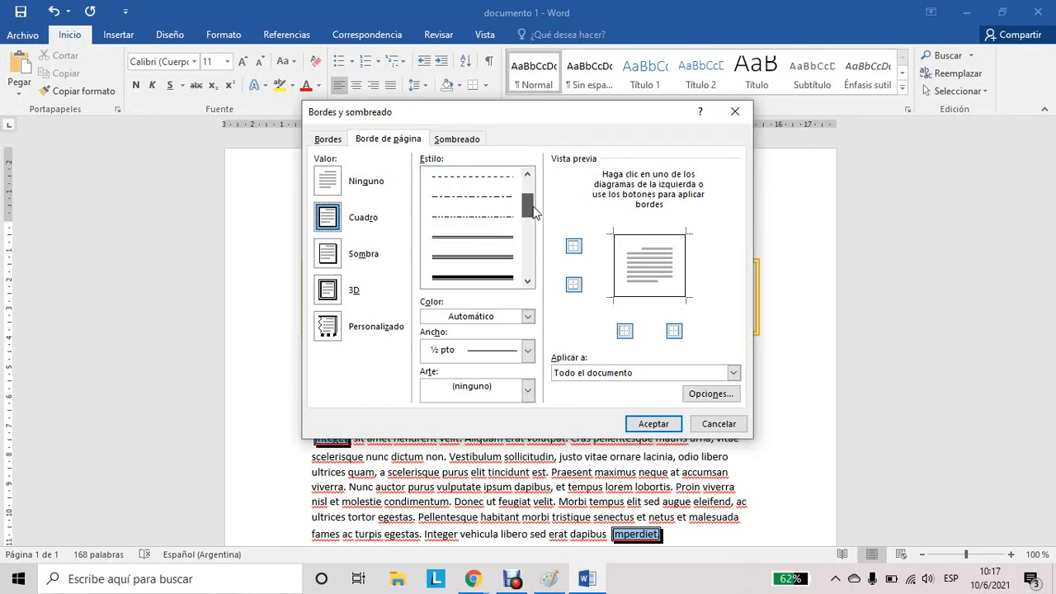
{"action": "left_click", "coordinate": [485, 242]}
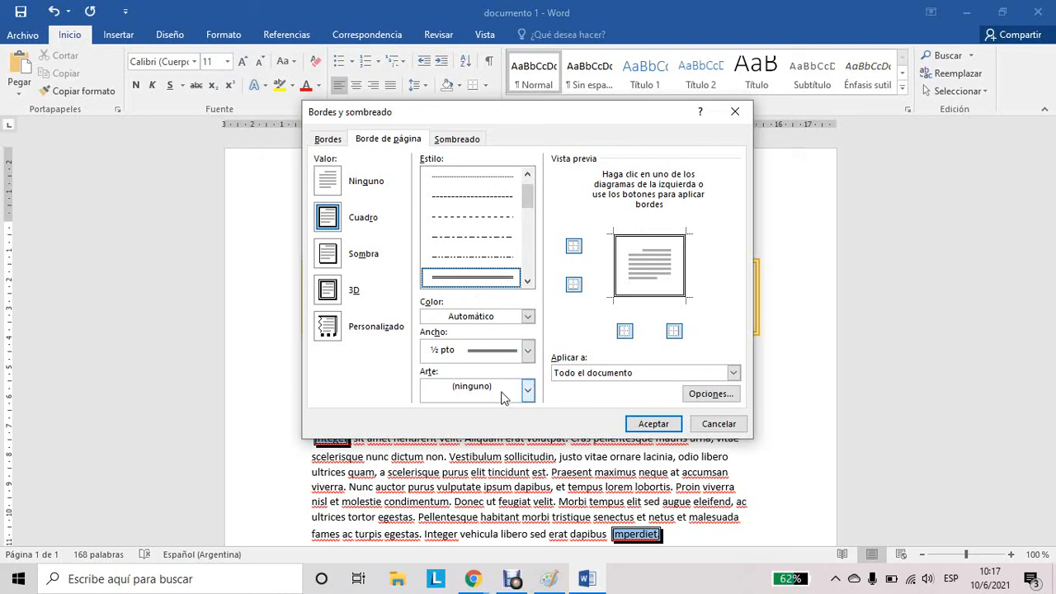
Color the page border green with no art, and apply it to this section (Esta sección)
{"action": "left_click", "coordinate": [486, 321]}
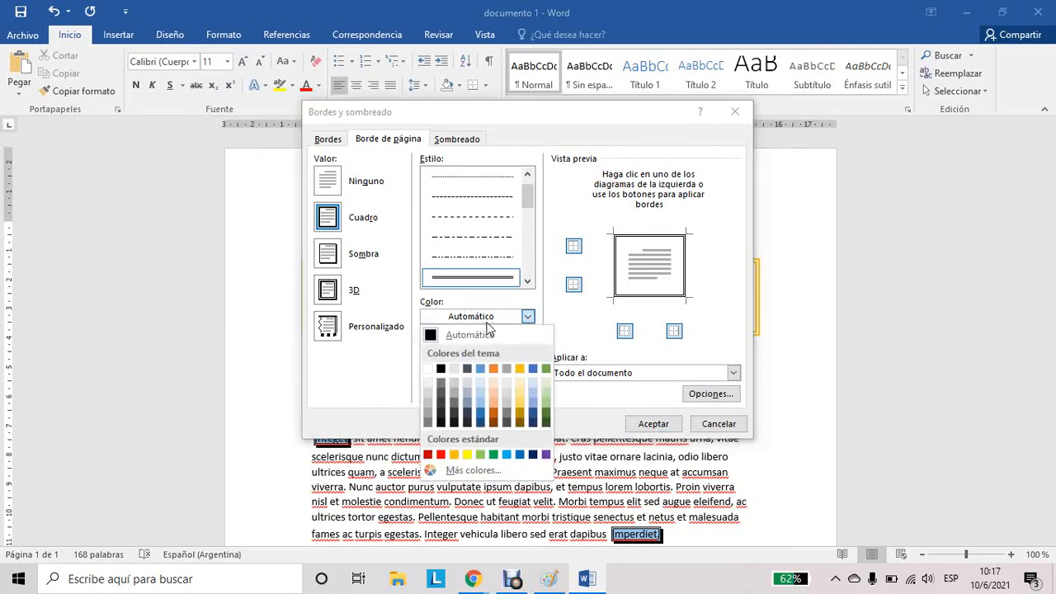
{"action": "left_click", "coordinate": [545, 369]}
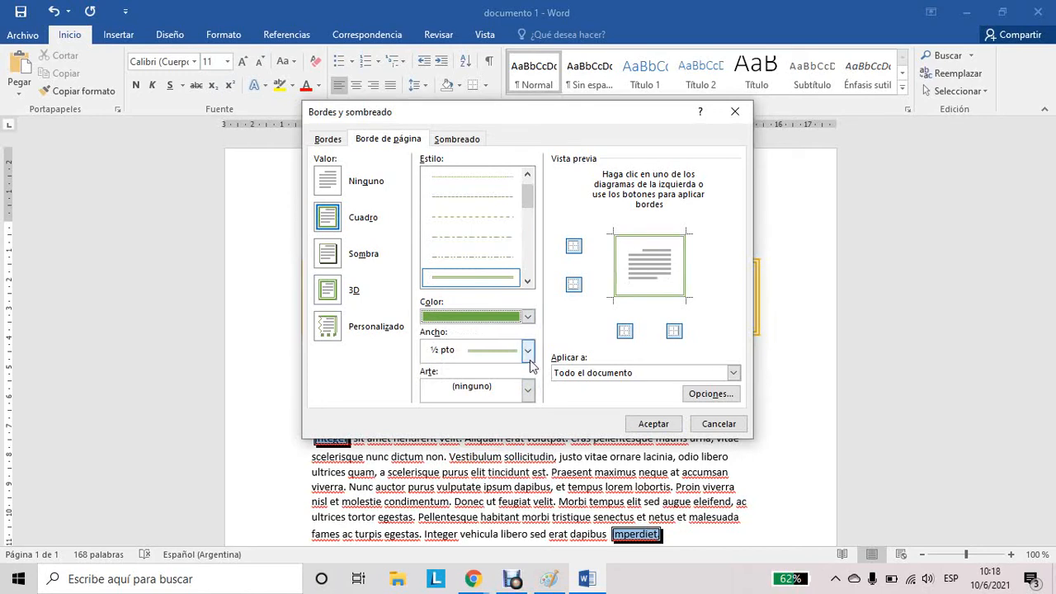
{"action": "left_click", "coordinate": [482, 392]}
{"action": "left_click", "coordinate": [488, 393]}
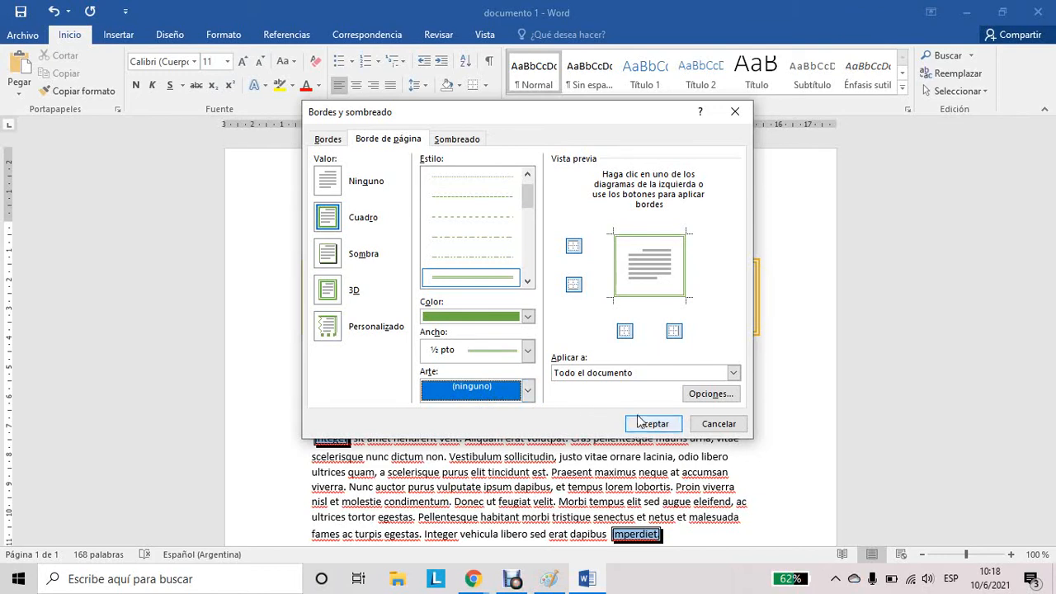
{"action": "left_click", "coordinate": [581, 377]}
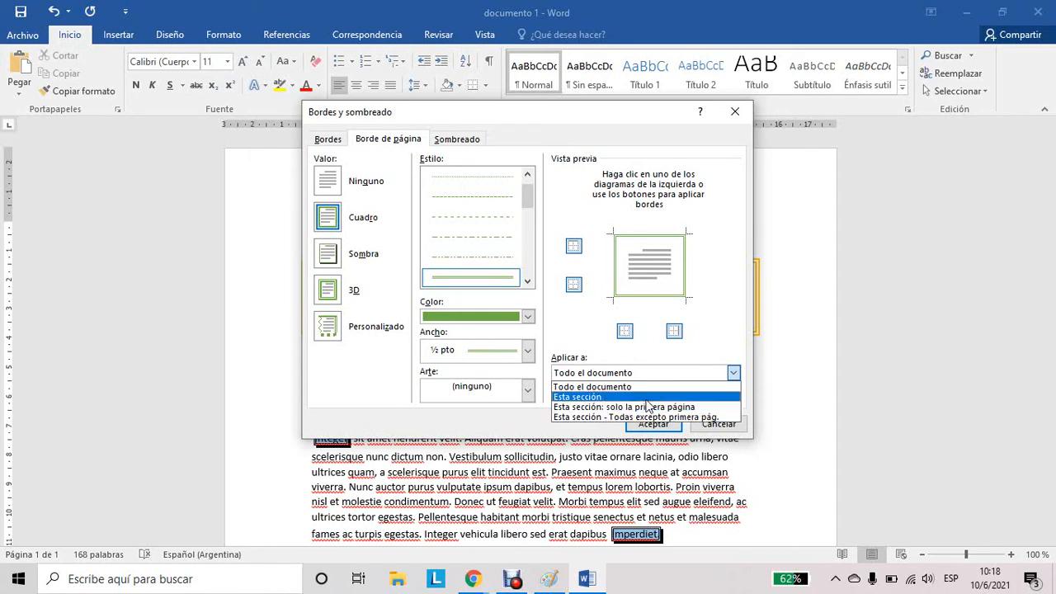
{"action": "left_click", "coordinate": [647, 399]}
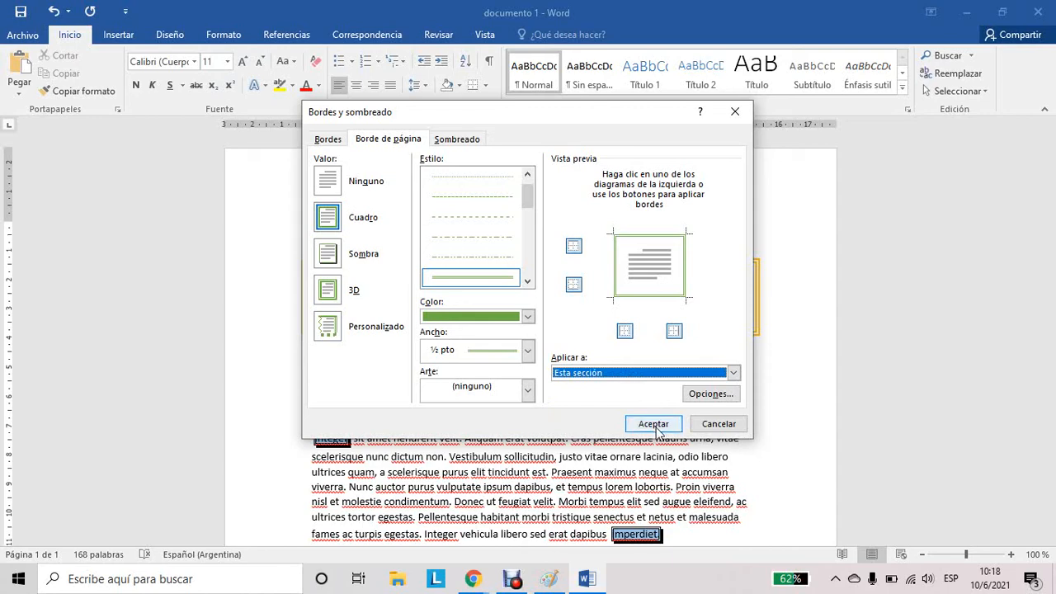
{"action": "left_click", "coordinate": [652, 424]}
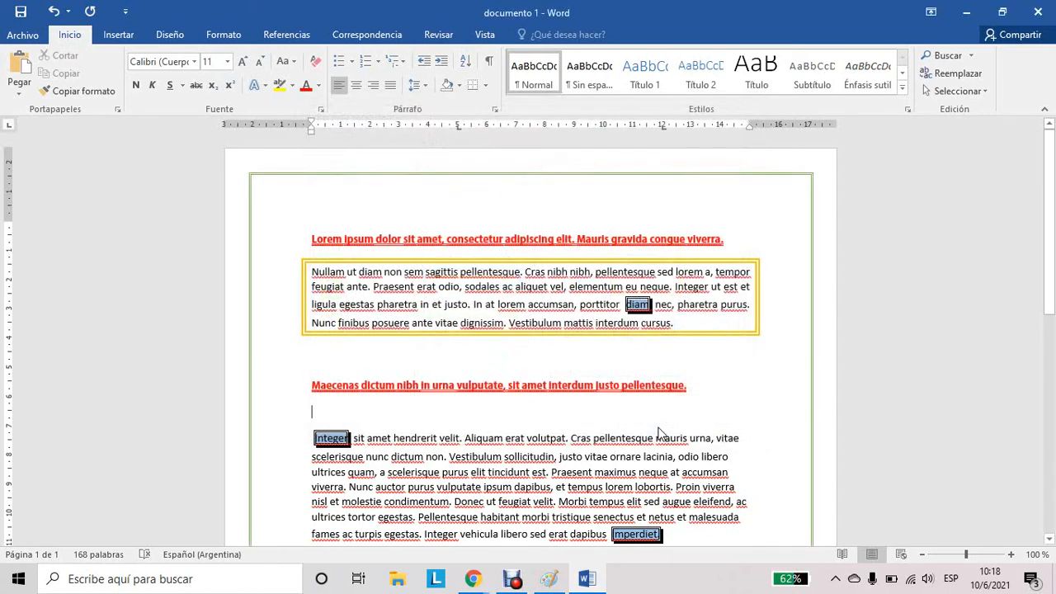
Insert a page break on the empty line below the last paragraph
{"action": "scroll", "coordinate": [1052, 306], "scroll_direction": "down", "scroll_amount": 3}
{"action": "left_click_drag", "start_coordinate": [1052, 307], "coordinate": [1052, 453]}
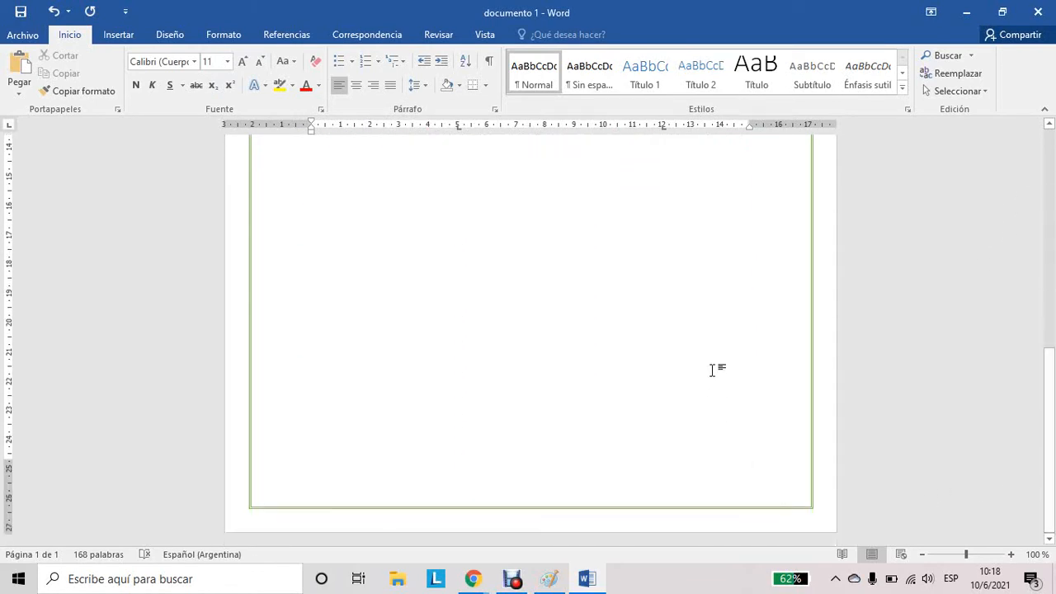
{"action": "scroll", "coordinate": [1049, 378], "scroll_direction": "up", "scroll_amount": 9}
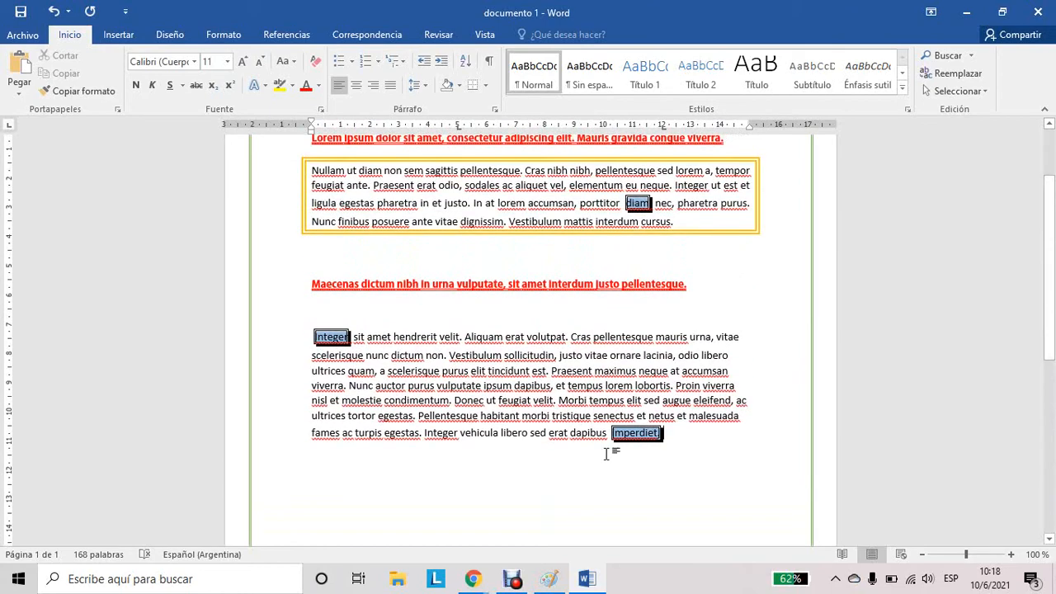
{"action": "left_click", "coordinate": [676, 463]}
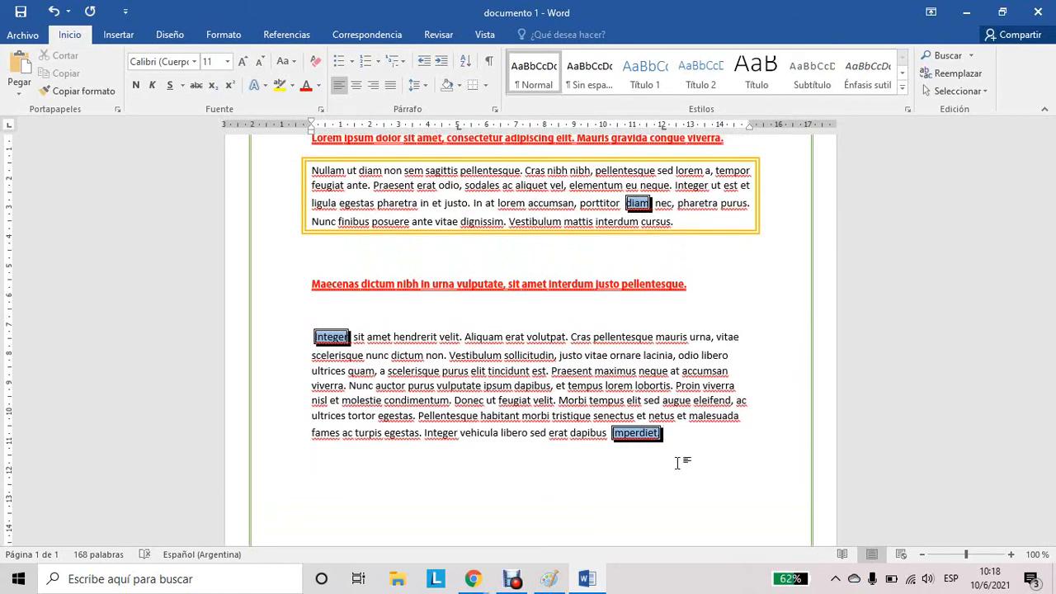
{"action": "left_click", "coordinate": [118, 34]}
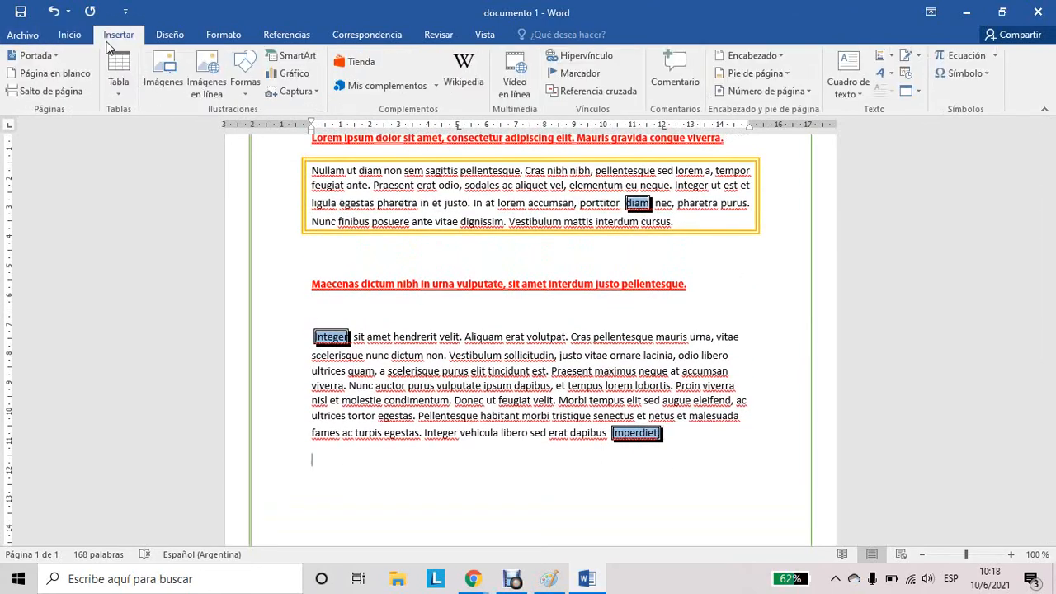
{"action": "left_click", "coordinate": [75, 91]}
{"action": "left_click_drag", "start_coordinate": [1051, 334], "coordinate": [1041, 186]}
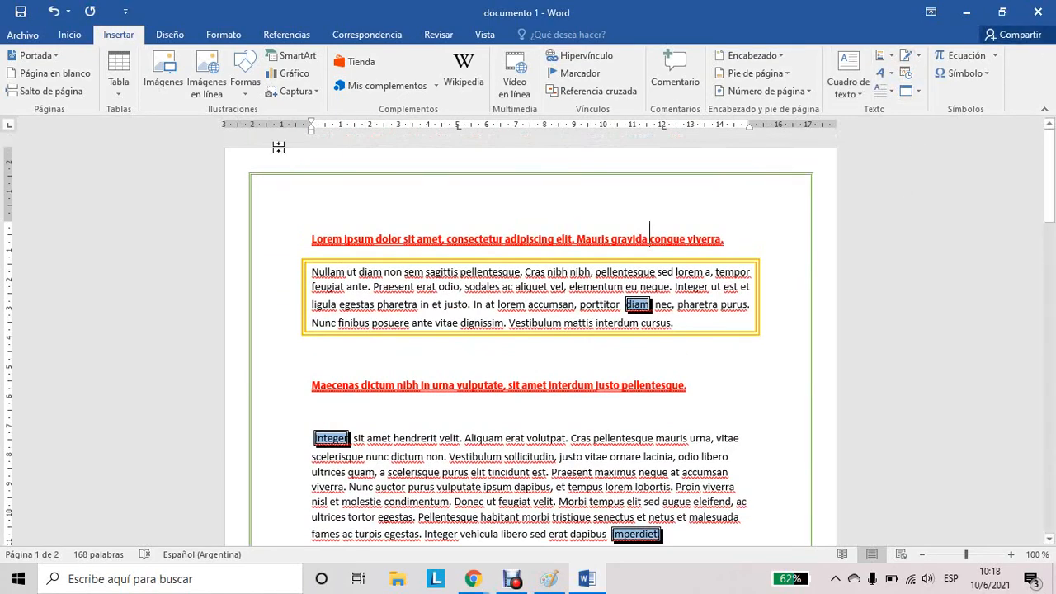
{"action": "left_click", "coordinate": [60, 36]}
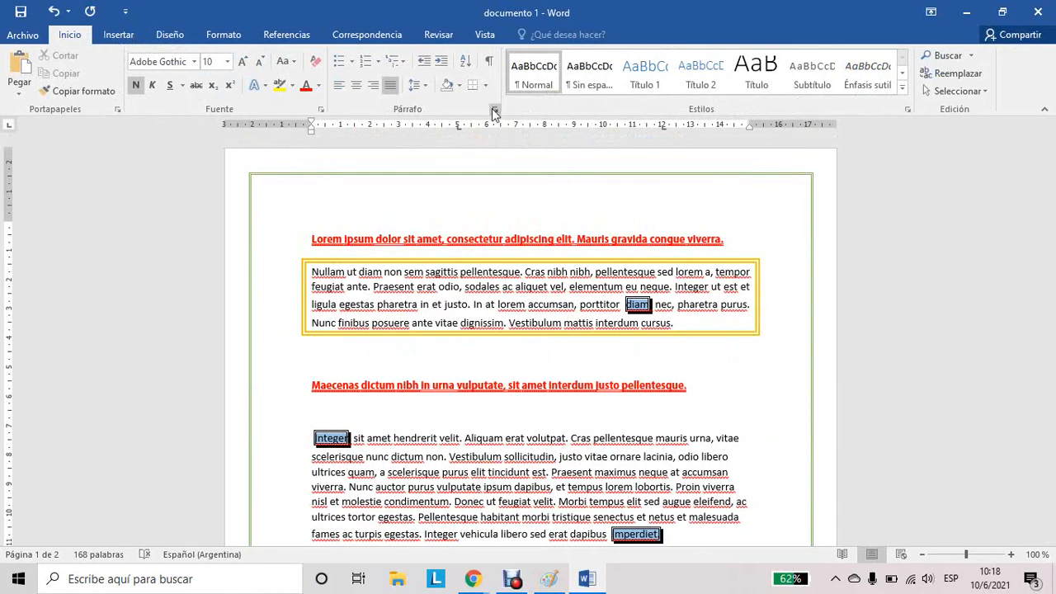
{"action": "left_click", "coordinate": [485, 85]}
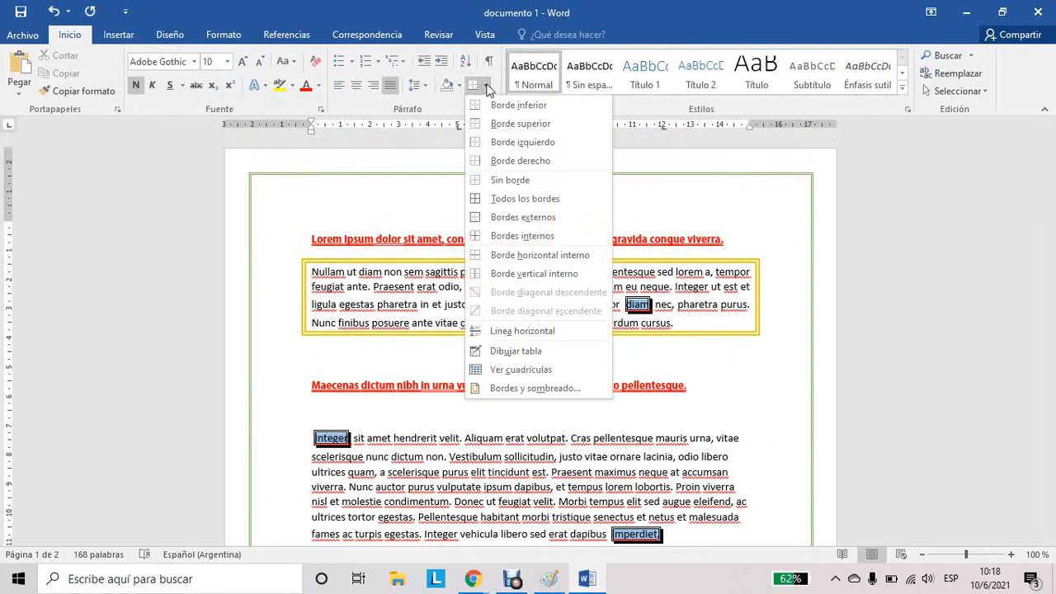
{"action": "left_click", "coordinate": [543, 388]}
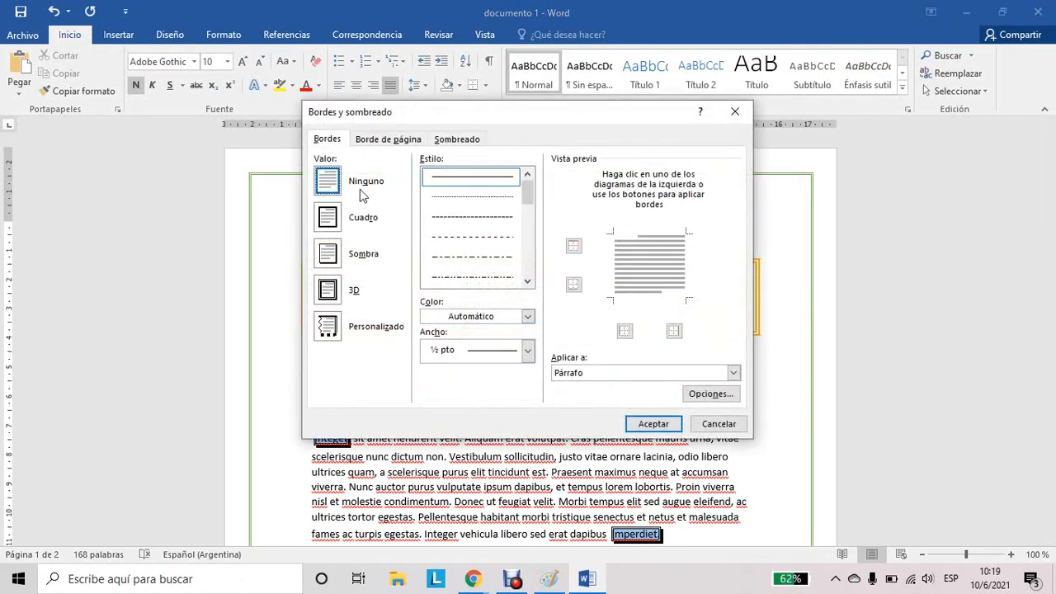
{"action": "left_click", "coordinate": [415, 143]}
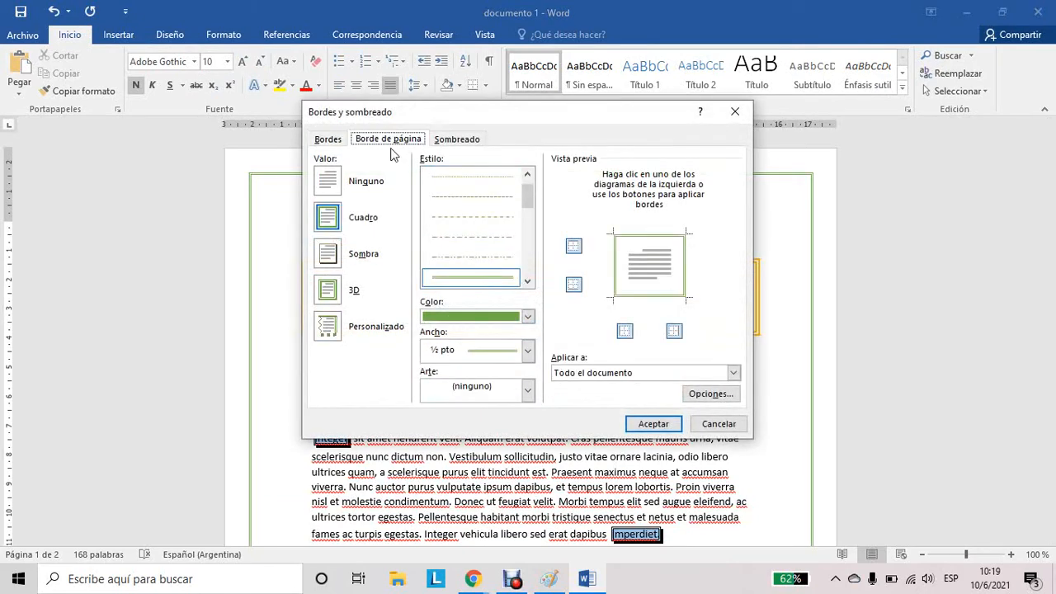
{"action": "left_click", "coordinate": [718, 424]}
Remove the green page border from the whole document by choosing the Ninguno setting
{"action": "left_click_drag", "start_coordinate": [1053, 221], "coordinate": [1049, 338]}
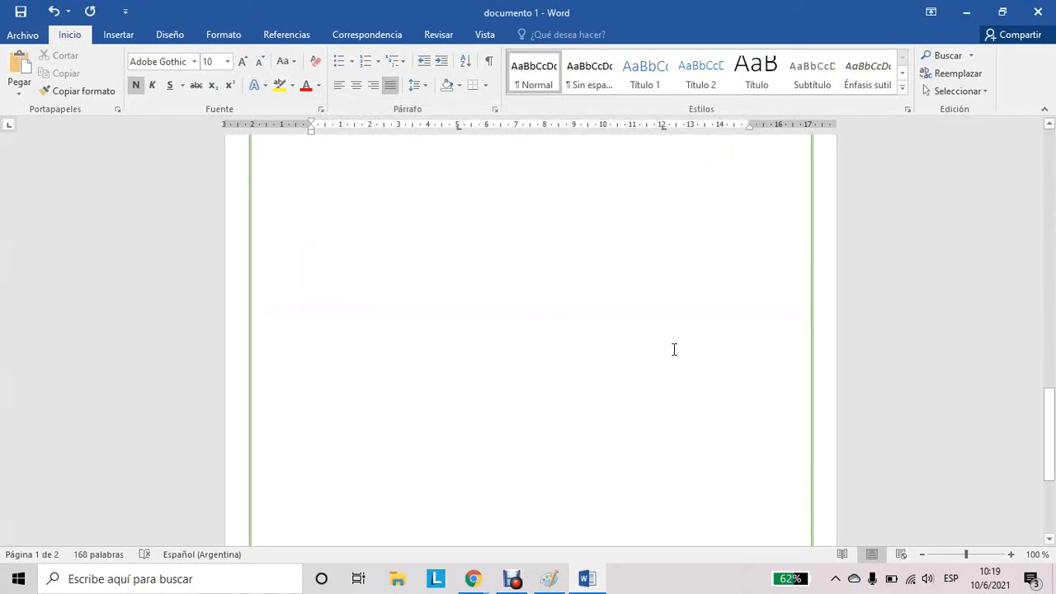
{"action": "left_click", "coordinate": [671, 349]}
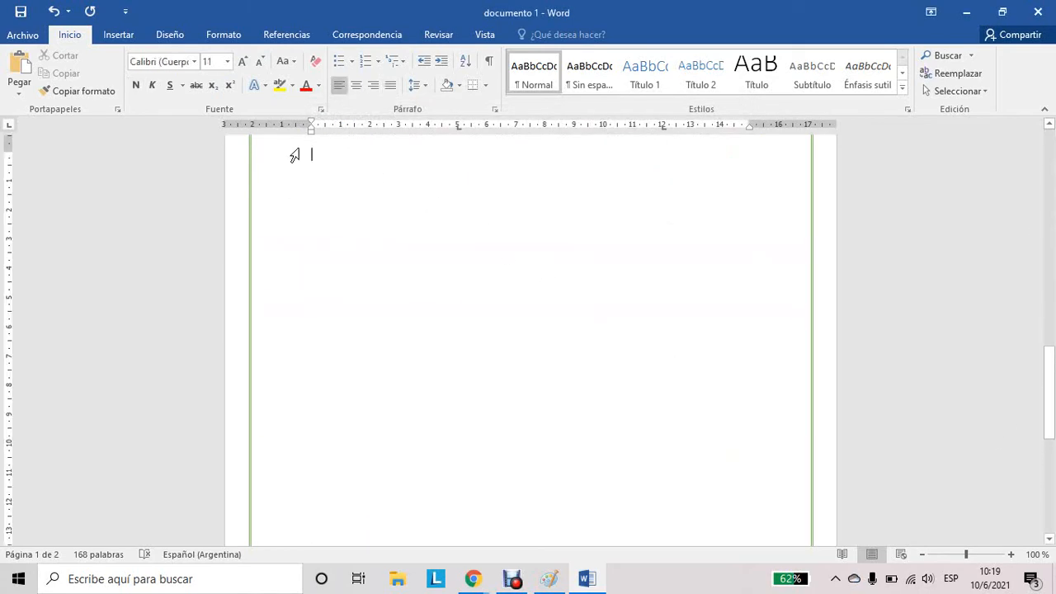
{"action": "left_click", "coordinate": [485, 86]}
{"action": "left_click", "coordinate": [568, 387]}
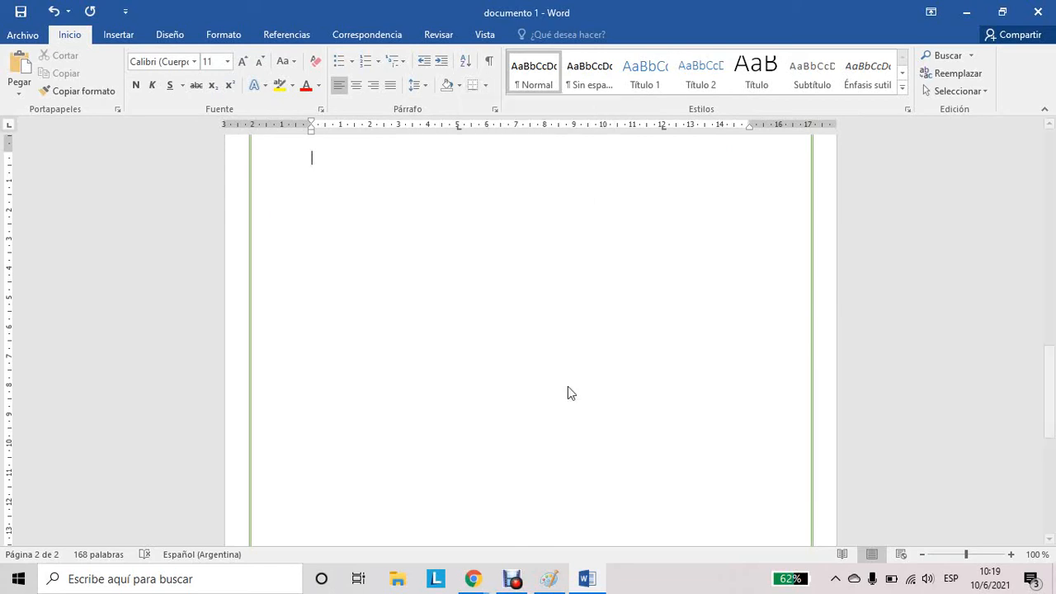
{"action": "left_click", "coordinate": [380, 141]}
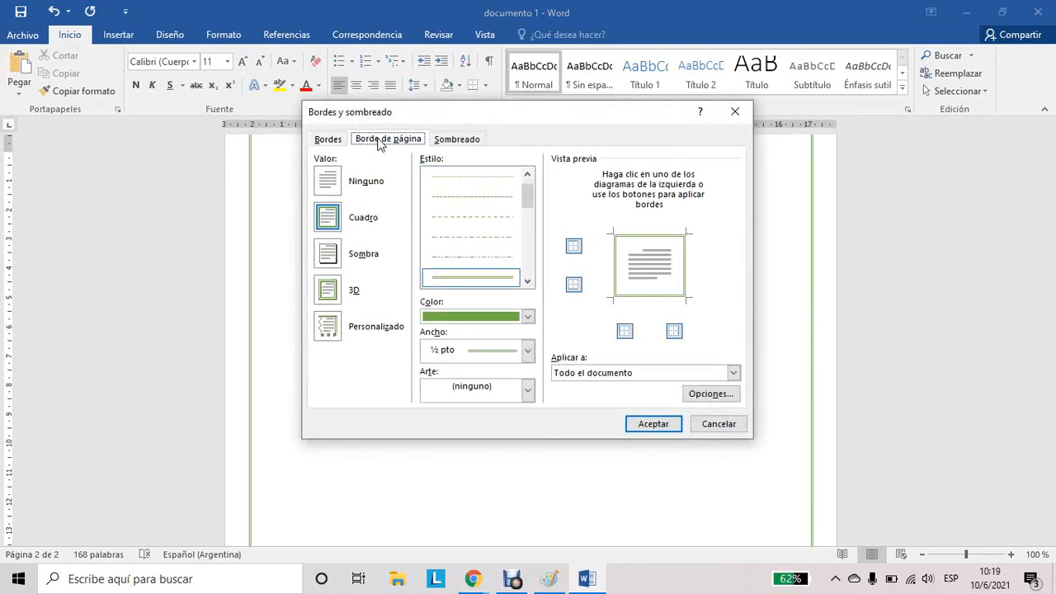
{"action": "left_click", "coordinate": [327, 188]}
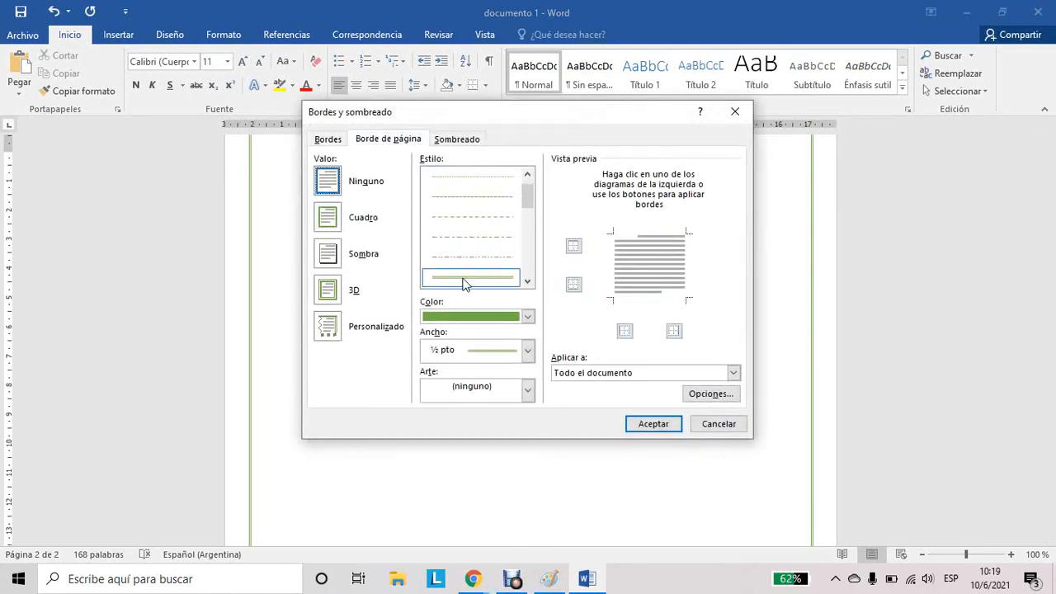
{"action": "left_click", "coordinate": [660, 428]}
From the first page, set up a Cuadro page border applied only to the section's first page (Esta sección: solo la primera página)
{"action": "left_click_drag", "start_coordinate": [1054, 363], "coordinate": [1053, 147]}
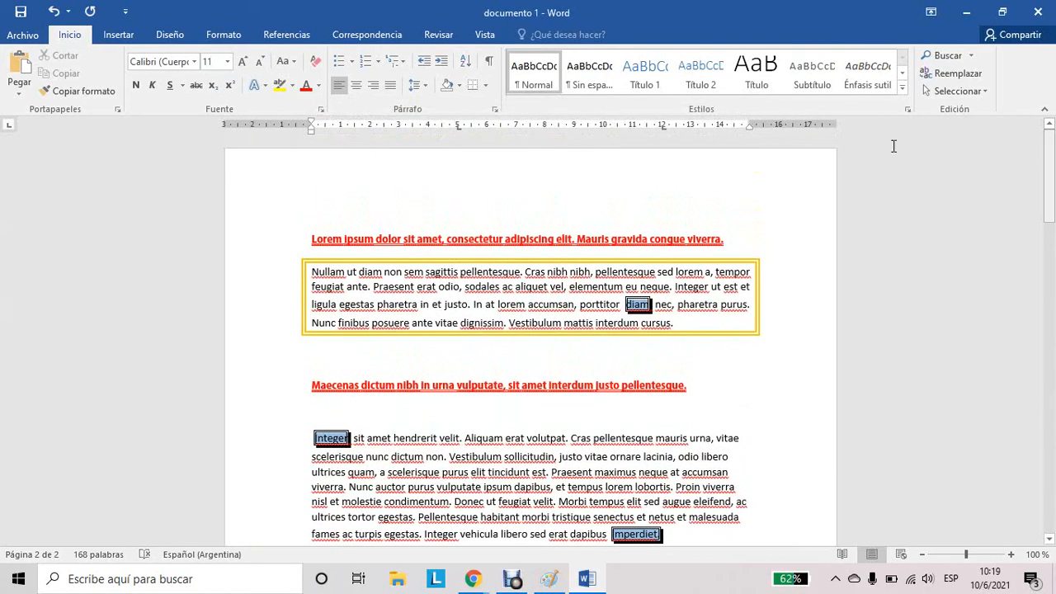
{"action": "left_click", "coordinate": [424, 224]}
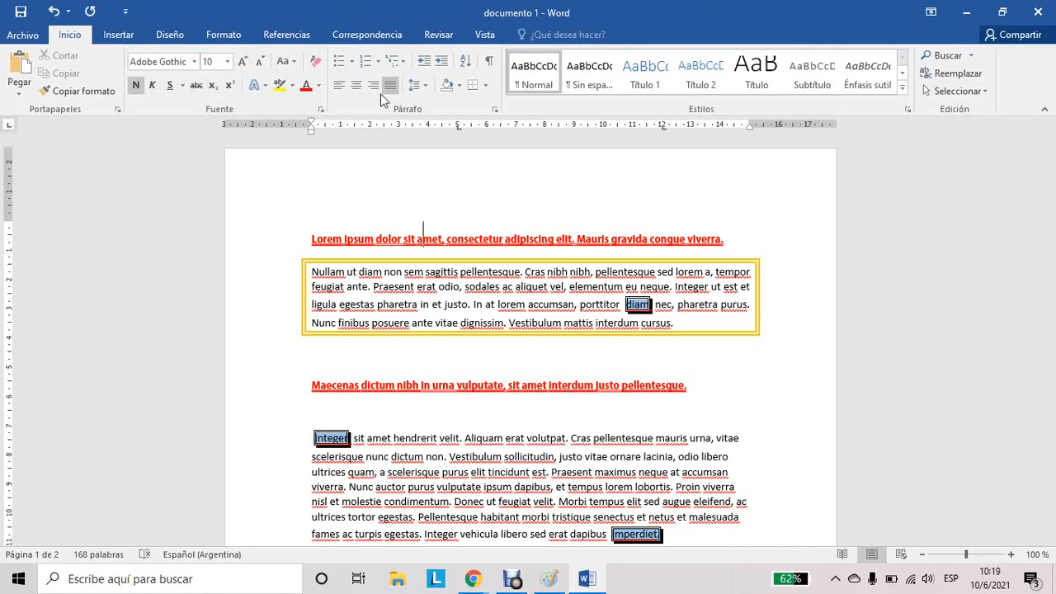
{"action": "left_click", "coordinate": [486, 86]}
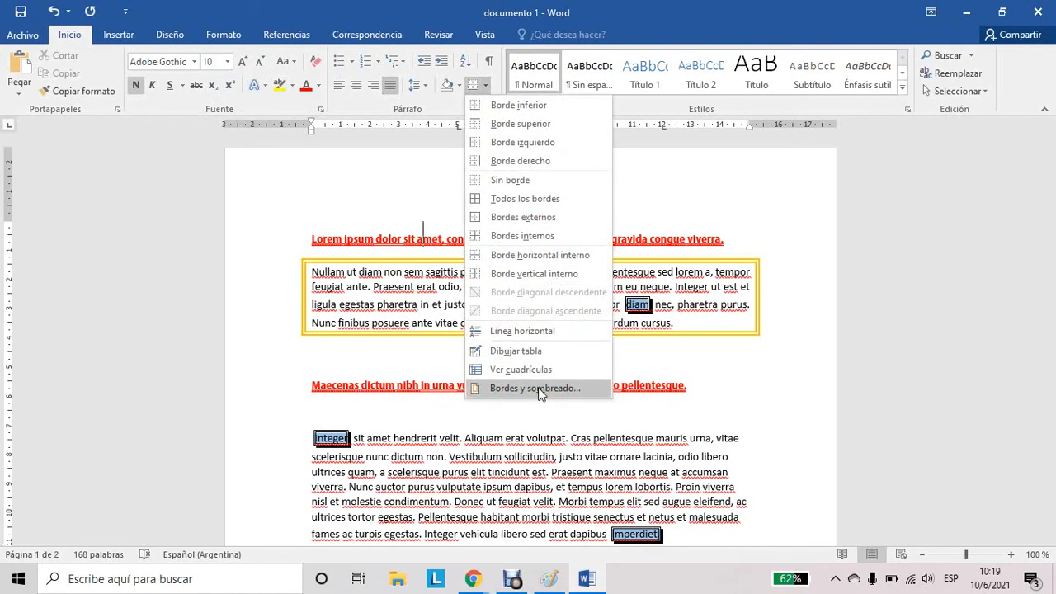
{"action": "left_click", "coordinate": [540, 389]}
{"action": "left_click", "coordinate": [417, 146]}
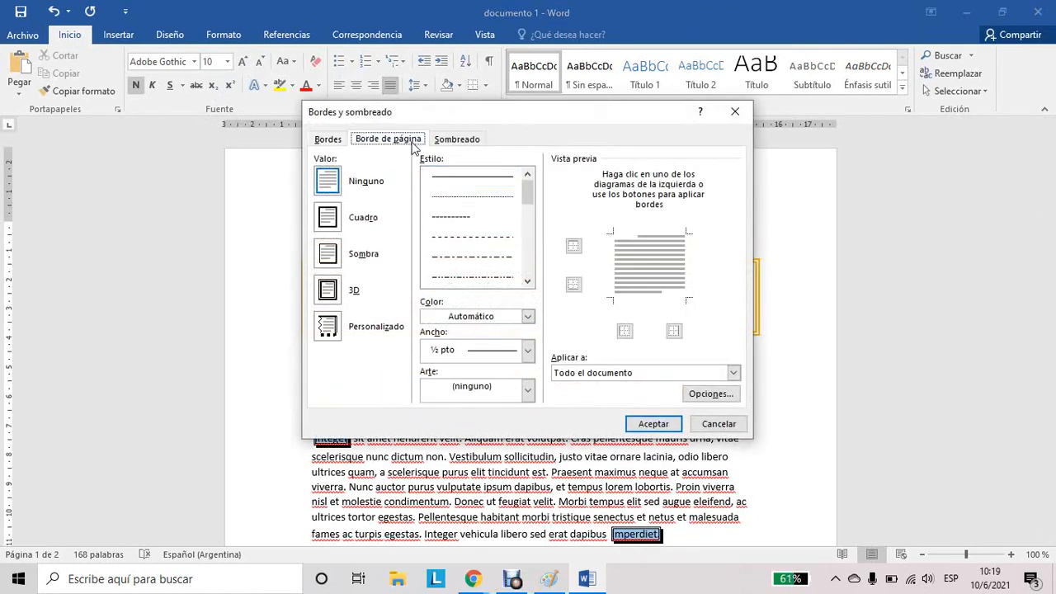
{"action": "left_click", "coordinate": [339, 219]}
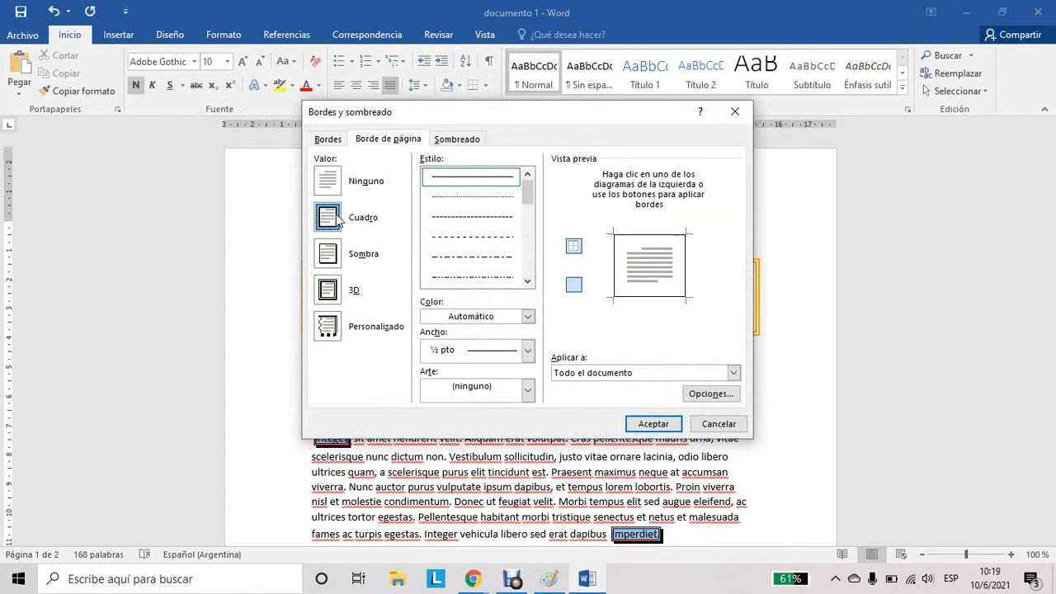
{"action": "left_click", "coordinate": [732, 373]}
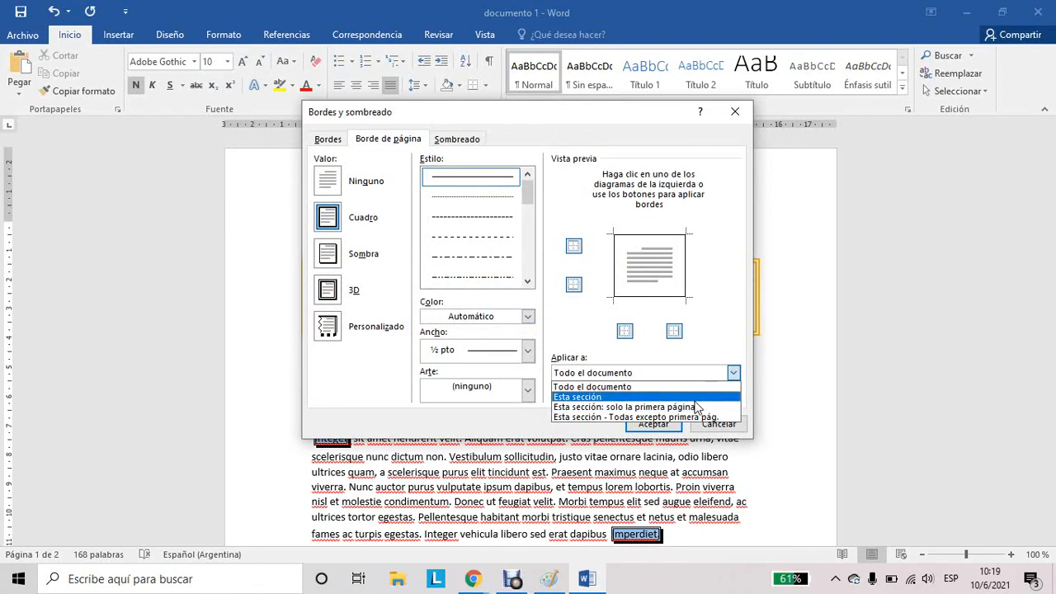
{"action": "left_click", "coordinate": [691, 408]}
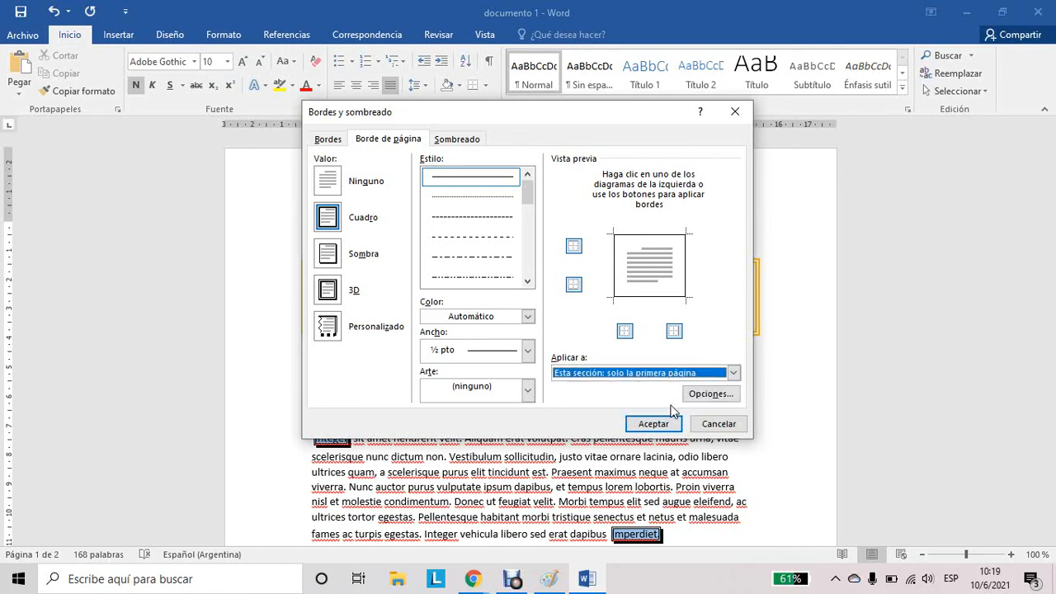
Give the page border the 3 pt double-line style with a thick outer and thin inner line, and apply it
{"action": "left_click_drag", "start_coordinate": [529, 194], "coordinate": [528, 227]}
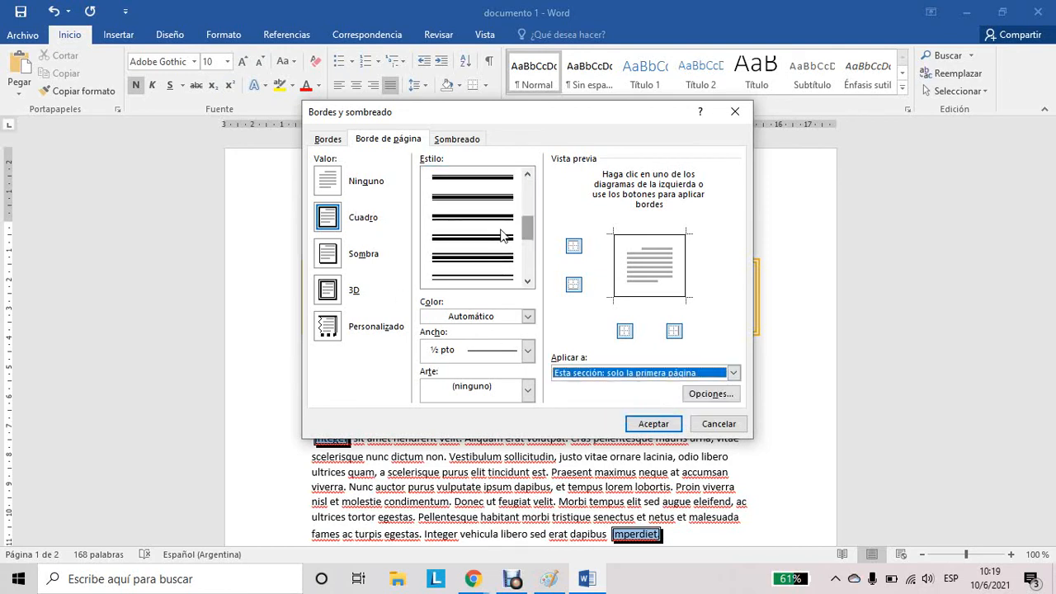
{"action": "left_click", "coordinate": [472, 277]}
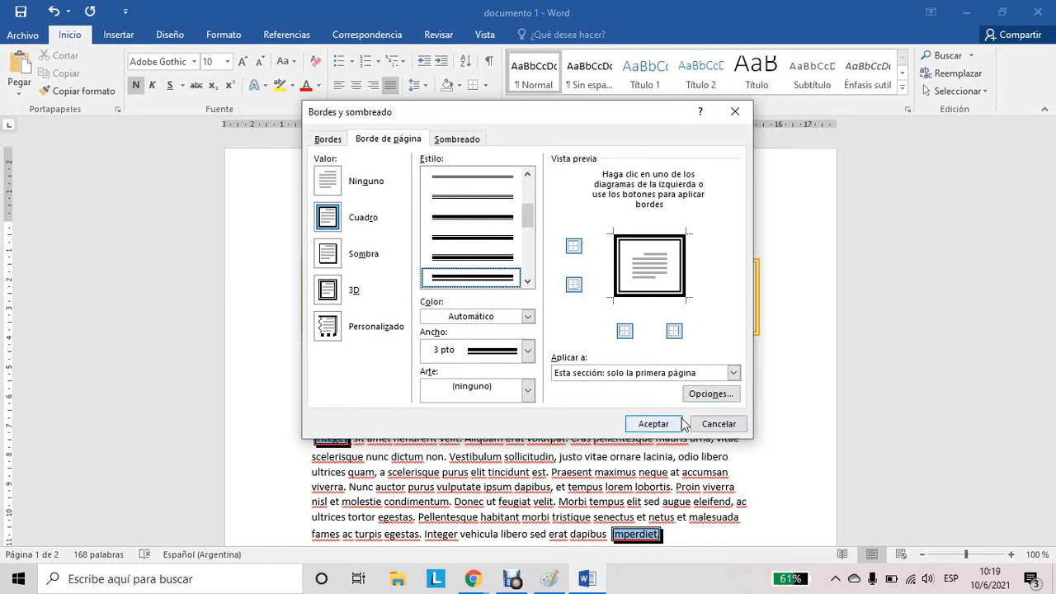
{"action": "left_click", "coordinate": [653, 424]}
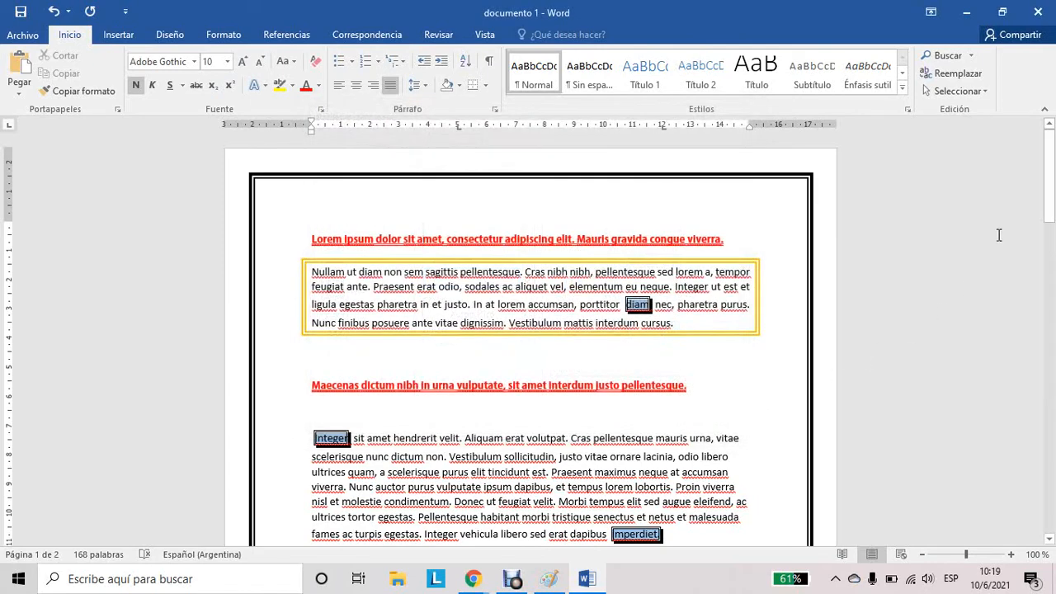
Examine both pages side by side at 60% zoom for where the page border applies, and return to 100%
{"action": "left_click_drag", "start_coordinate": [1050, 179], "coordinate": [1037, 380]}
{"action": "left_click", "coordinate": [770, 447]}
{"action": "left_click", "coordinate": [921, 554]}
{"action": "left_click", "coordinate": [922, 553]}
{"action": "left_click", "coordinate": [922, 553]}
{"action": "left_click", "coordinate": [921, 554]}
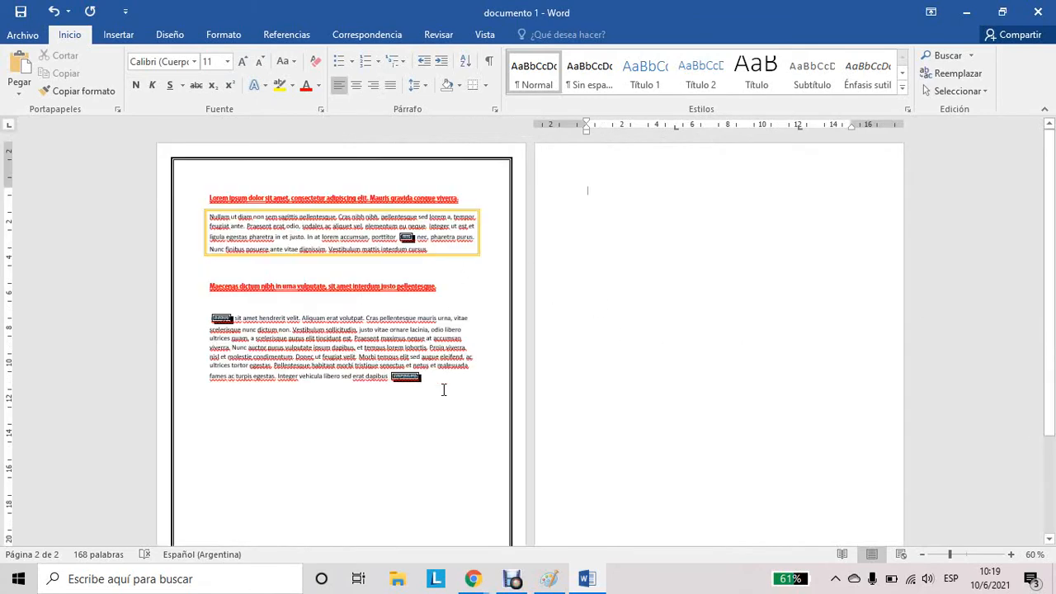
{"action": "left_click", "coordinate": [443, 389]}
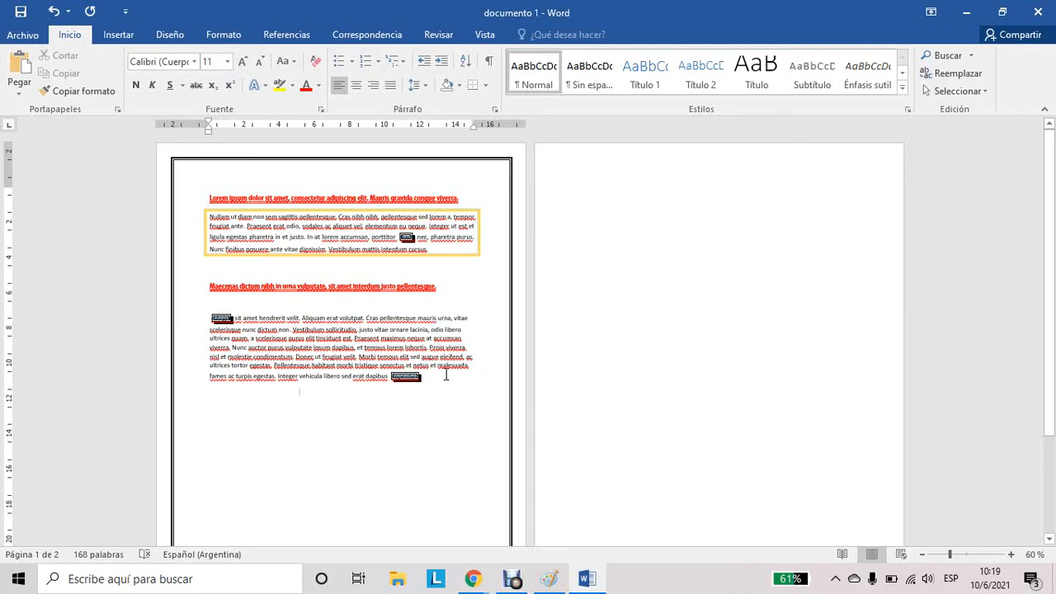
{"action": "left_click", "coordinate": [1011, 554]}
{"action": "left_click", "coordinate": [1011, 554]}
{"action": "left_click", "coordinate": [1011, 554]}
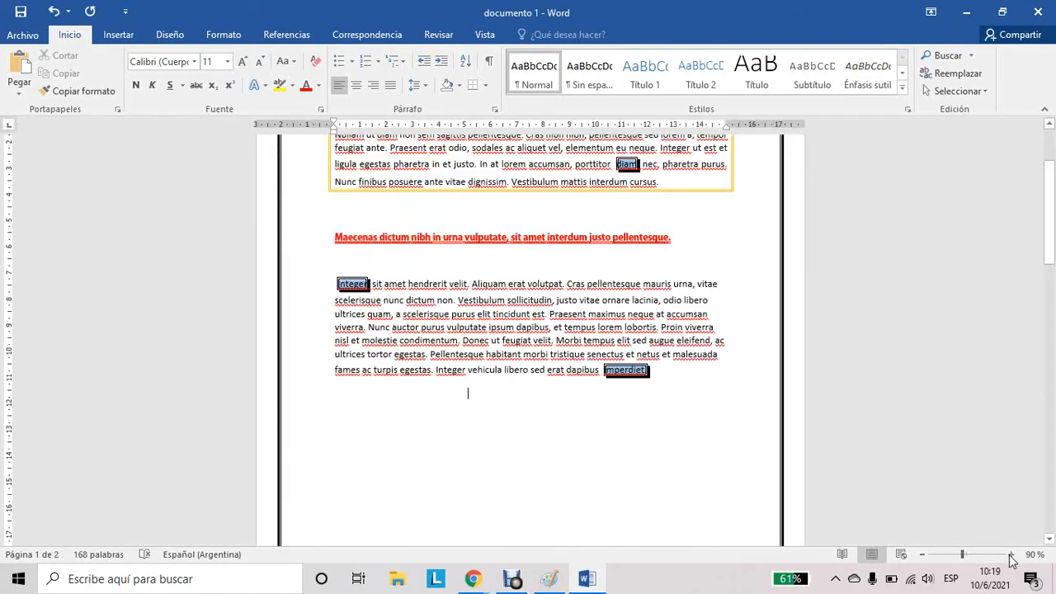
{"action": "left_click", "coordinate": [1010, 553]}
{"action": "left_click_drag", "start_coordinate": [1050, 240], "coordinate": [1051, 200]}
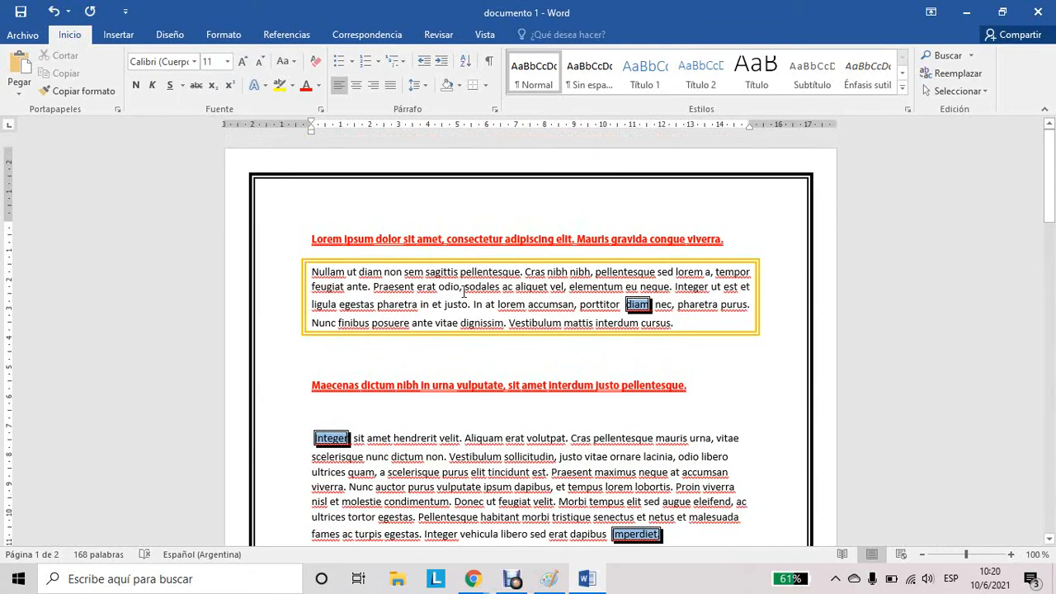
{"action": "double_click", "coordinate": [638, 305]}
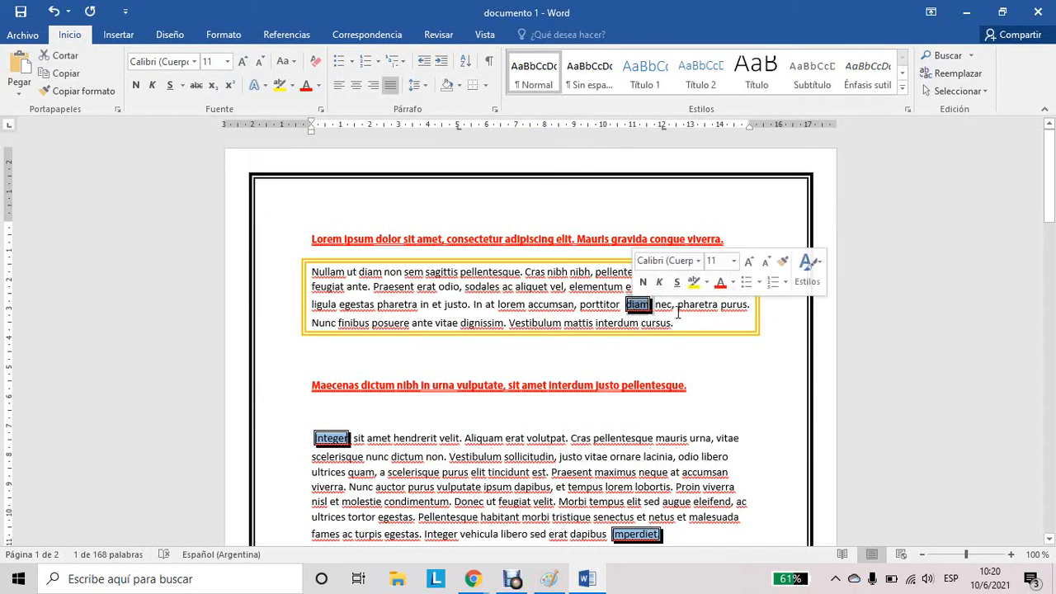
{"action": "left_click", "coordinate": [641, 305]}
{"action": "triple_click", "coordinate": [642, 305]}
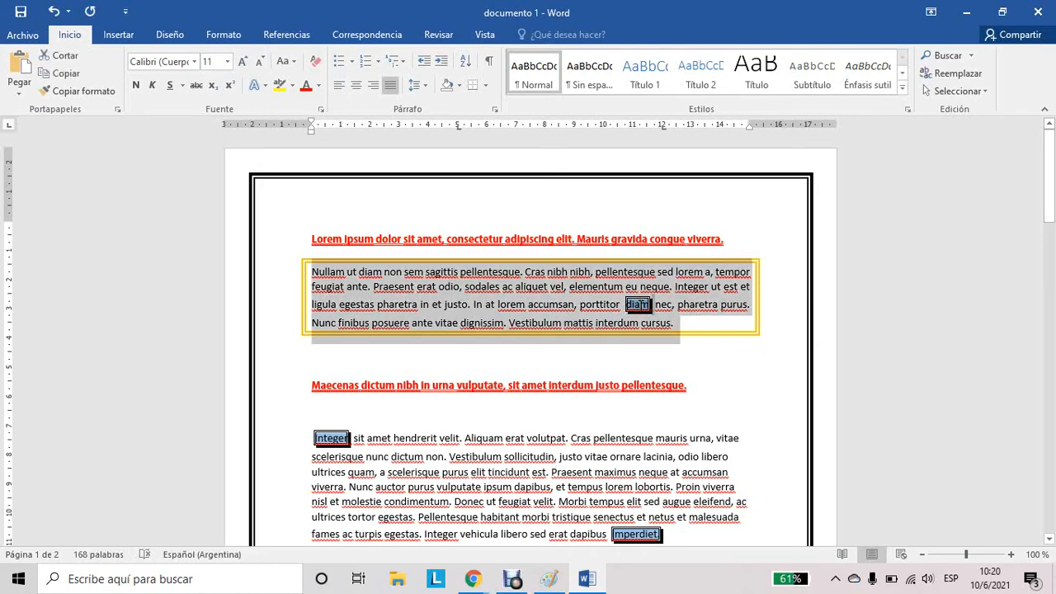
{"action": "left_click", "coordinate": [688, 327]}
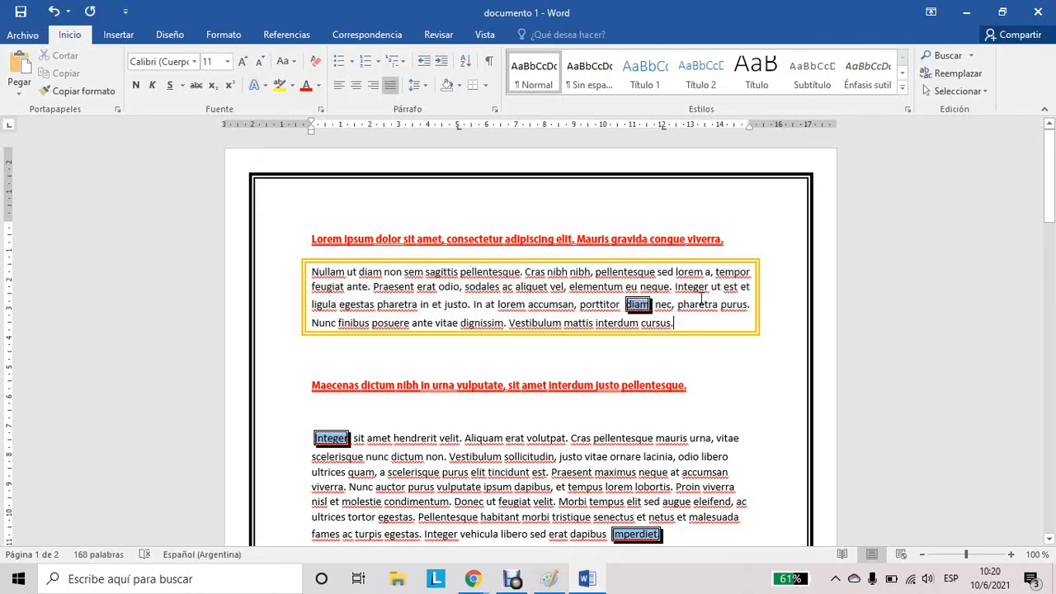
{"action": "left_click_drag", "start_coordinate": [1044, 194], "coordinate": [1044, 209]}
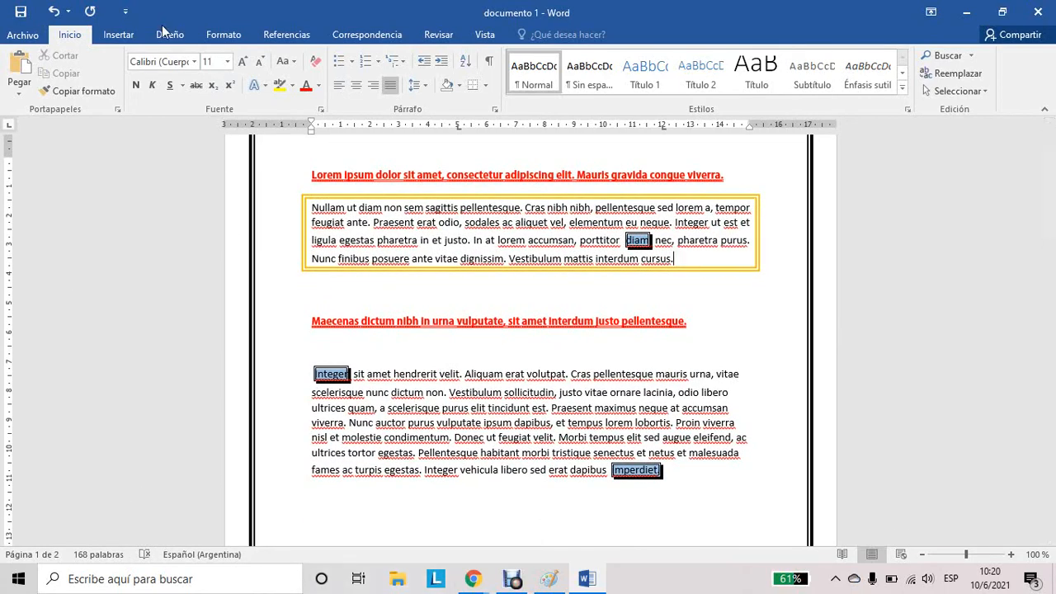
{"action": "left_click_drag", "start_coordinate": [1051, 183], "coordinate": [1051, 155]}
{"action": "left_click_drag", "start_coordinate": [1051, 193], "coordinate": [1050, 234]}
Copy the "Proin a dapibus enim" paragraph from the Lorem Ipsum page in Chrome, and return to Word below the last paragraph
{"action": "mouse_move", "coordinate": [473, 579]}
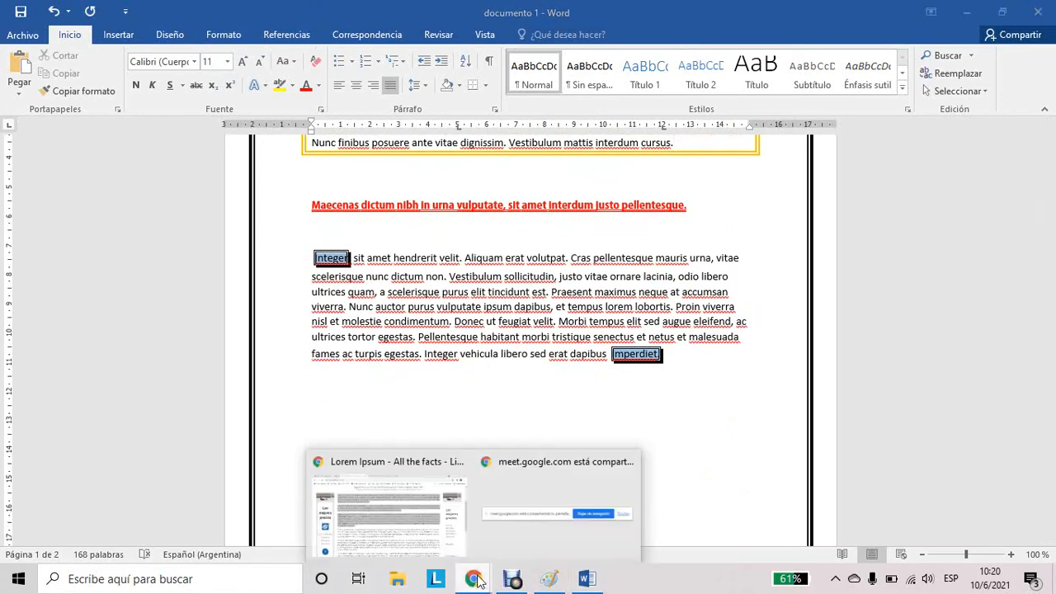
{"action": "left_click", "coordinate": [433, 533]}
{"action": "left_click", "coordinate": [433, 533]}
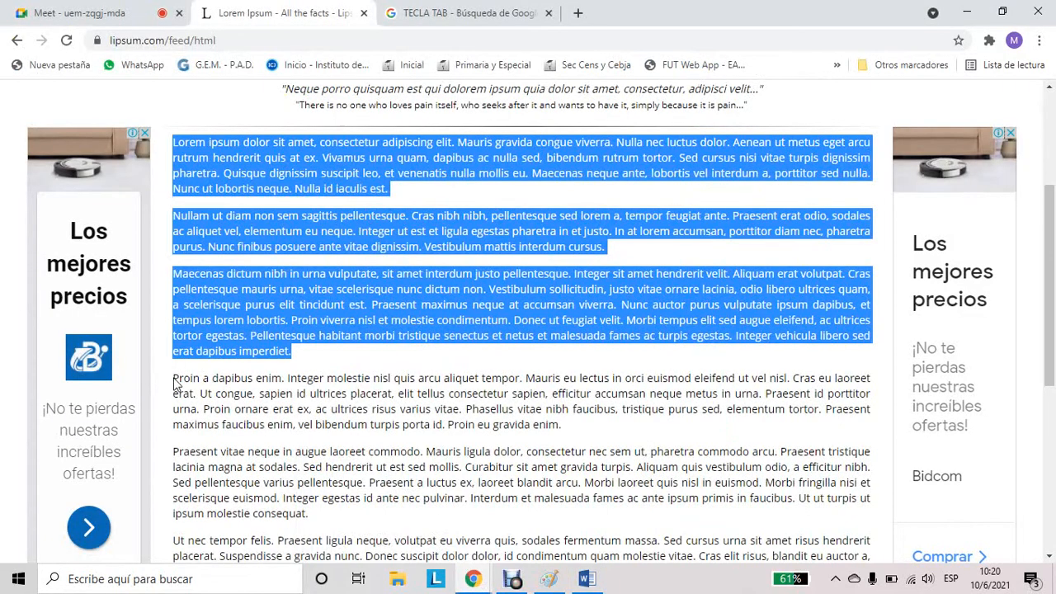
{"action": "left_click_drag", "start_coordinate": [173, 380], "coordinate": [640, 429]}
{"action": "key", "text": "ctrl+c"}
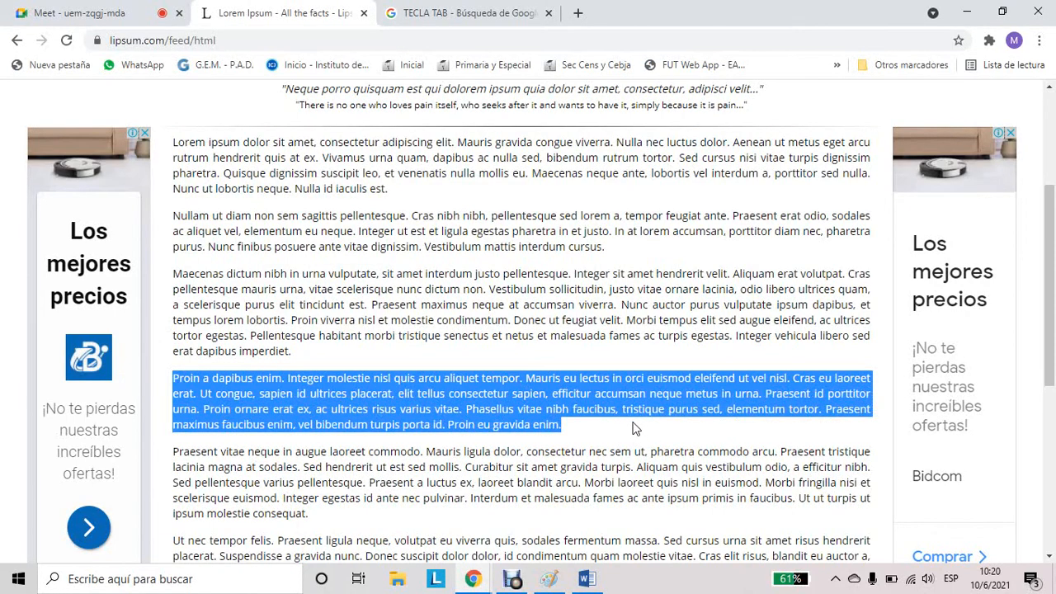
{"action": "left_click", "coordinate": [586, 579]}
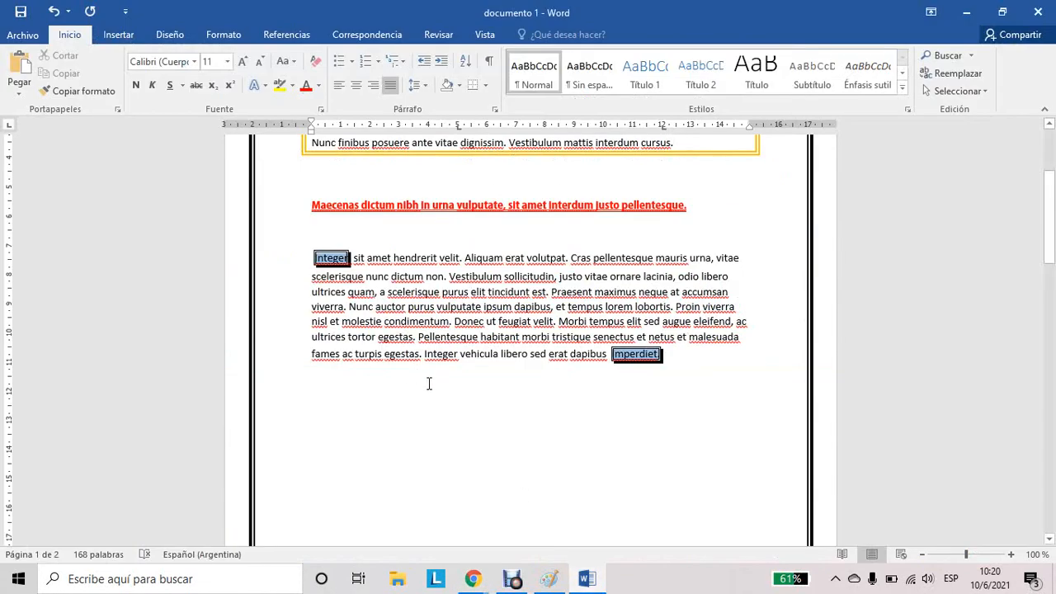
{"action": "left_click", "coordinate": [699, 400]}
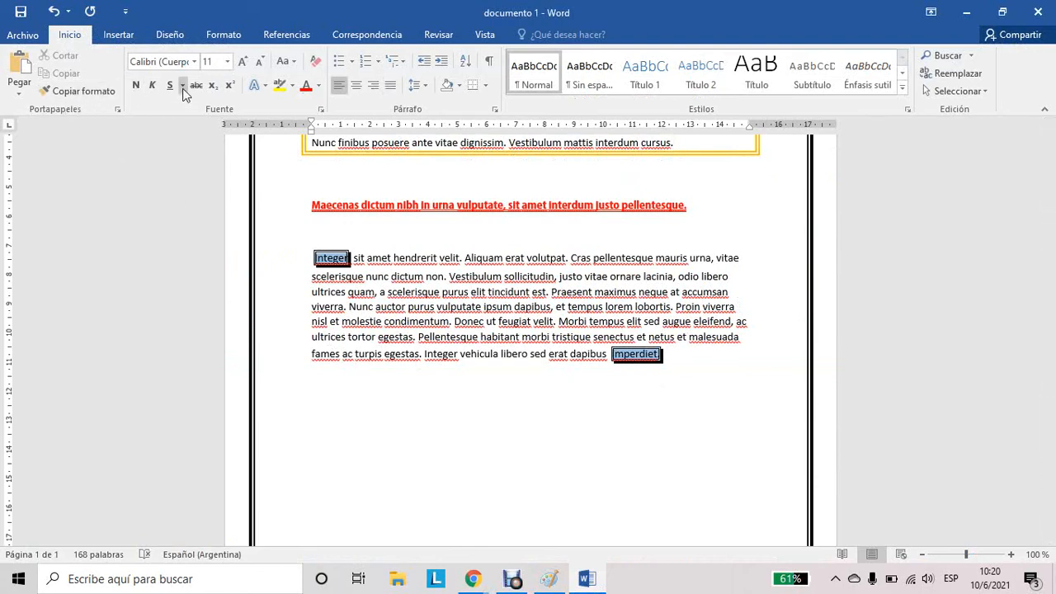
Try pasting the copied paragraph with Paste Special as Texto sin formato, and undo the paste
{"action": "left_click", "coordinate": [31, 92]}
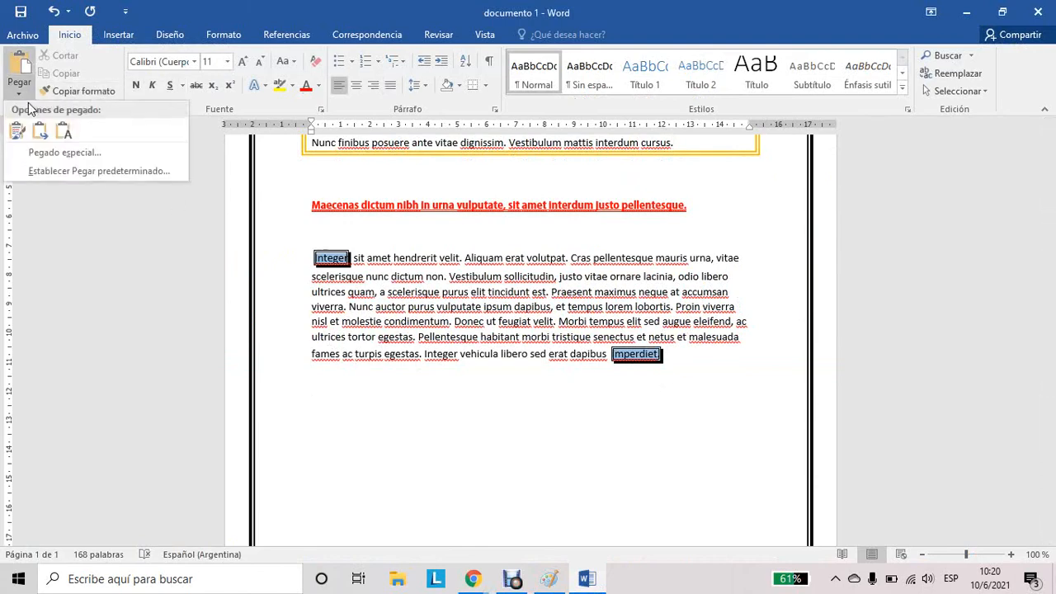
{"action": "left_click", "coordinate": [66, 153]}
{"action": "left_click", "coordinate": [463, 213]}
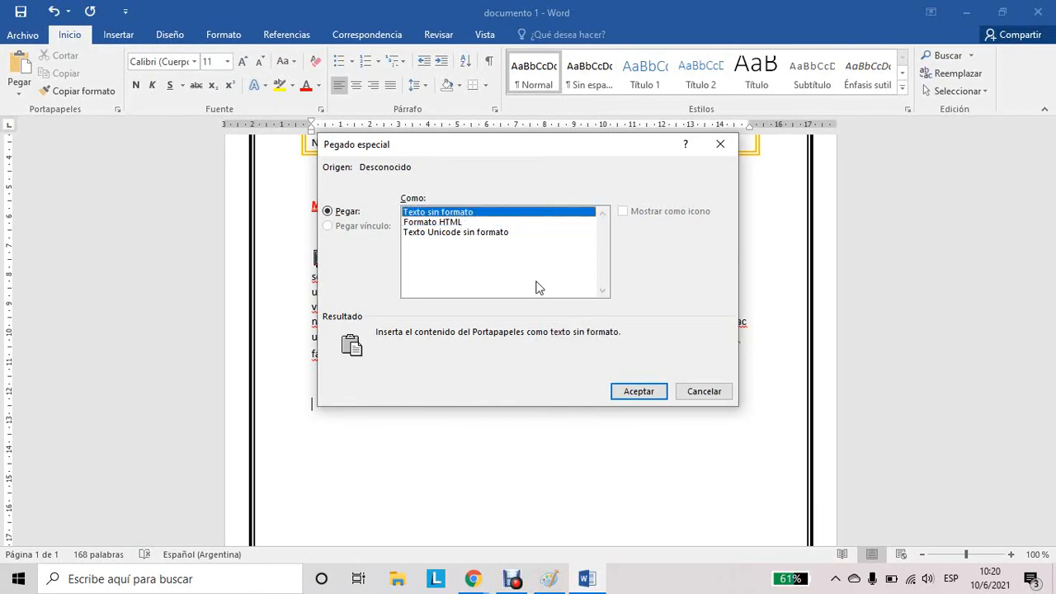
{"action": "left_click", "coordinate": [637, 392]}
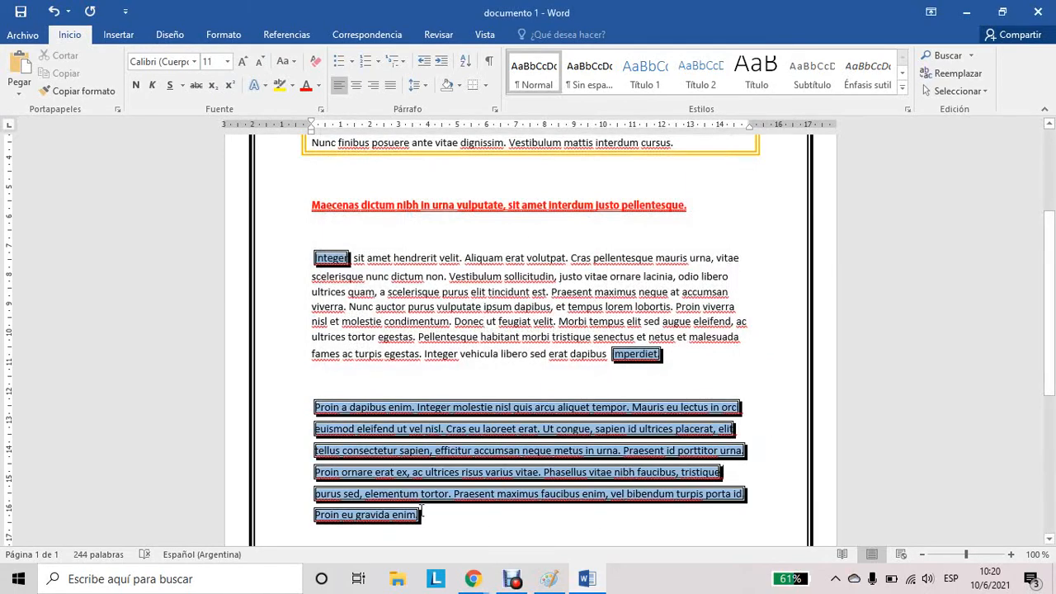
{"action": "key", "text": "ctrl+z"}
Insert the copied paragraph below the last paragraph as unformatted text (Texto sin formato) using Paste Special
{"action": "left_click", "coordinate": [19, 91]}
{"action": "left_click", "coordinate": [54, 153]}
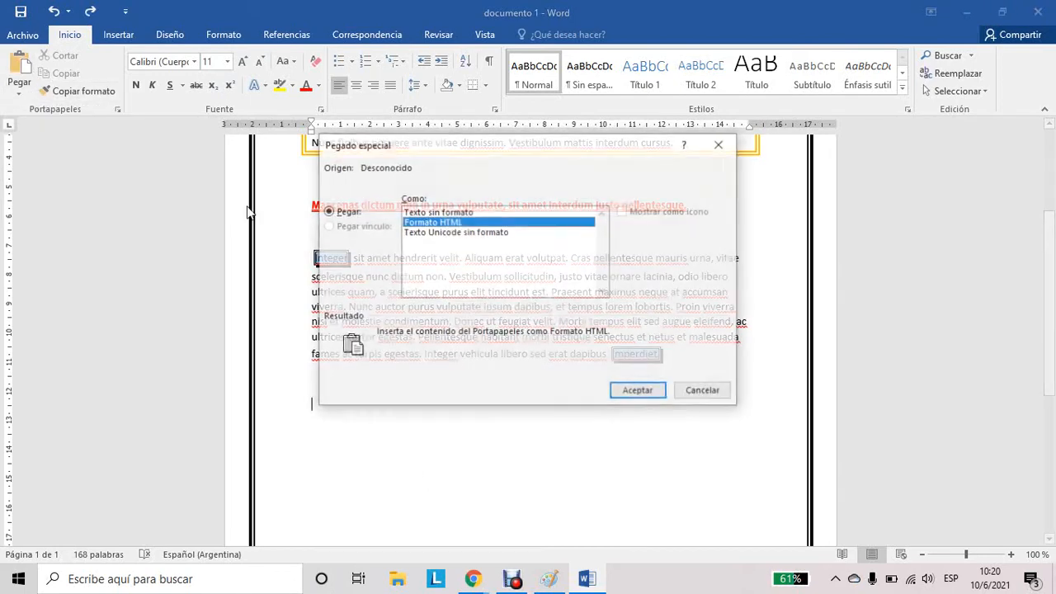
{"action": "left_click", "coordinate": [477, 213]}
{"action": "left_click", "coordinate": [636, 393]}
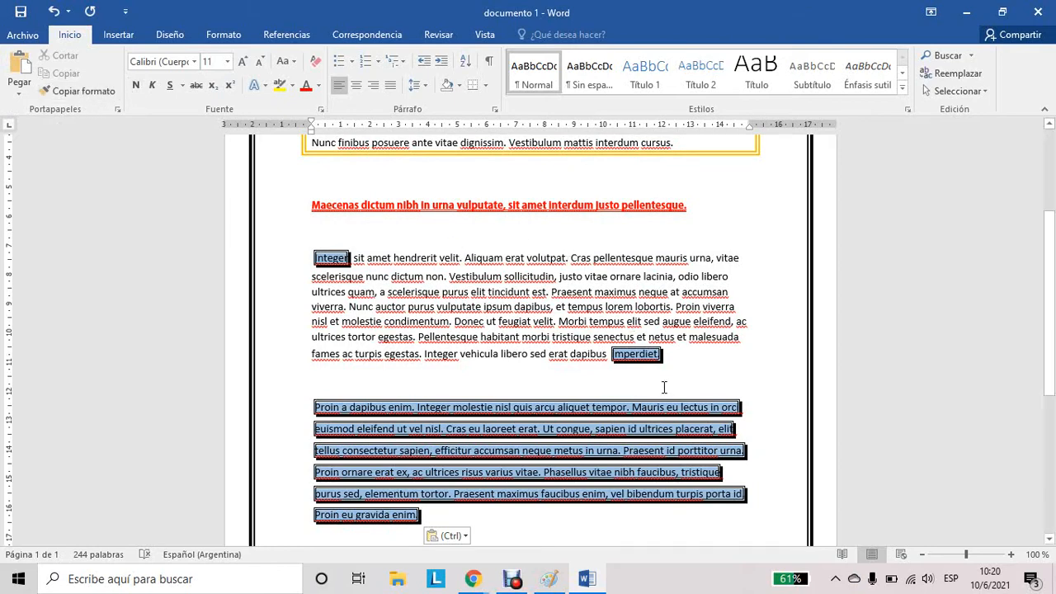
Copy the format of the "Integer sit amet" paragraph's plain text onto the pasted "Proin a dapibus enim" paragraph
{"action": "scroll", "coordinate": [664, 387], "scroll_direction": "up", "scroll_amount": 1}
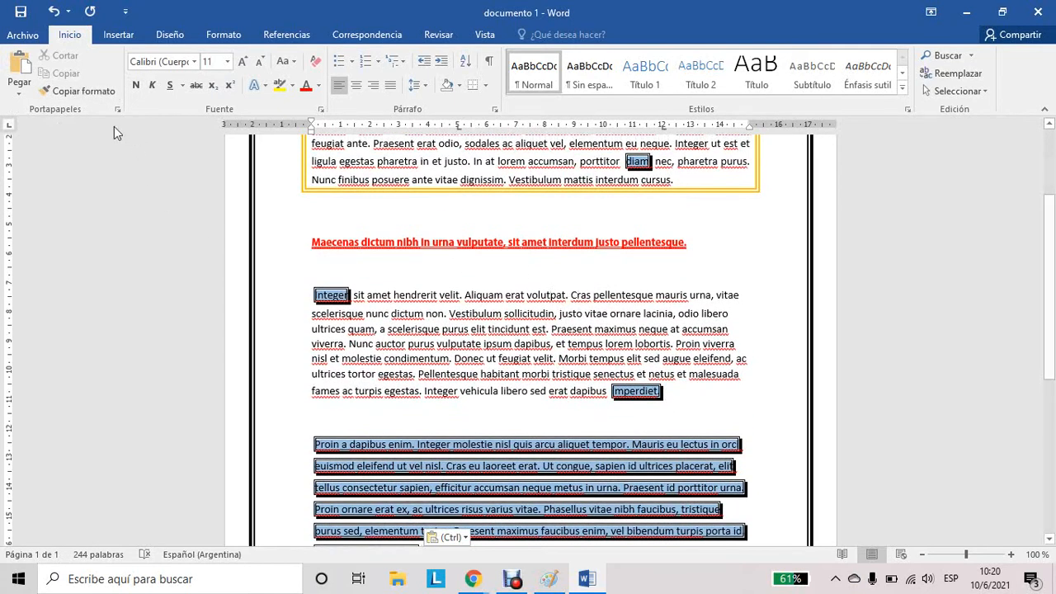
{"action": "left_click", "coordinate": [75, 89]}
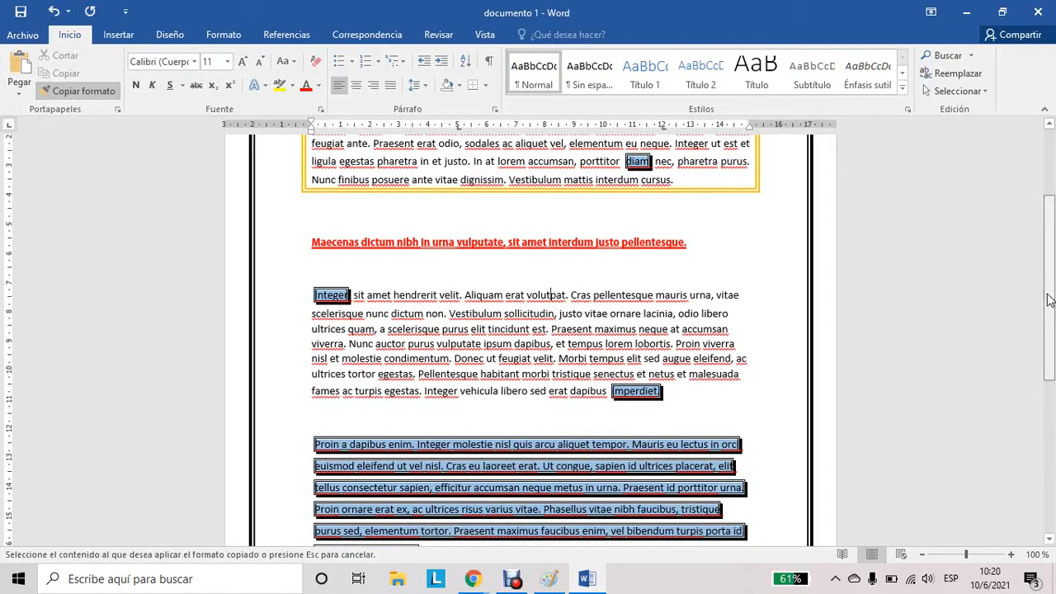
{"action": "left_click_drag", "start_coordinate": [1050, 300], "coordinate": [1048, 372]}
{"action": "left_click_drag", "start_coordinate": [415, 395], "coordinate": [288, 292]}
{"action": "left_click", "coordinate": [426, 367]}
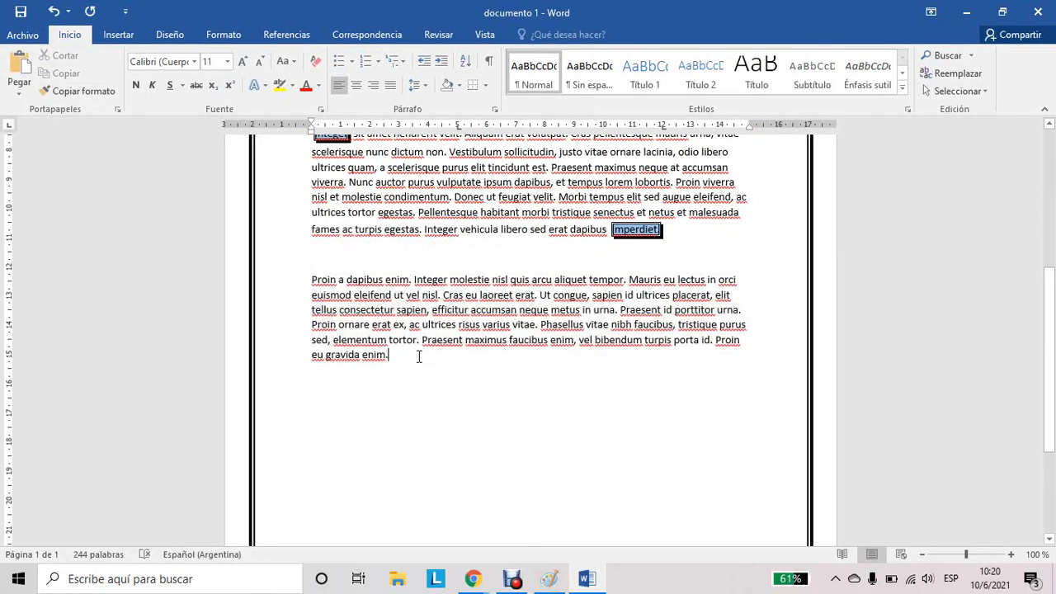
{"action": "double_click", "coordinate": [413, 154]}
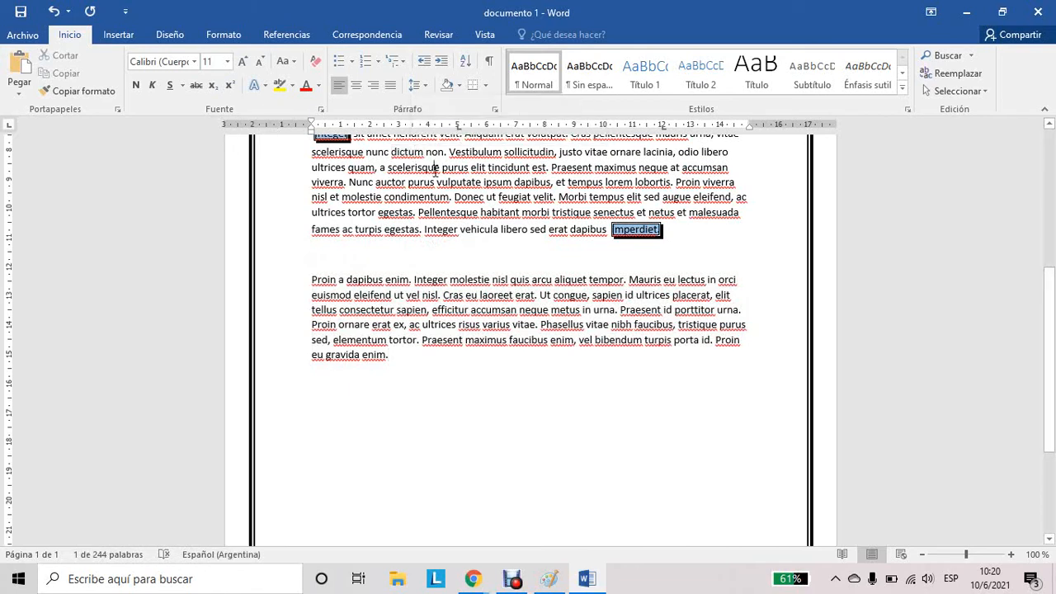
{"action": "double_click", "coordinate": [433, 169]}
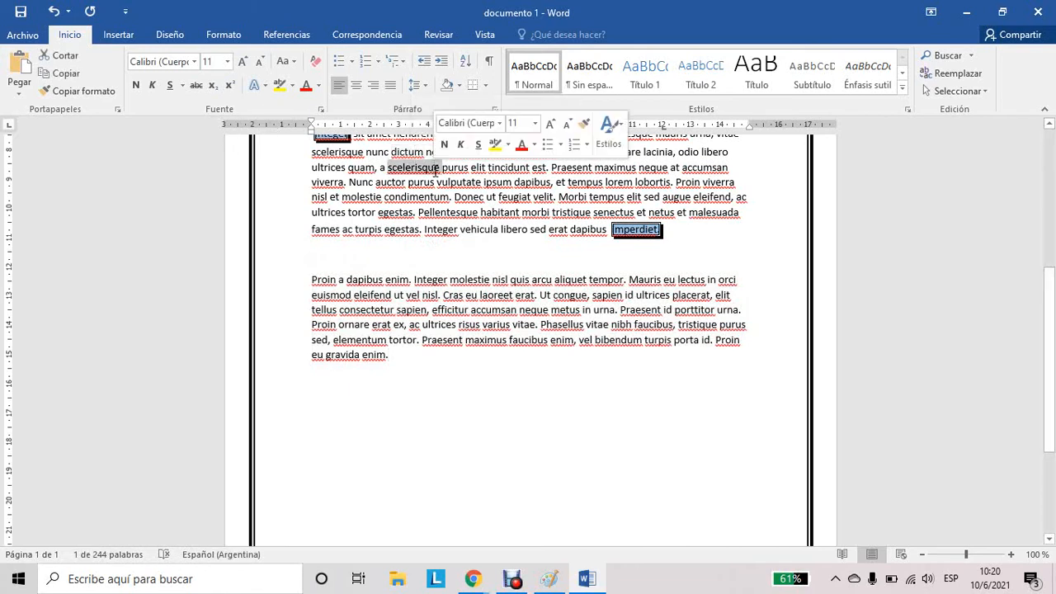
{"action": "left_click", "coordinate": [406, 341]}
{"action": "left_click_drag", "start_coordinate": [352, 353], "coordinate": [388, 355]}
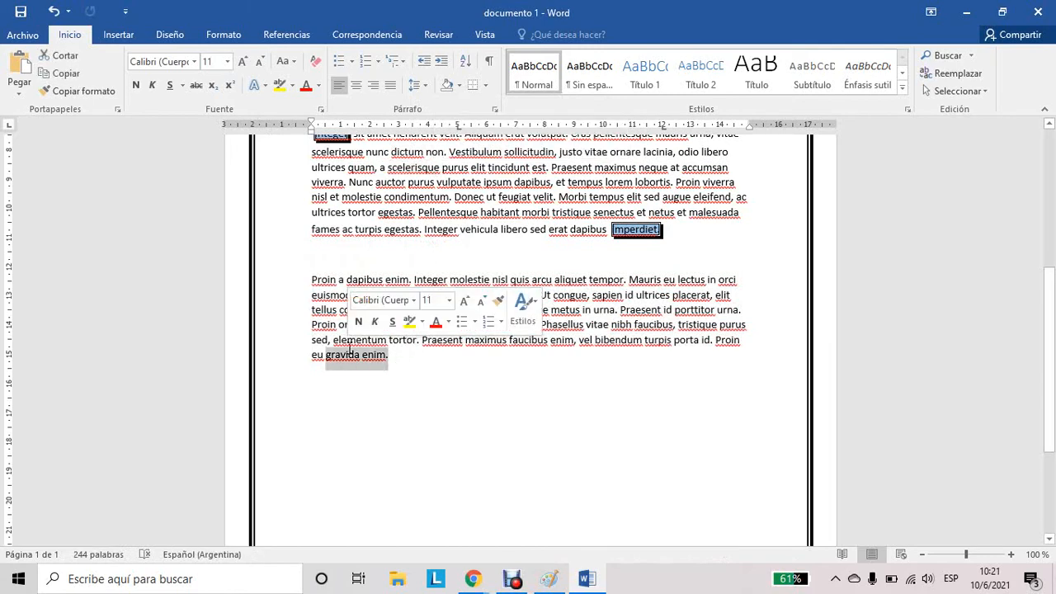
{"action": "scroll", "coordinate": [704, 207], "scroll_direction": "up", "scroll_amount": 1}
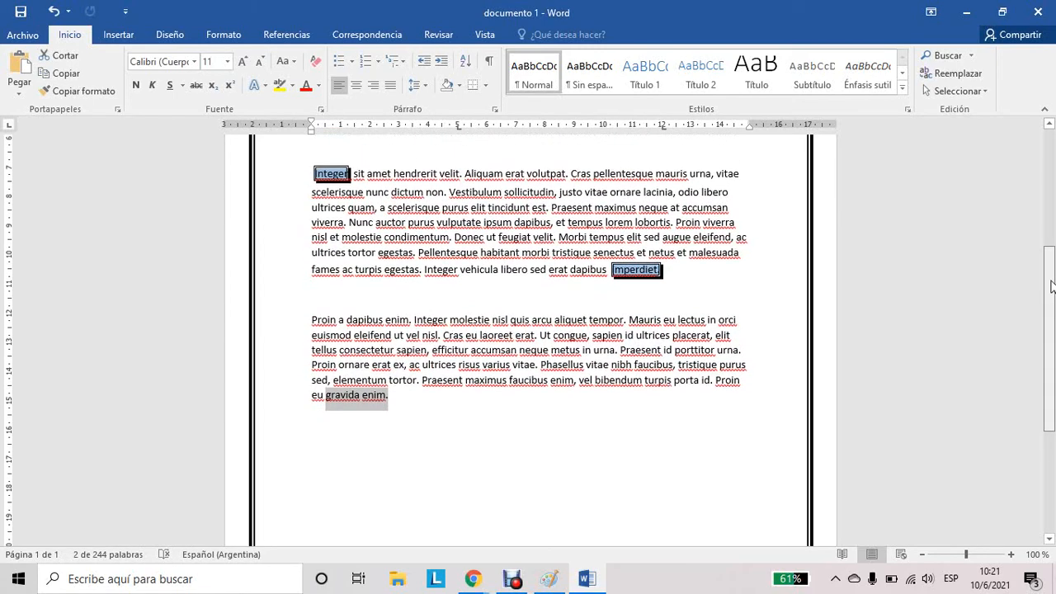
{"action": "left_click_drag", "start_coordinate": [371, 192], "coordinate": [485, 225]}
{"action": "left_click", "coordinate": [483, 243]}
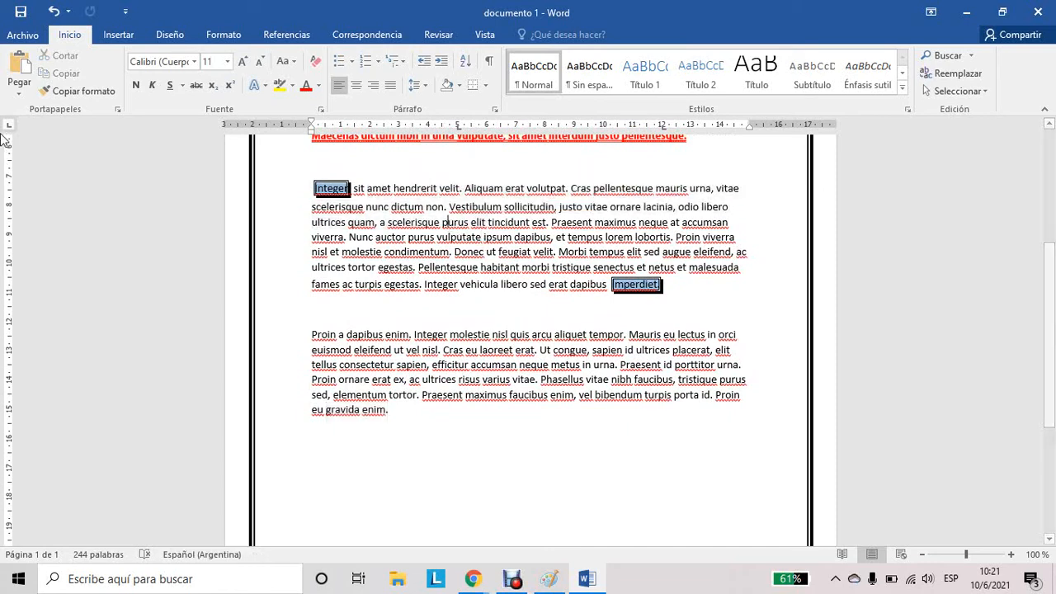
{"action": "left_click_drag", "start_coordinate": [392, 418], "coordinate": [312, 334]}
{"action": "left_click", "coordinate": [515, 336]}
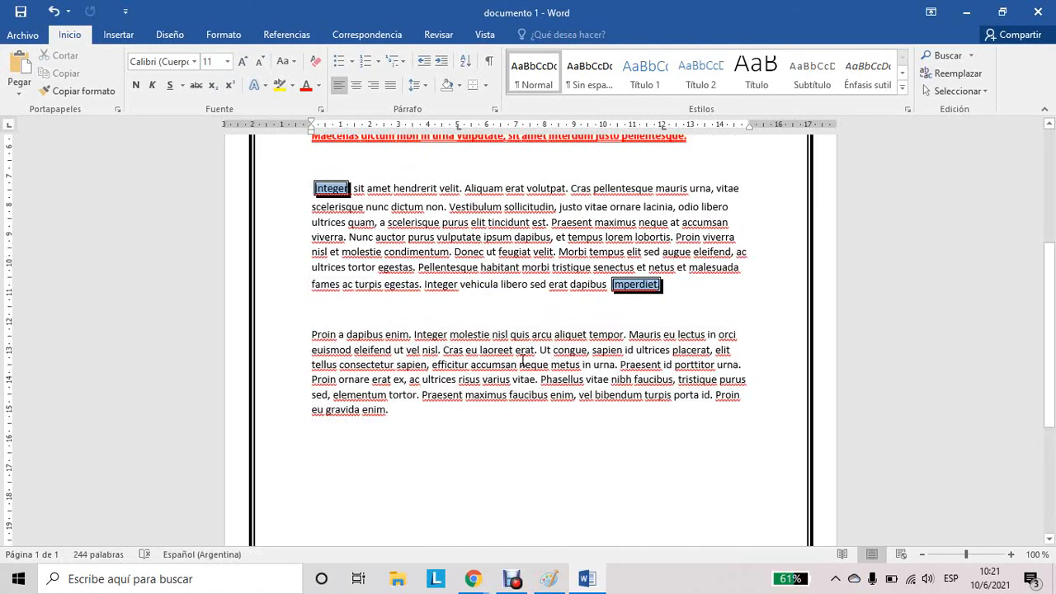
Select the "Proin a dapibus enim" paragraph and choose a Sombra border for it with a ½ pt dashed line style and blue colour
{"action": "mouse_move", "coordinate": [1049, 285]}
{"action": "left_mouse_down"}
{"action": "mouse_move", "coordinate": [1052, 248]}
{"action": "mouse_move", "coordinate": [1046, 295]}
{"action": "left_mouse_up"}
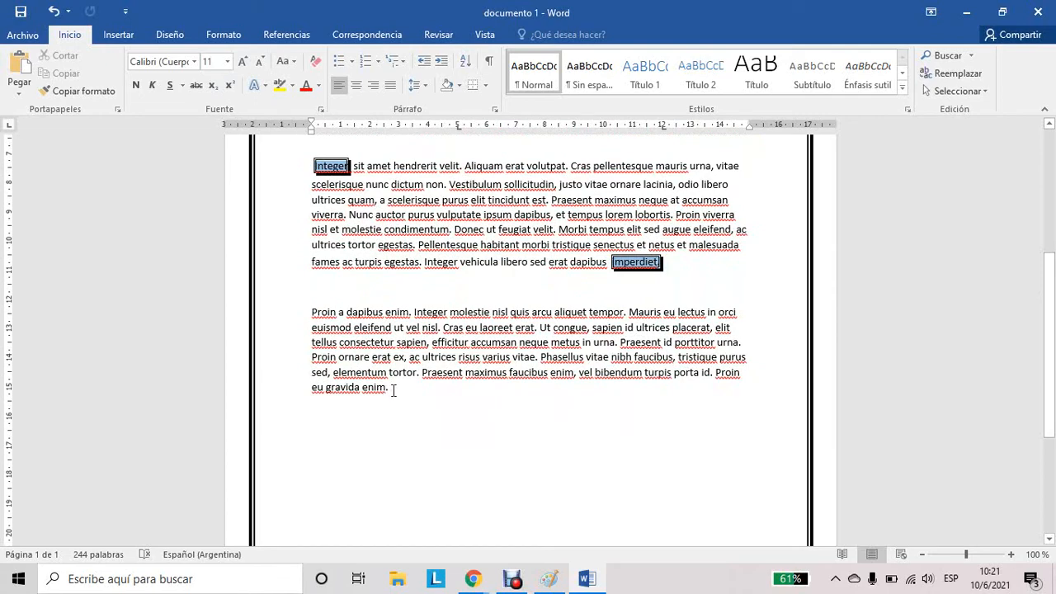
{"action": "left_click_drag", "start_coordinate": [393, 390], "coordinate": [299, 312]}
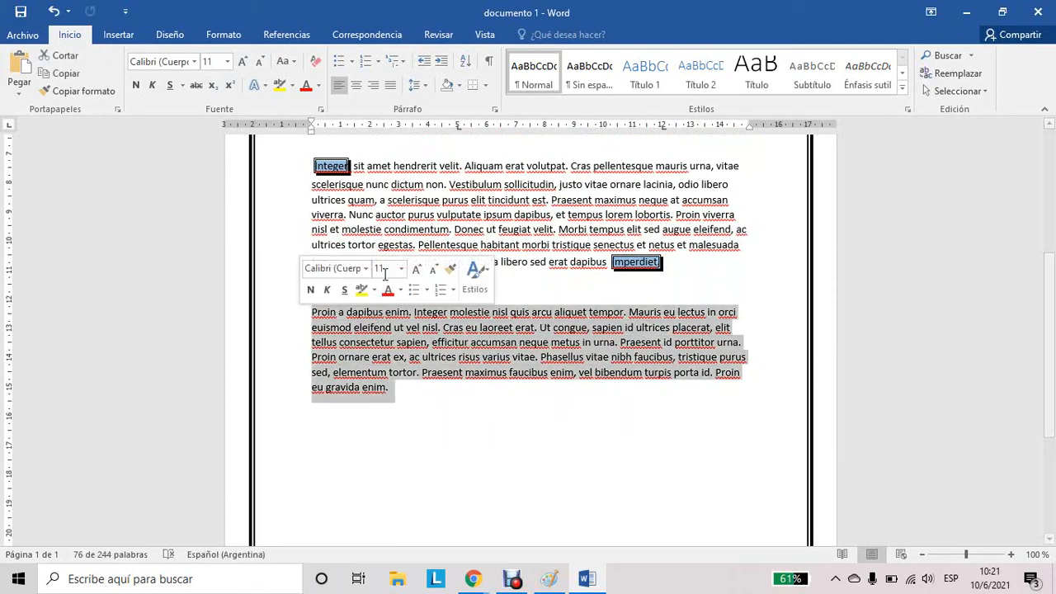
{"action": "left_click", "coordinate": [494, 110]}
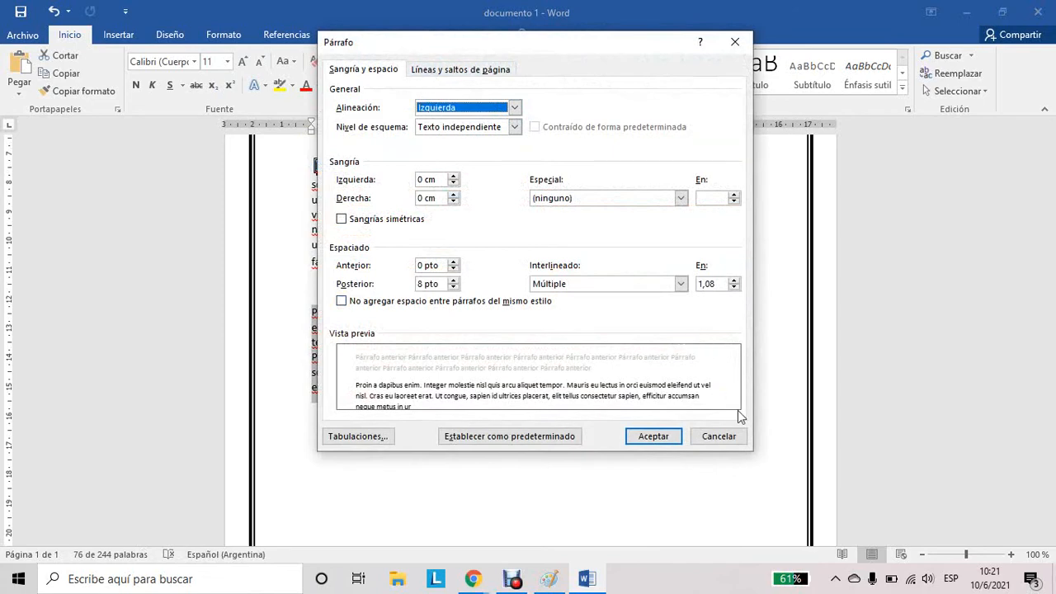
{"action": "left_click", "coordinate": [717, 435]}
{"action": "left_click", "coordinate": [485, 86]}
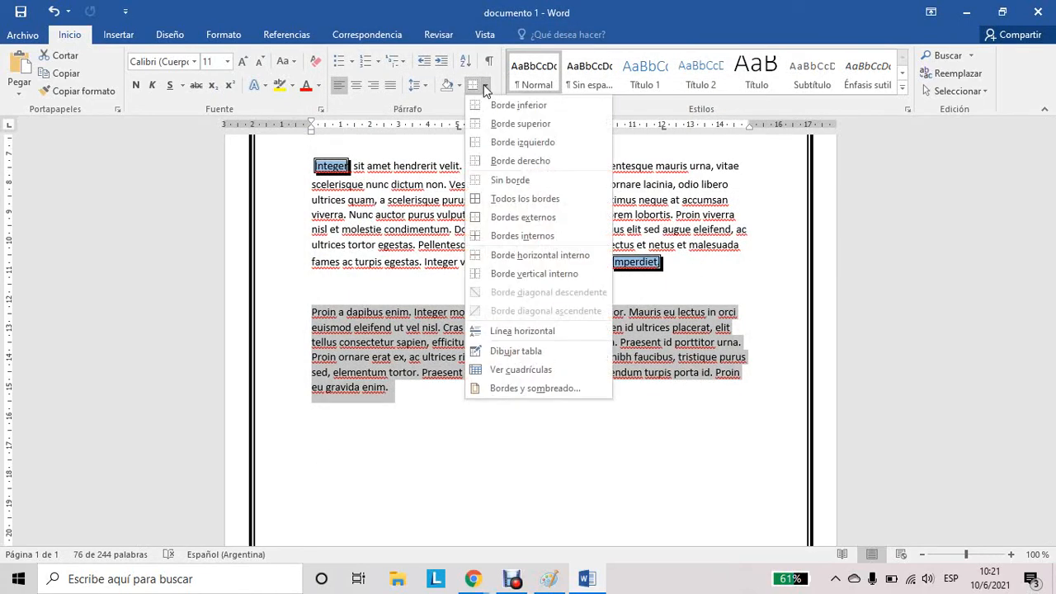
{"action": "left_click", "coordinate": [506, 384]}
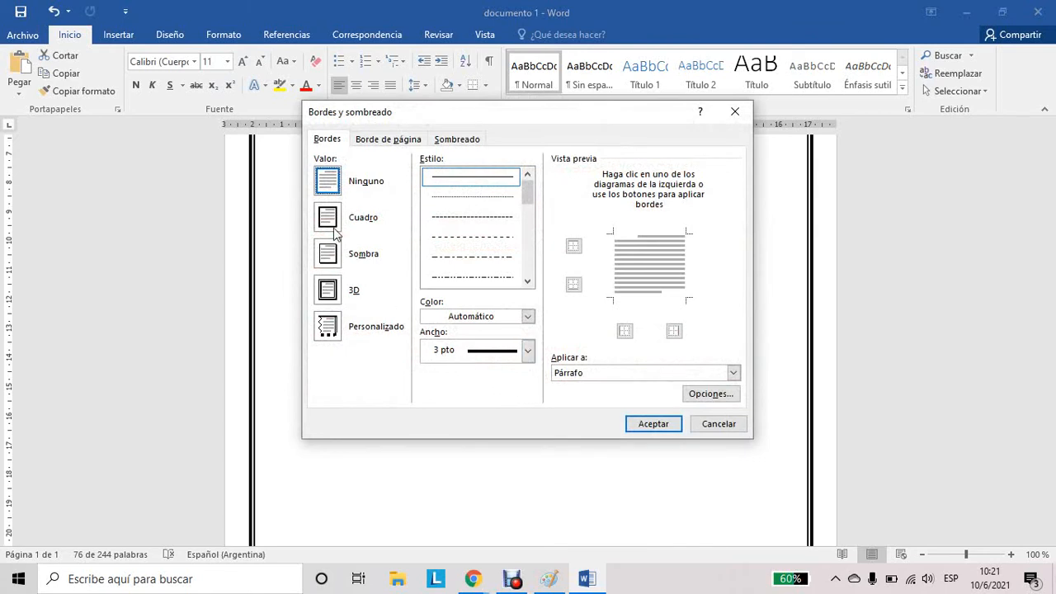
{"action": "left_click", "coordinate": [327, 253]}
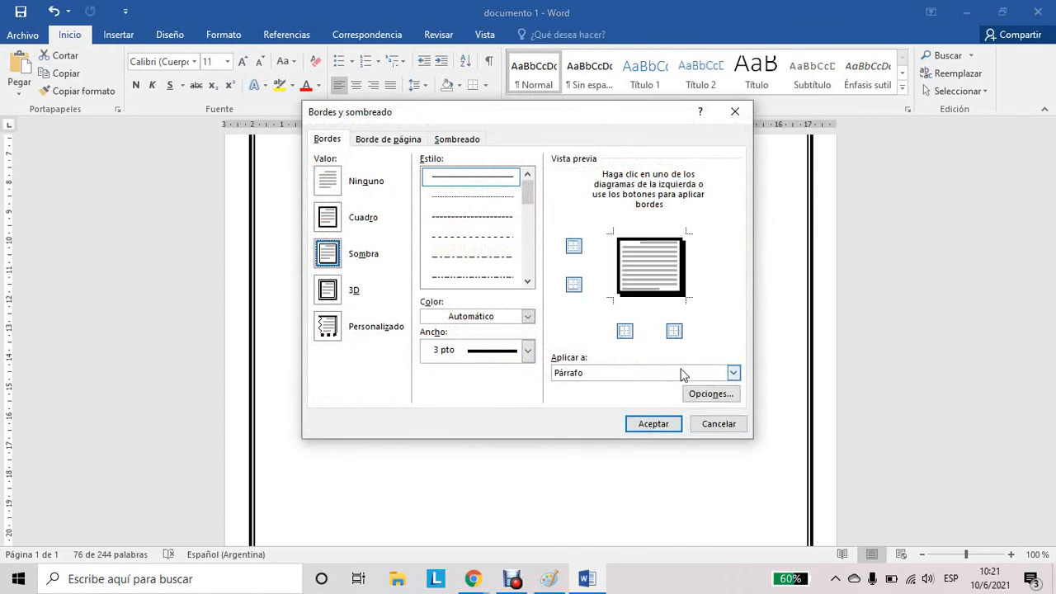
{"action": "left_click_drag", "start_coordinate": [528, 198], "coordinate": [514, 214]}
{"action": "left_click", "coordinate": [508, 219]}
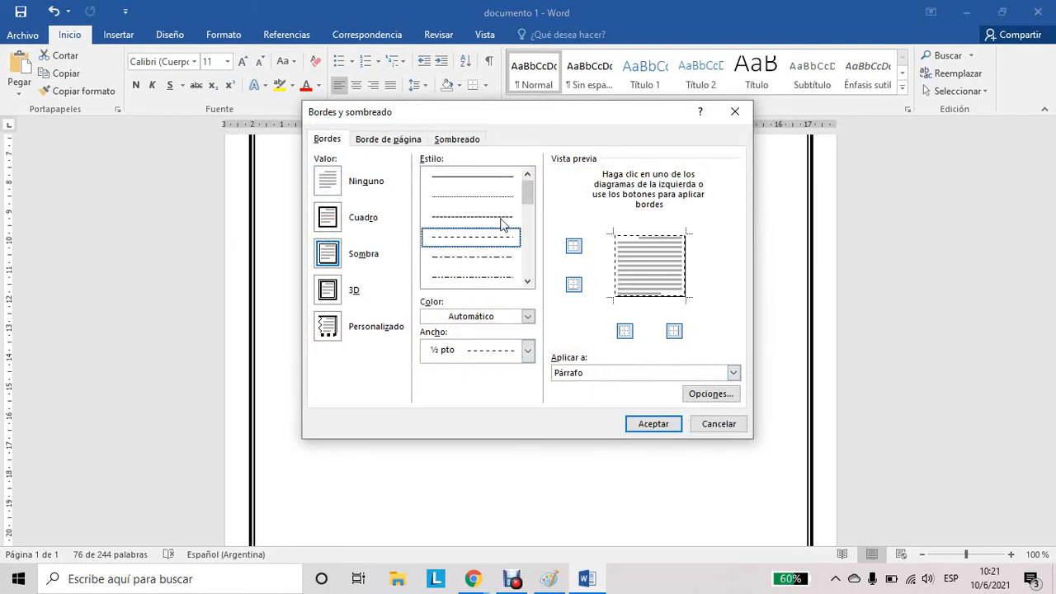
{"action": "left_click", "coordinate": [476, 326]}
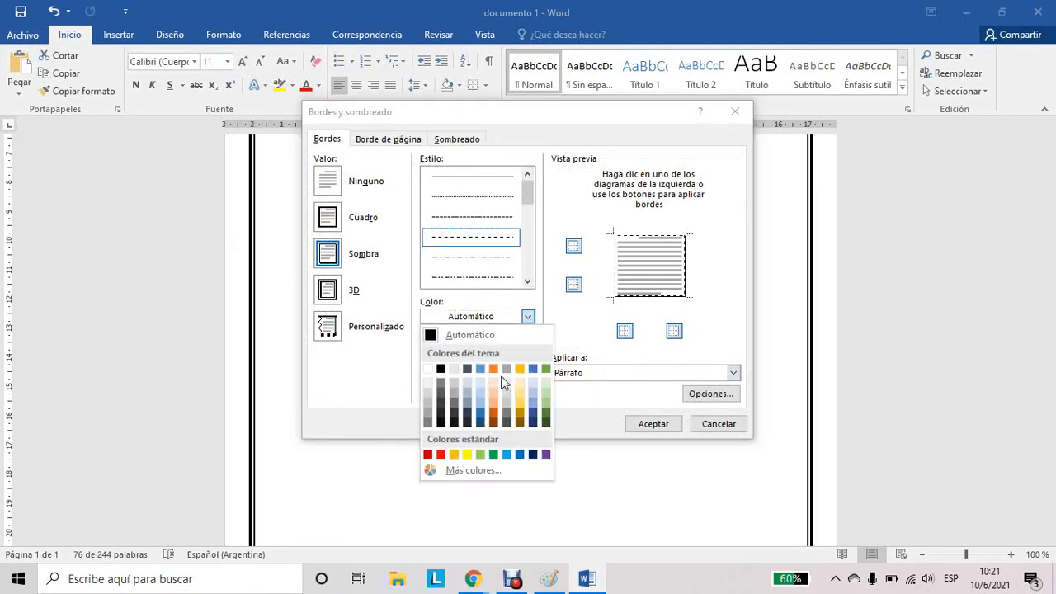
{"action": "left_click", "coordinate": [533, 369]}
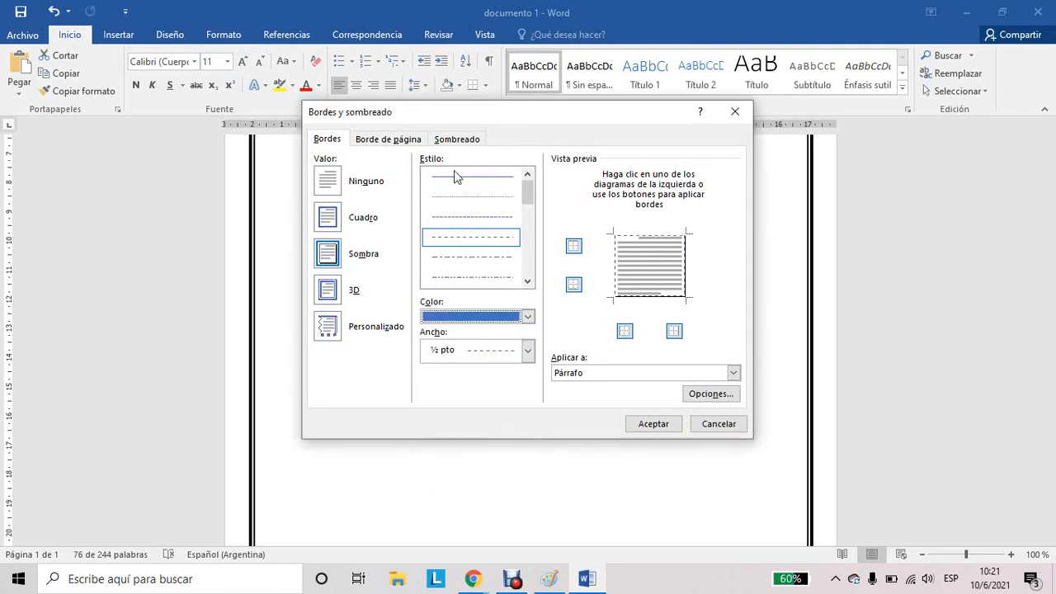
Add shading to the paragraph with the Oblicuo derecho oscuro pattern and a light grey fill, and apply the borders and shading
{"action": "left_click", "coordinate": [450, 142]}
{"action": "left_click", "coordinate": [437, 217]}
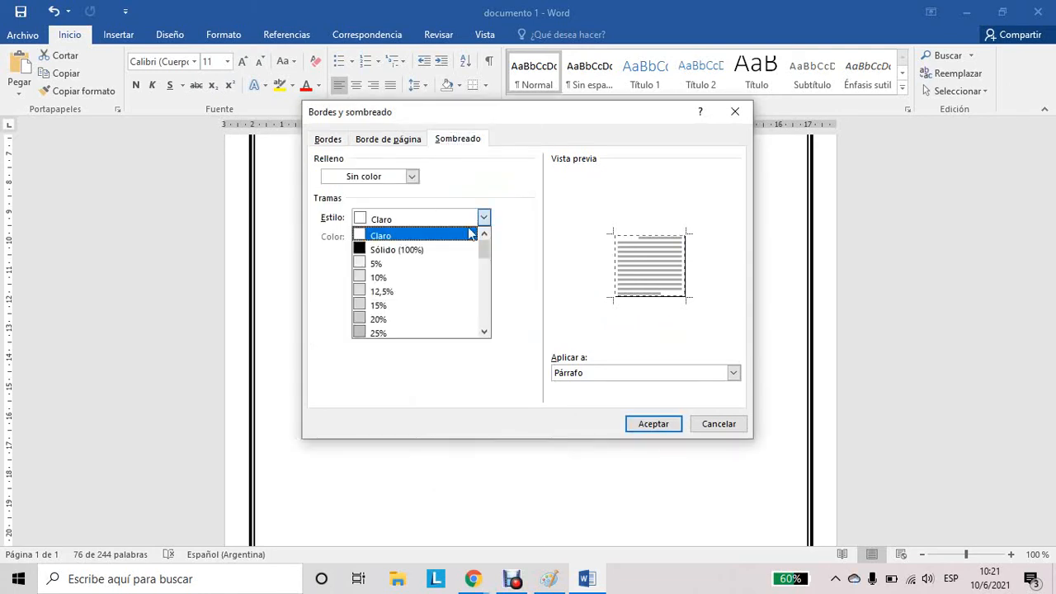
{"action": "left_click_drag", "start_coordinate": [489, 246], "coordinate": [493, 332]}
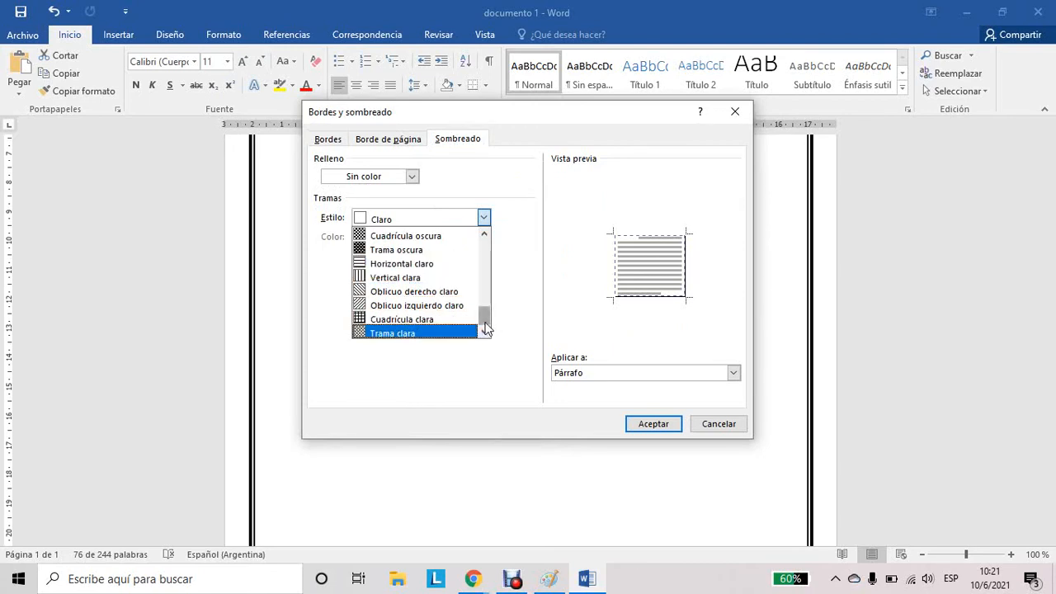
{"action": "left_click_drag", "start_coordinate": [485, 331], "coordinate": [488, 321]}
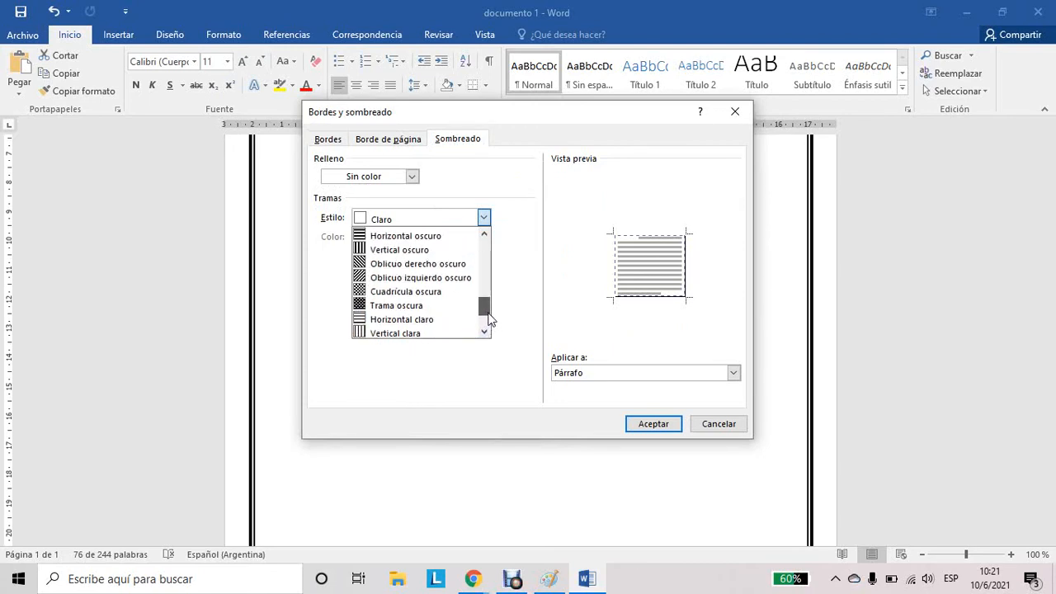
{"action": "left_click", "coordinate": [438, 264]}
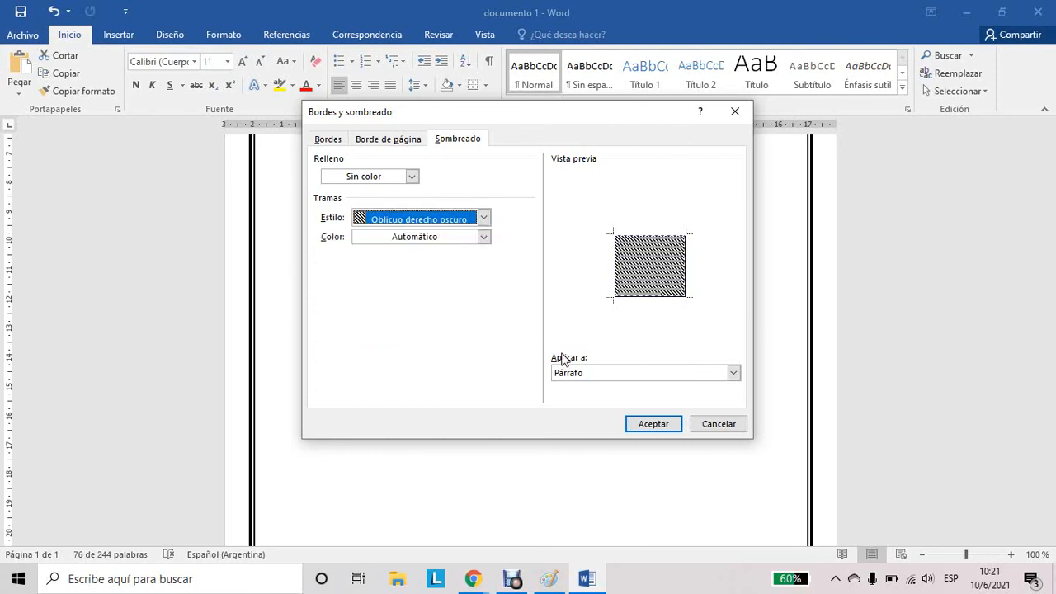
{"action": "left_click", "coordinate": [412, 175]}
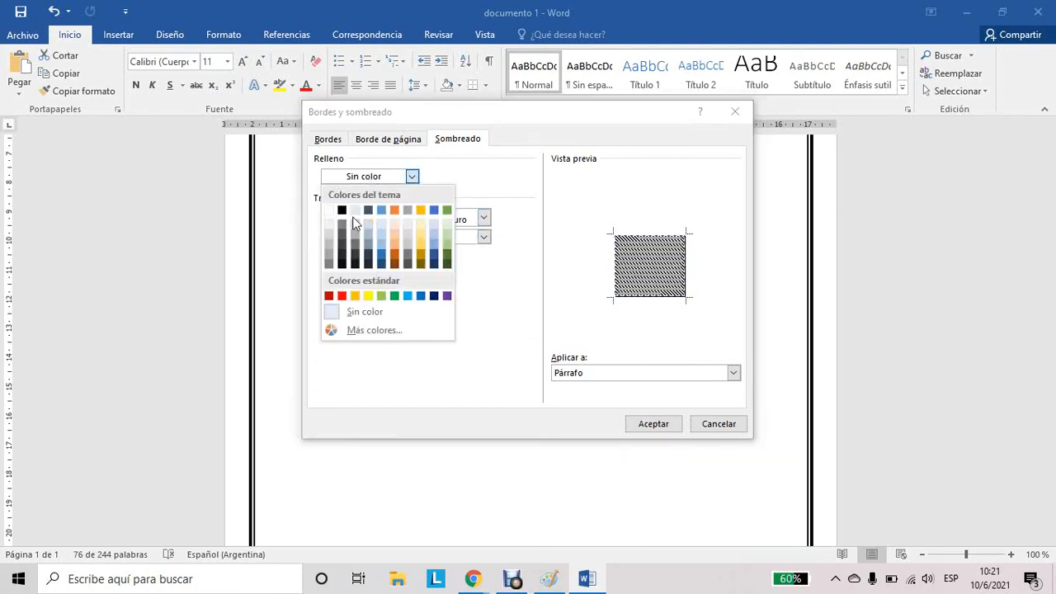
{"action": "left_click", "coordinate": [354, 212]}
{"action": "left_click", "coordinate": [648, 425]}
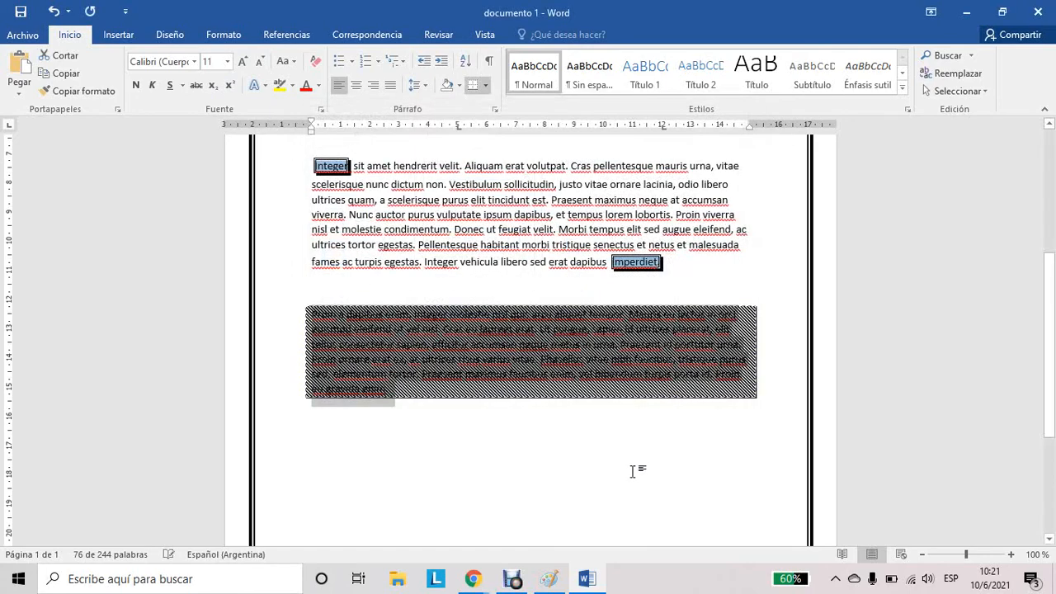
{"action": "left_click", "coordinate": [637, 472]}
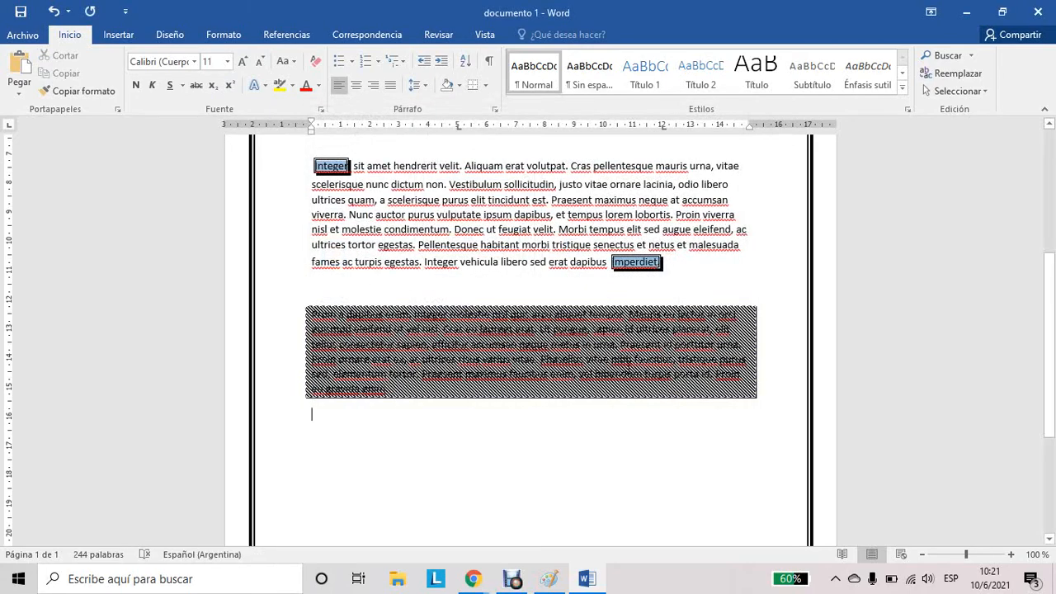
{"action": "mouse_move", "coordinate": [488, 396]}
{"action": "left_mouse_down"}
{"action": "mouse_move", "coordinate": [346, 373]}
{"action": "mouse_move", "coordinate": [295, 332]}
{"action": "mouse_move", "coordinate": [297, 312]}
{"action": "left_mouse_up"}
{"action": "left_click", "coordinate": [460, 380]}
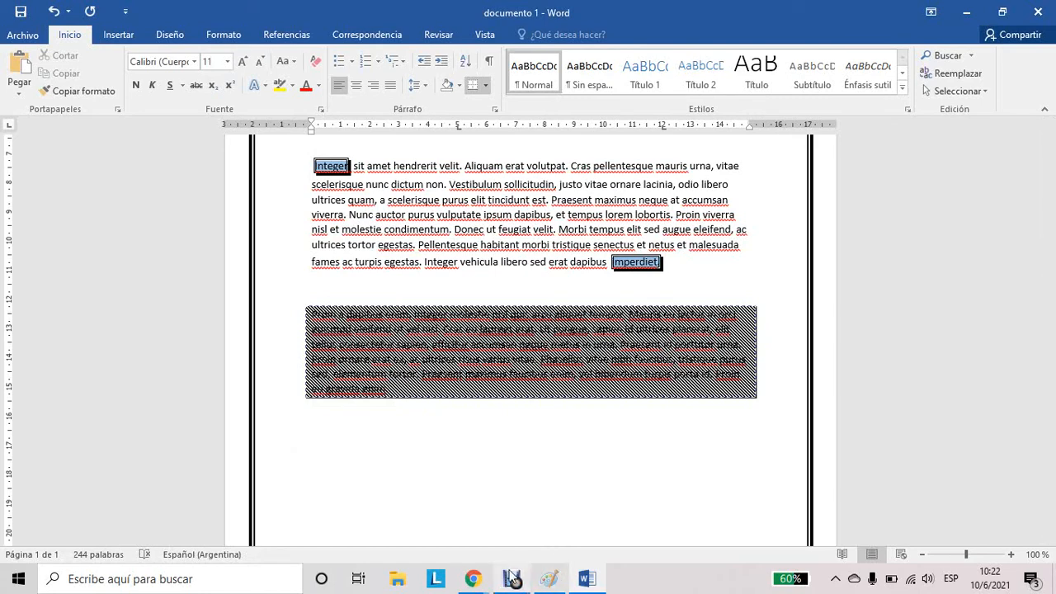
Switch to Chrome and show the Google Meet call to check the chat messages
{"action": "left_click", "coordinate": [477, 580]}
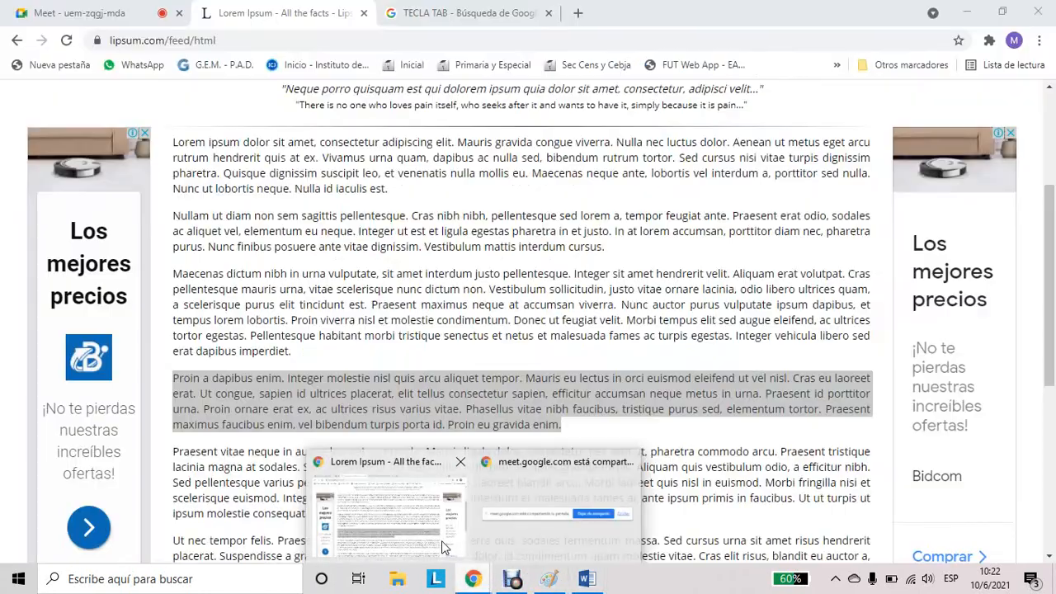
{"action": "left_click", "coordinate": [442, 534]}
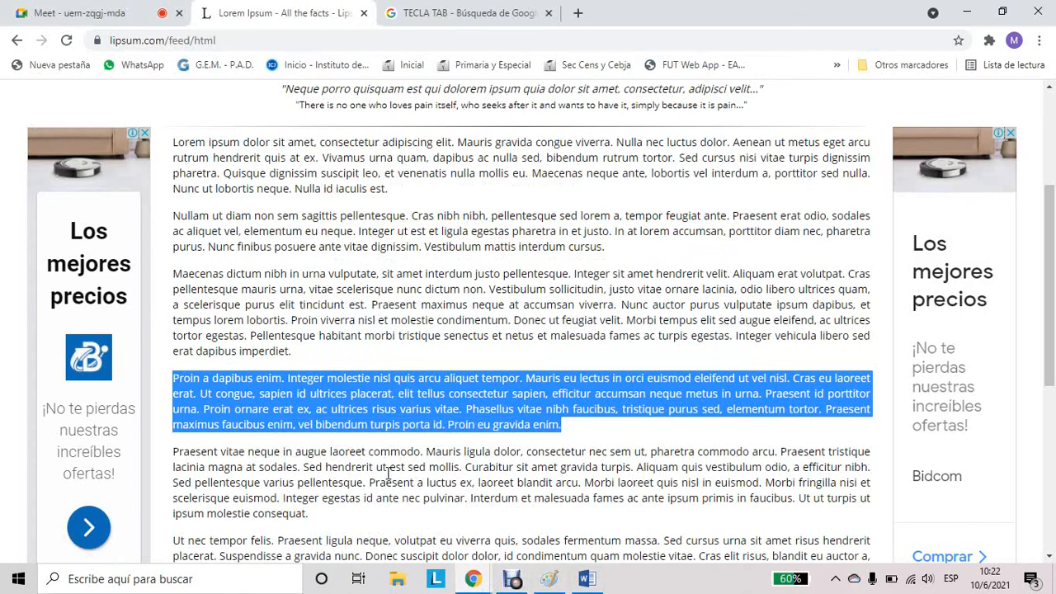
{"action": "left_click", "coordinate": [53, 13]}
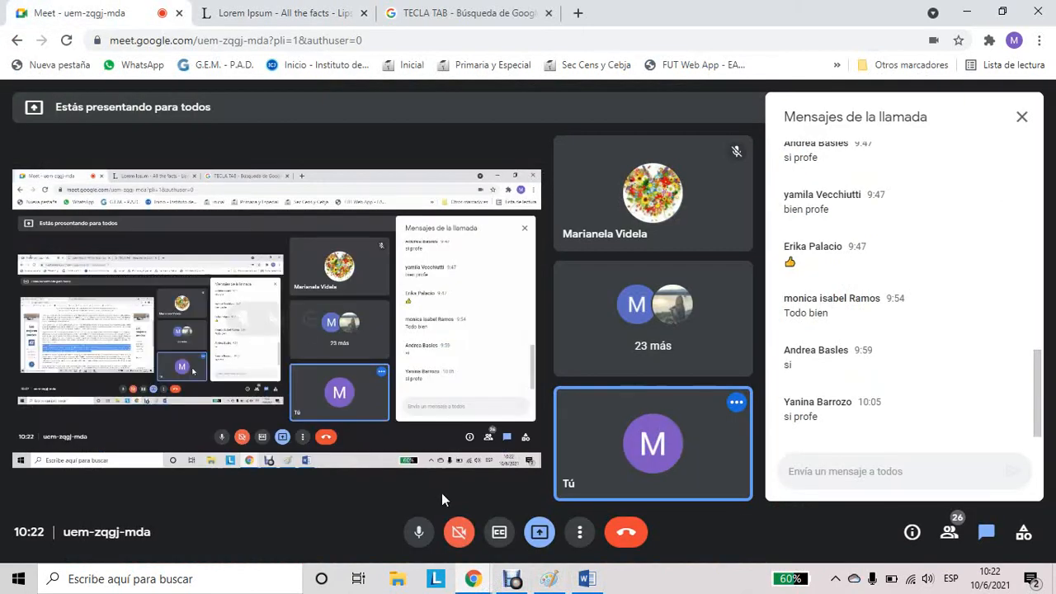
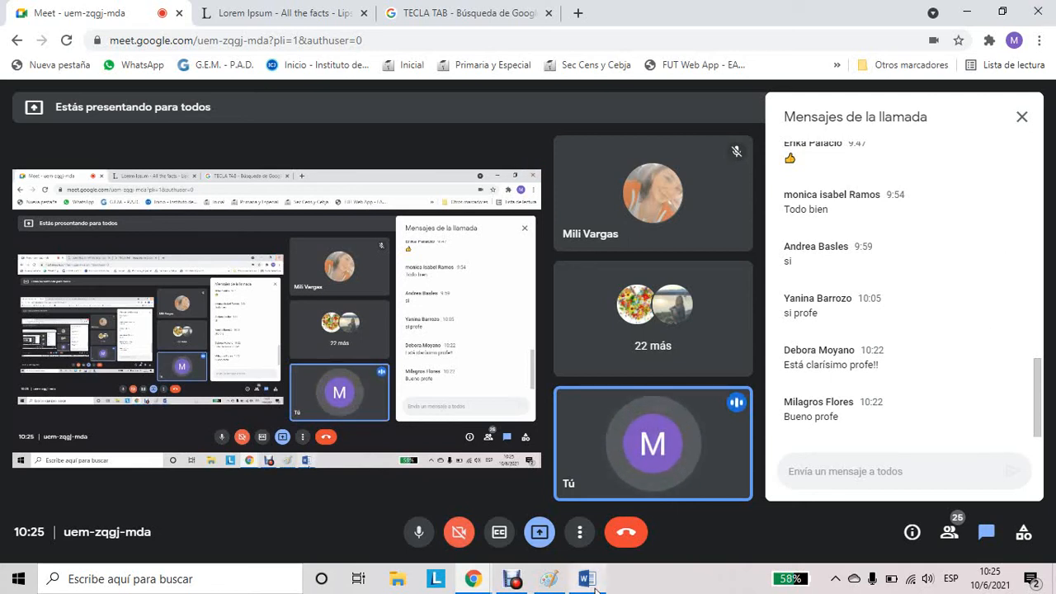
Show the desktop, open the MARGENES image to view the page margins diagram, and close it
{"action": "mouse_move", "coordinate": [587, 578]}
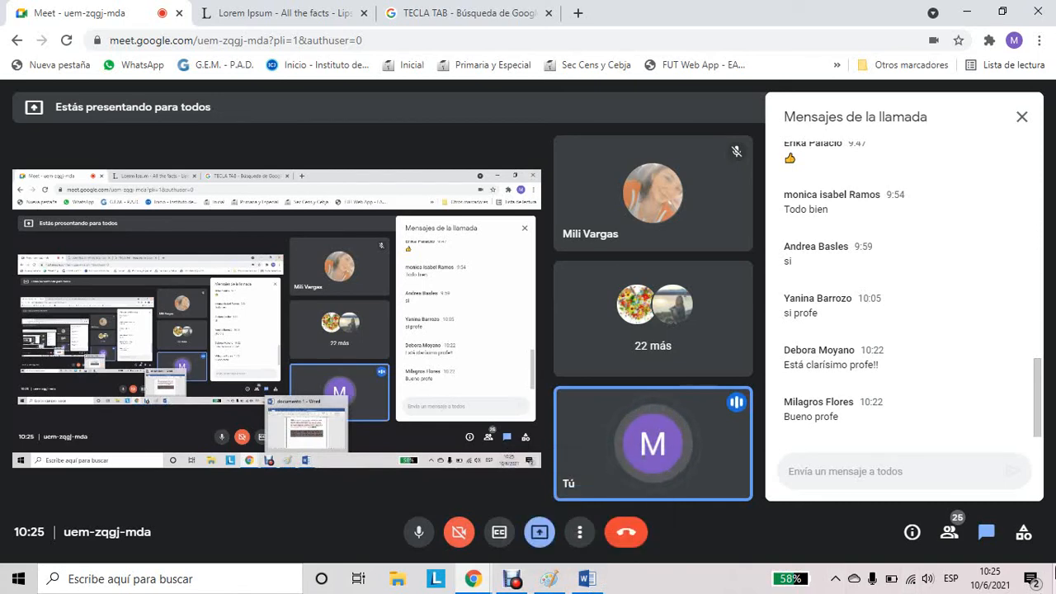
{"action": "left_click", "coordinate": [1054, 579]}
{"action": "double_click", "coordinate": [274, 302]}
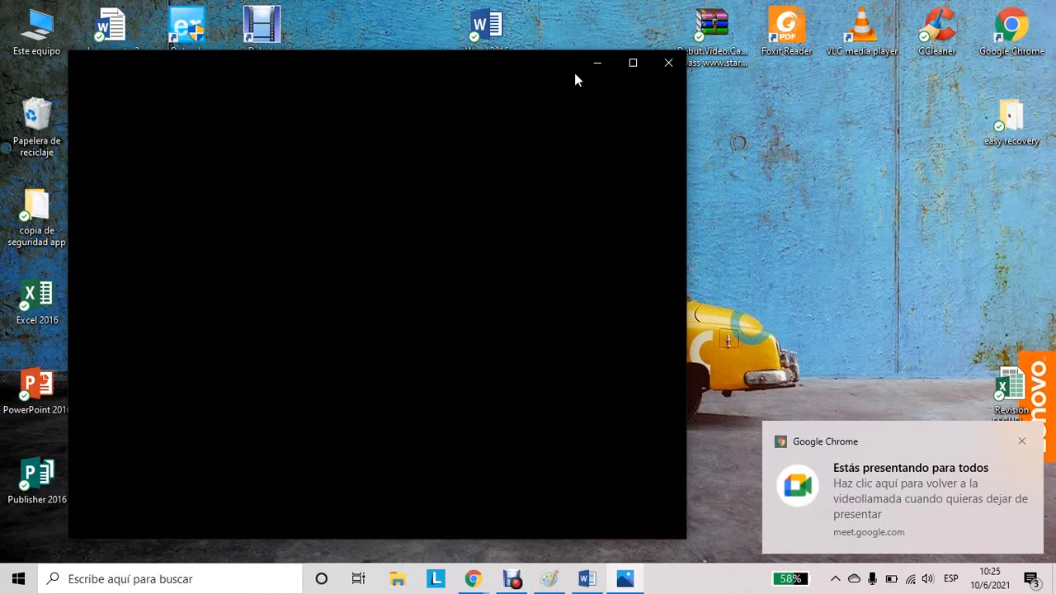
{"action": "left_click", "coordinate": [1021, 445]}
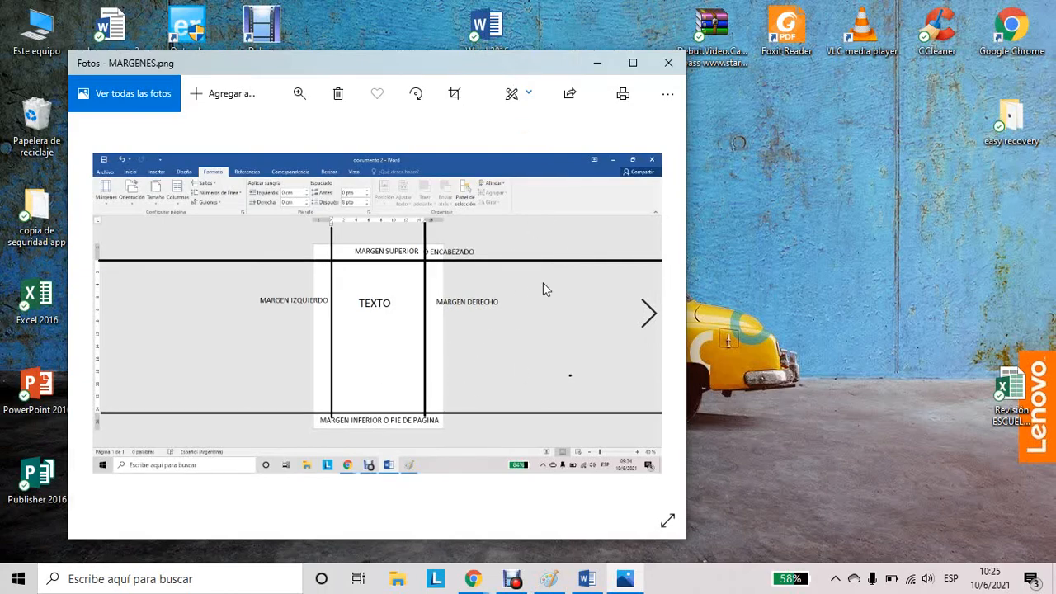
{"action": "left_click", "coordinate": [669, 64]}
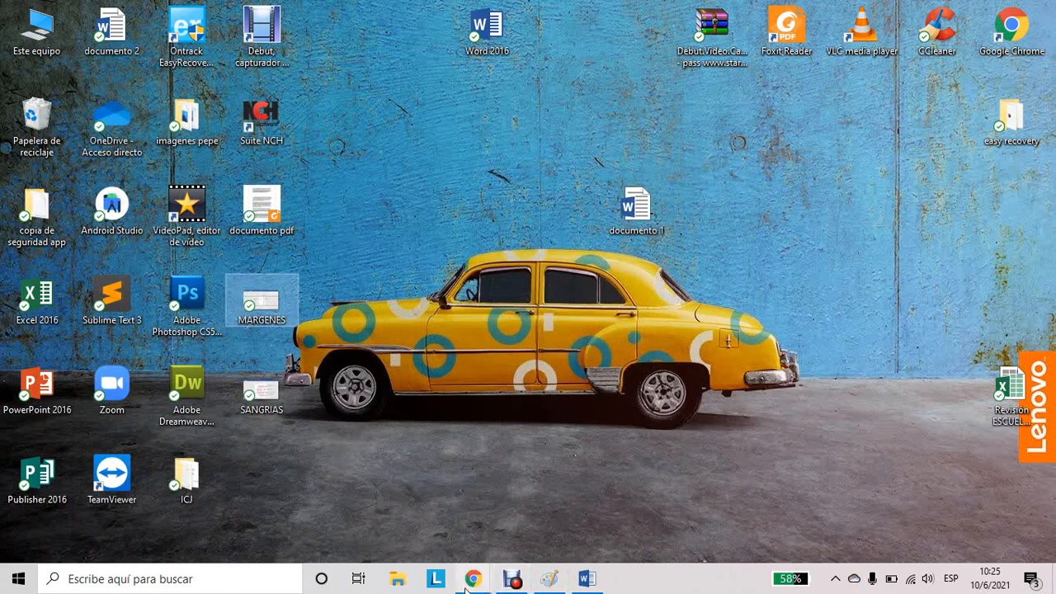
{"action": "mouse_move", "coordinate": [475, 586]}
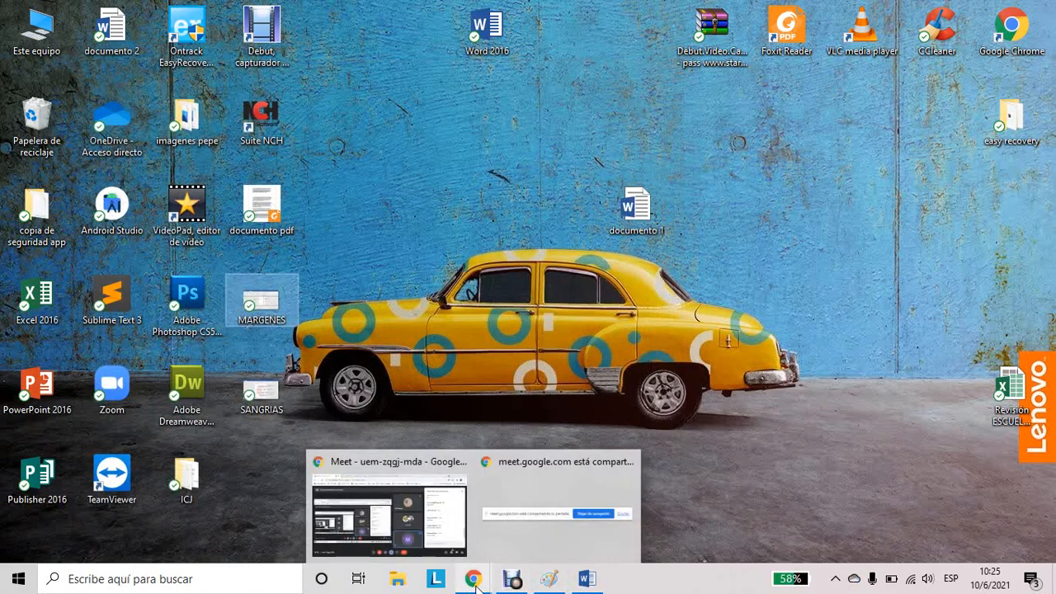
Switch to the Meet call in Chrome and search Google for "tecla imprimir pantalla" in a new tab
{"action": "left_click", "coordinate": [456, 530]}
{"action": "mouse_move", "coordinate": [691, 462]}
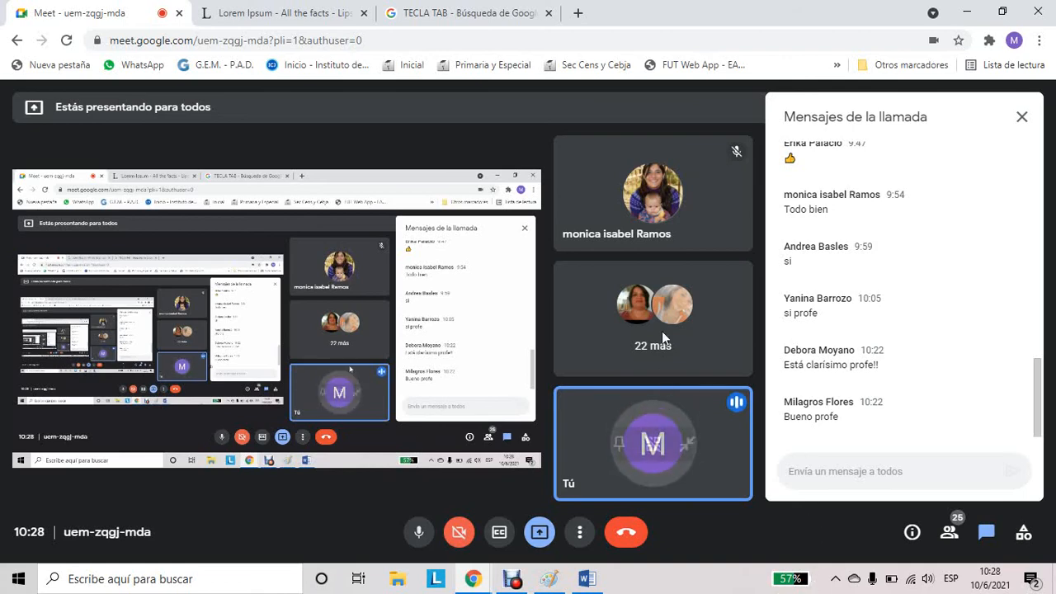
{"action": "left_click", "coordinate": [577, 12]}
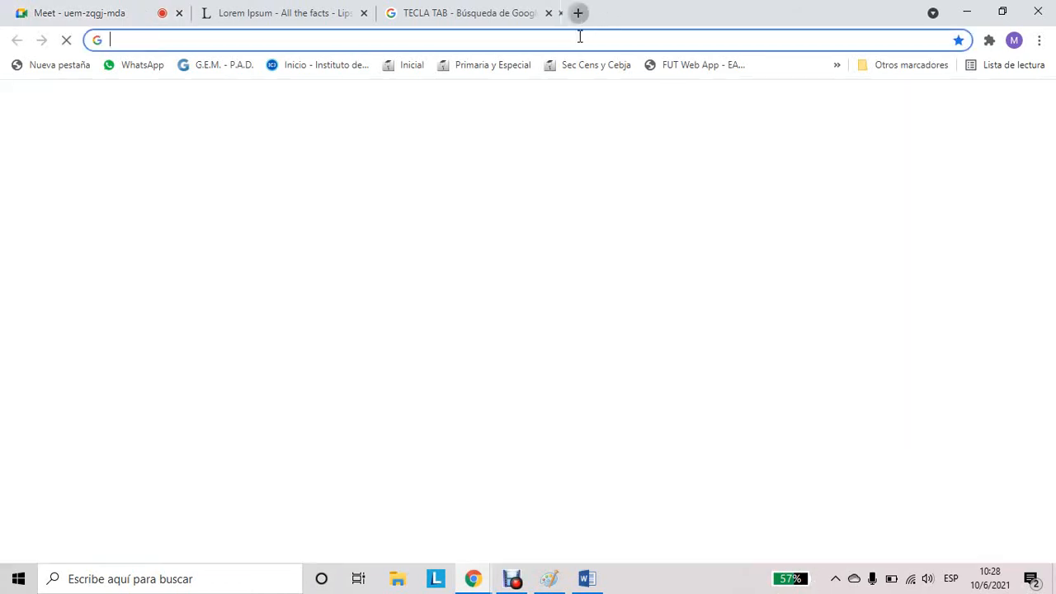
{"action": "type", "text": "tecl"}
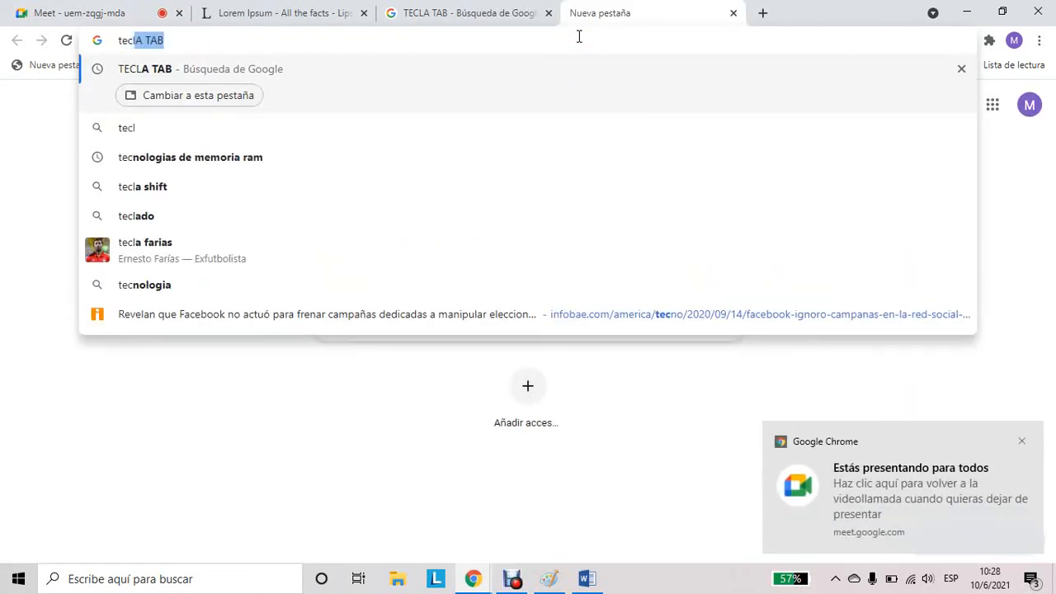
{"action": "type", "text": "a imprimir pantalla"}
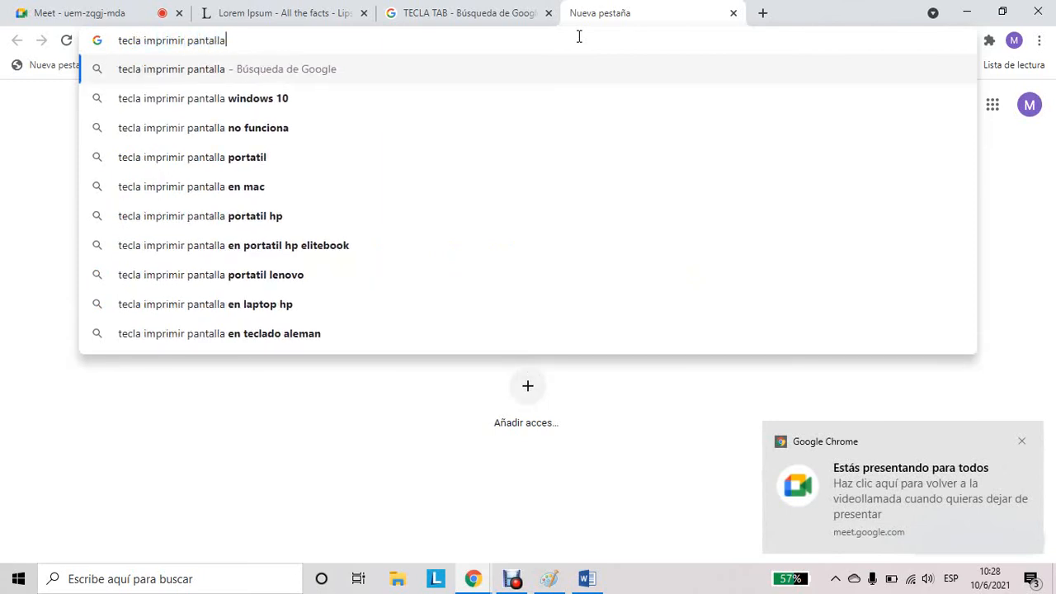
{"action": "key", "text": "Return"}
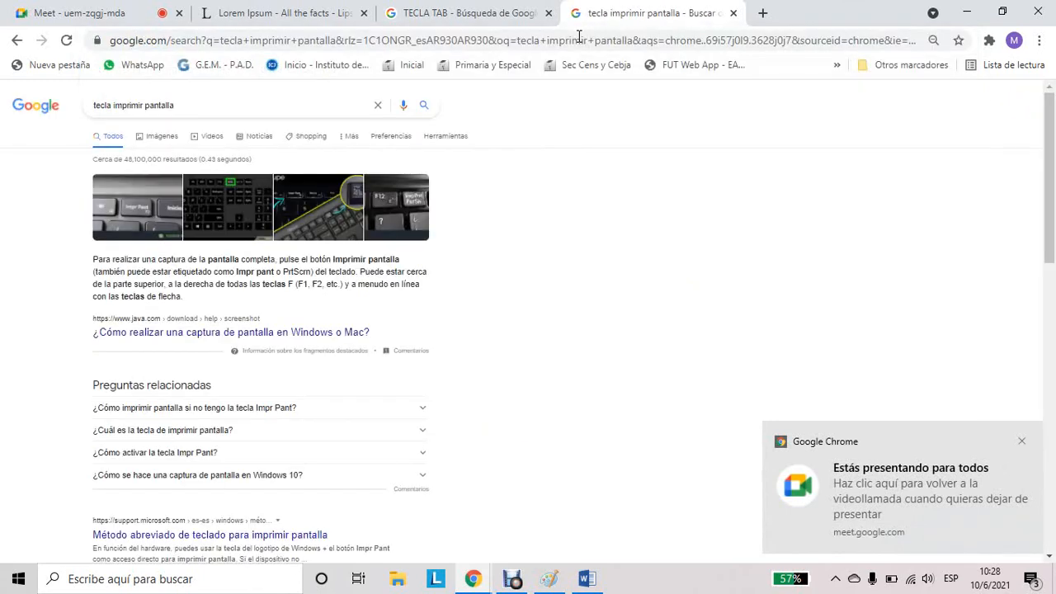
Show the image results, preview the F1 Informatica and Xuupe keyboard pictures of the Impr Pant key, and close the search tab
{"action": "left_click", "coordinate": [169, 138]}
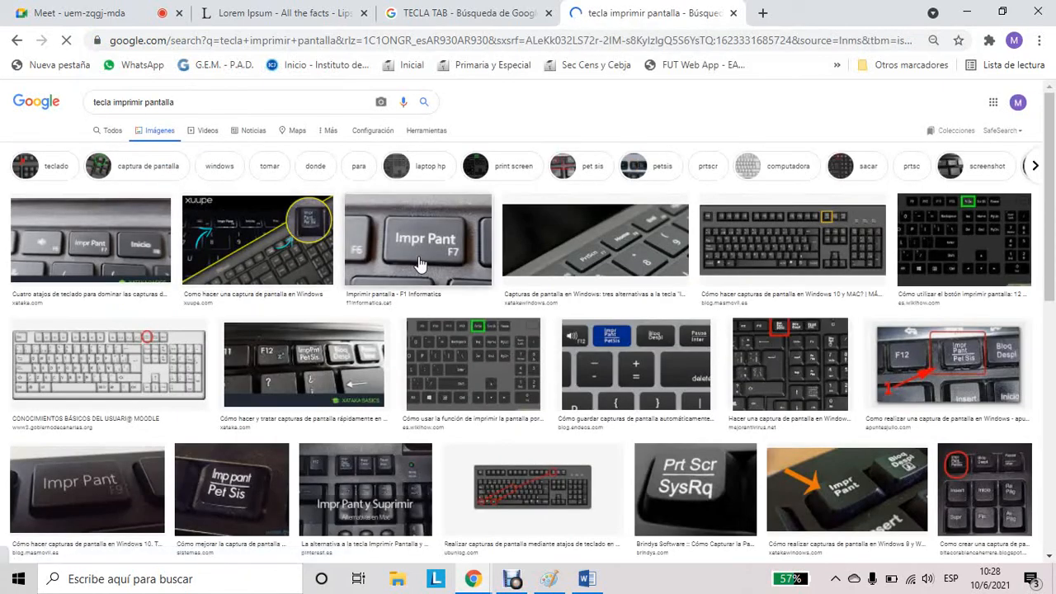
{"action": "left_click", "coordinate": [419, 264]}
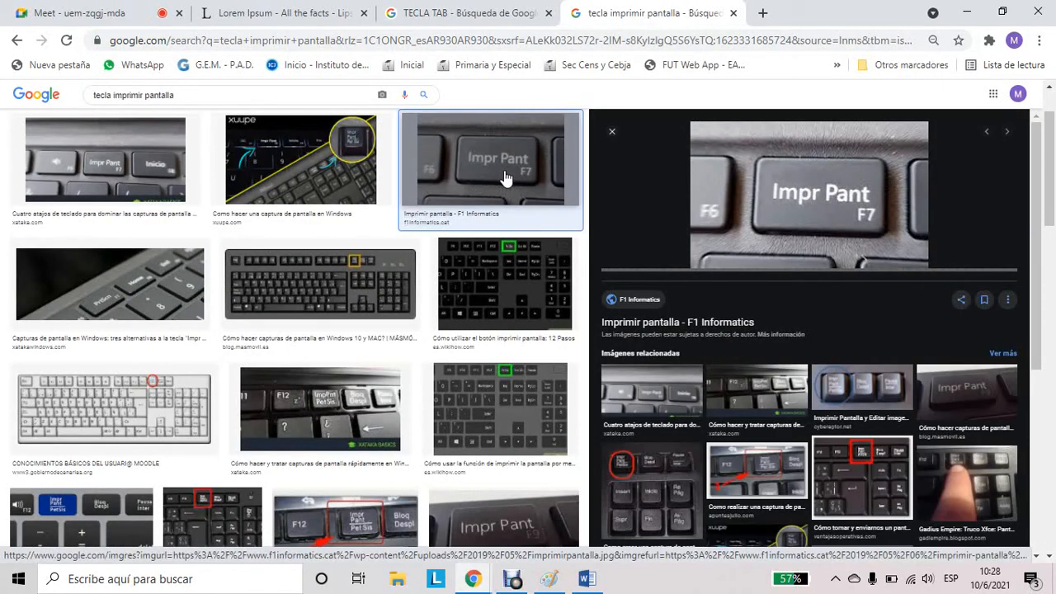
{"action": "left_click", "coordinate": [359, 158]}
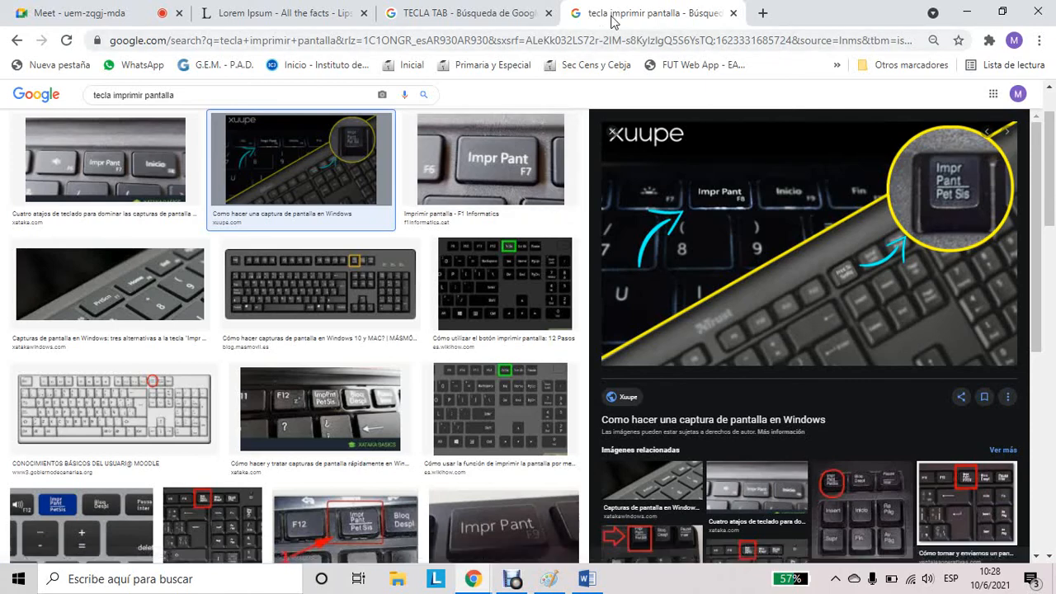
{"action": "left_click", "coordinate": [738, 18]}
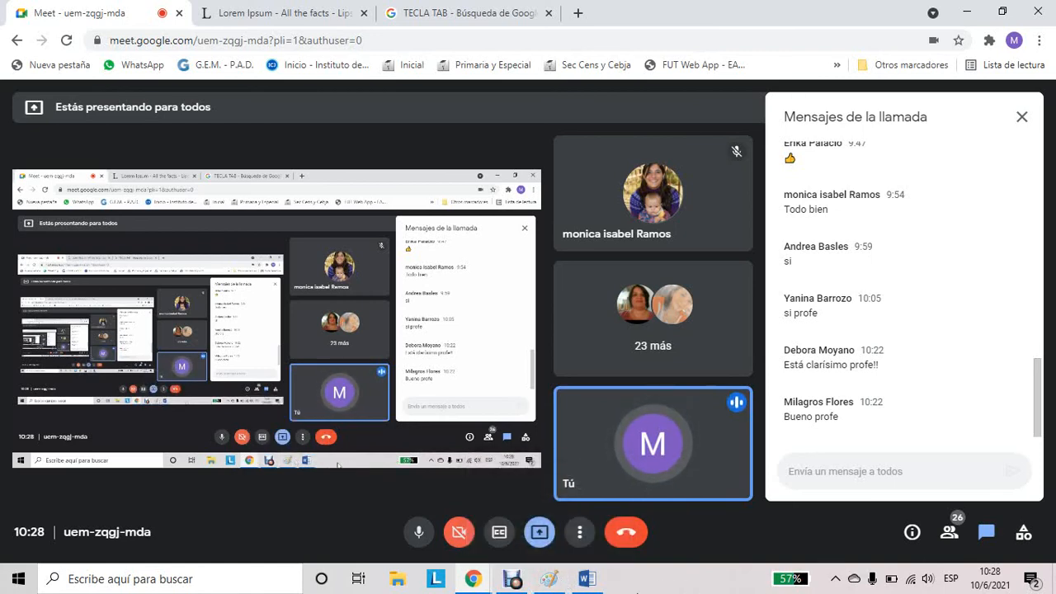
Switch to Paint, clear the whole SANGRIAS canvas and paste the captured screenshot of the Meet call
{"action": "left_click", "coordinate": [548, 578]}
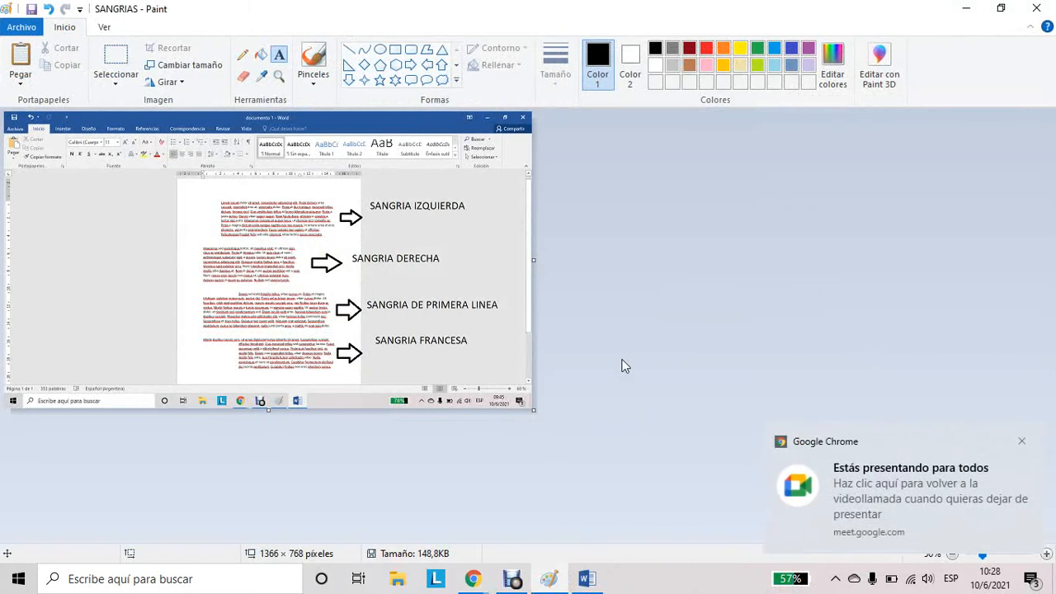
{"action": "key", "text": "ctrl+a"}
{"action": "key", "text": "Delete"}
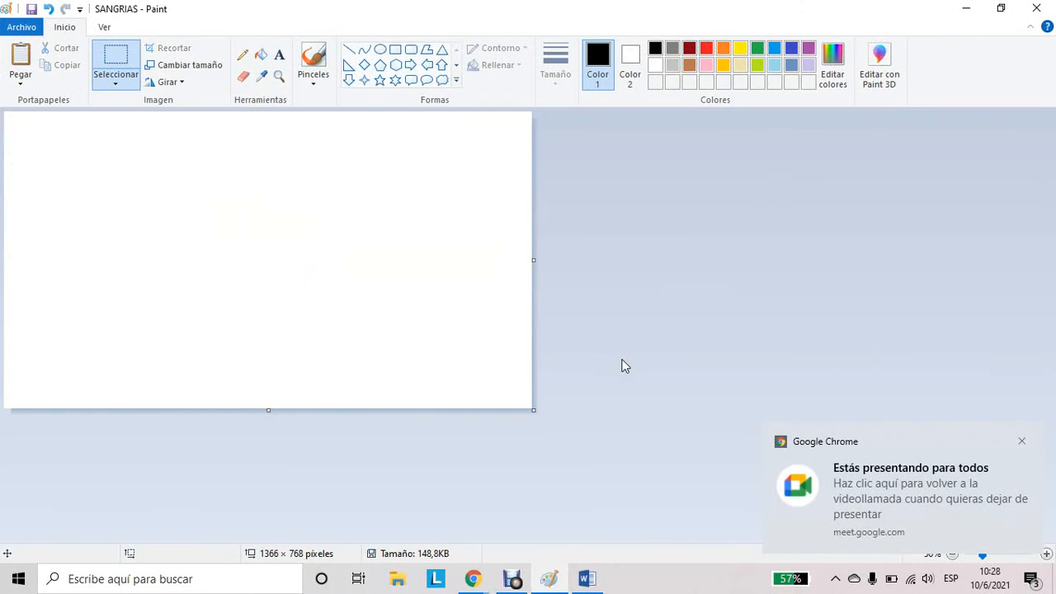
{"action": "left_click", "coordinate": [19, 56]}
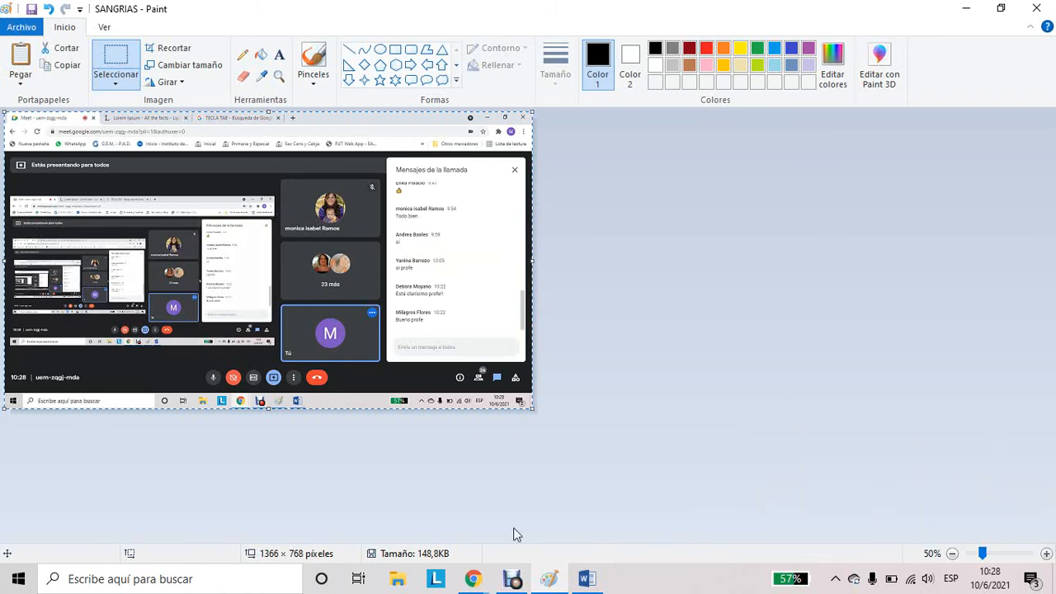
Switch to documento 1 in Word and paste the Meet screenshot below the shaded paragraph
{"action": "left_click", "coordinate": [587, 578]}
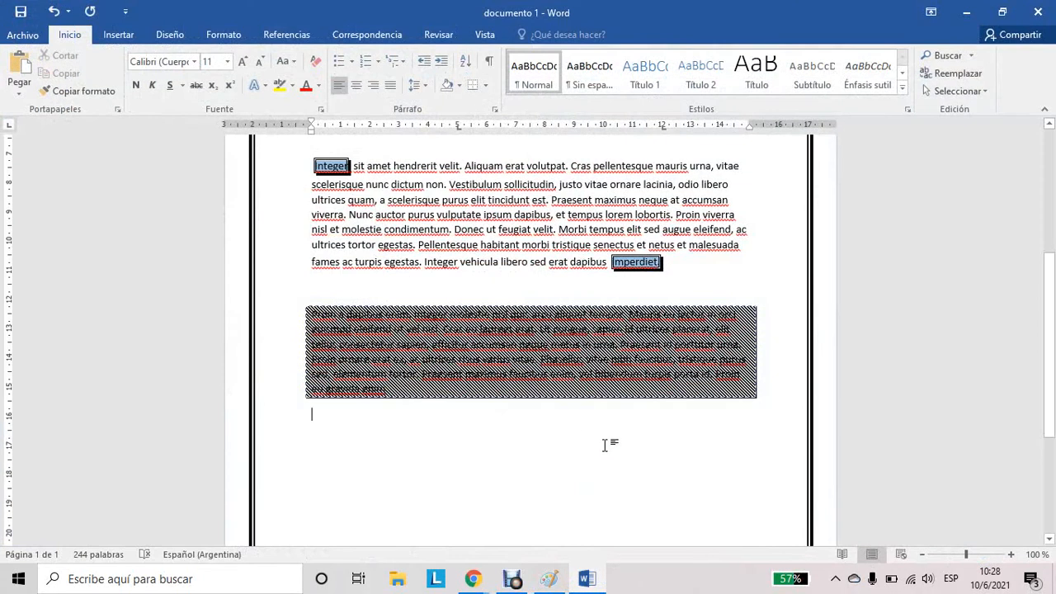
{"action": "left_click", "coordinate": [19, 70]}
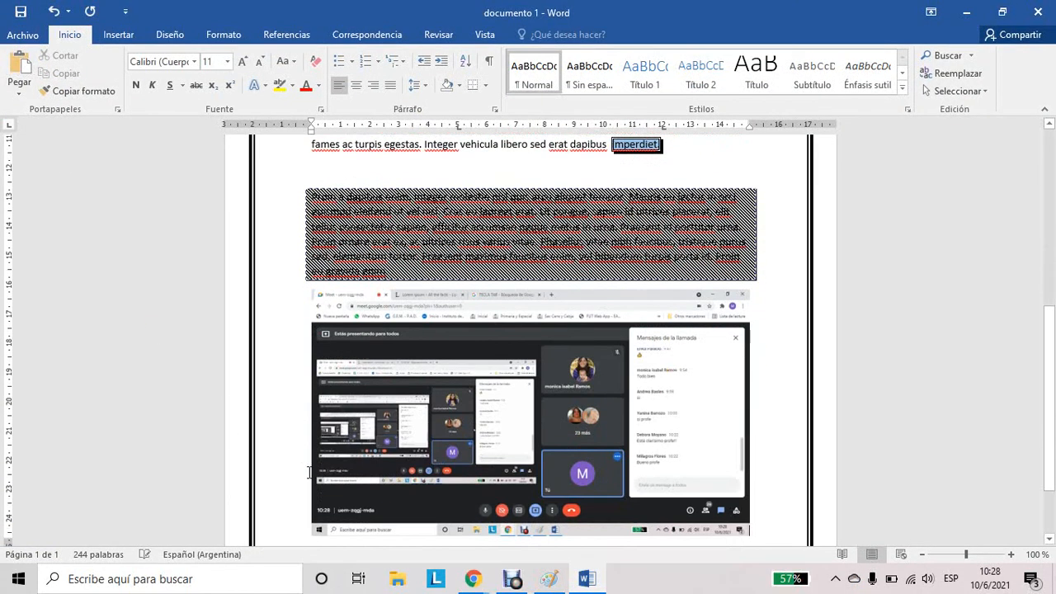
{"action": "scroll", "coordinate": [310, 473], "scroll_direction": "down", "scroll_amount": 1}
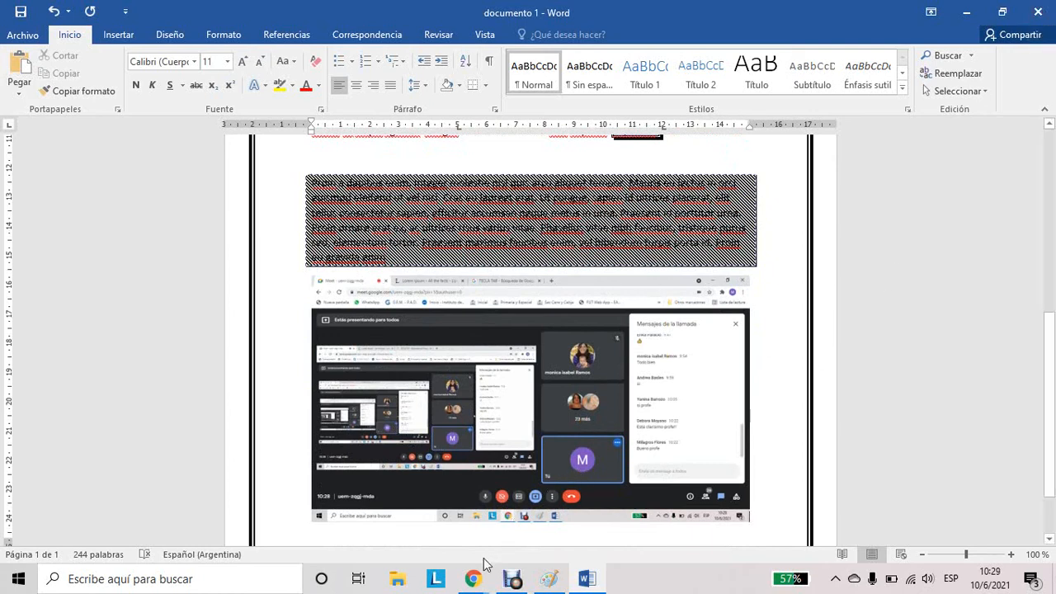
Return to the Meet call in Chrome, toggle the camera until it is on, and bring up the Debut recorder window
{"action": "mouse_move", "coordinate": [473, 577]}
{"action": "left_click", "coordinate": [419, 527]}
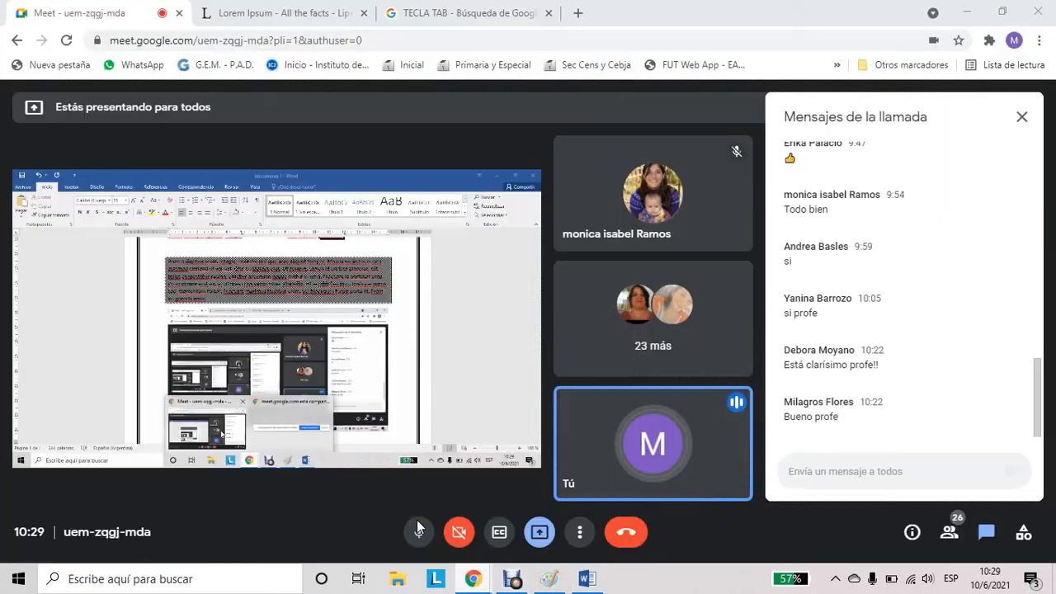
{"action": "mouse_move", "coordinate": [691, 399]}
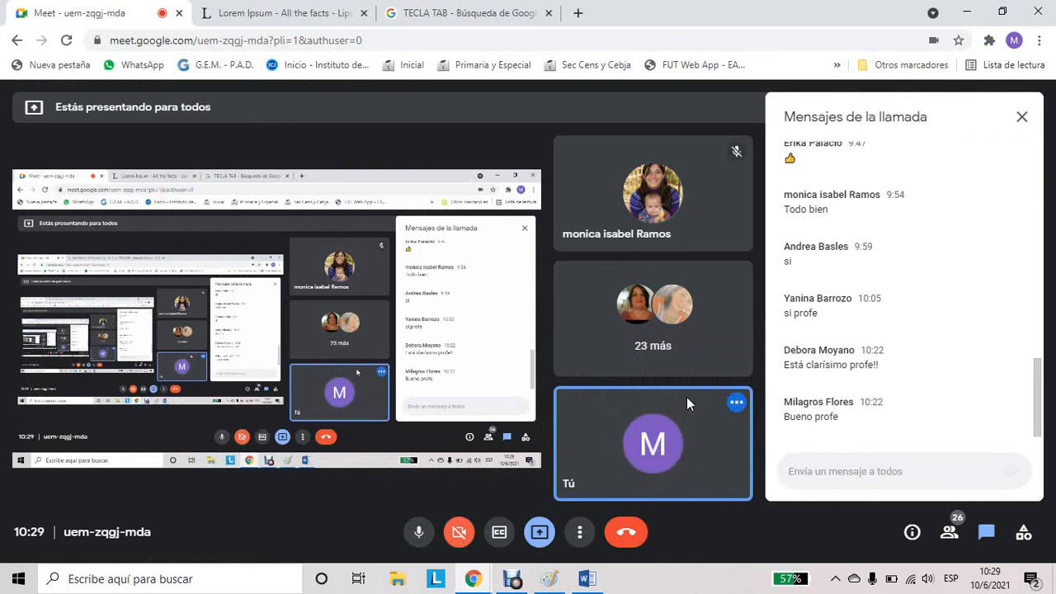
{"action": "left_click", "coordinate": [456, 536]}
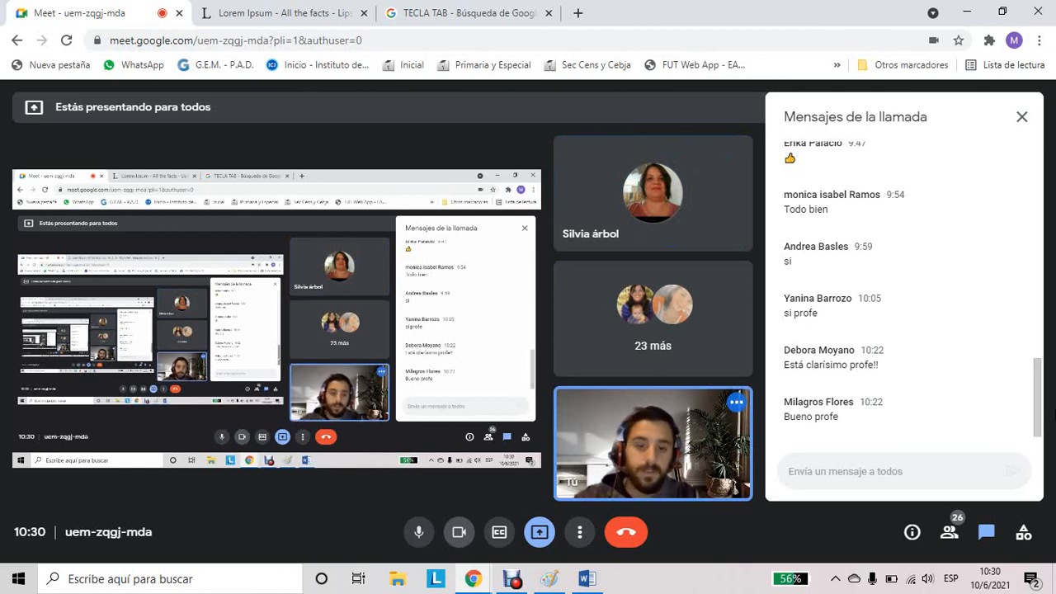
{"action": "left_click", "coordinate": [459, 532]}
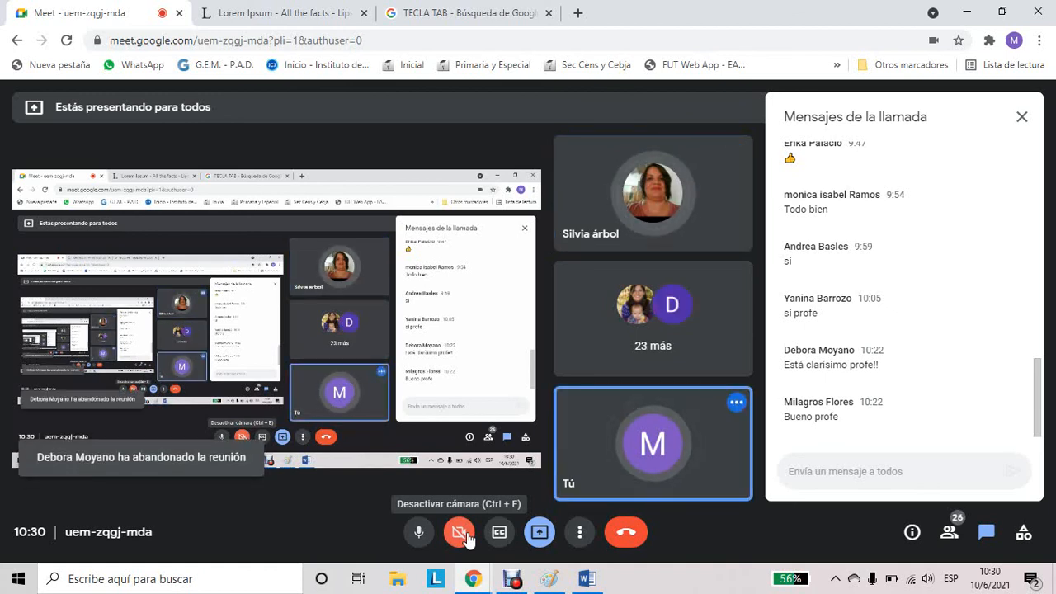
{"action": "left_click", "coordinate": [464, 534]}
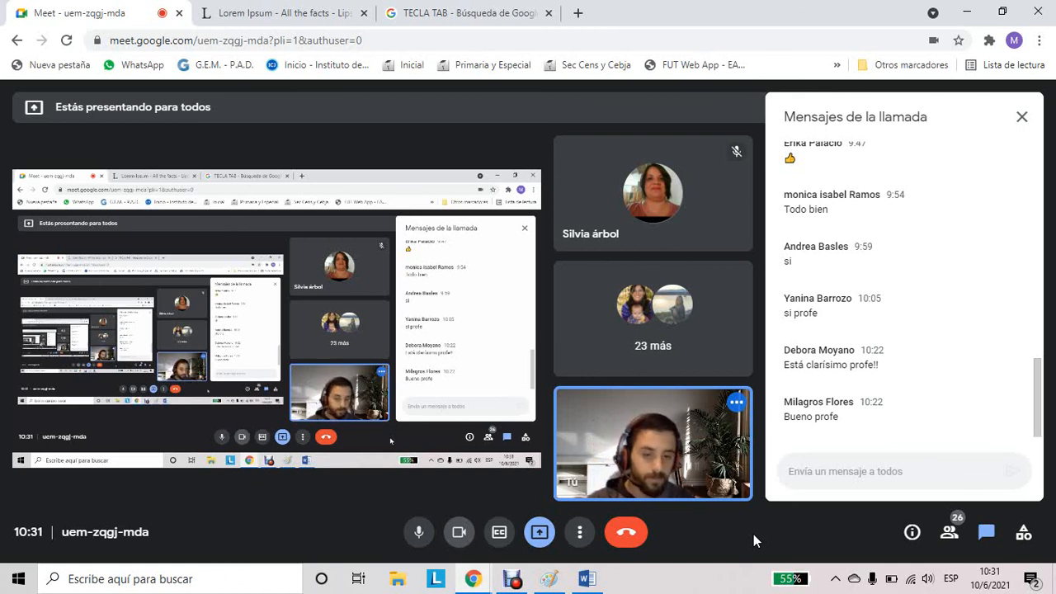
{"action": "left_click", "coordinate": [513, 579]}
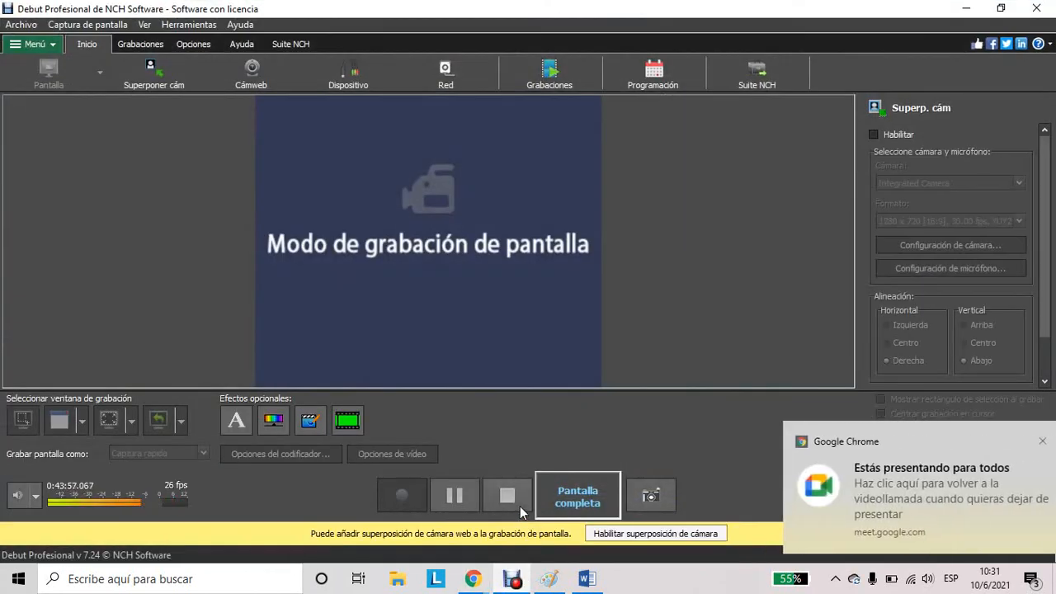